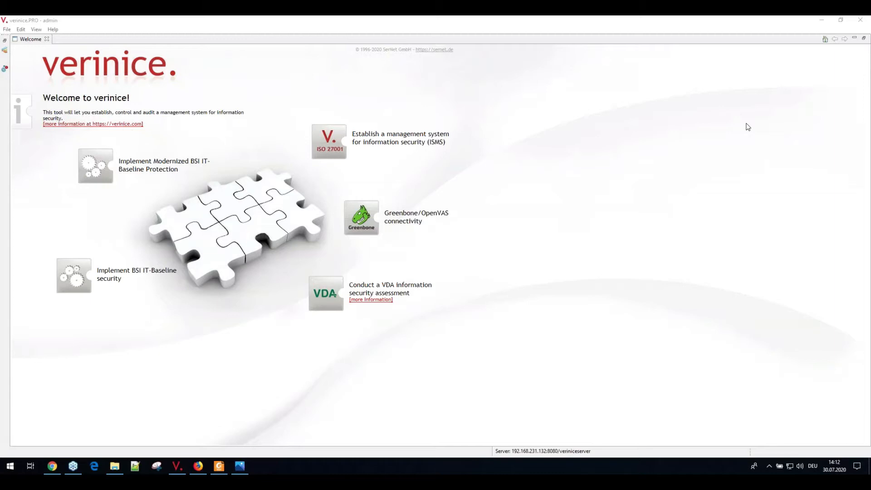
{"action": "left_click", "coordinate": [555, 347]}
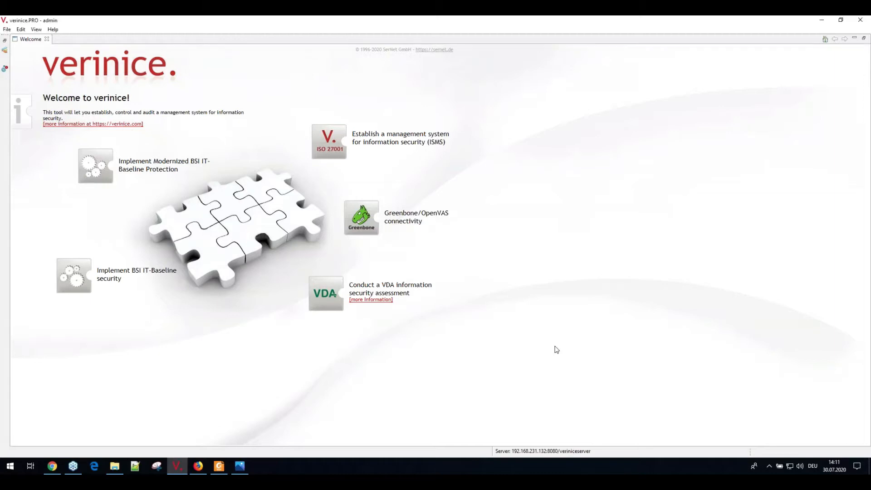
{"action": "left_click", "coordinate": [760, 119]}
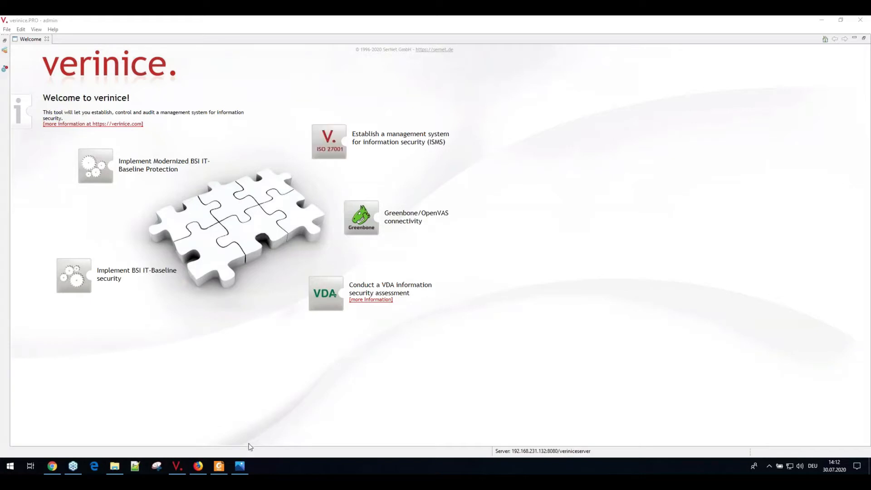
Switch to Photos to examine the risk model diagram RM_ISM_Standard_EN.png, and return to verinice
{"action": "left_click", "coordinate": [242, 465]}
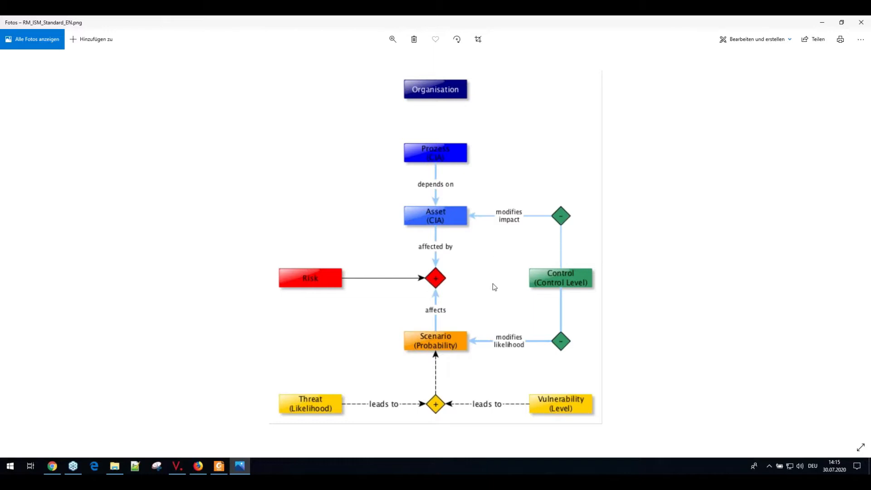
{"action": "left_click", "coordinate": [177, 466]}
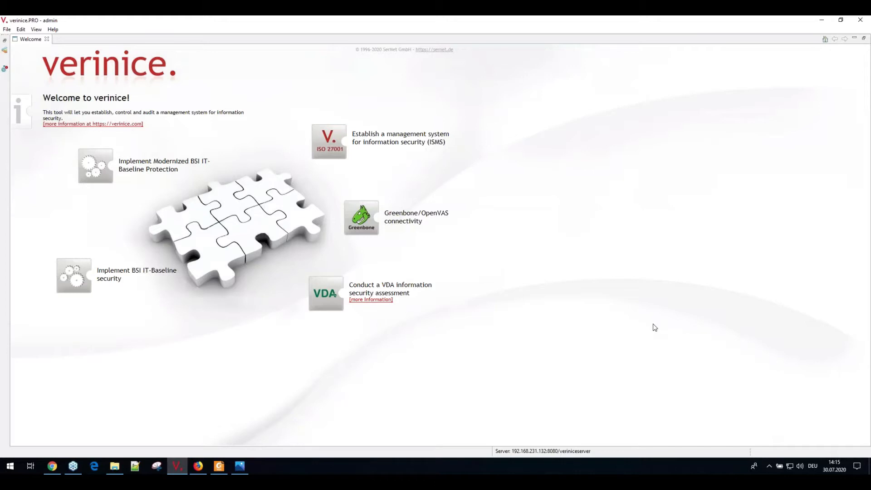
Open the ISO 27001 perspective for establishing an ISMS and close its cheat sheet
{"action": "left_click", "coordinate": [334, 138]}
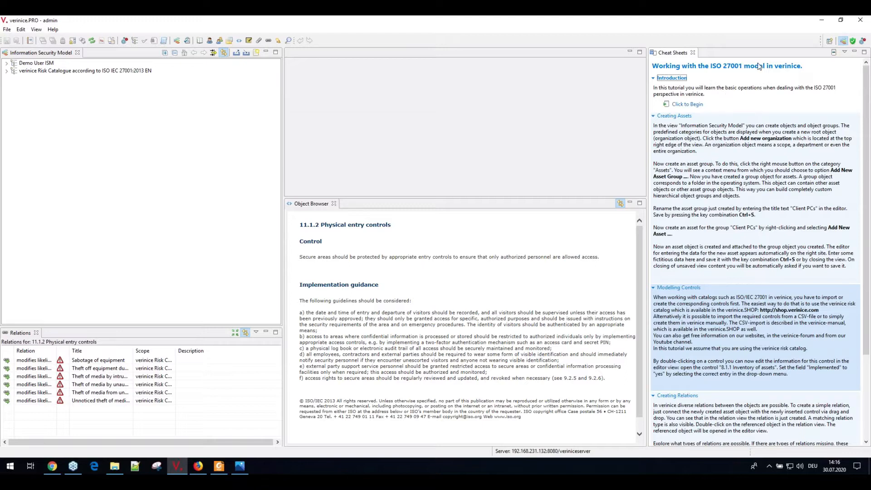
{"action": "left_click", "coordinate": [693, 53]}
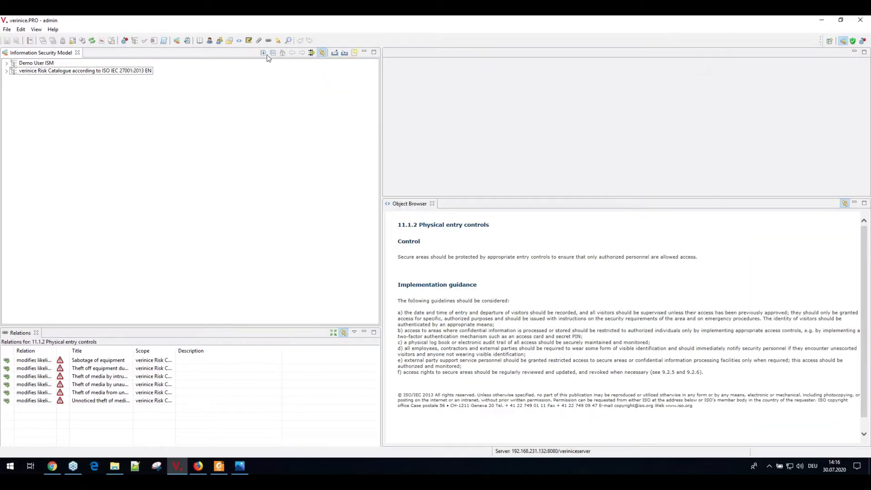
View the available tutorial cheat sheets and close the selection without opening one
{"action": "left_click", "coordinate": [52, 29]}
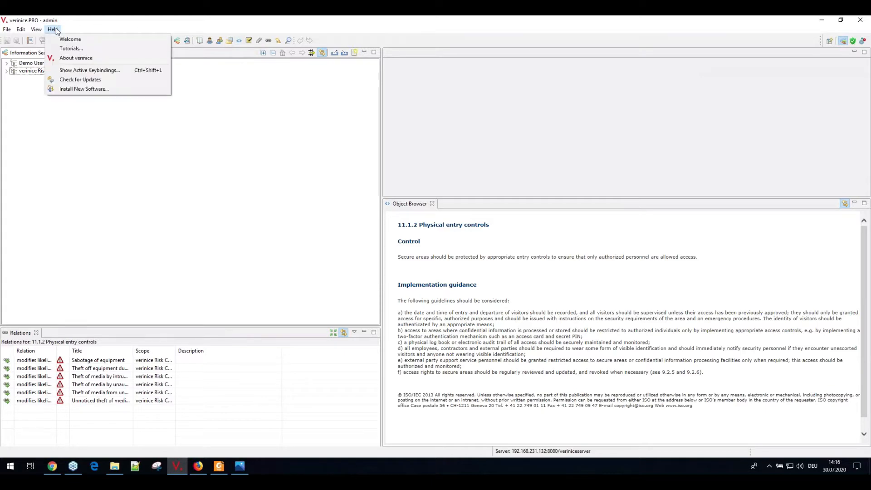
{"action": "left_click", "coordinate": [70, 49]}
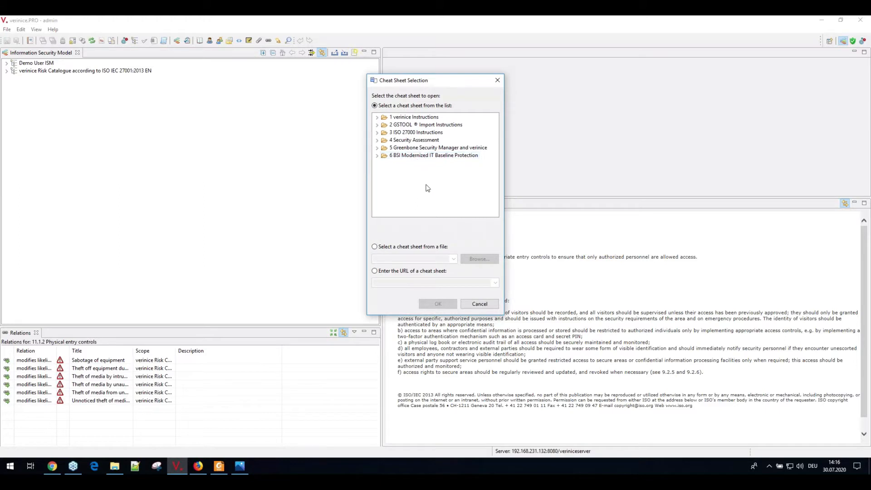
{"action": "left_click", "coordinate": [496, 303]}
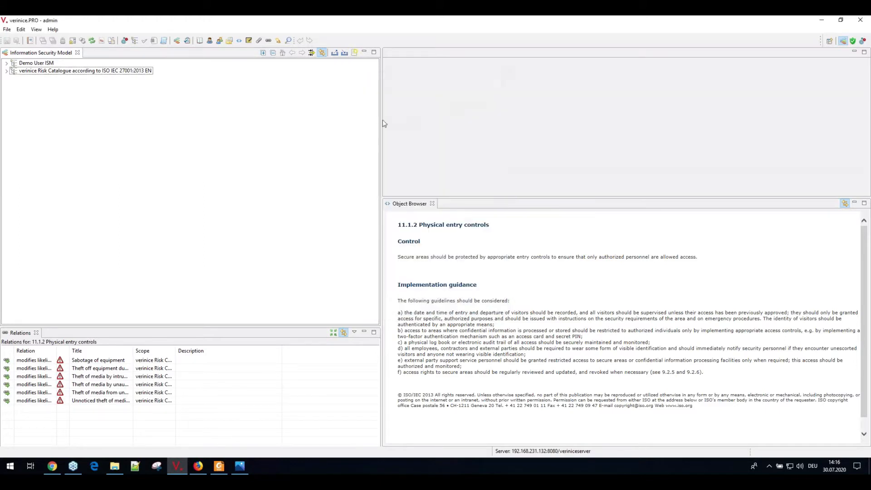
Create a new organization in the Information Security Model, enlarge its editor area, name it Demo 2020 and save it
{"action": "left_click", "coordinate": [355, 53]}
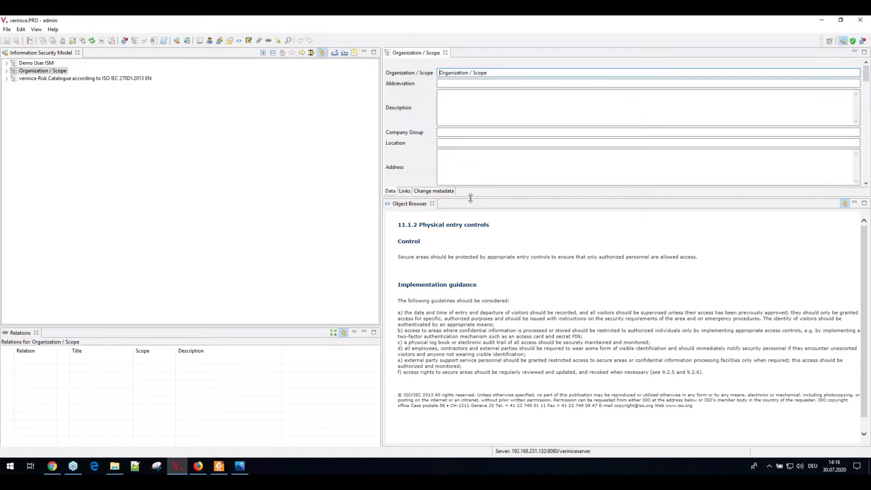
{"action": "left_click_drag", "start_coordinate": [470, 198], "coordinate": [470, 333]}
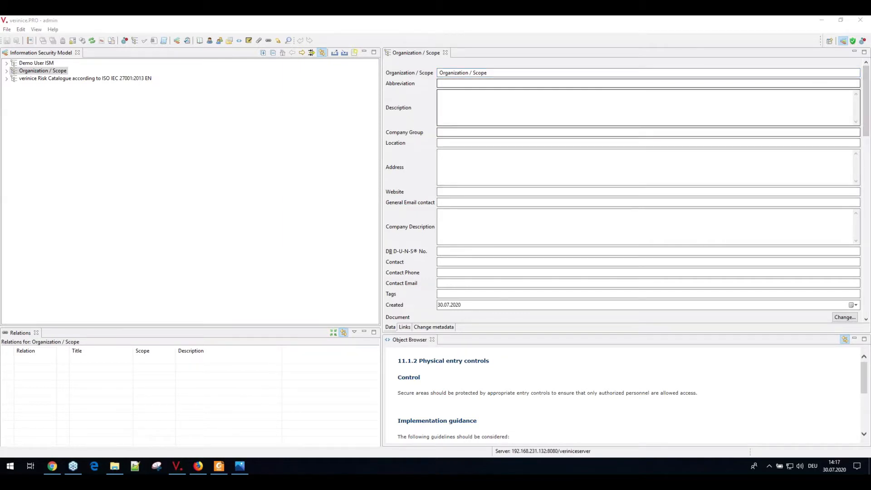
{"action": "left_click_drag", "start_coordinate": [497, 72], "coordinate": [423, 69]}
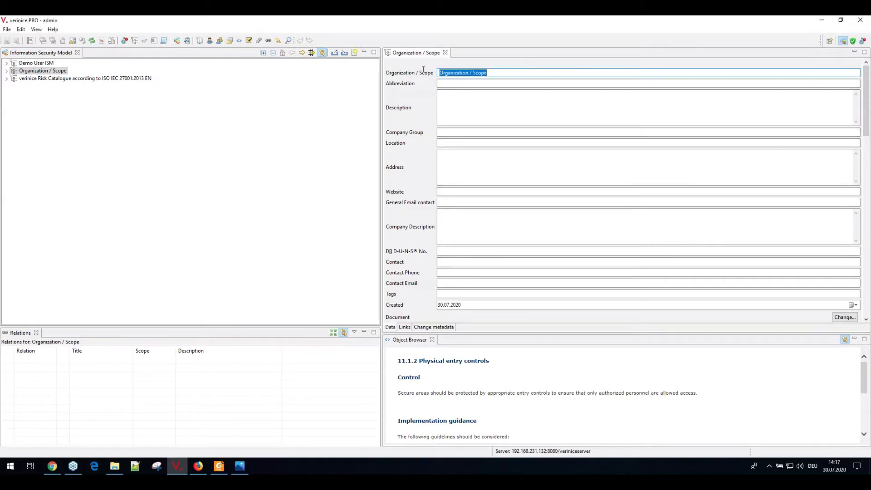
{"action": "type", "text": "Dem"}
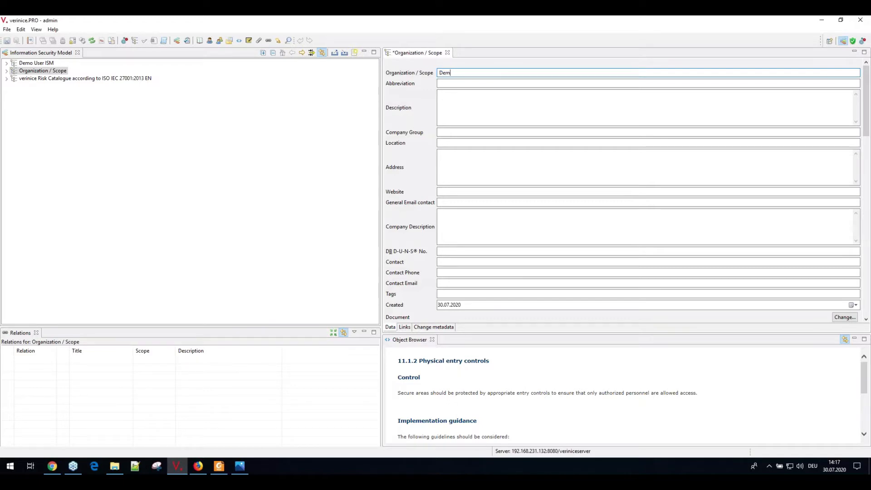
{"action": "type", "text": "o 2020"}
{"action": "key", "text": "ctrl+s"}
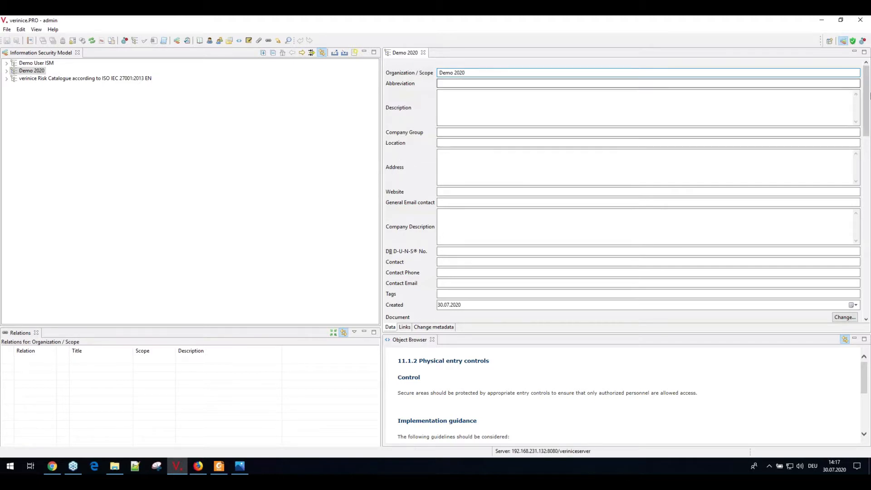
Examine the Business Impact Classification texts of Demo 2020, especially the confidentiality levels and their financial loss placeholders
{"action": "scroll", "coordinate": [866, 80], "scroll_direction": "down", "scroll_amount": 2}
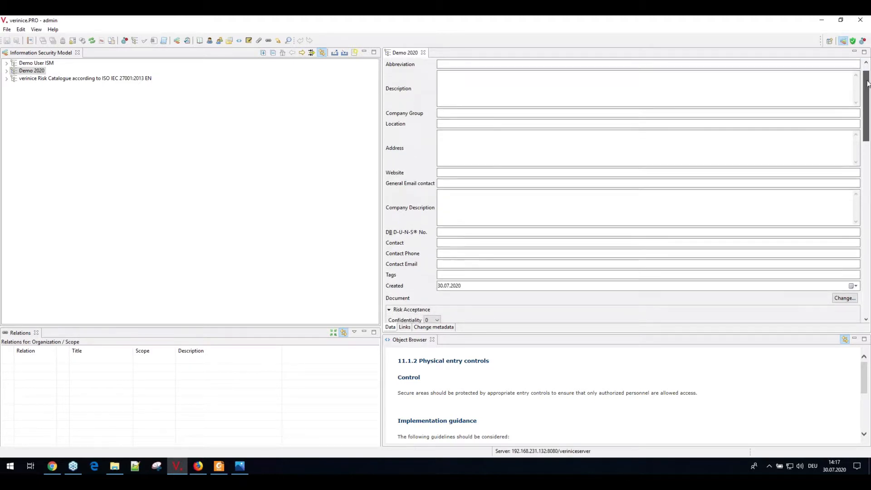
{"action": "scroll", "coordinate": [866, 81], "scroll_direction": "up", "scroll_amount": 2}
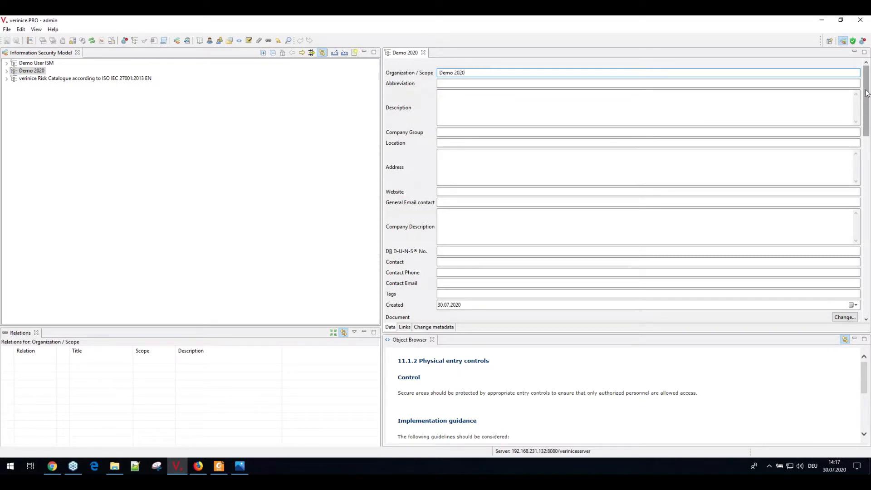
{"action": "left_click_drag", "start_coordinate": [867, 93], "coordinate": [869, 185]}
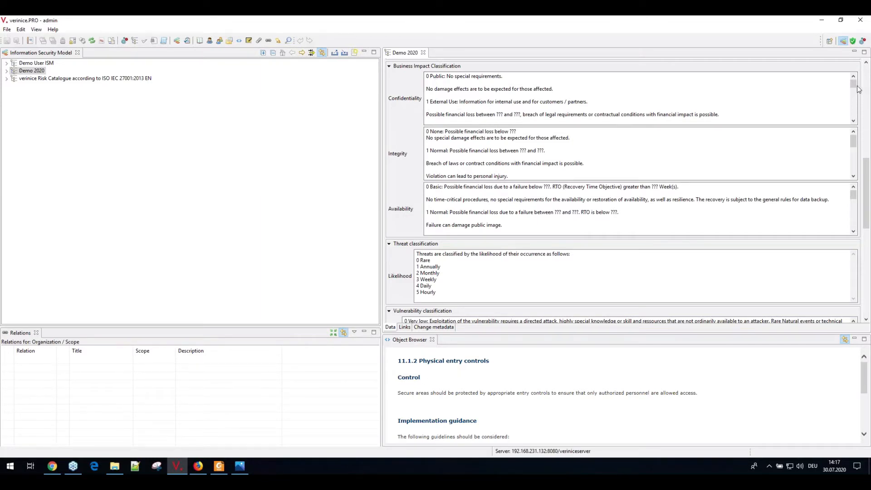
{"action": "left_click_drag", "start_coordinate": [855, 87], "coordinate": [857, 117]}
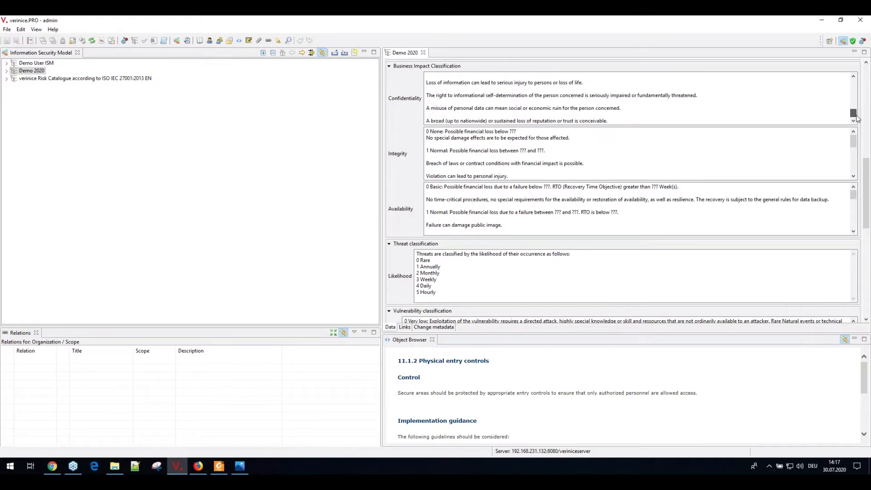
{"action": "left_click_drag", "start_coordinate": [857, 118], "coordinate": [857, 87]}
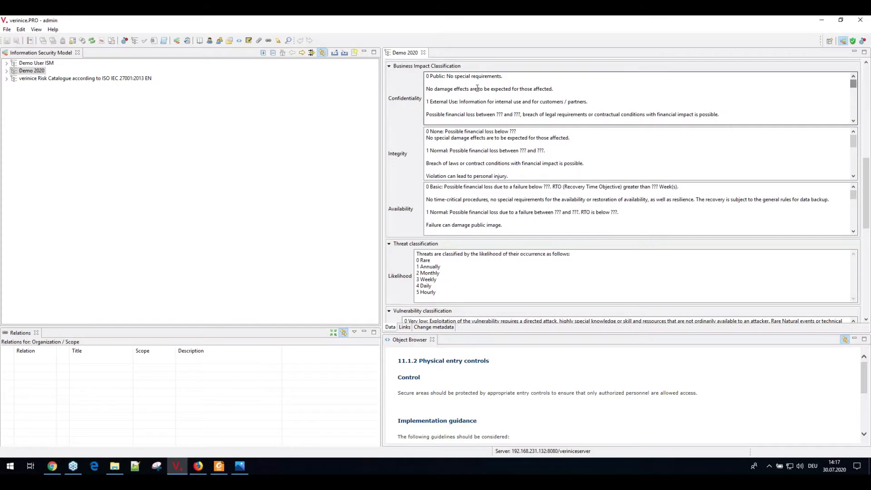
{"action": "left_click_drag", "start_coordinate": [493, 114], "coordinate": [520, 115]}
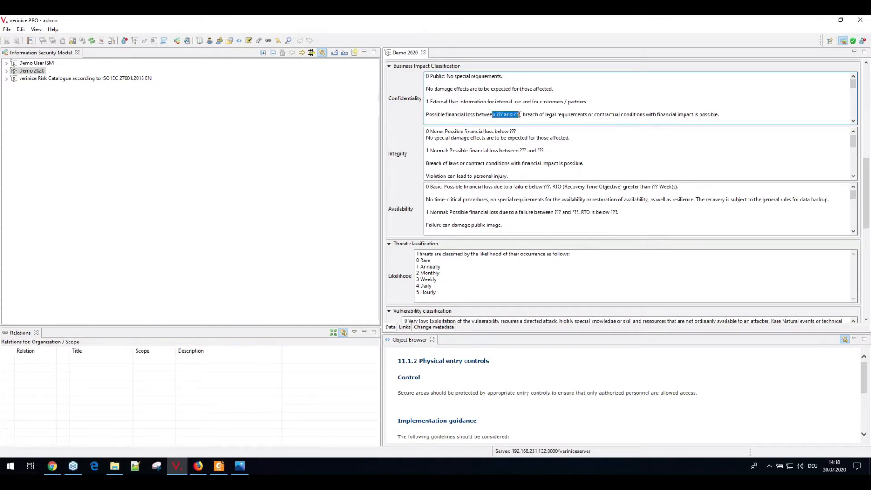
{"action": "left_click", "coordinate": [521, 100]}
{"action": "left_click_drag", "start_coordinate": [429, 101], "coordinate": [457, 103]}
{"action": "left_click", "coordinate": [427, 114]}
{"action": "left_click_drag", "start_coordinate": [429, 116], "coordinate": [520, 113]}
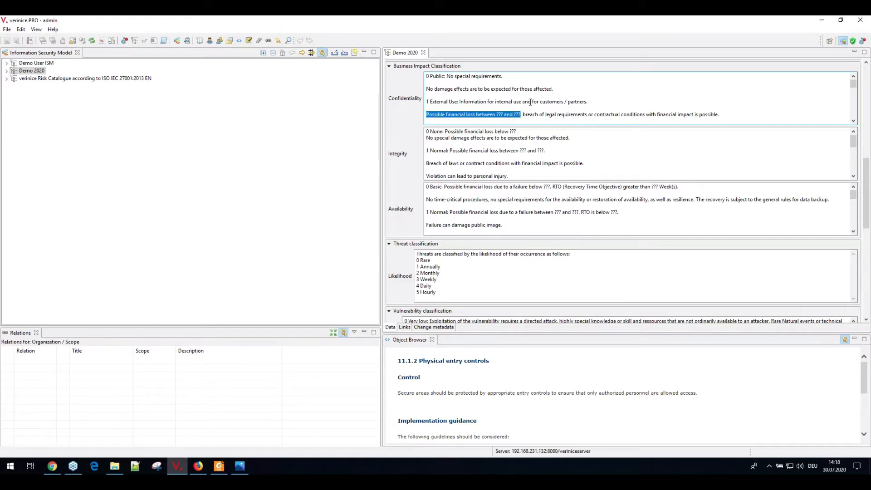
{"action": "left_click", "coordinate": [531, 103]}
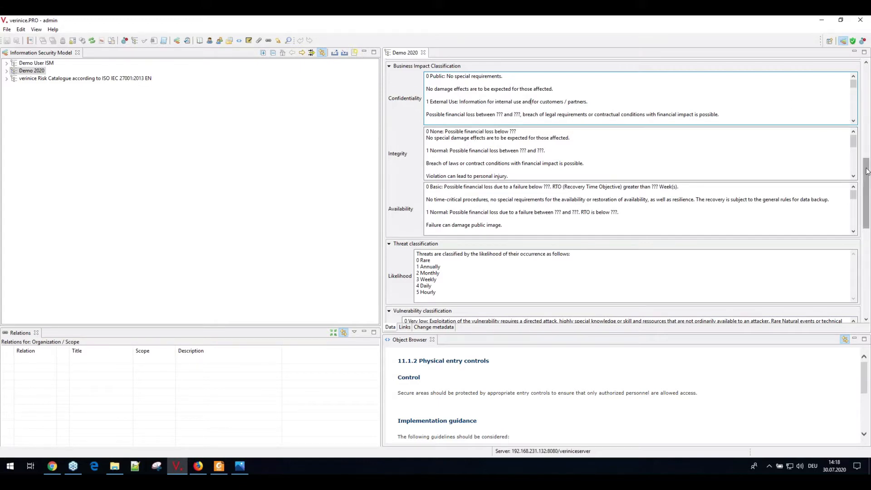
Review the threat likelihood and vulnerability level classifications of Demo 2020
{"action": "left_click_drag", "start_coordinate": [866, 175], "coordinate": [866, 197]}
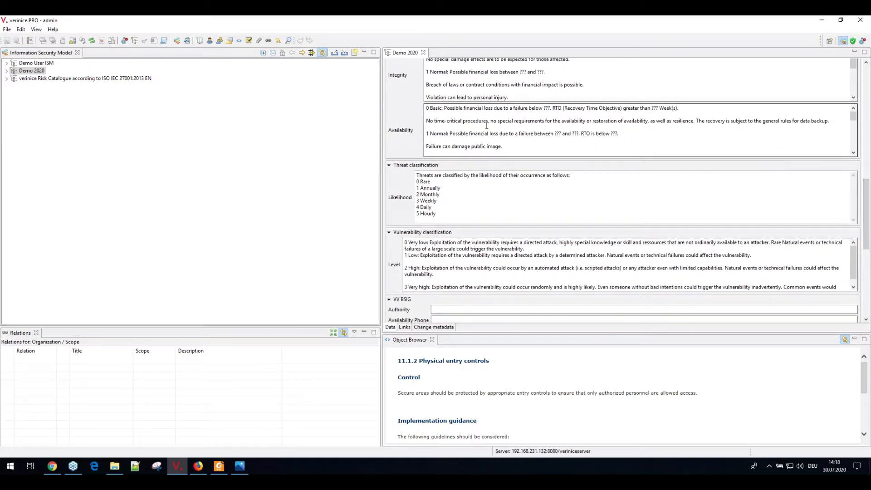
{"action": "scroll", "coordinate": [434, 132], "scroll_direction": "down", "scroll_amount": 3}
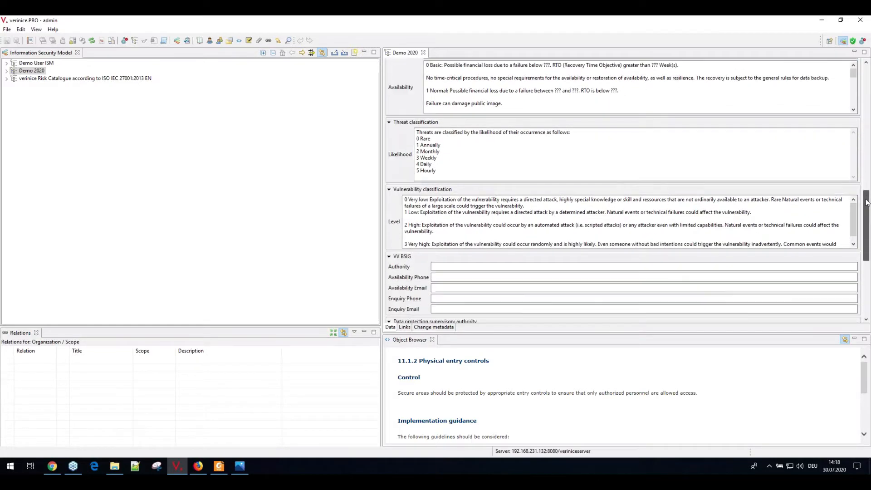
{"action": "left_click", "coordinate": [434, 132]}
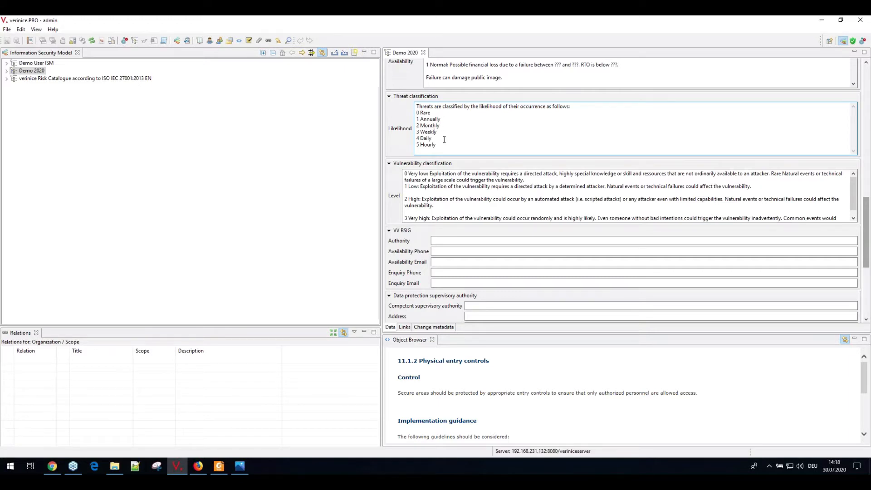
{"action": "left_click", "coordinate": [480, 186]}
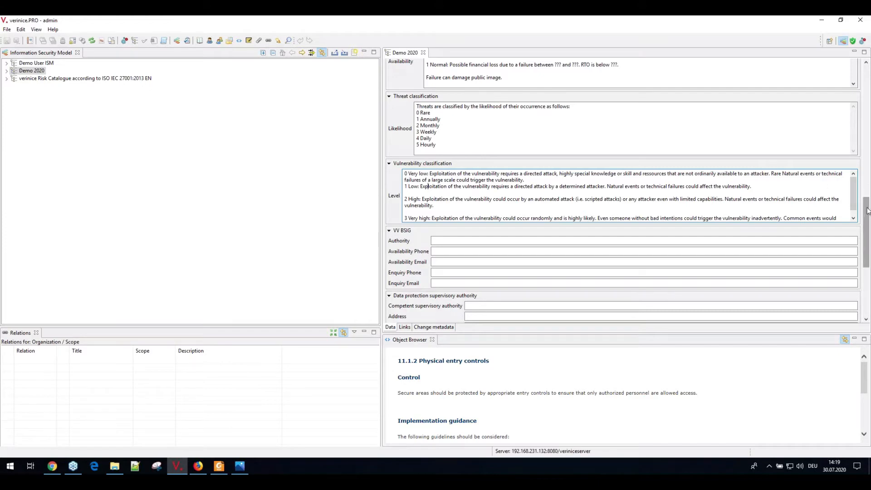
Set the Risk Acceptance of Demo 2020 to confidentiality 4, integrity 5 and availability 4, and save the organization
{"action": "scroll", "coordinate": [858, 166], "scroll_direction": "up", "scroll_amount": 5}
{"action": "scroll", "coordinate": [858, 166], "scroll_direction": "up", "scroll_amount": 10}
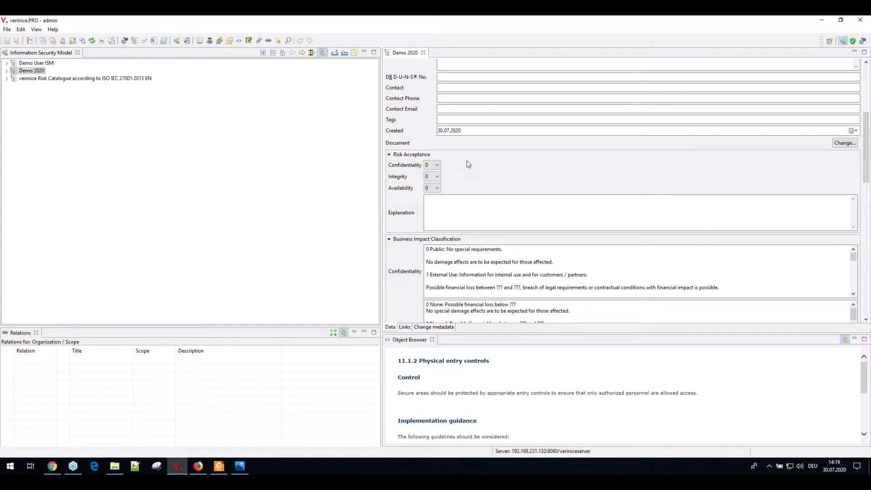
{"action": "left_click", "coordinate": [437, 165]}
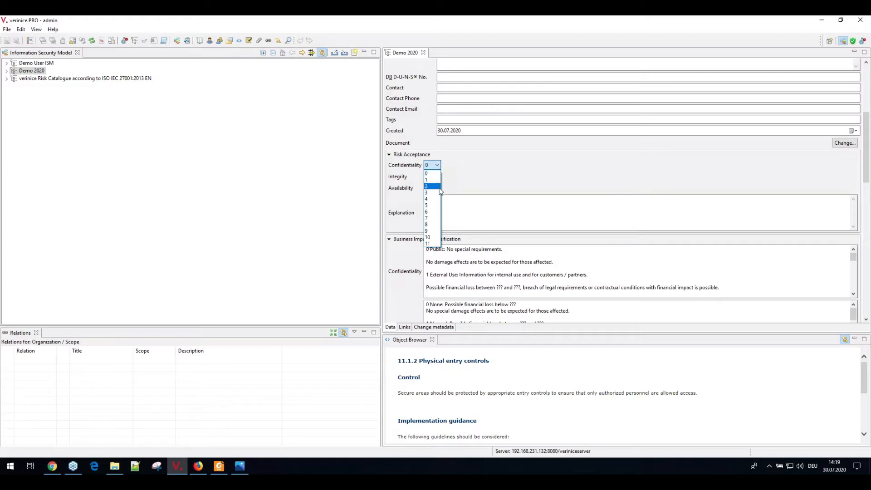
{"action": "left_click", "coordinate": [434, 199]}
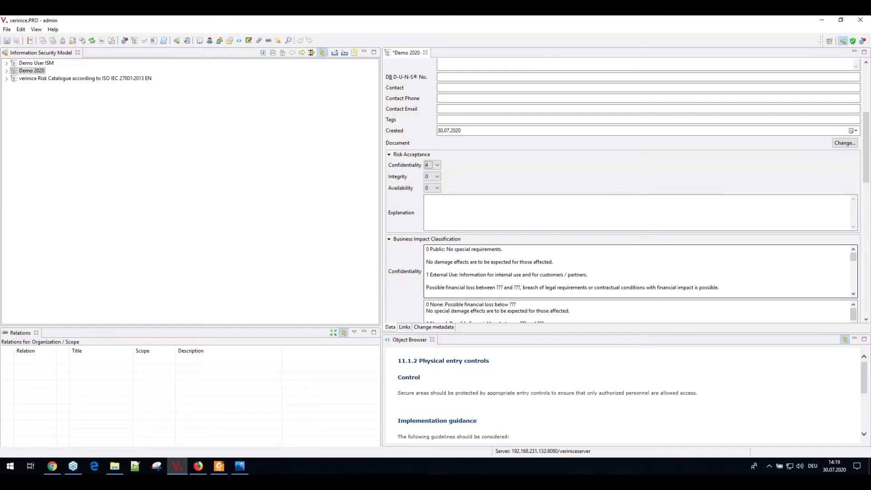
{"action": "left_click", "coordinate": [437, 176]}
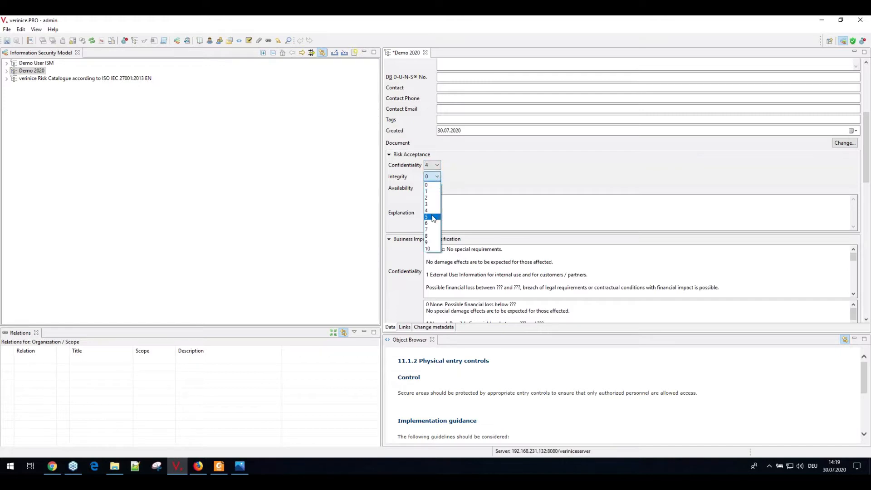
{"action": "left_click", "coordinate": [430, 217]}
{"action": "left_click", "coordinate": [437, 187]}
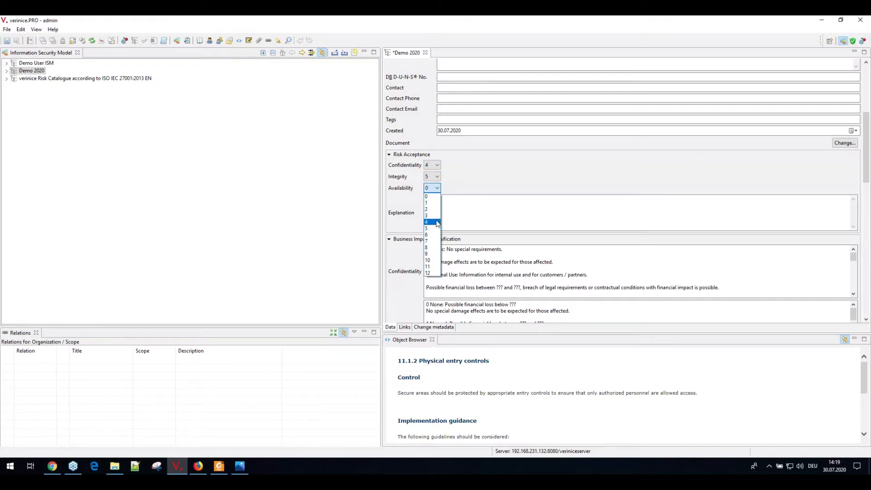
{"action": "left_click", "coordinate": [431, 222]}
{"action": "left_click", "coordinate": [499, 208]}
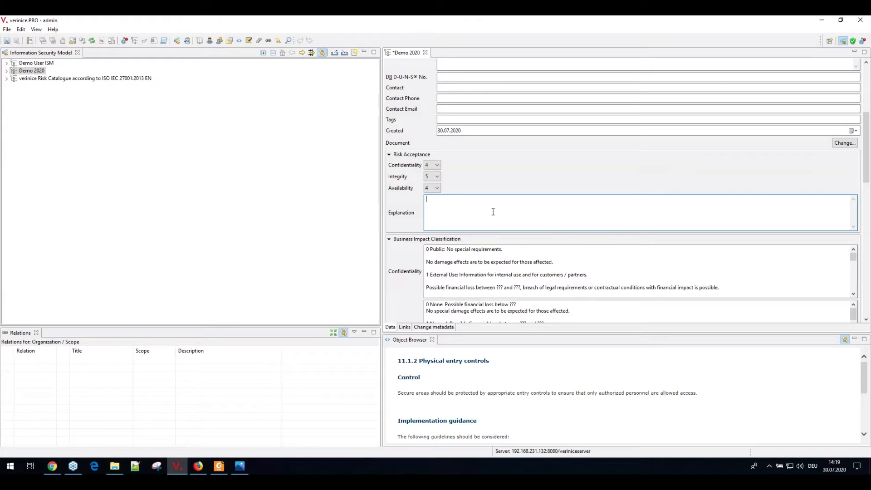
{"action": "left_click", "coordinate": [7, 42]}
Add a process titled Development under the Processes of Demo 2020 and save it
{"action": "left_click", "coordinate": [6, 71]}
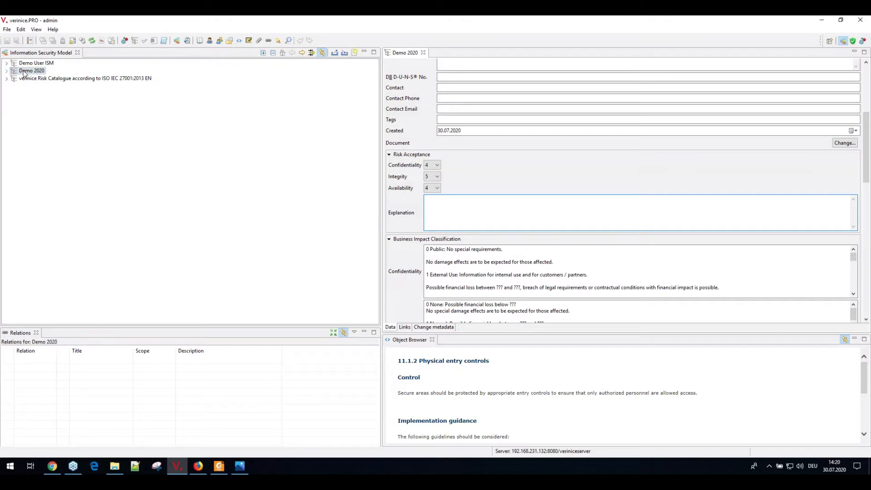
{"action": "left_click", "coordinate": [6, 72]}
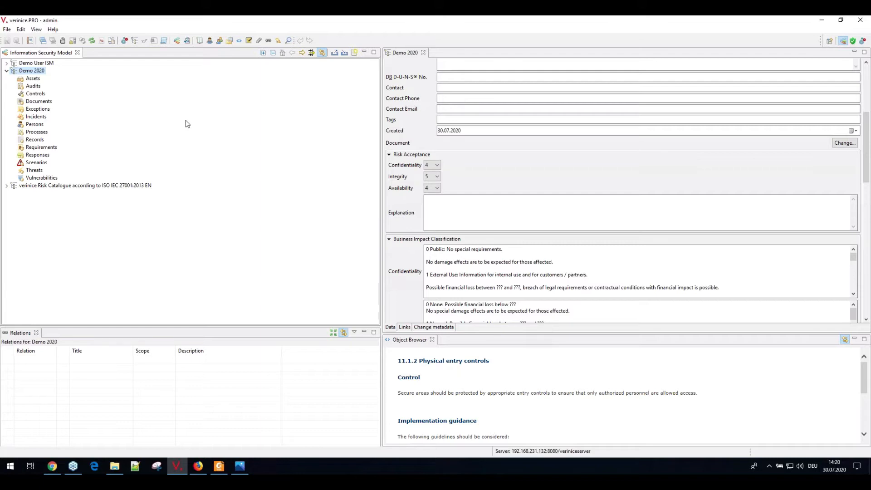
{"action": "left_click", "coordinate": [39, 133]}
{"action": "right_click", "coordinate": [39, 133]}
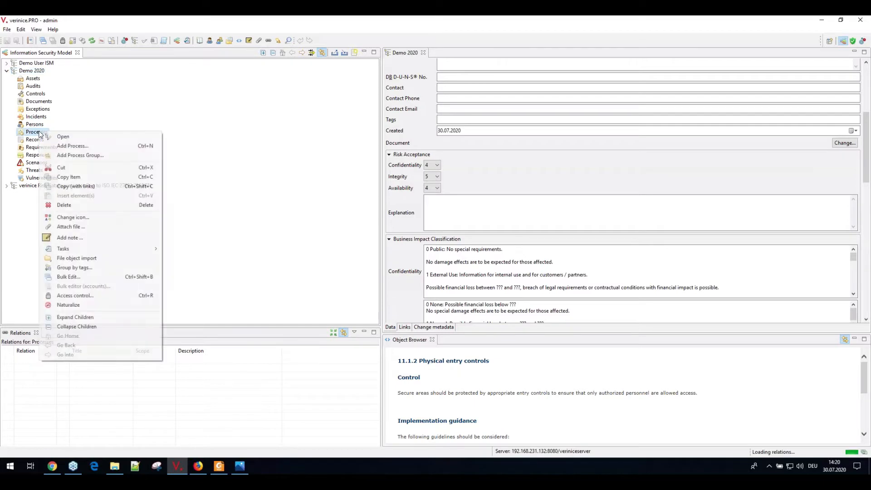
{"action": "left_click", "coordinate": [70, 146]}
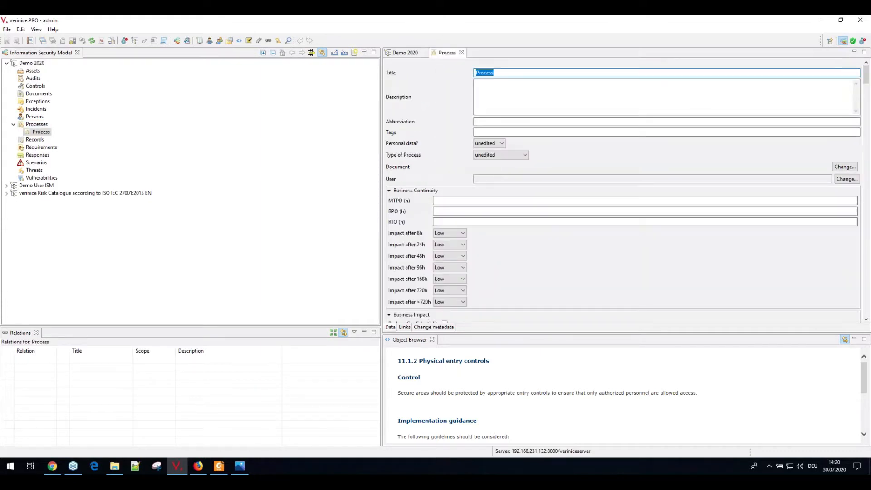
{"action": "type", "text": "Development"}
{"action": "key", "text": "ctrl+s"}
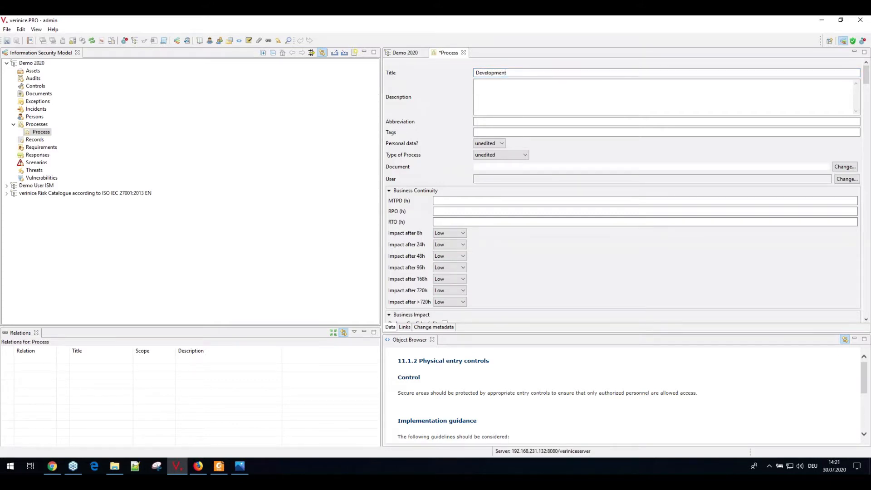
Add a second process titled Production to the Processes group of Demo 2020 and save it
{"action": "right_click", "coordinate": [43, 126]}
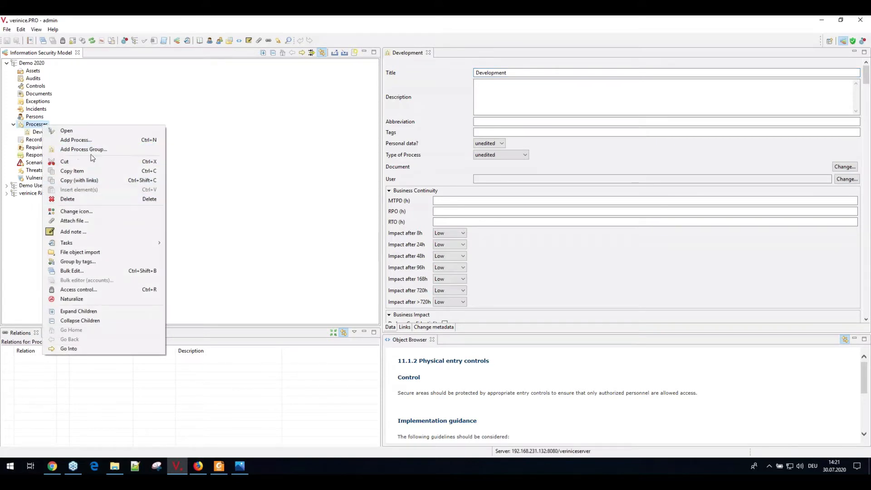
{"action": "left_click", "coordinate": [87, 141]}
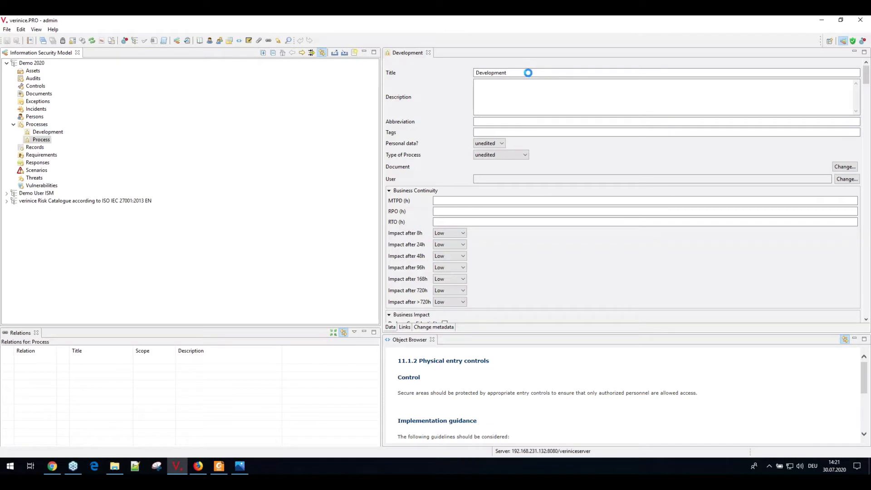
{"action": "left_click_drag", "start_coordinate": [512, 75], "coordinate": [442, 70]}
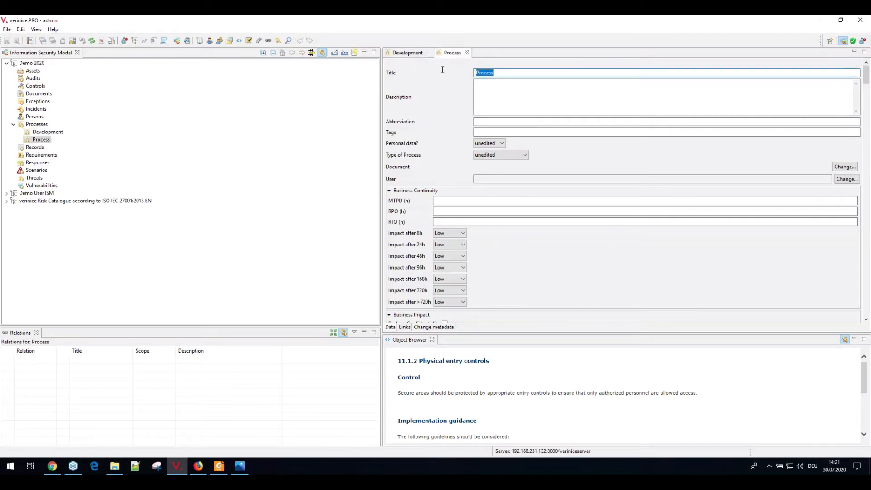
{"action": "type", "text": "Production"}
{"action": "key", "text": "ctrl+s"}
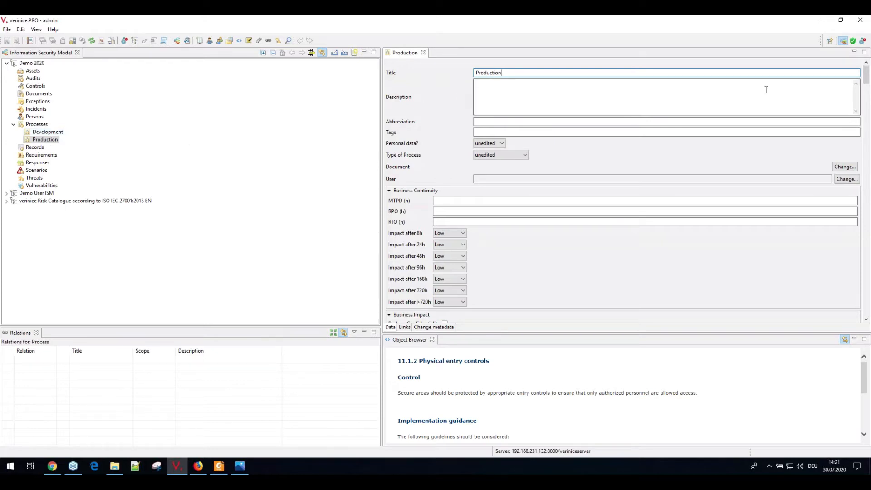
Set the Production process's business impact to confidentiality 3 Sensitive, integrity 2 High and availability 3 Very High, and save it
{"action": "mouse_move", "coordinate": [866, 76]}
{"action": "left_mouse_down"}
{"action": "mouse_move", "coordinate": [867, 150]}
{"action": "mouse_move", "coordinate": [867, 68]}
{"action": "left_mouse_up"}
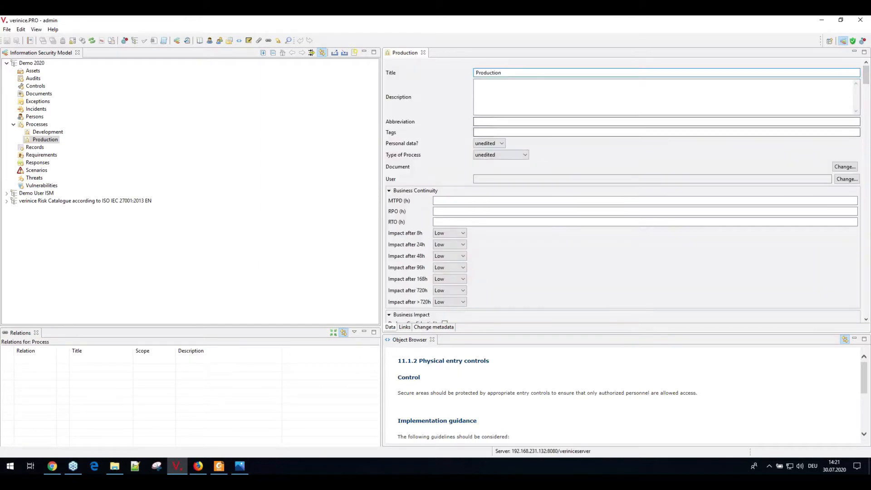
{"action": "left_click", "coordinate": [389, 190]}
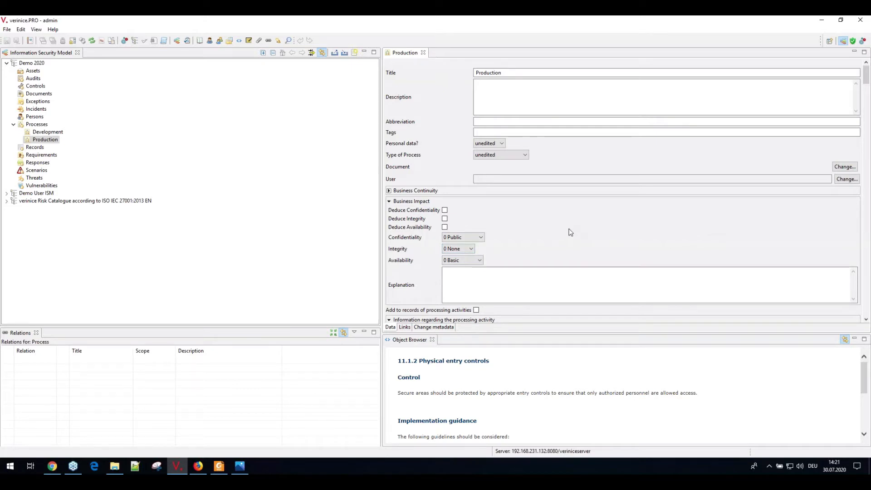
{"action": "left_click", "coordinate": [481, 238]}
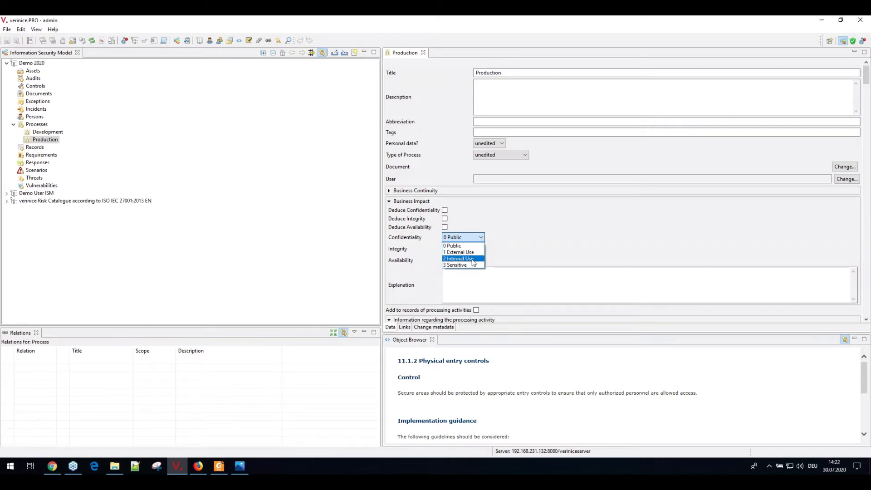
{"action": "left_click", "coordinate": [459, 265]}
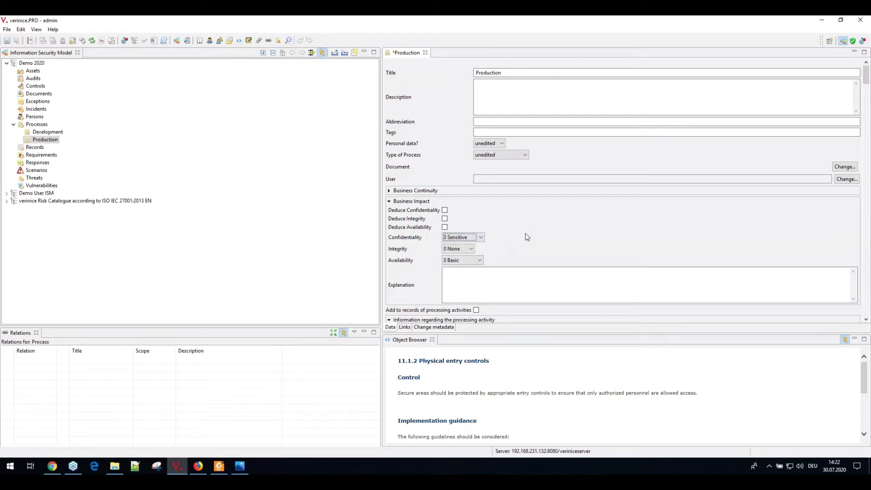
{"action": "left_click", "coordinate": [471, 250]}
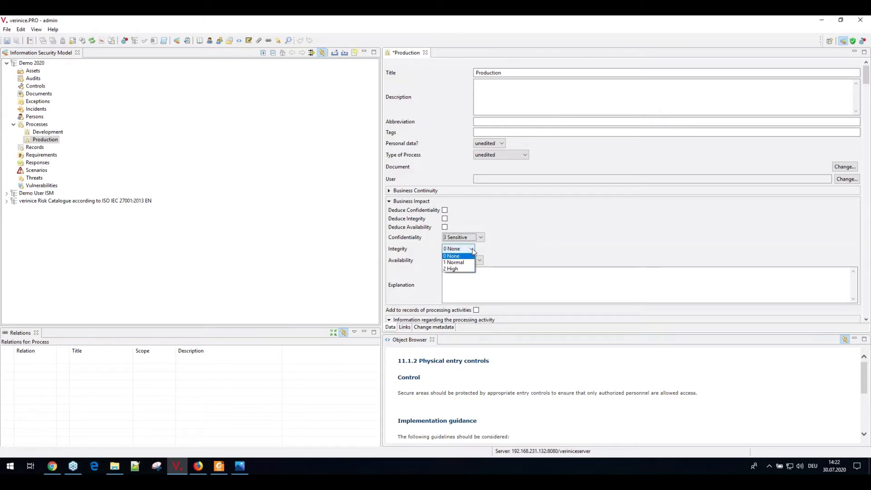
{"action": "left_click", "coordinate": [463, 270]}
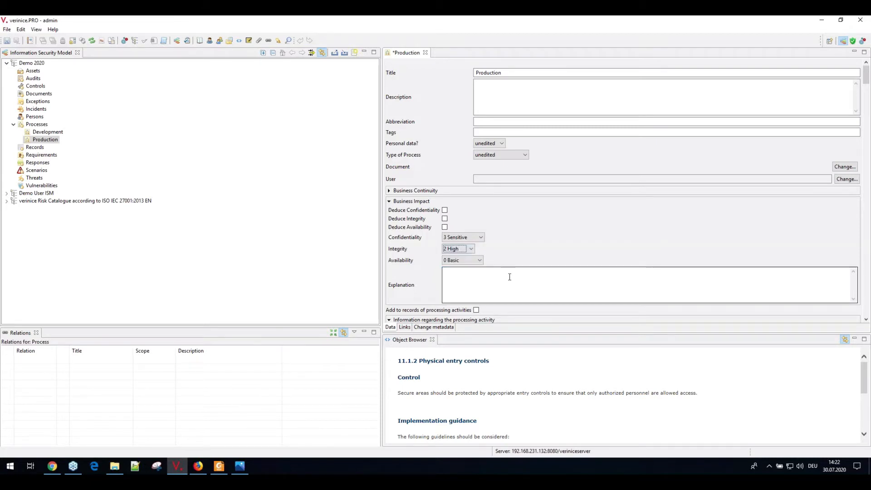
{"action": "left_click", "coordinate": [479, 261]}
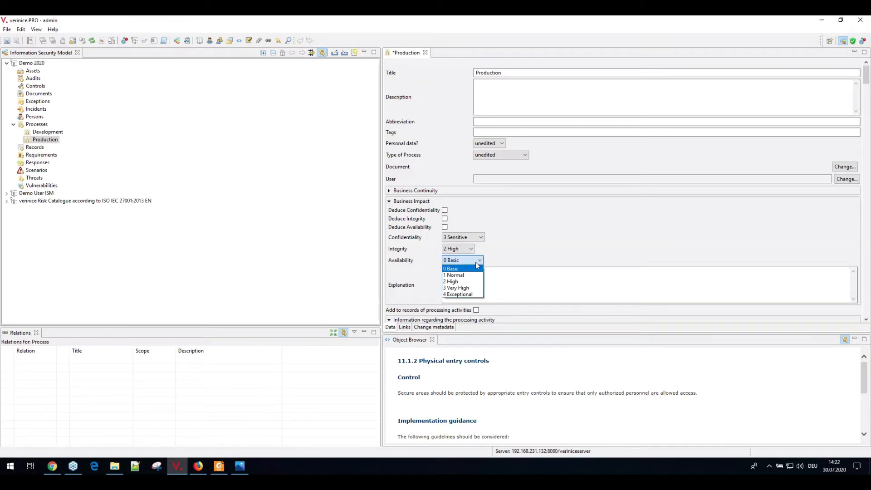
{"action": "left_click", "coordinate": [459, 289]}
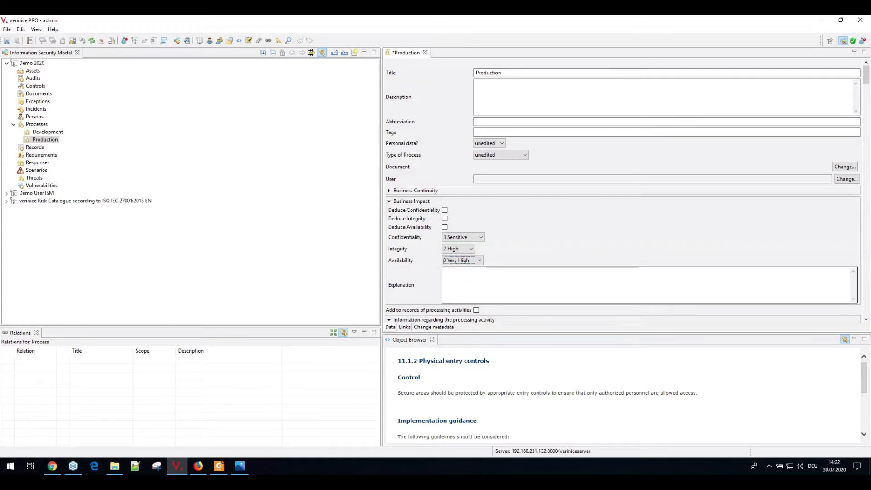
{"action": "left_click", "coordinate": [459, 286]}
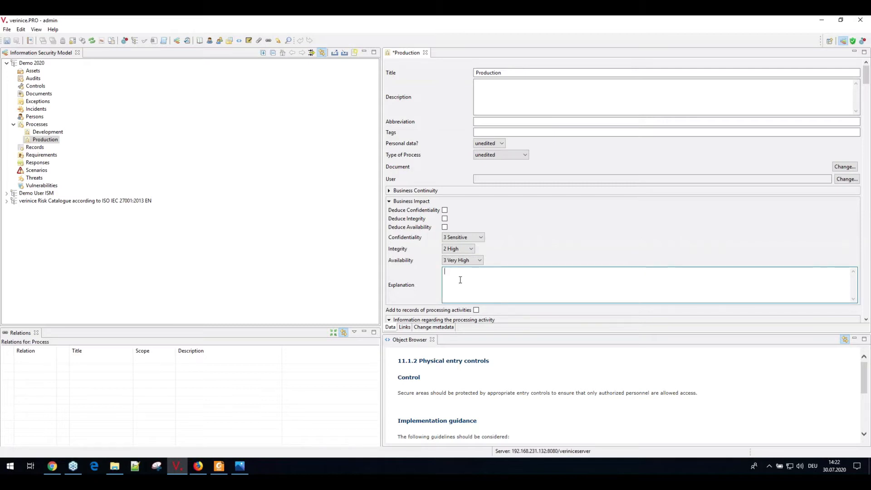
{"action": "key", "text": "ctrl+s"}
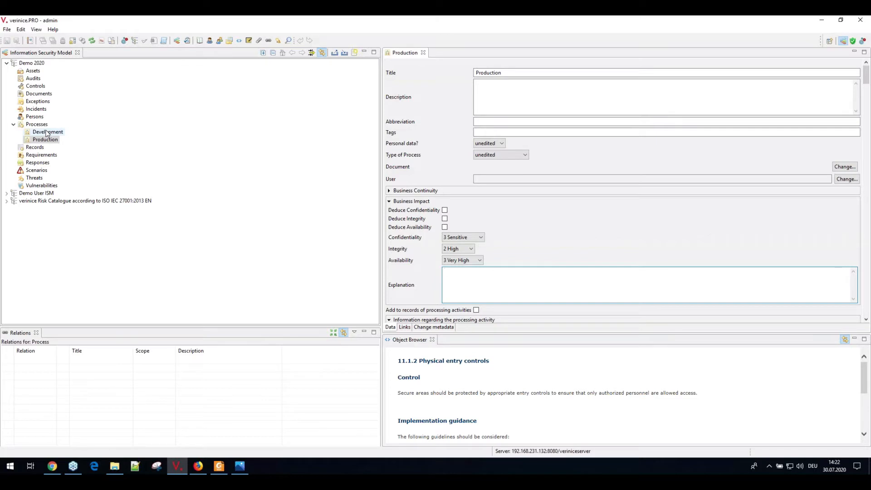
Set the Development process's business impact to confidentiality 3 Sensitive, integrity 1 Normal and availability 2 High, save it and close its editor
{"action": "left_click", "coordinate": [46, 132]}
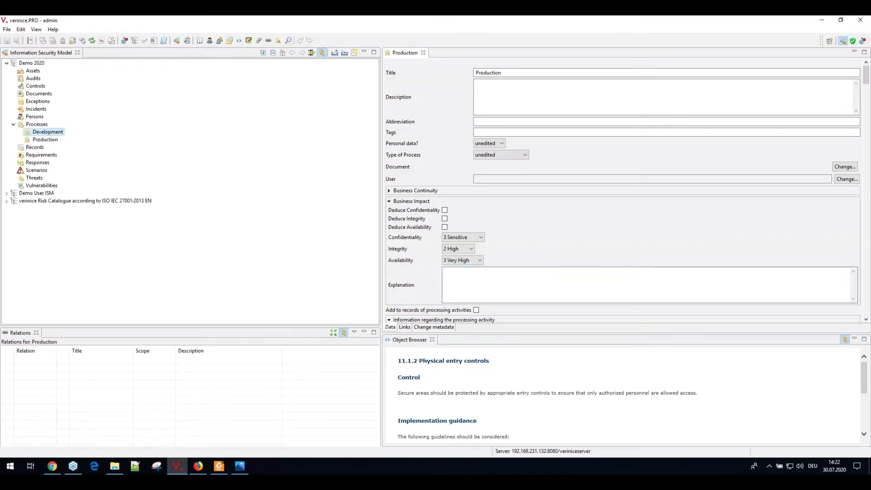
{"action": "double_click", "coordinate": [48, 132]}
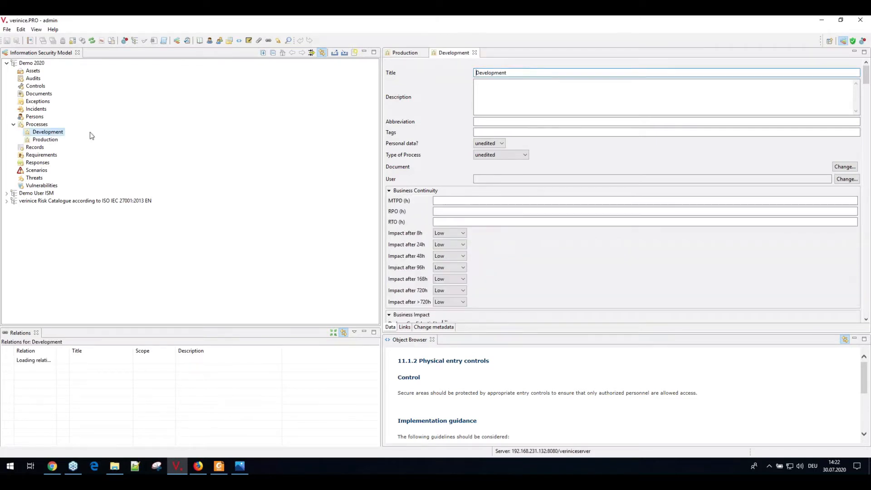
{"action": "left_click", "coordinate": [388, 190]}
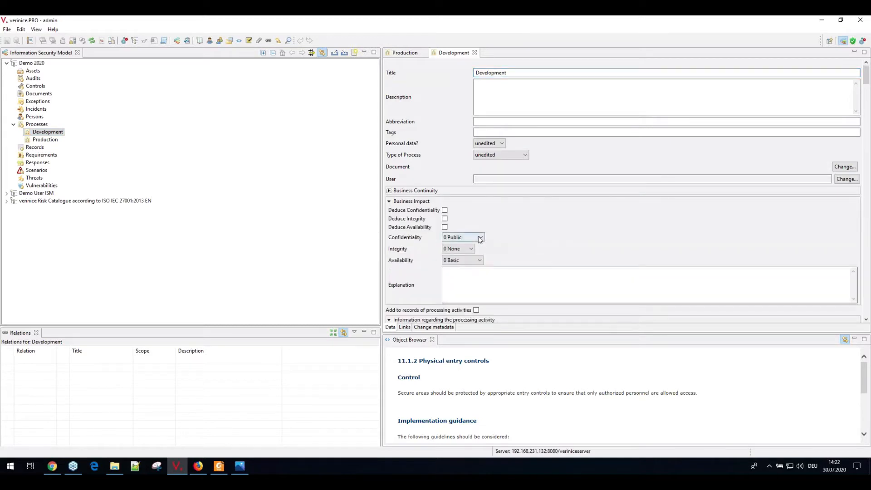
{"action": "left_click", "coordinate": [478, 238]}
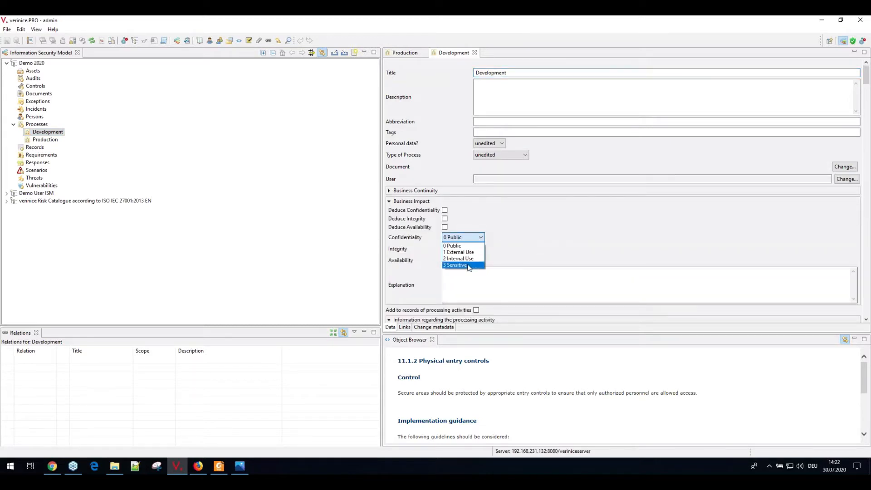
{"action": "left_click", "coordinate": [469, 266]}
{"action": "left_click", "coordinate": [472, 248]}
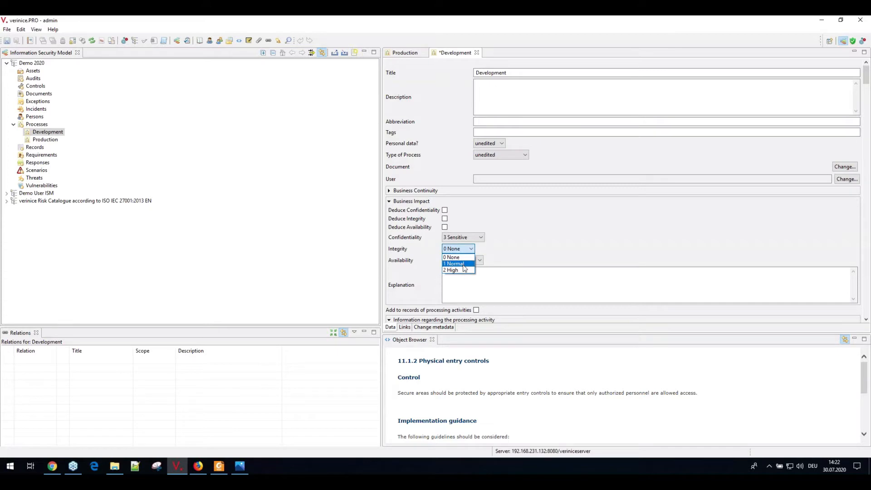
{"action": "left_click", "coordinate": [454, 264]}
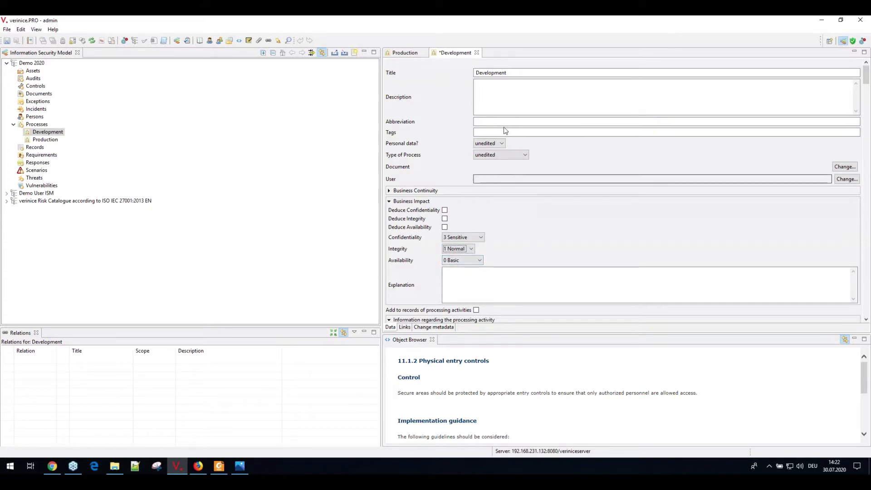
{"action": "left_click", "coordinate": [478, 260]}
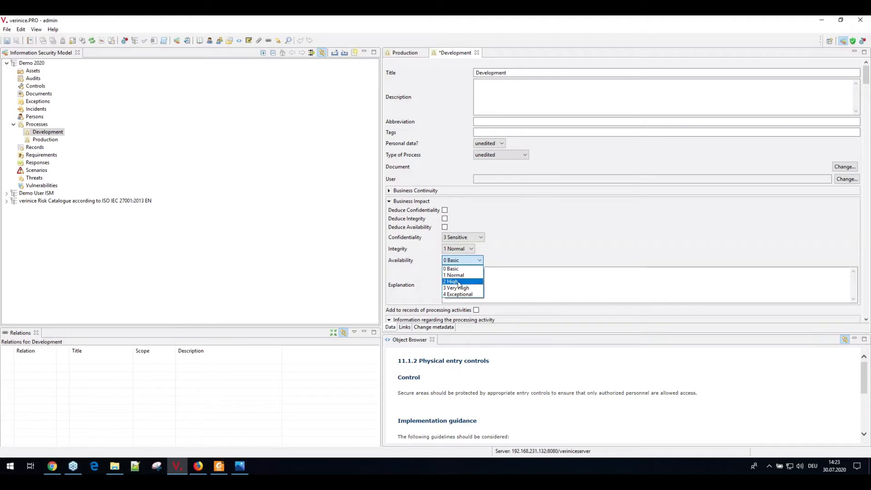
{"action": "left_click", "coordinate": [458, 283]}
{"action": "left_click", "coordinate": [459, 279]}
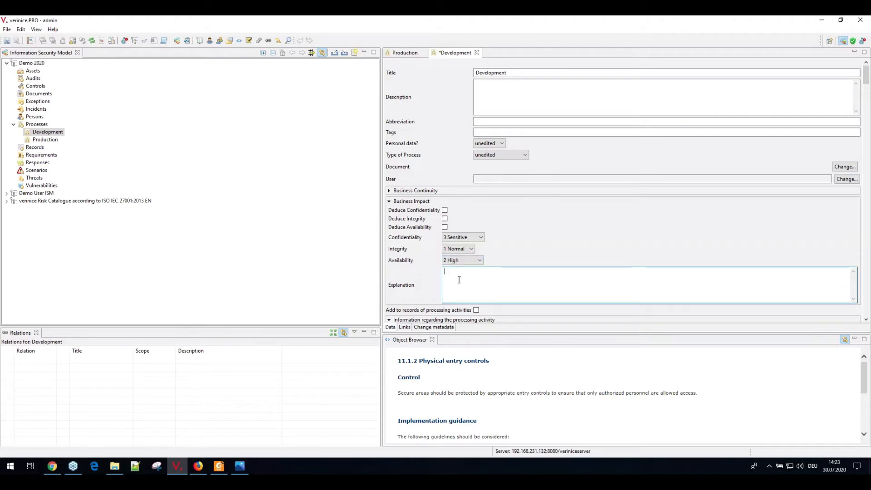
{"action": "key", "text": "ctrl+s"}
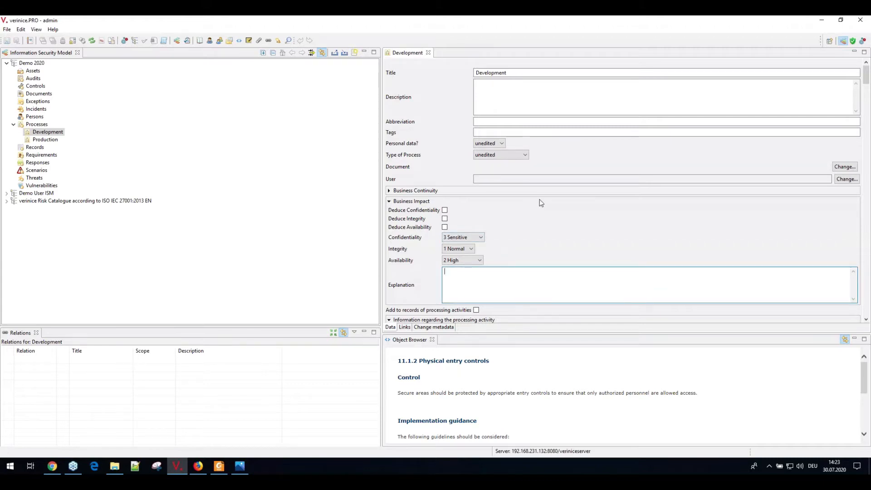
{"action": "left_click", "coordinate": [428, 53]}
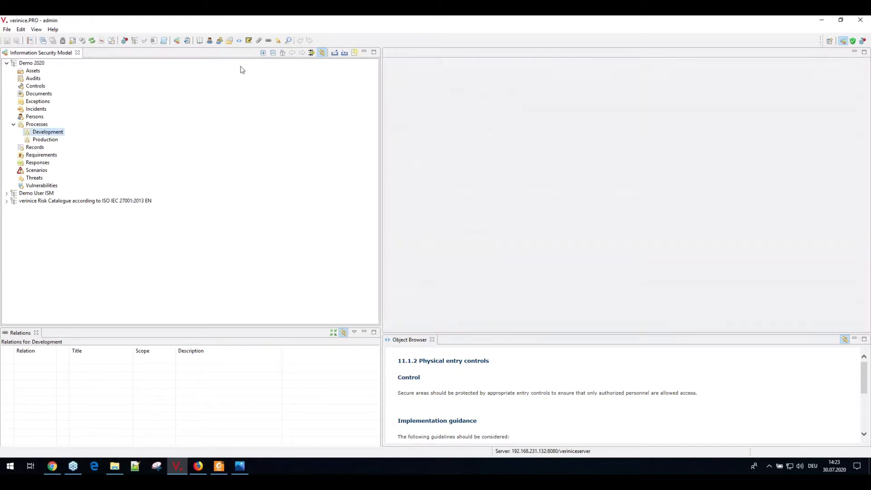
Add an asset group titled Physical Servers under the Assets of Demo 2020 and save it
{"action": "left_click", "coordinate": [33, 73]}
{"action": "right_click", "coordinate": [33, 72]}
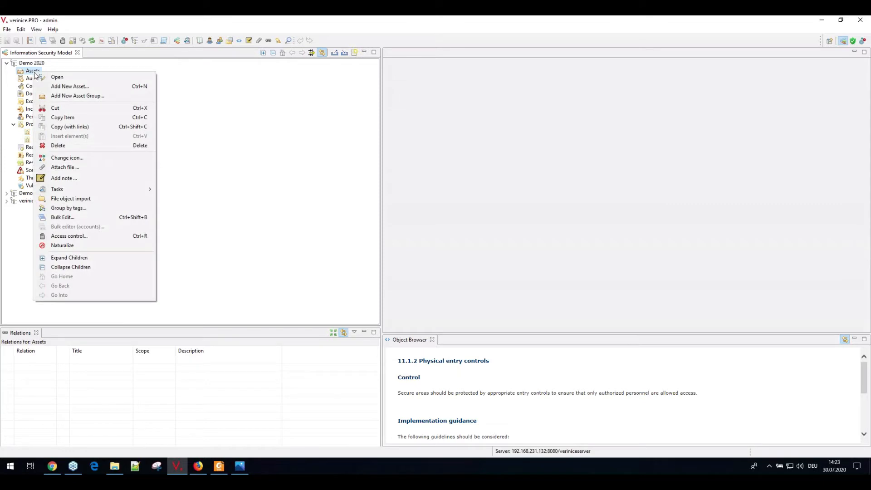
{"action": "left_click", "coordinate": [62, 96]}
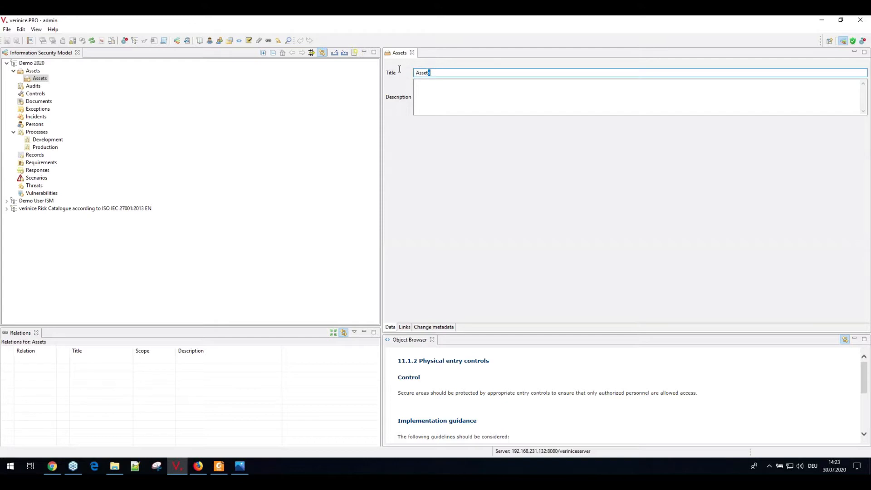
{"action": "double_click", "coordinate": [428, 72]}
{"action": "type", "text": "Physical Servers"}
{"action": "key", "text": "ctrl+s"}
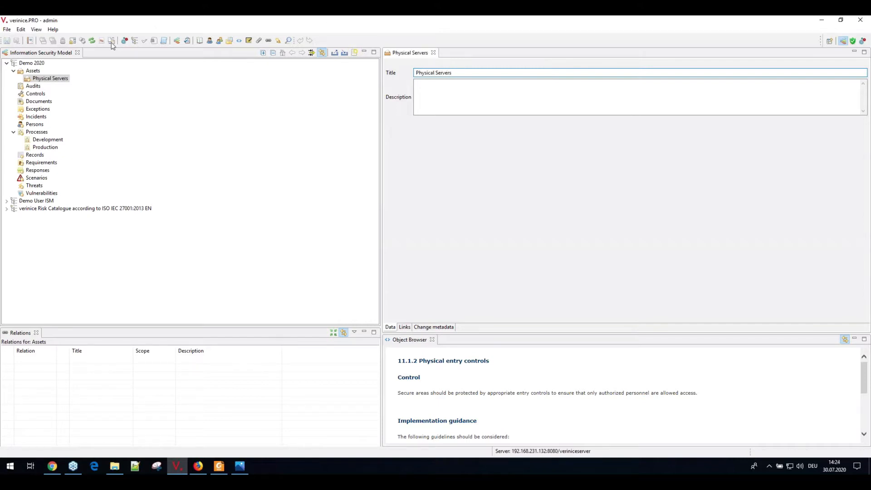
Add another asset group titled VM's directly under the Assets of Demo 2020 and save it
{"action": "right_click", "coordinate": [34, 72]}
{"action": "left_click", "coordinate": [68, 94]}
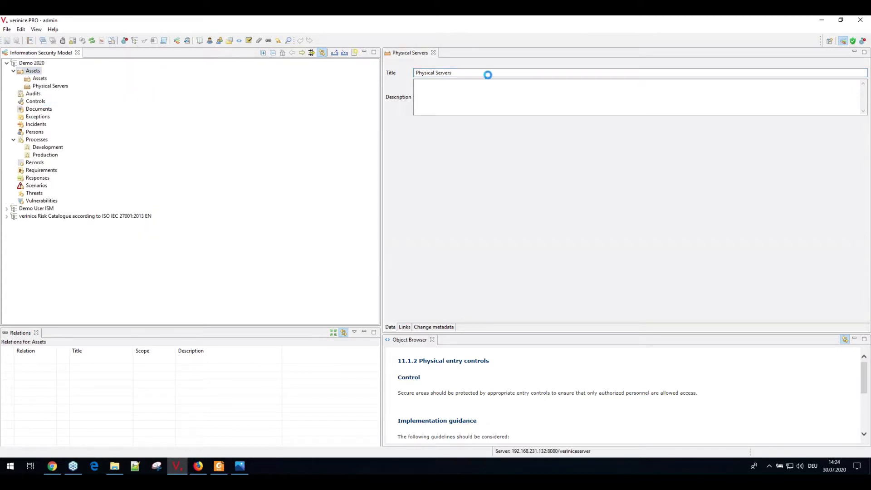
{"action": "left_click_drag", "start_coordinate": [431, 73], "coordinate": [398, 73]}
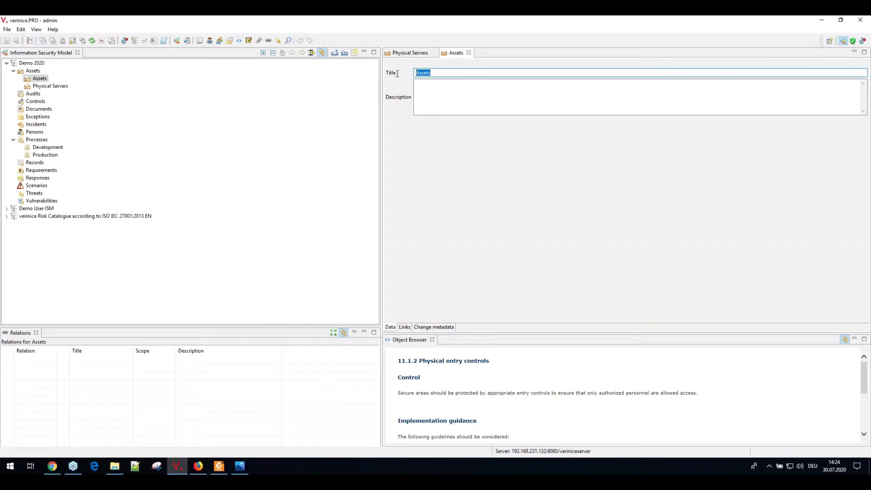
{"action": "type", "text": "VM's"}
{"action": "key", "text": "ctrl+s"}
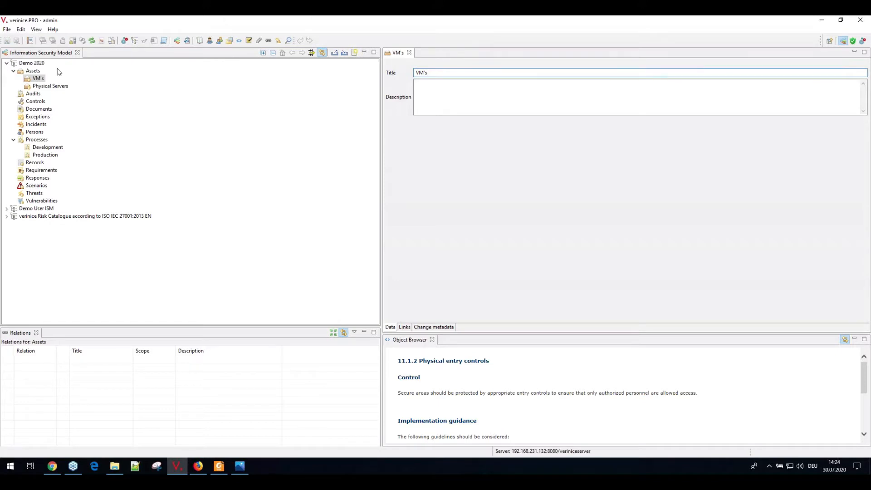
Add an asset group titled Applications directly under the Assets of Demo 2020 and save it
{"action": "right_click", "coordinate": [36, 72]}
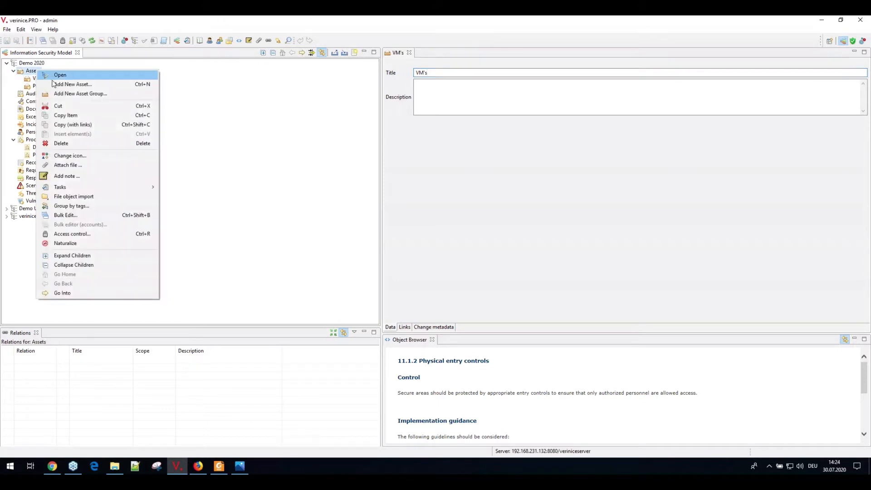
{"action": "left_click", "coordinate": [65, 94]}
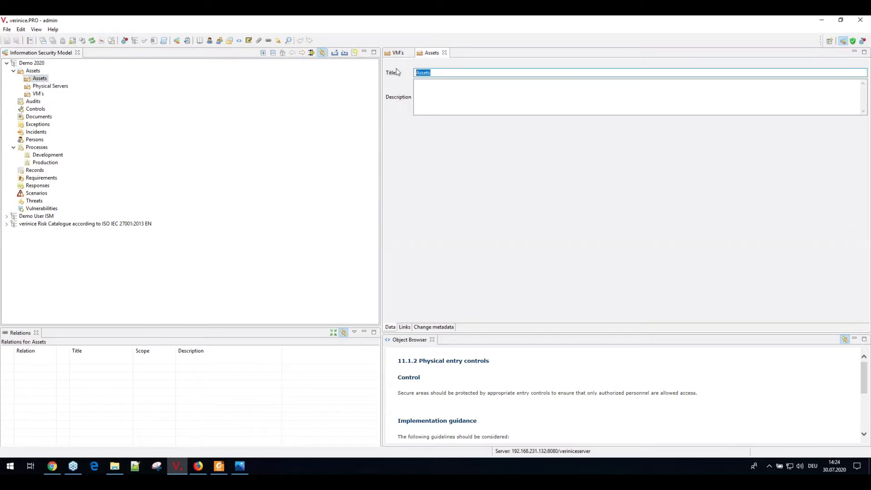
{"action": "type", "text": "Applications"}
{"action": "key", "text": "ctrl+s"}
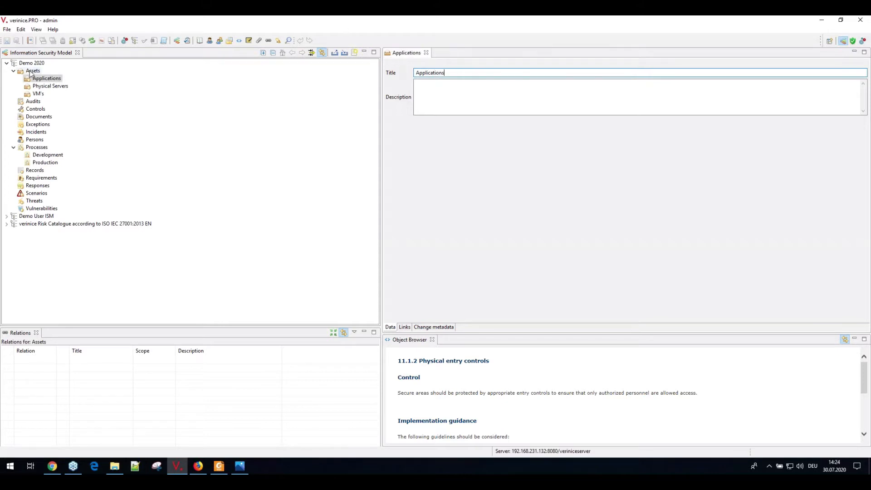
Add an asset group titled ServerRoom directly under the Assets of Demo 2020 and save it
{"action": "left_click", "coordinate": [35, 72]}
{"action": "right_click", "coordinate": [34, 72]}
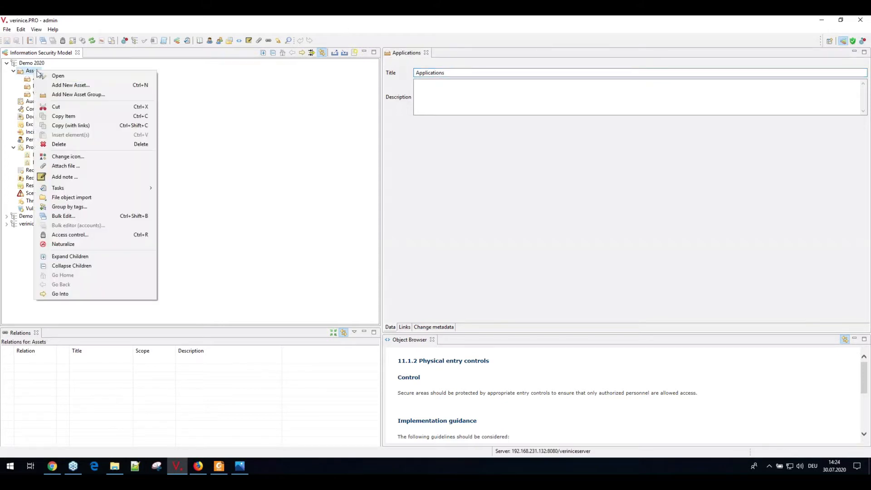
{"action": "left_click", "coordinate": [75, 95]}
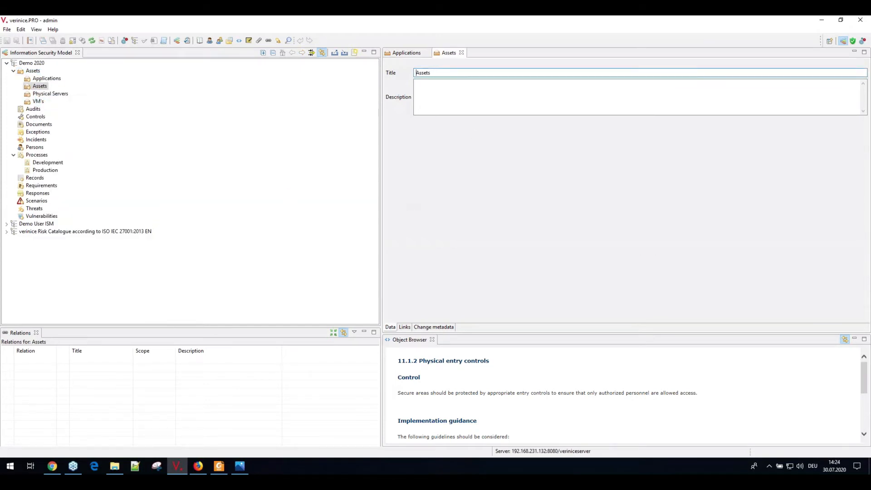
{"action": "left_click_drag", "start_coordinate": [440, 72], "coordinate": [356, 71]}
{"action": "type", "text": "ServerRoom"}
{"action": "key", "text": "ctrl+s"}
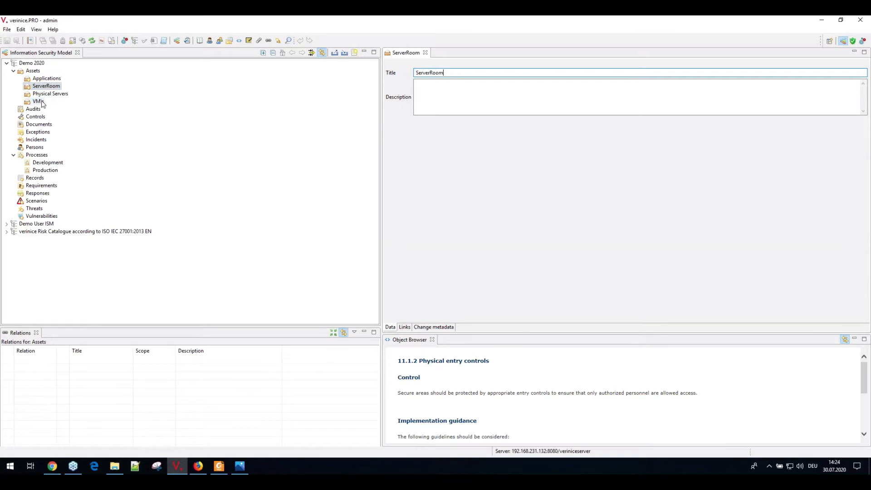
Rename the asset group Applications to "1 Applications" and the group VM's to "2 VM's", saving both
{"action": "left_click", "coordinate": [45, 79]}
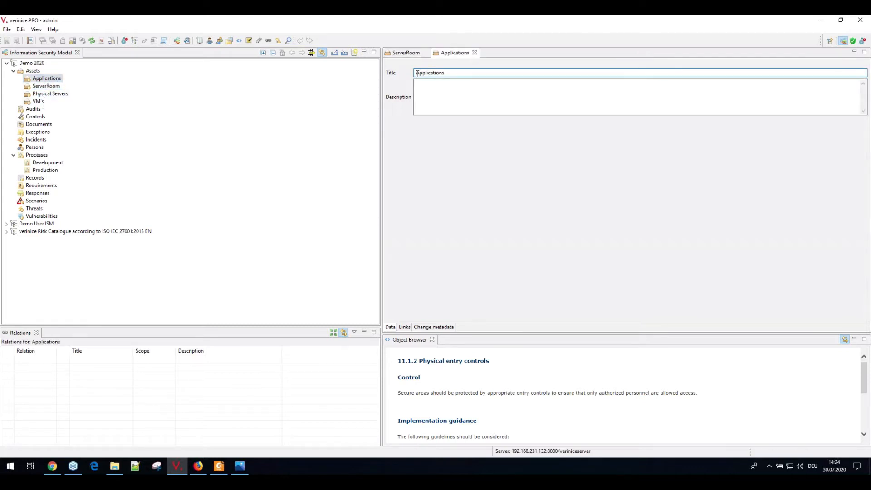
{"action": "type", "text": "1"}
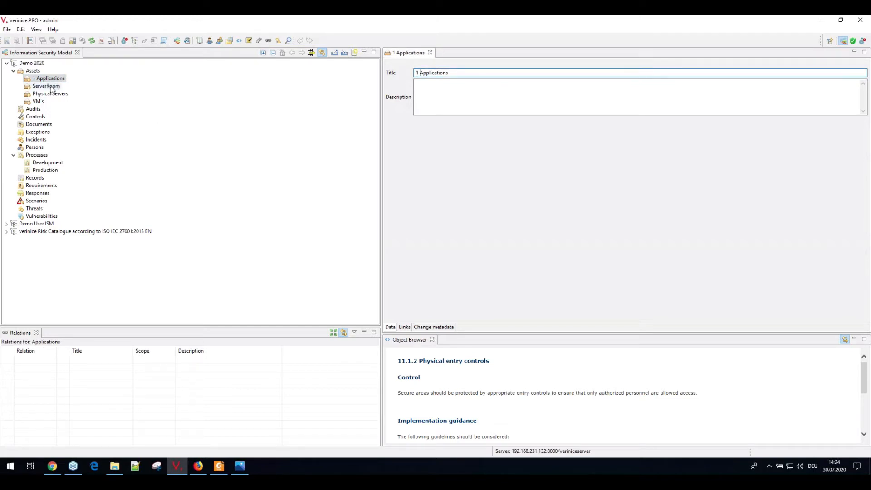
{"action": "double_click", "coordinate": [40, 102]}
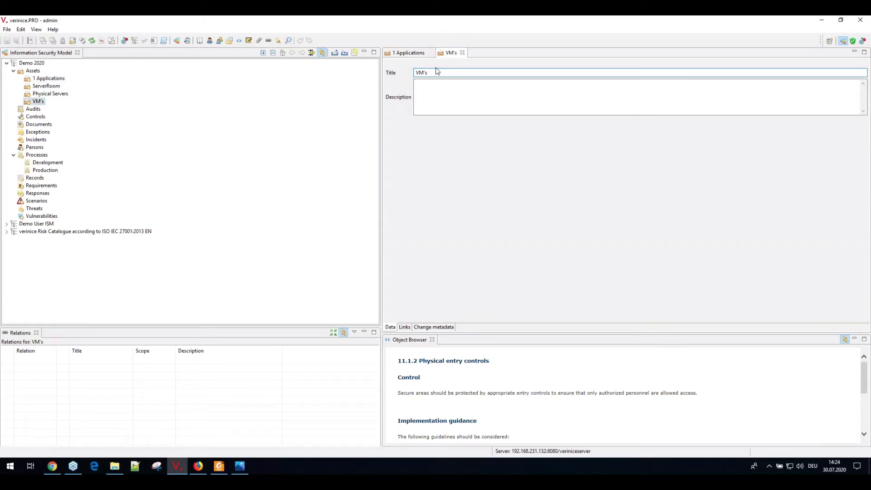
{"action": "key", "text": "Home"}
{"action": "type", "text": "2"}
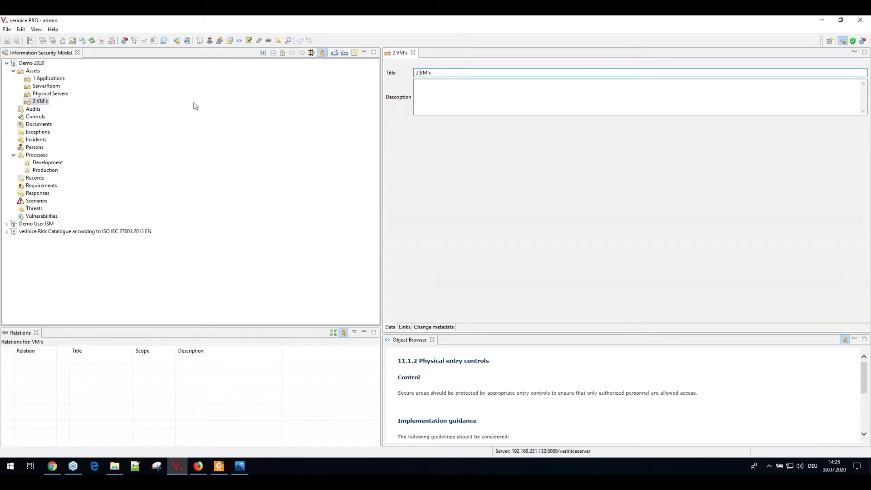
Rename the asset group Physical Servers to "3 Physical Servers" and the group ServerRoom to "4 ServerRoom", saving both
{"action": "left_click", "coordinate": [50, 93]}
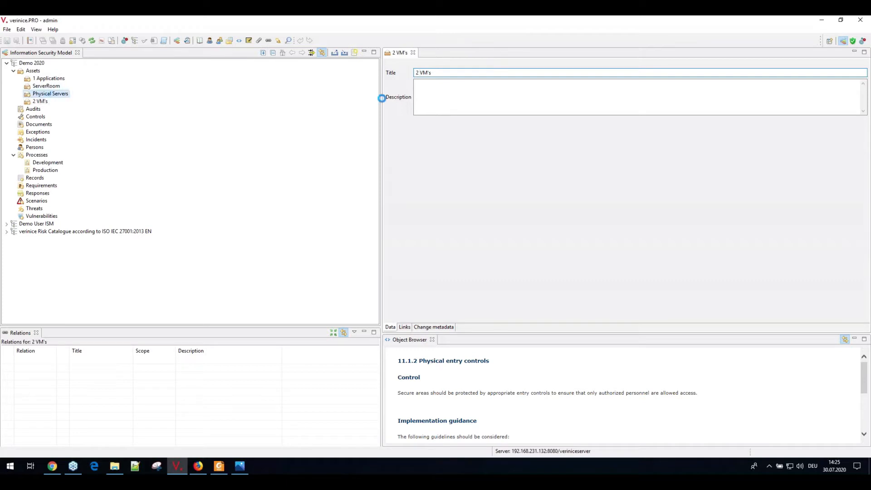
{"action": "key", "text": "Home"}
{"action": "type", "text": "3"}
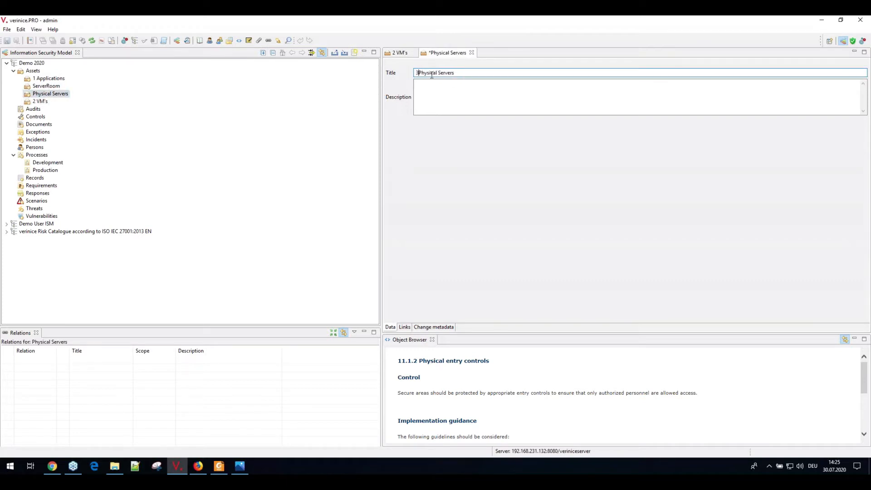
{"action": "key", "text": "ctrl+s"}
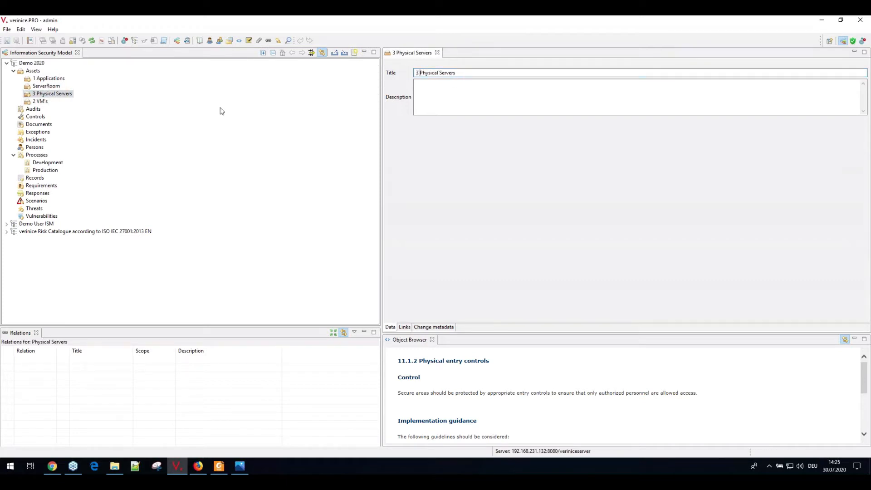
{"action": "double_click", "coordinate": [50, 87]}
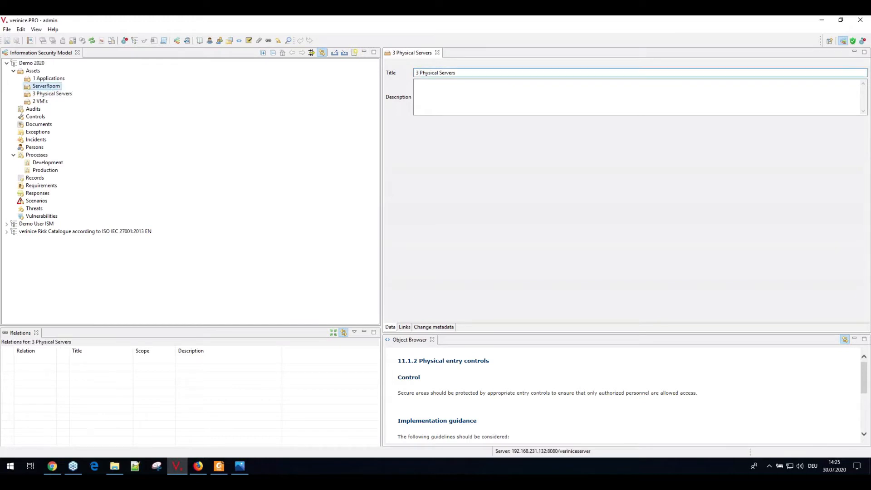
{"action": "type", "text": "4 ServerRoom"}
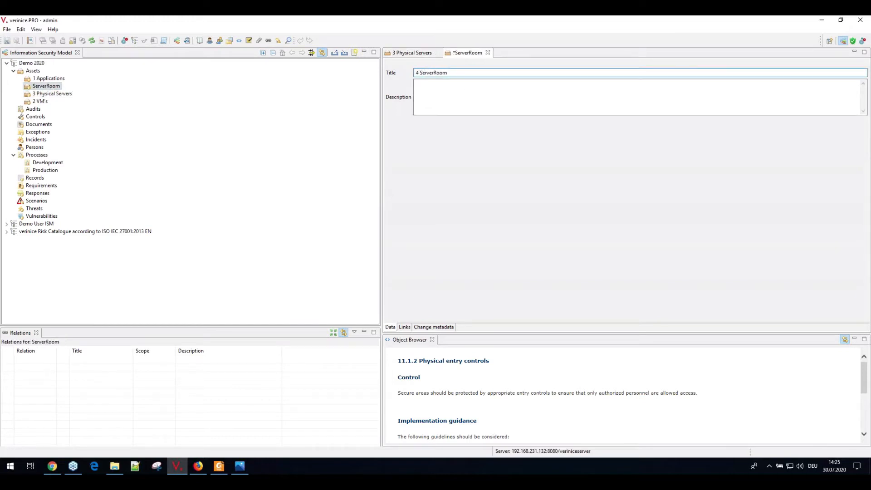
{"action": "key", "text": "ctrl+s"}
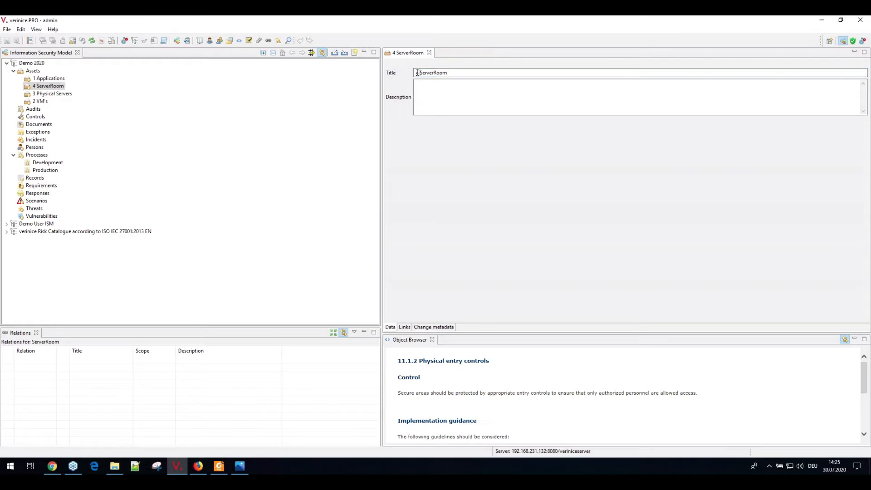
Add an asset titled CAD-Software to the 1 Applications group and save it
{"action": "right_click", "coordinate": [49, 79]}
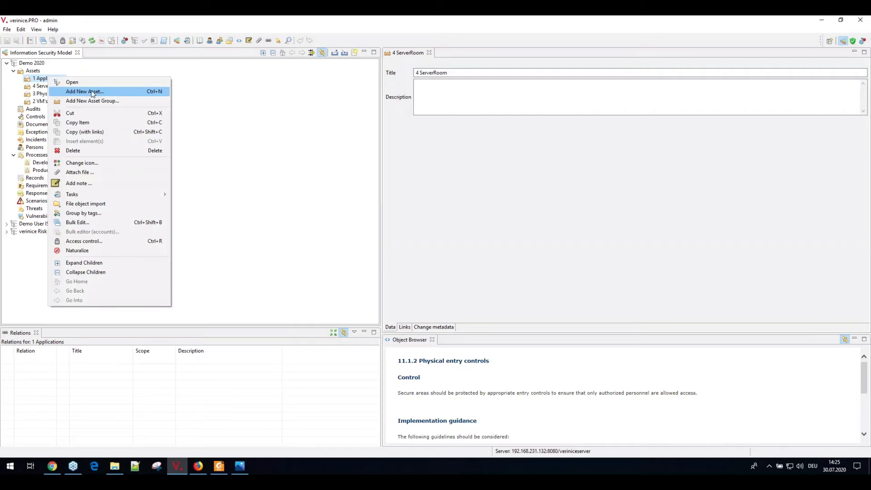
{"action": "left_click", "coordinate": [91, 92]}
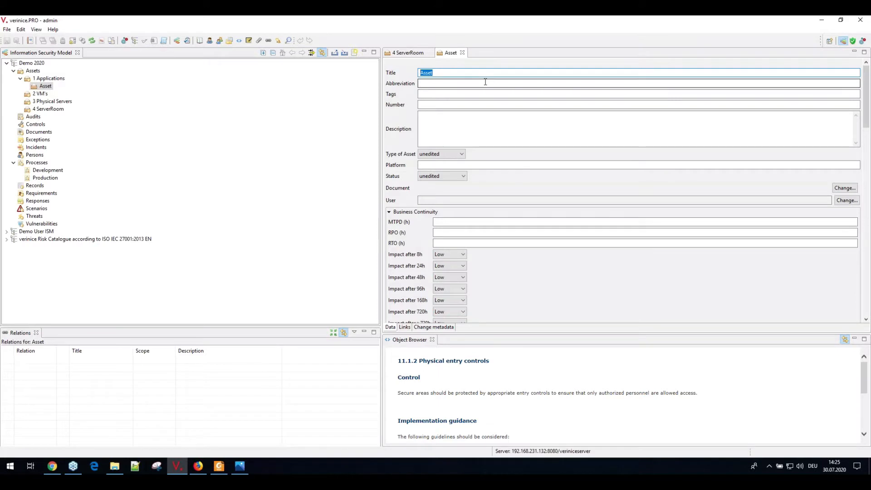
{"action": "type", "text": "CAD-Software"}
{"action": "key", "text": "ctrl+s"}
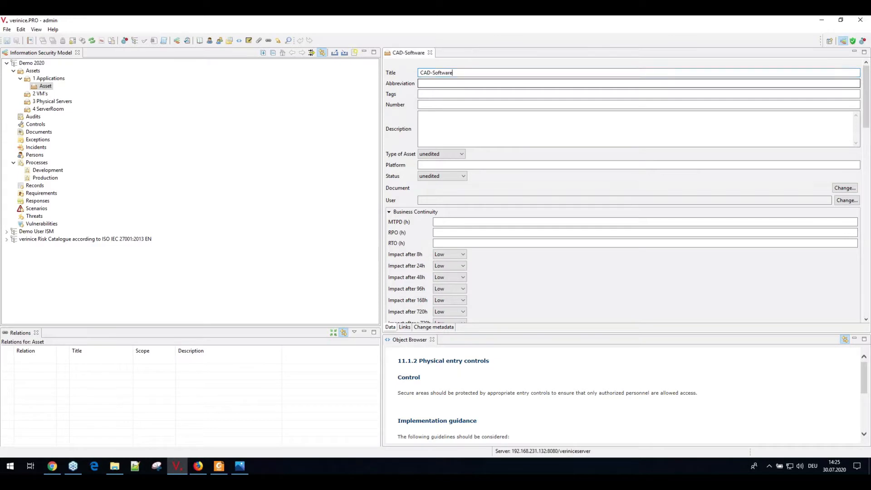
Add an asset titled Production-Software to the 1 Applications group and save it
{"action": "right_click", "coordinate": [52, 78]}
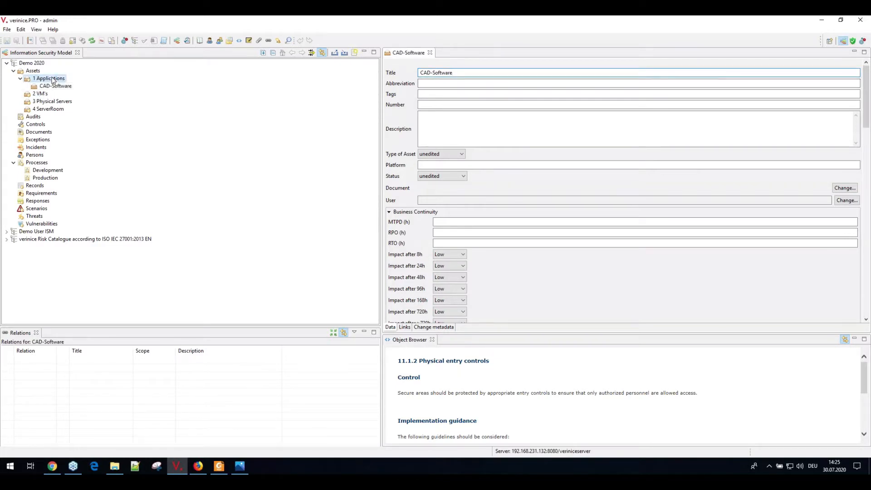
{"action": "left_click", "coordinate": [83, 92]}
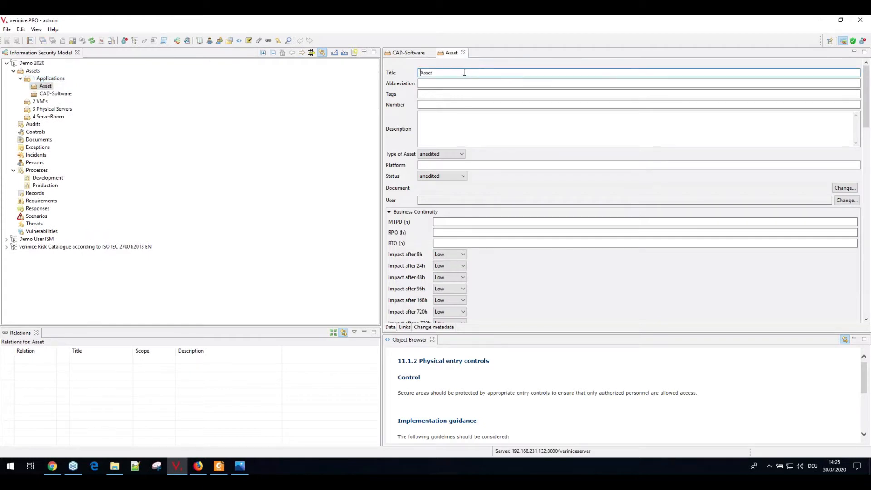
{"action": "type", "text": "Production-Software"}
{"action": "key", "text": "ctrl+s"}
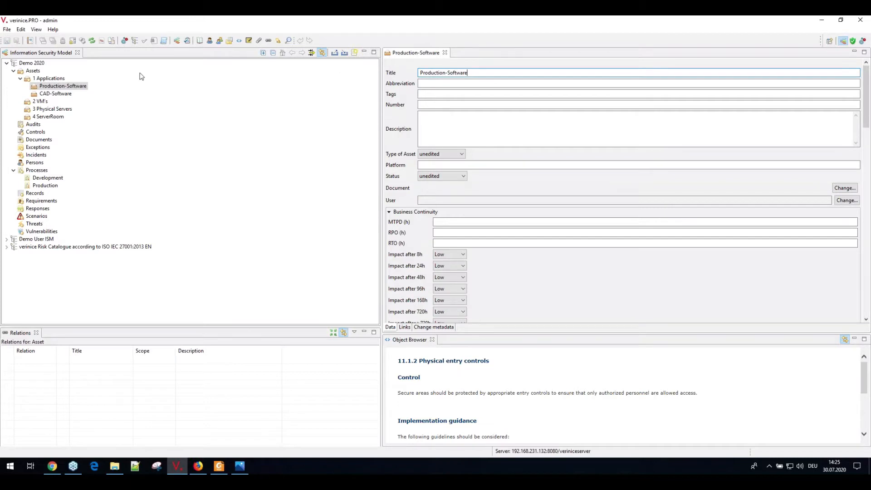
Add an asset titled Production Database to the 2 VM's group and save it
{"action": "left_click", "coordinate": [44, 103]}
{"action": "right_click", "coordinate": [44, 102]}
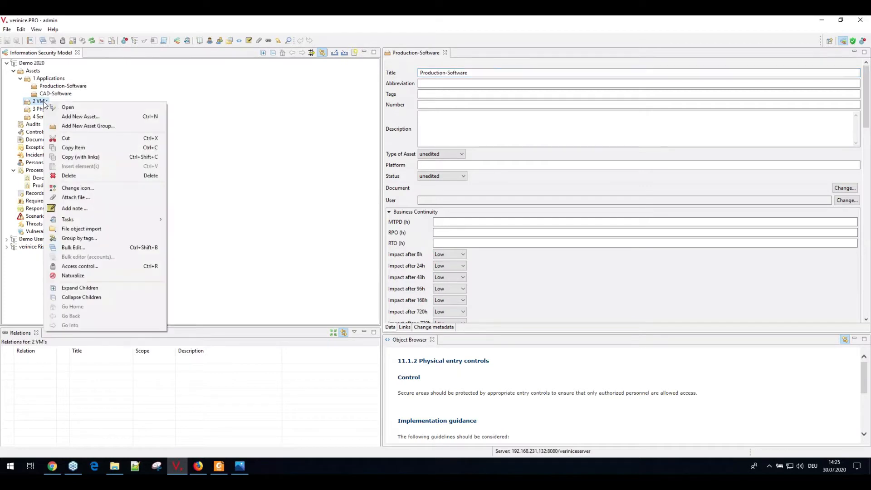
{"action": "left_click", "coordinate": [80, 116]}
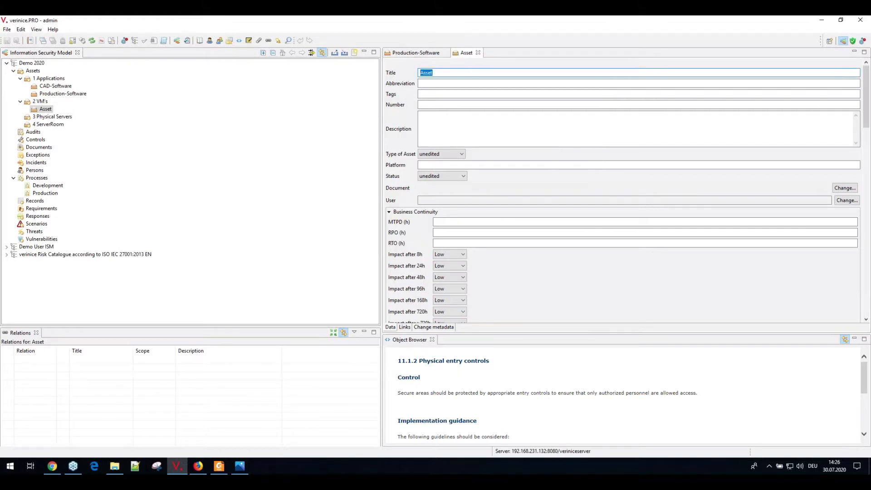
{"action": "type", "text": "Production Database"}
{"action": "key", "text": "ctrl+s"}
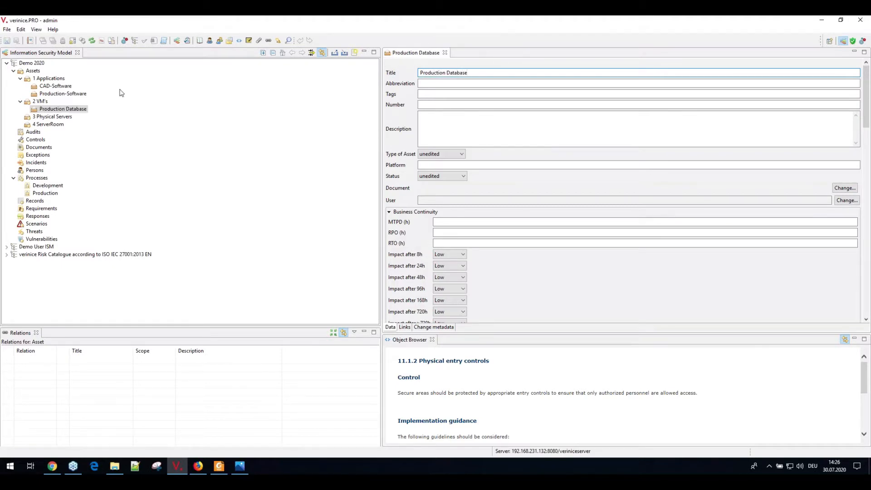
Add an asset titled CAD Media Server to the 2 VM's group and save it
{"action": "left_click", "coordinate": [42, 102]}
{"action": "right_click", "coordinate": [42, 100]}
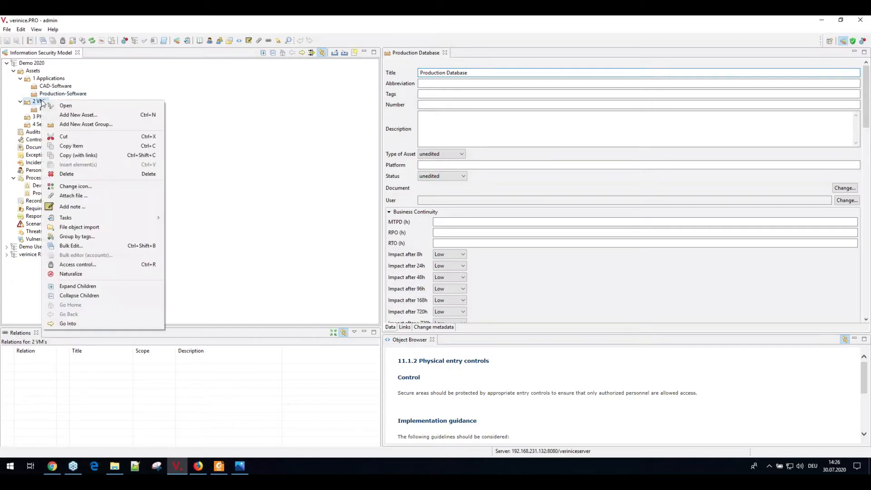
{"action": "left_click", "coordinate": [82, 116]}
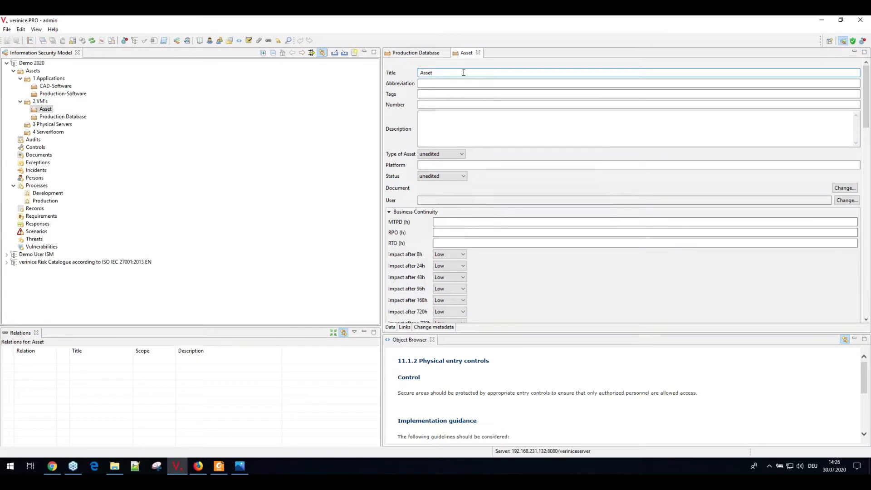
{"action": "type", "text": "CAD Media Server"}
{"action": "key", "text": "ctrl+s"}
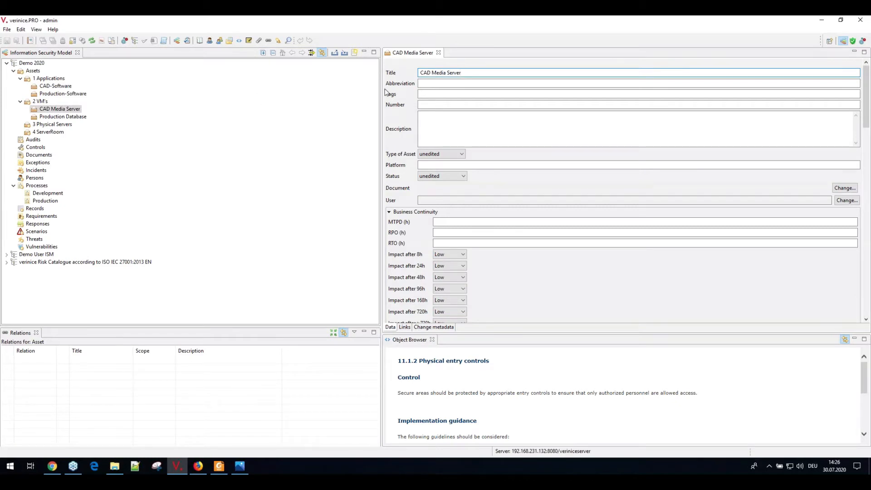
Add an asset titled "Physicall Server Blade 1" to the 3 Physical Servers group and save it
{"action": "right_click", "coordinate": [62, 126]}
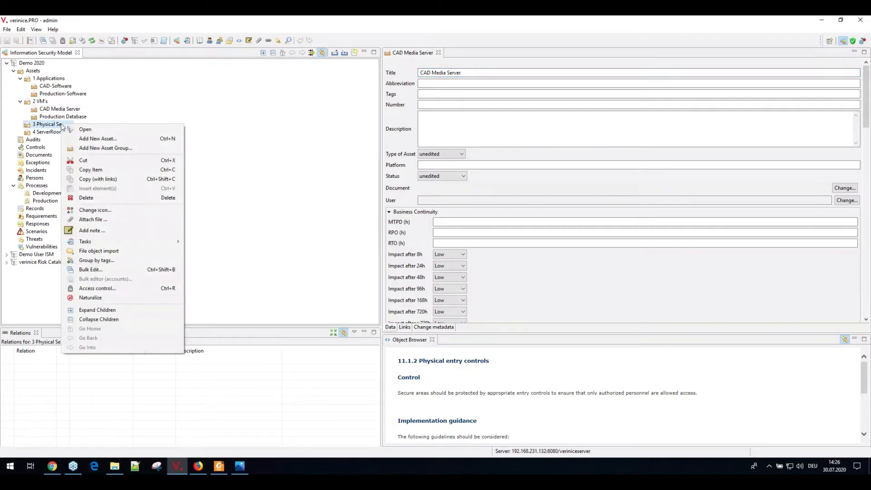
{"action": "left_click", "coordinate": [97, 138]}
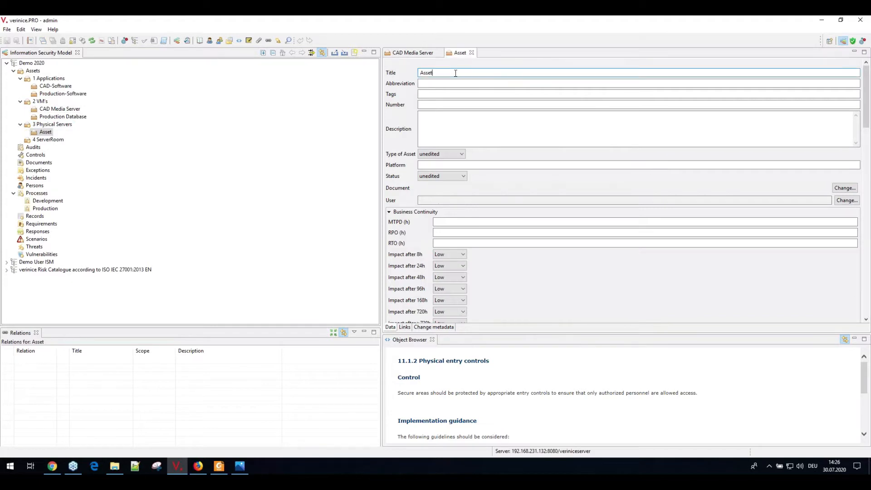
{"action": "left_click_drag", "start_coordinate": [455, 73], "coordinate": [391, 72]}
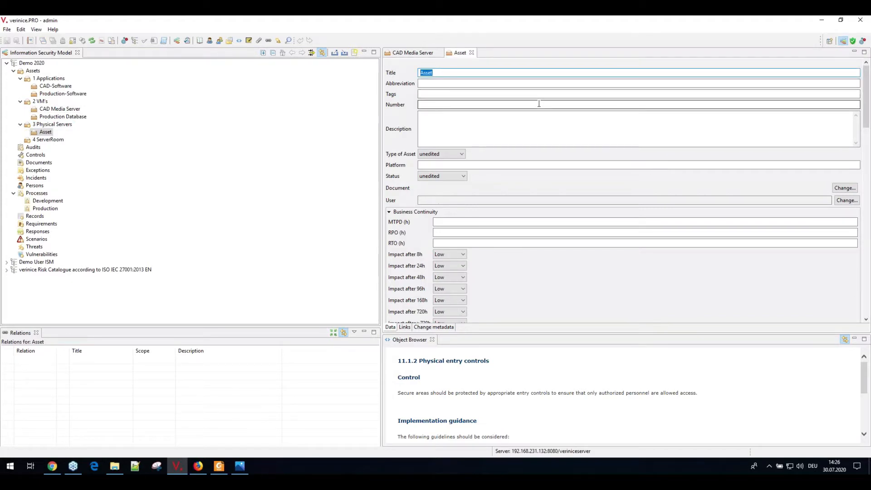
{"action": "type", "text": "Physicall Server Blade 1"}
{"action": "key", "text": "ctrl+s"}
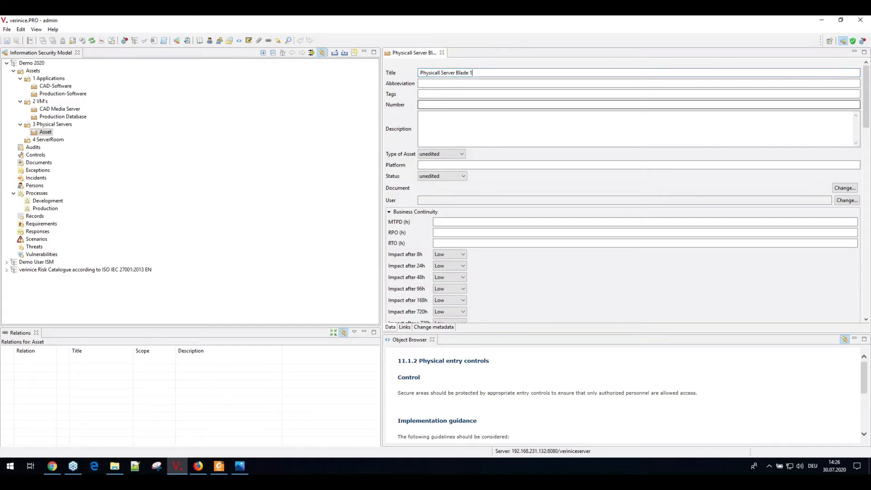
Add an asset titled Server Room 1 to the 4 ServerRoom group and save it
{"action": "left_click", "coordinate": [53, 140]}
{"action": "right_click", "coordinate": [53, 142]}
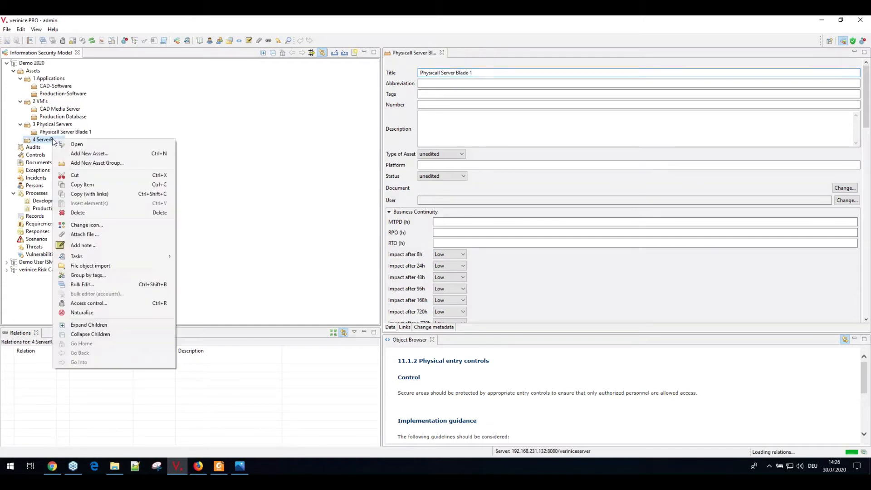
{"action": "left_click", "coordinate": [83, 152]}
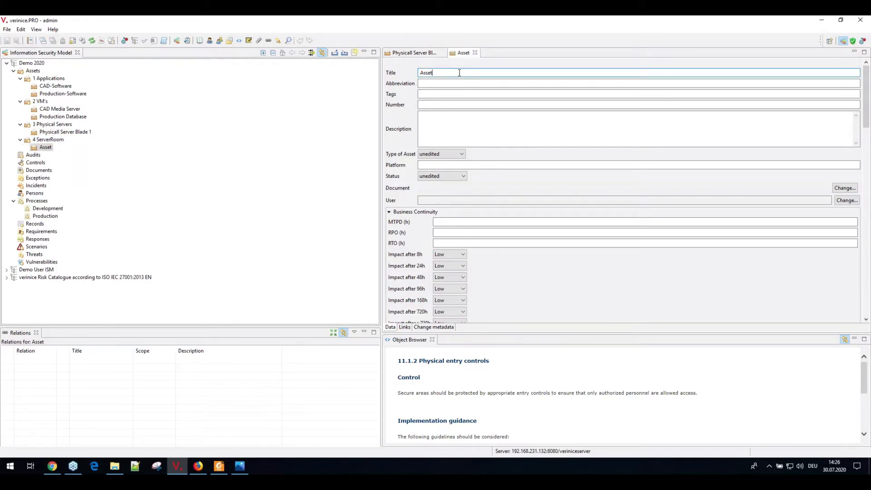
{"action": "double_click", "coordinate": [459, 72]}
{"action": "type", "text": "Server Room 1"}
{"action": "key", "text": "ctrl+s"}
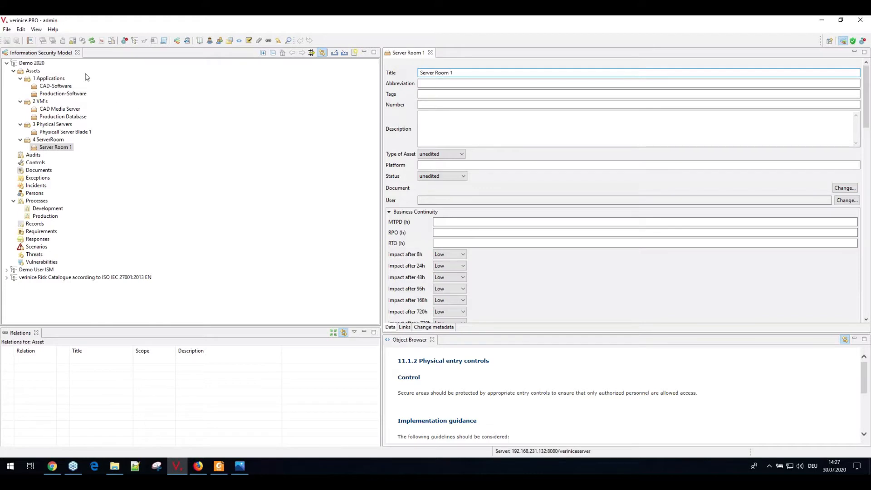
Add an asset group titled Clients under Assets and save it
{"action": "right_click", "coordinate": [35, 72]}
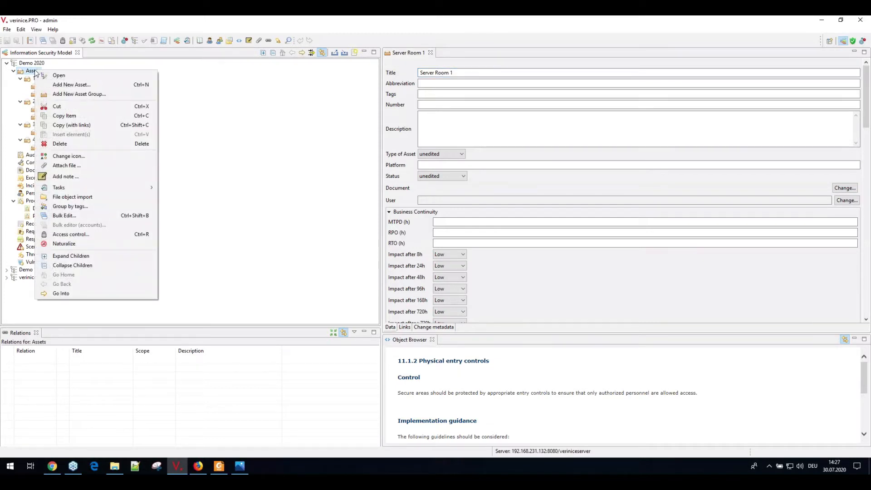
{"action": "left_click", "coordinate": [73, 95]}
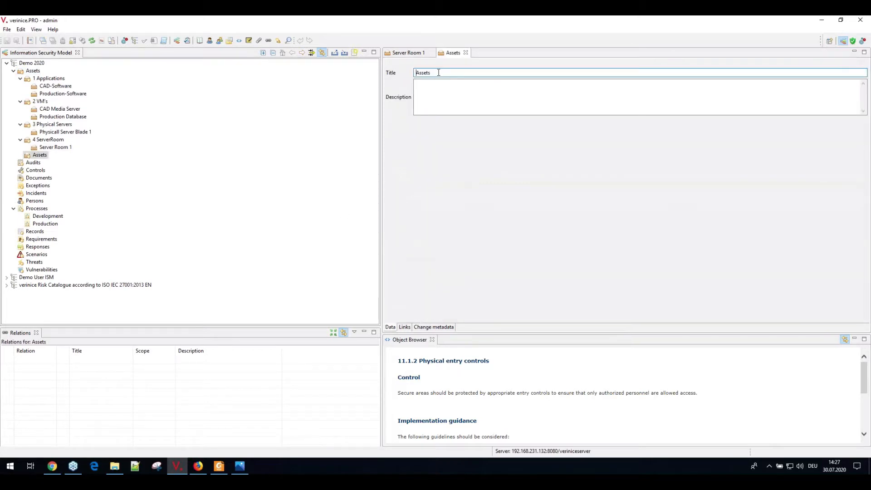
{"action": "left_click_drag", "start_coordinate": [438, 72], "coordinate": [367, 71]}
{"action": "type", "text": "Clients"}
{"action": "key", "text": "ctrl+s"}
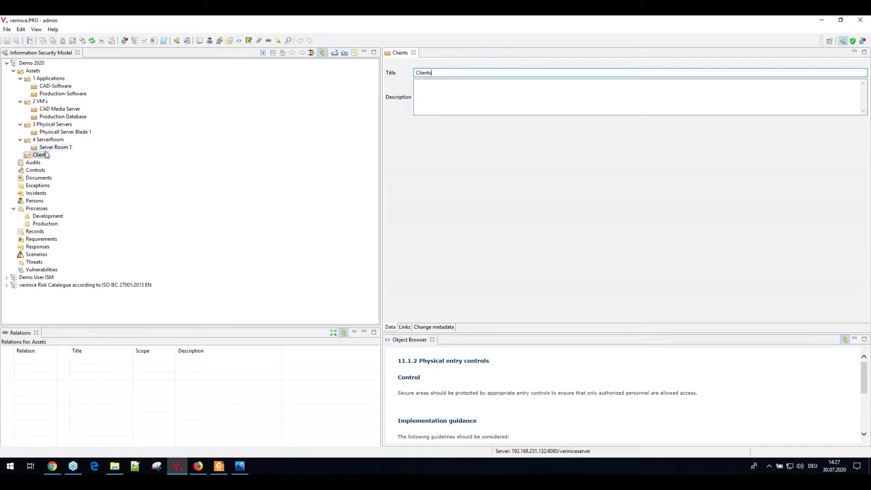
Add an asset titled CAD Workstations with number 22 to the Clients group and save it
{"action": "right_click", "coordinate": [41, 155]}
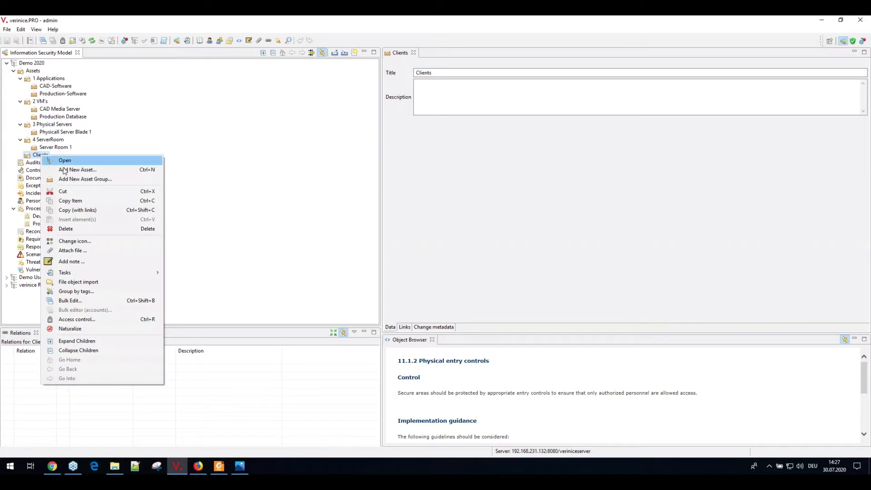
{"action": "left_click", "coordinate": [213, 138]}
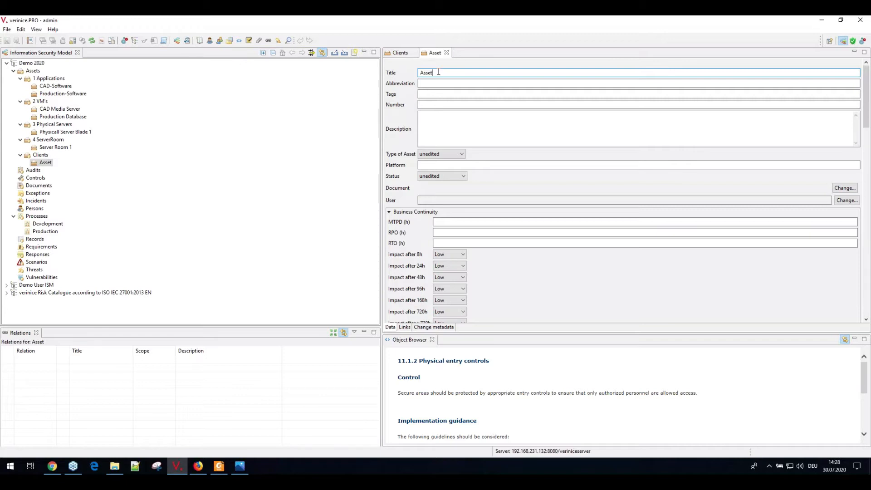
{"action": "left_click_drag", "start_coordinate": [437, 72], "coordinate": [394, 70]}
{"action": "type", "text": "CAD Workstations"}
{"action": "left_click", "coordinate": [428, 104]}
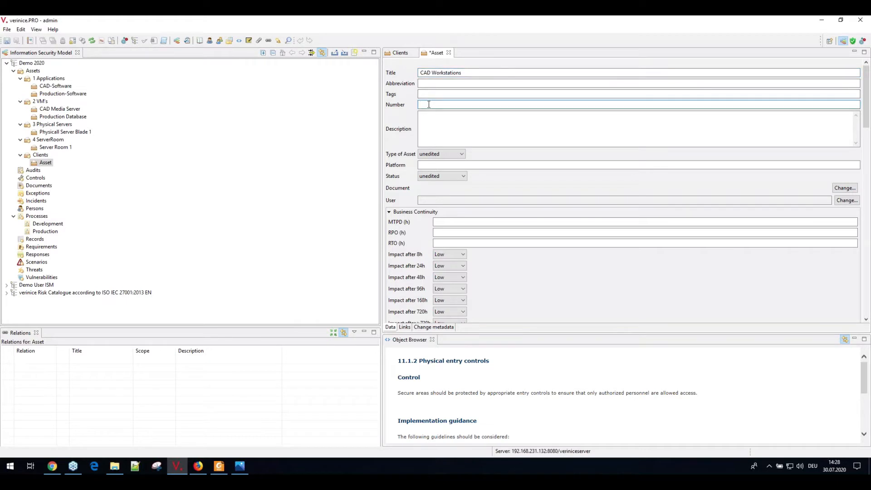
{"action": "type", "text": "22"}
{"action": "key", "text": "ctrl+s"}
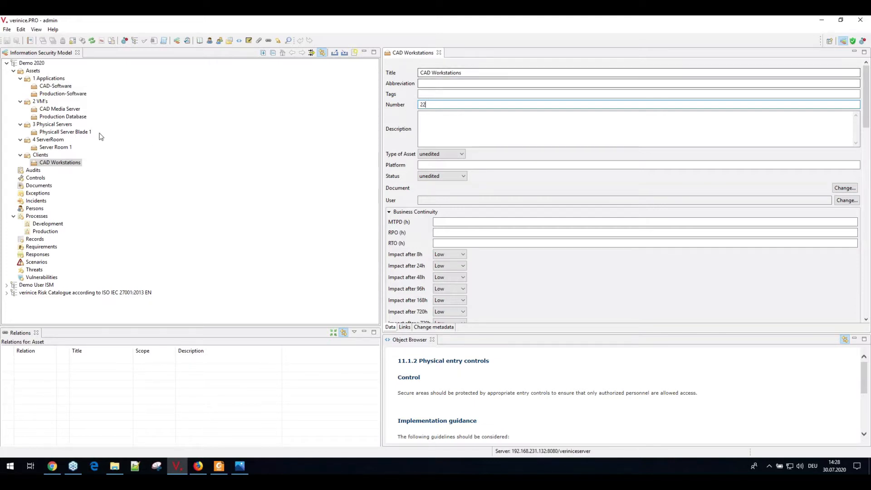
Add an asset titled Marketing Macs with number 12 to the Clients group and save it
{"action": "right_click", "coordinate": [45, 156]}
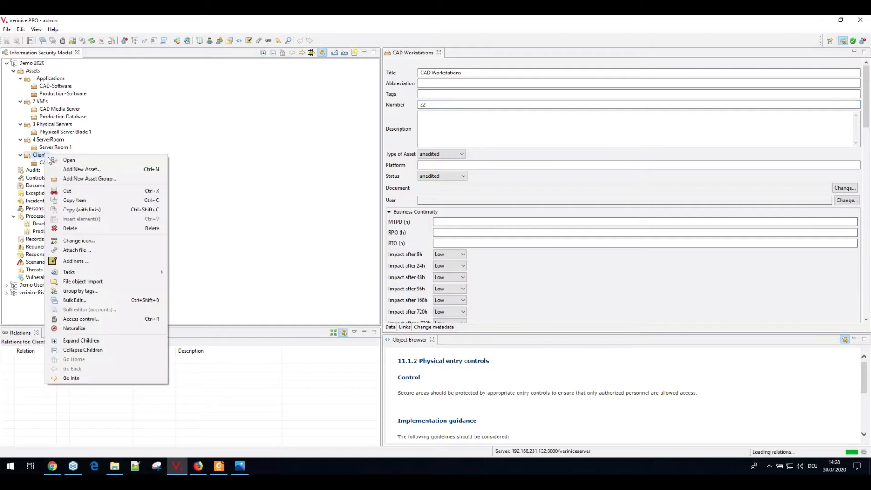
{"action": "left_click", "coordinate": [68, 170]}
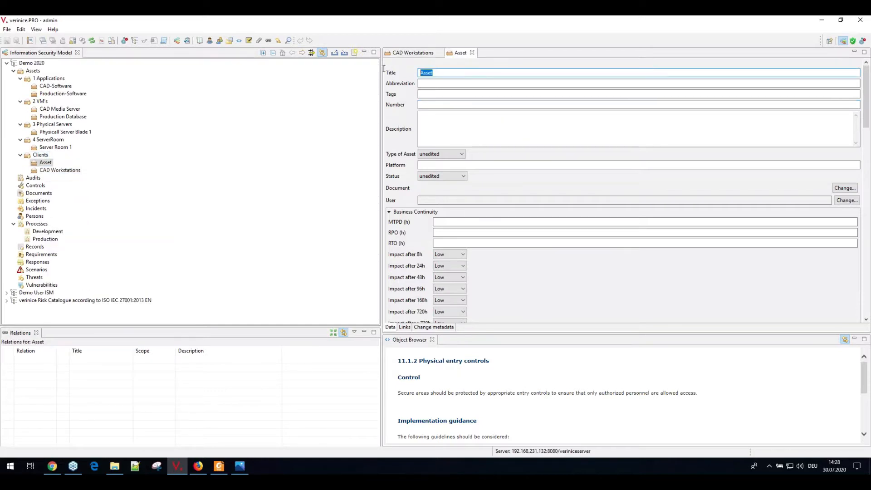
{"action": "type", "text": "Marketing Macs"}
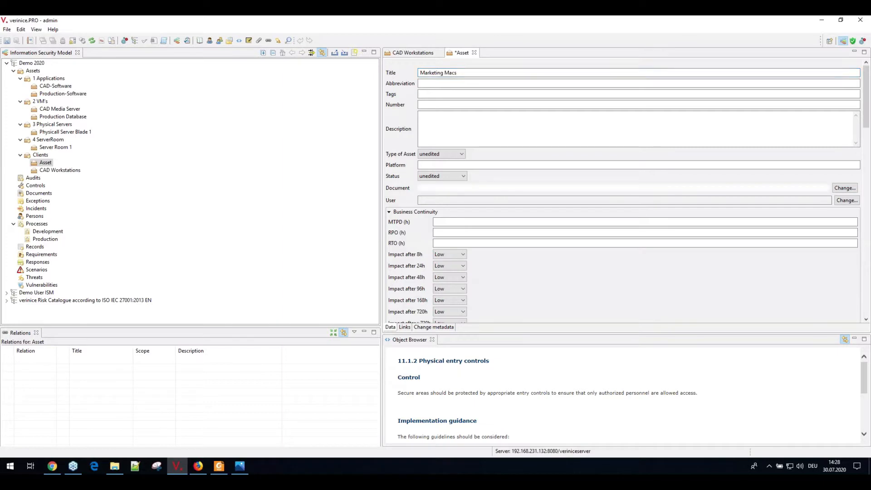
{"action": "key", "text": "ctrl+s"}
{"action": "left_click", "coordinate": [444, 104]}
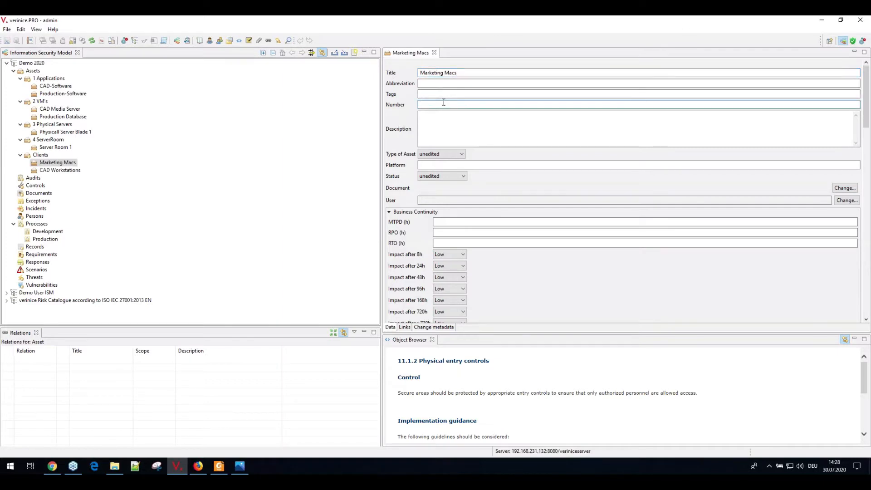
{"action": "type", "text": "12"}
{"action": "key", "text": "ctrl+s"}
{"action": "left_click", "coordinate": [432, 93]}
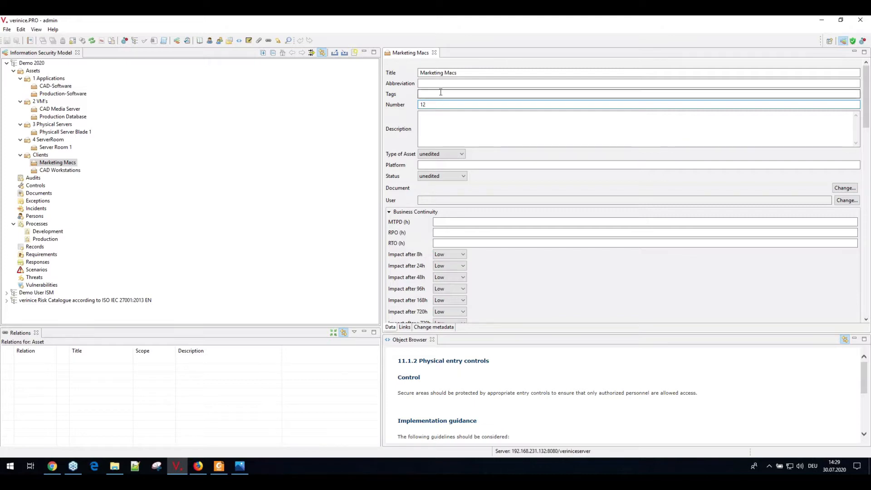
{"action": "left_click", "coordinate": [446, 132]}
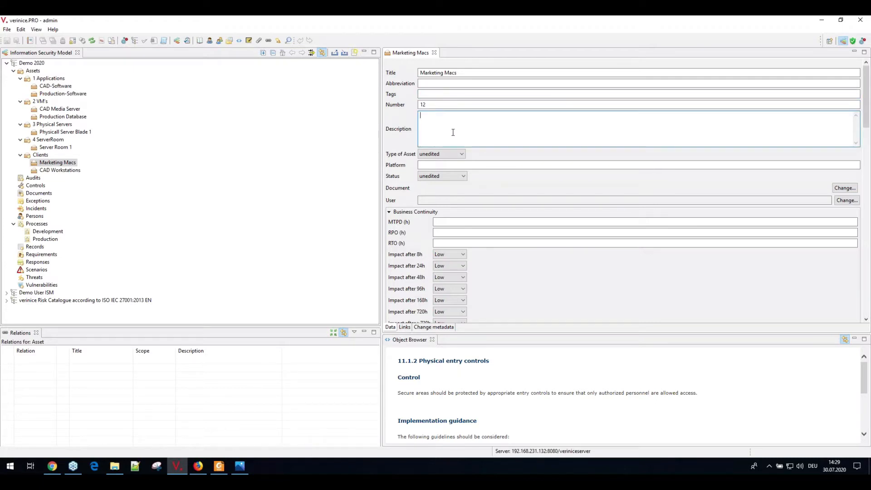
{"action": "left_click", "coordinate": [440, 105]}
Link the CAD-Software asset to the Development process and the Production-Software asset to the Production process
{"action": "left_click", "coordinate": [45, 86]}
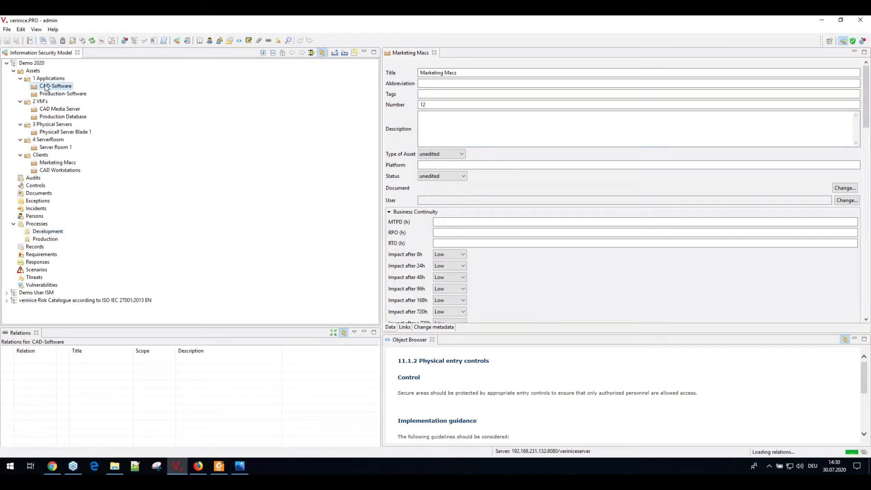
{"action": "left_click_drag", "start_coordinate": [45, 87], "coordinate": [47, 233]}
{"action": "left_click", "coordinate": [49, 87]}
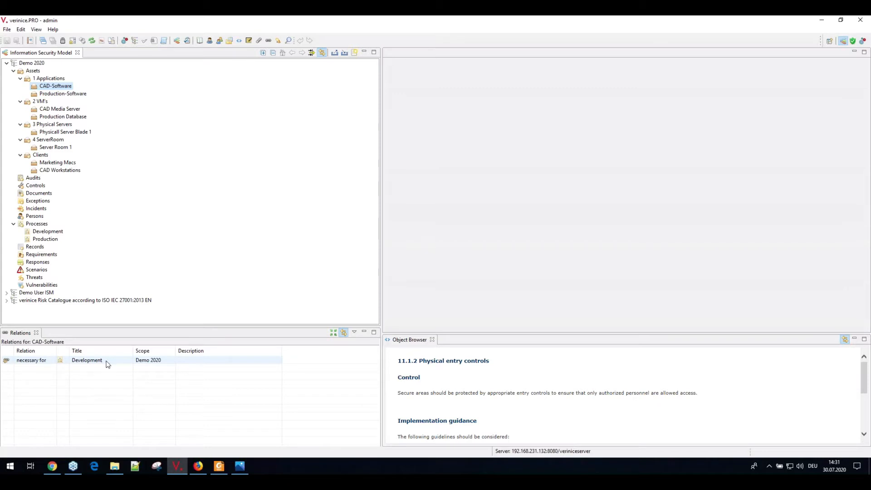
{"action": "left_click", "coordinate": [53, 93]}
{"action": "left_click_drag", "start_coordinate": [53, 93], "coordinate": [44, 241]}
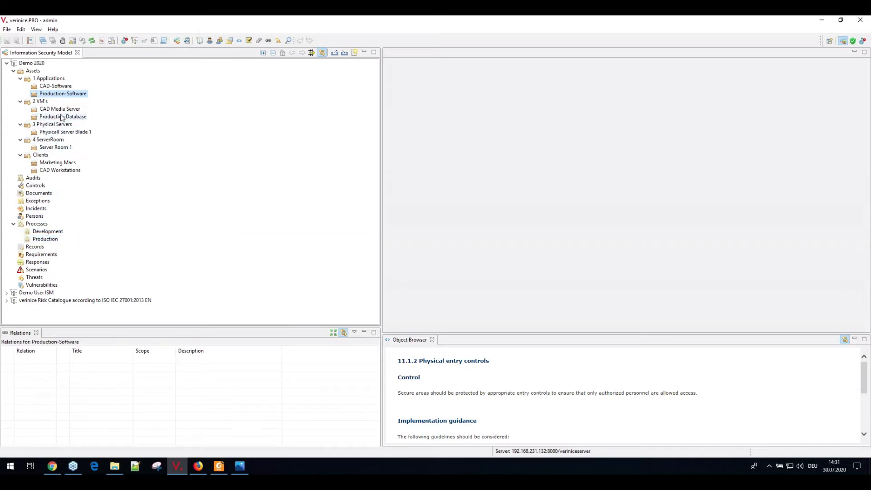
{"action": "left_click", "coordinate": [56, 94]}
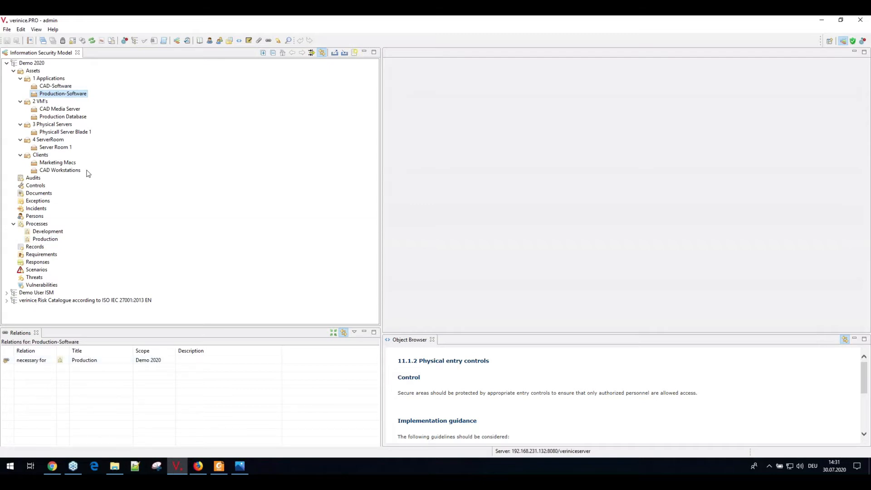
Link the CAD Media Server to CAD-Software and the Production Database to Production-Software
{"action": "left_click", "coordinate": [46, 111]}
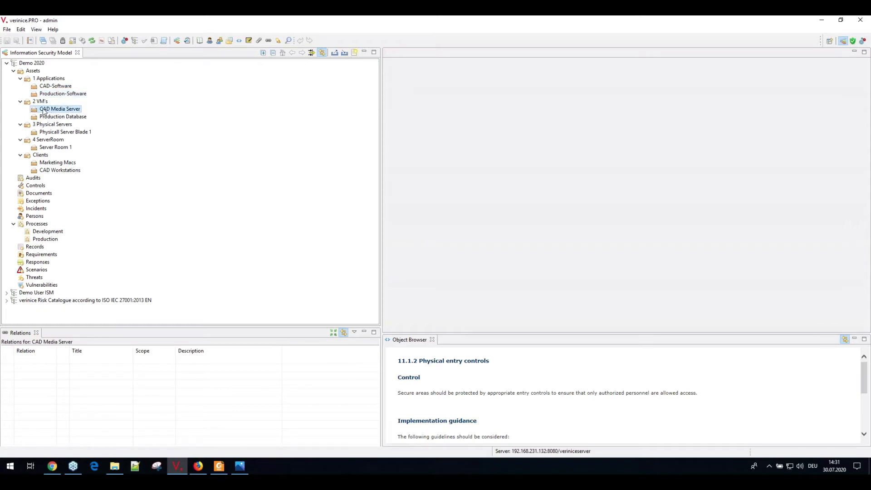
{"action": "left_click_drag", "start_coordinate": [44, 111], "coordinate": [50, 89]}
{"action": "left_click_drag", "start_coordinate": [52, 117], "coordinate": [59, 96]}
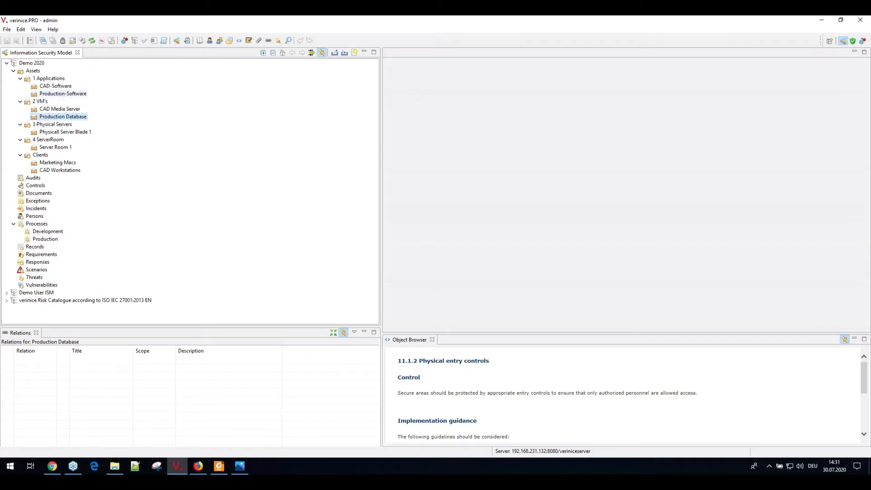
{"action": "left_click", "coordinate": [59, 94]}
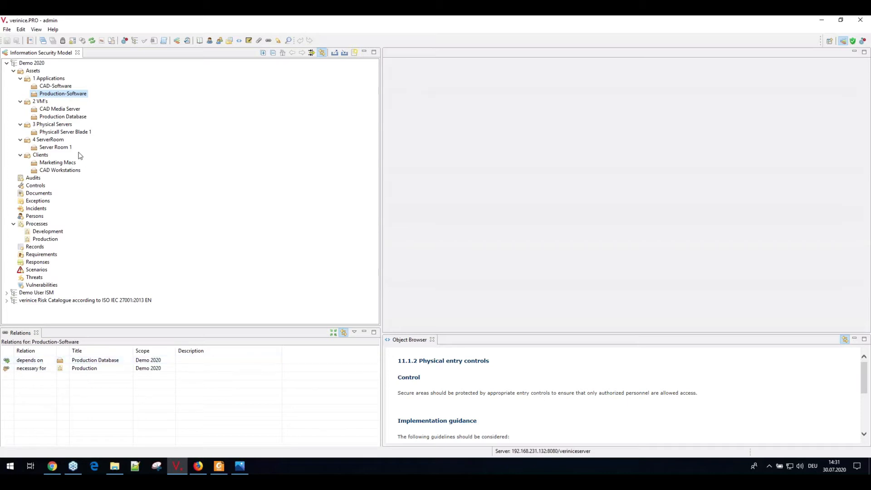
Link Physicall Server Blade 1 to both assets in the 2 VM's group, and Server Room 1 to the blade
{"action": "left_click", "coordinate": [54, 133]}
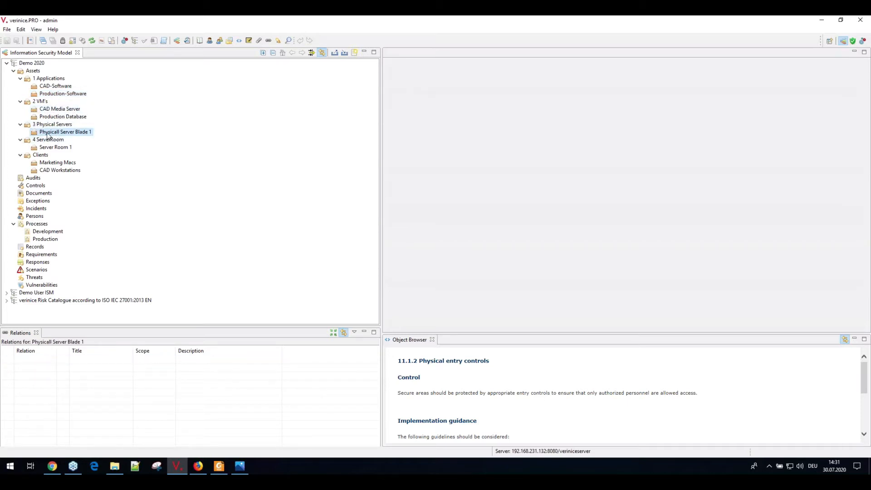
{"action": "left_click_drag", "start_coordinate": [50, 134], "coordinate": [63, 118]}
{"action": "left_click_drag", "start_coordinate": [55, 148], "coordinate": [66, 136]}
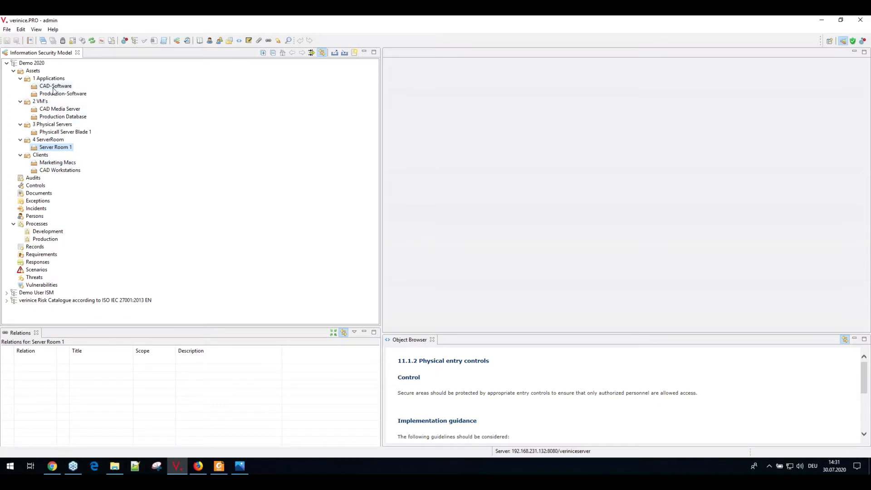
Link the CAD Workstations asset to the Development process and show that process's relations
{"action": "left_click", "coordinate": [53, 163]}
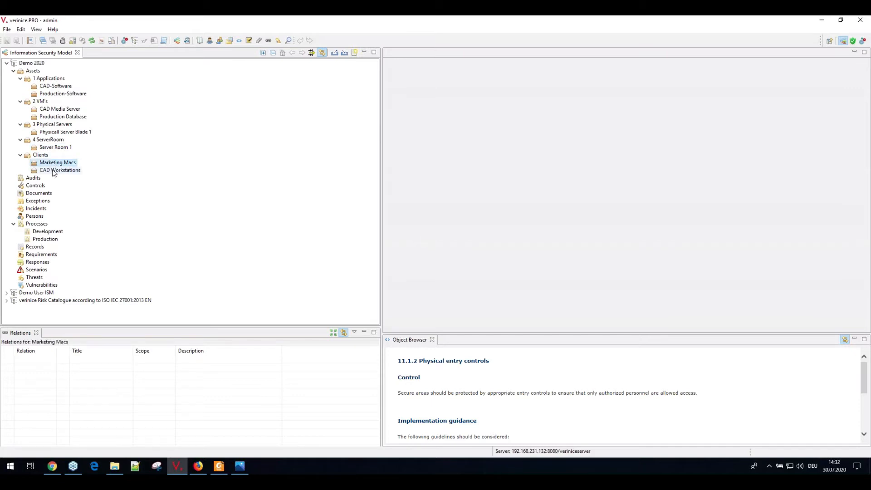
{"action": "left_click_drag", "start_coordinate": [53, 172], "coordinate": [44, 233]}
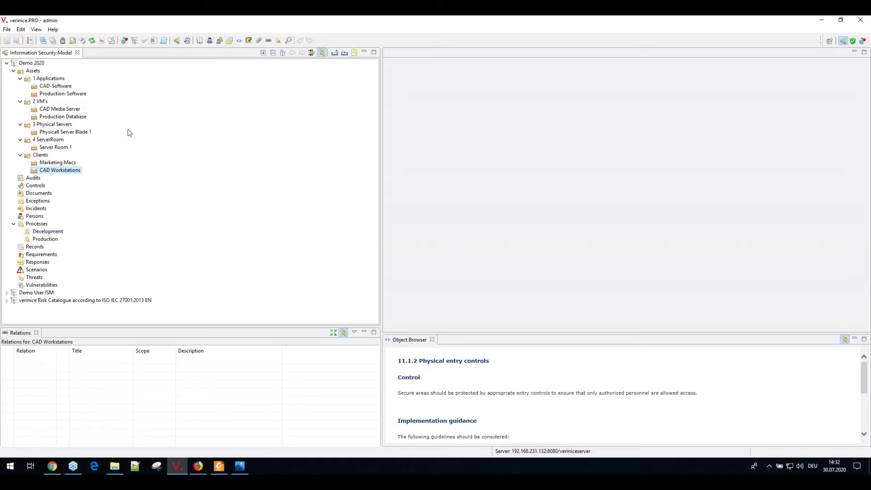
{"action": "left_click", "coordinate": [44, 233]}
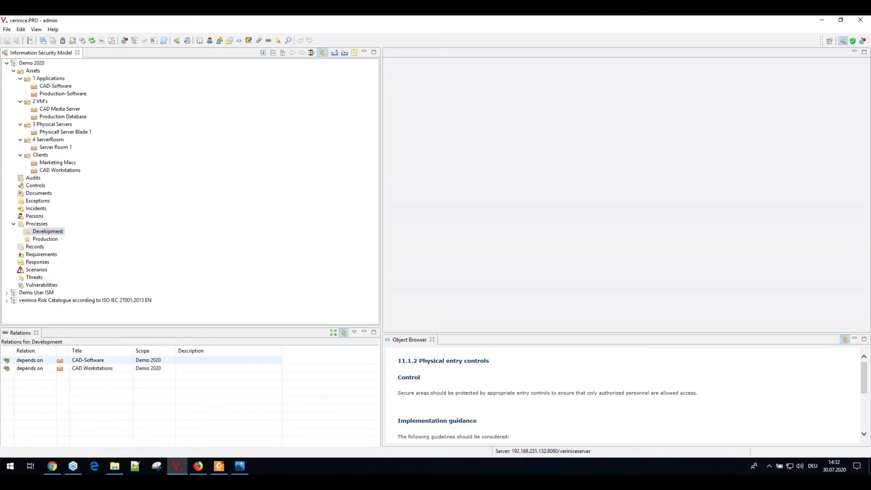
Trace the dependency chain from the Development process through CAD-Software and the CAD Media Server to Physicall Server Blade 1
{"action": "double_click", "coordinate": [90, 360]}
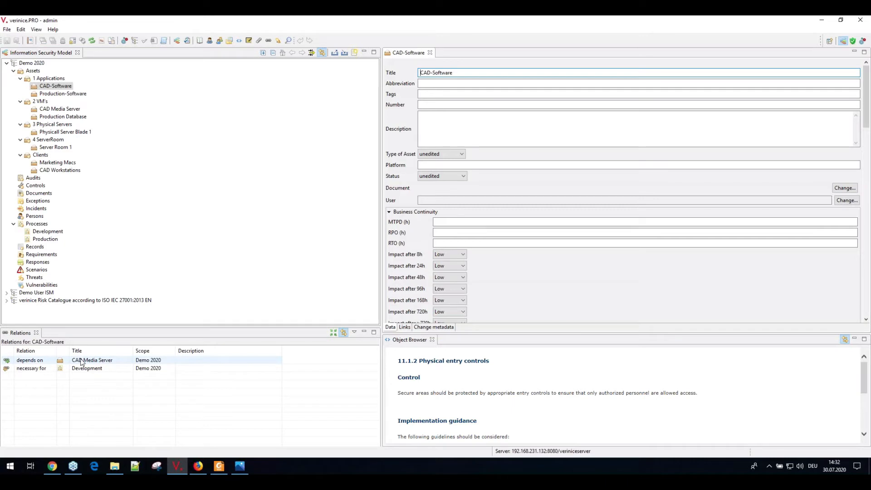
{"action": "double_click", "coordinate": [81, 360]}
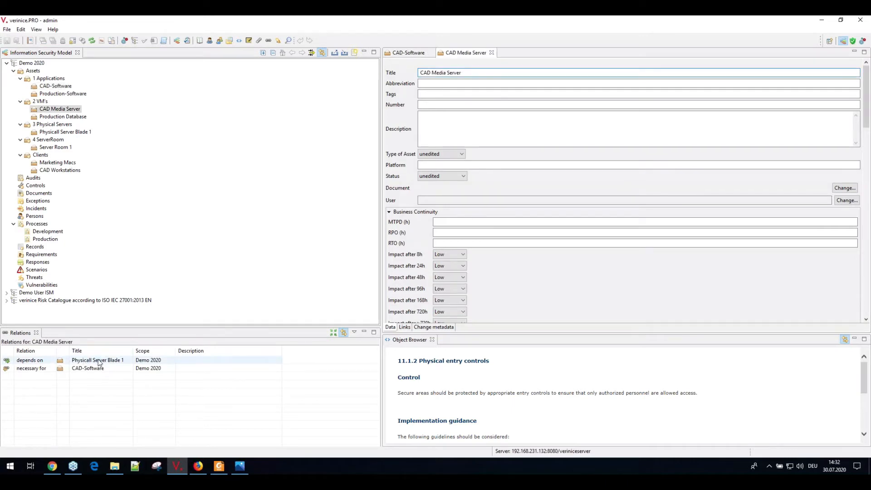
{"action": "left_click", "coordinate": [92, 362]}
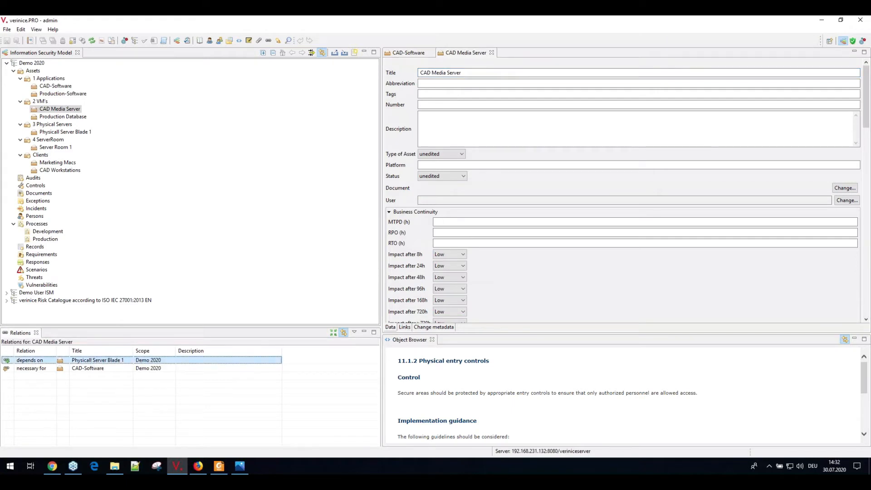
{"action": "double_click", "coordinate": [85, 362]}
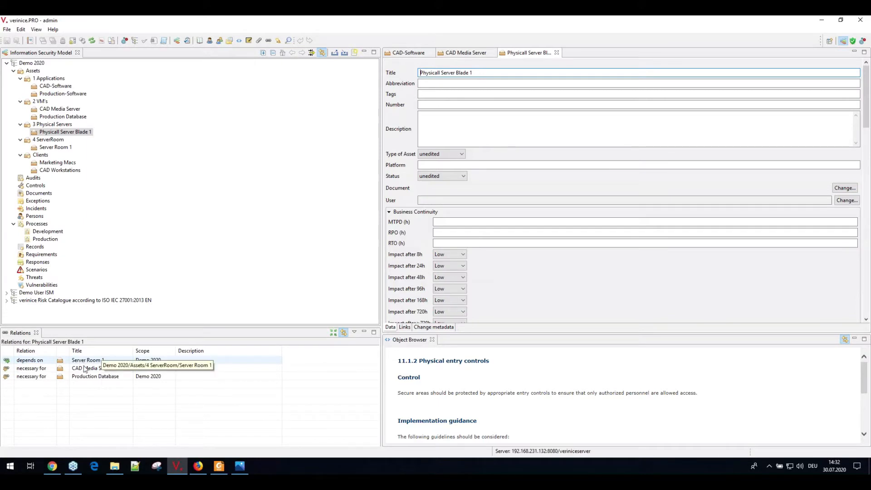
{"action": "left_click", "coordinate": [81, 377]}
{"action": "left_click", "coordinate": [82, 369]}
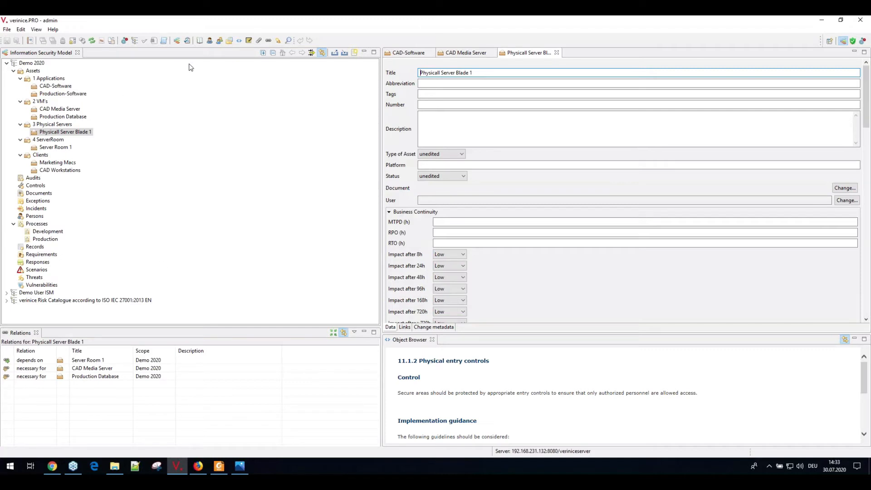
Examine the deduced Business Impact ratings of the CAD-Software asset
{"action": "left_click", "coordinate": [53, 86]}
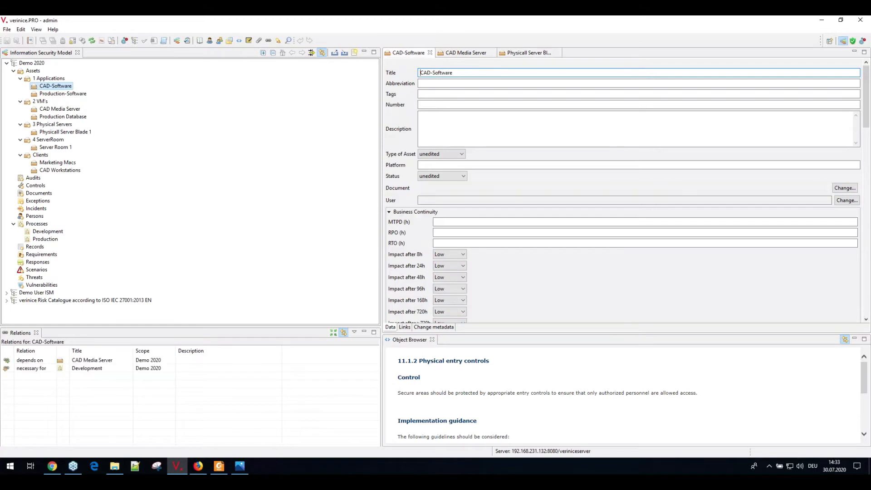
{"action": "left_click", "coordinate": [396, 212]}
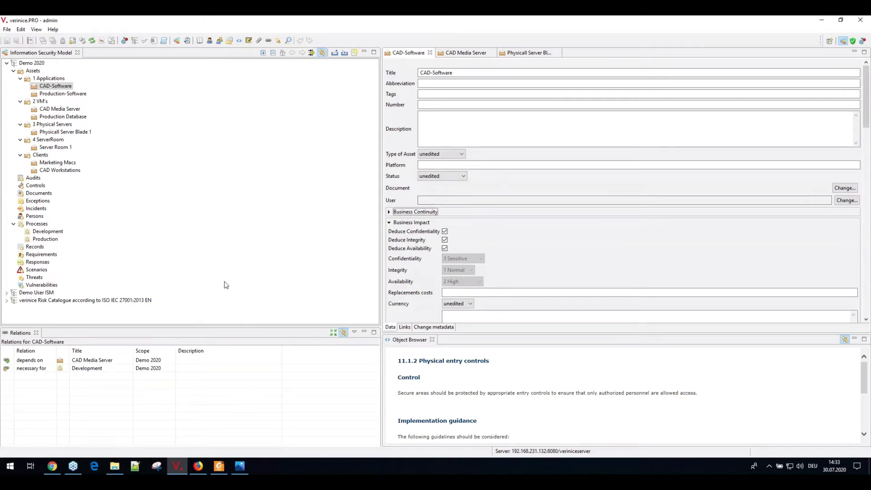
Open the linked CAD Media Server asset, stop deducing its integrity, set Integrity to 2 High, and save
{"action": "left_click", "coordinate": [96, 361]}
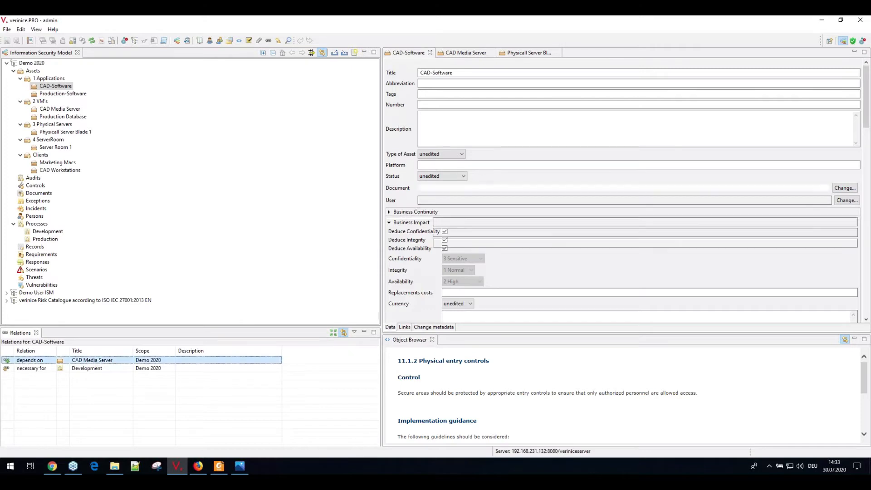
{"action": "double_click", "coordinate": [171, 361]}
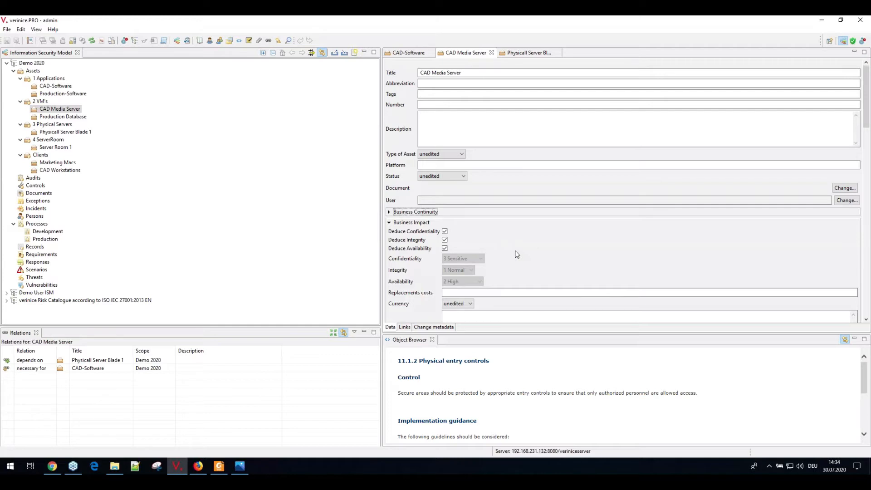
{"action": "left_click", "coordinate": [445, 240]}
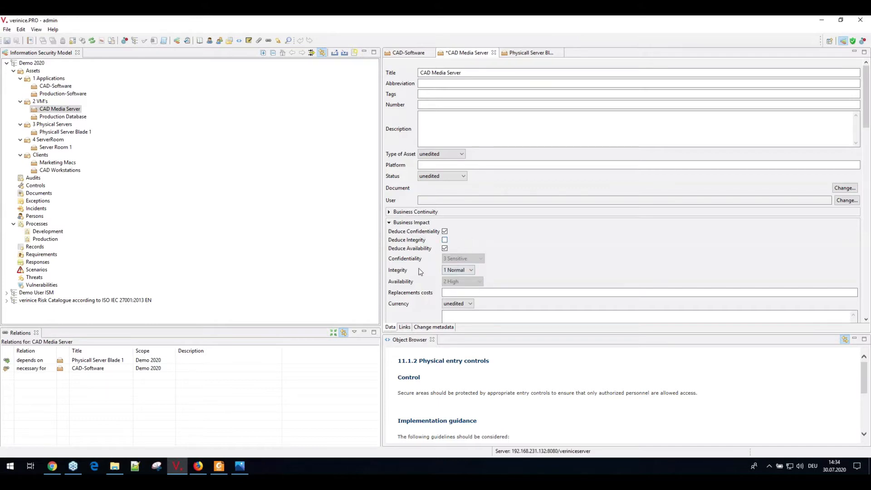
{"action": "left_click", "coordinate": [471, 271]}
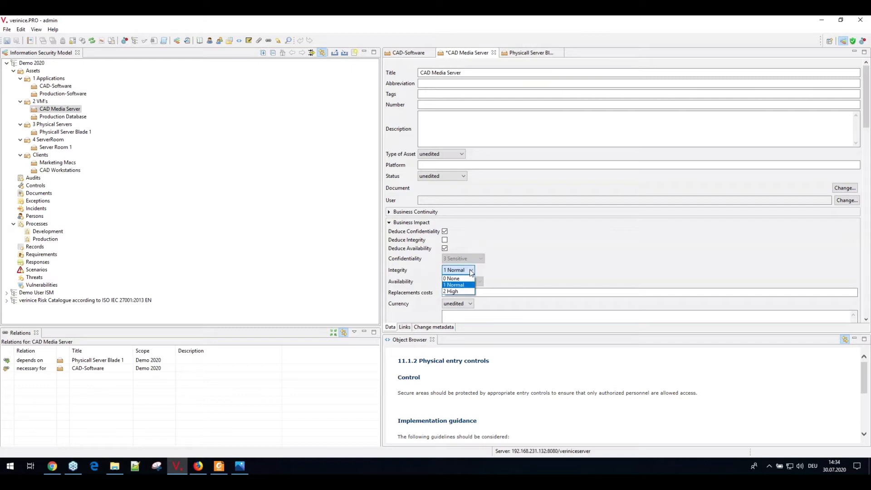
{"action": "left_click", "coordinate": [455, 291]}
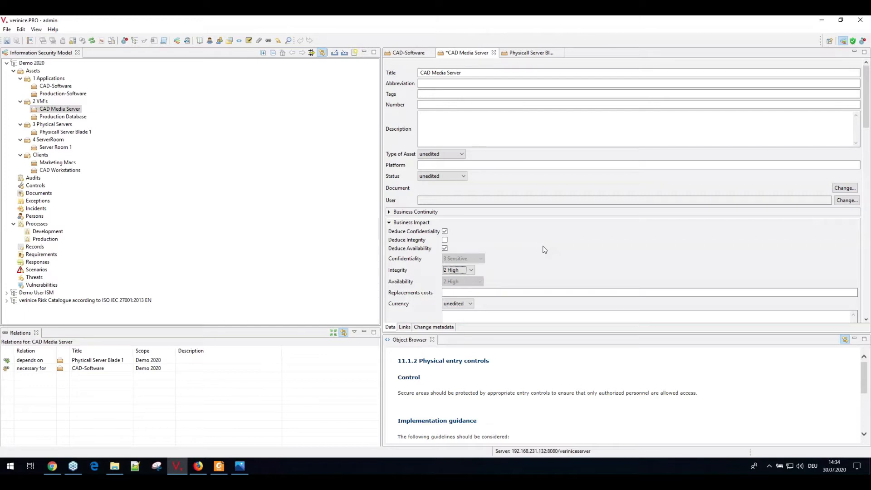
{"action": "key", "text": "ctrl+s"}
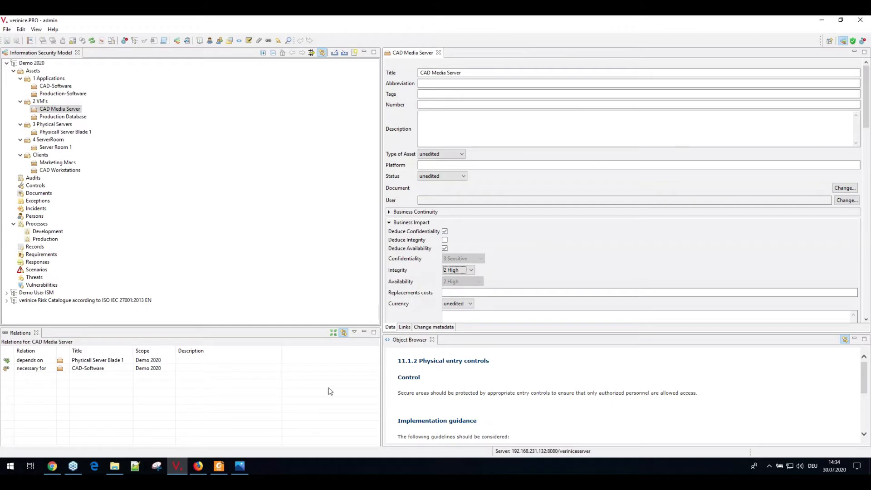
Switch to Photos to review the risk model diagram, and return to verinice
{"action": "left_click", "coordinate": [242, 469]}
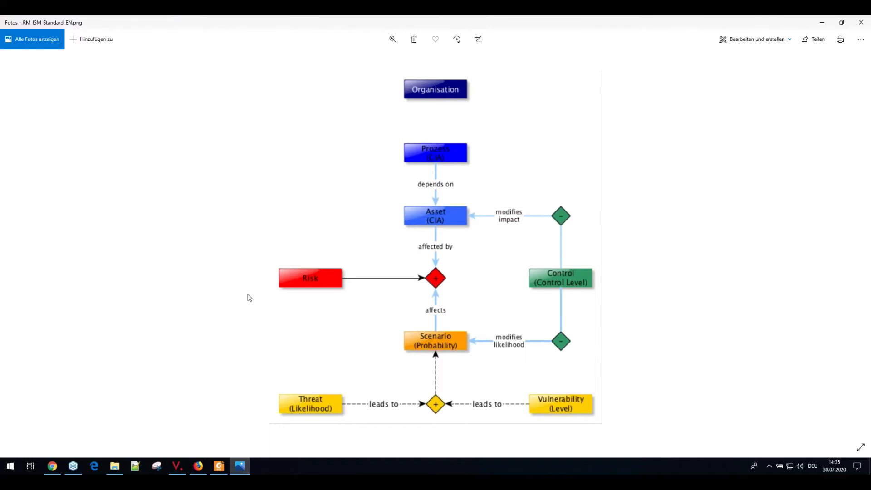
{"action": "left_click", "coordinate": [178, 467]}
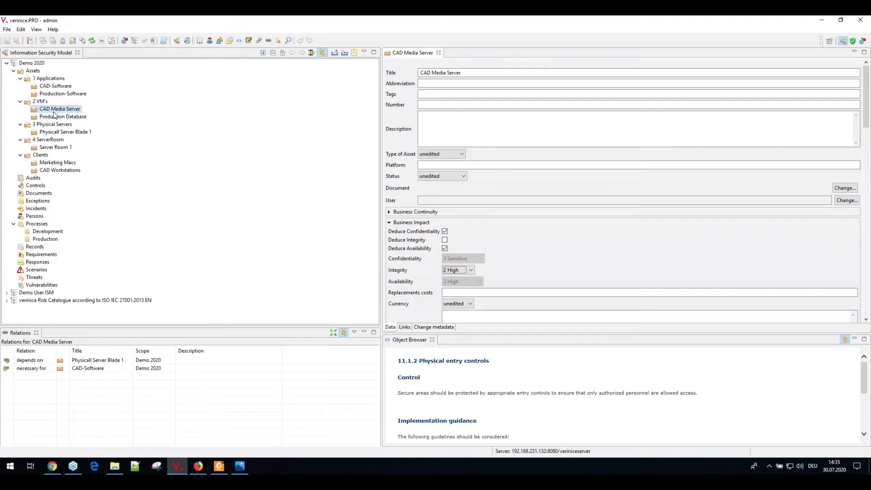
Link the person from the Demo User ISM scope to CAD Media Server with the responsible relation
{"action": "left_click", "coordinate": [405, 327]}
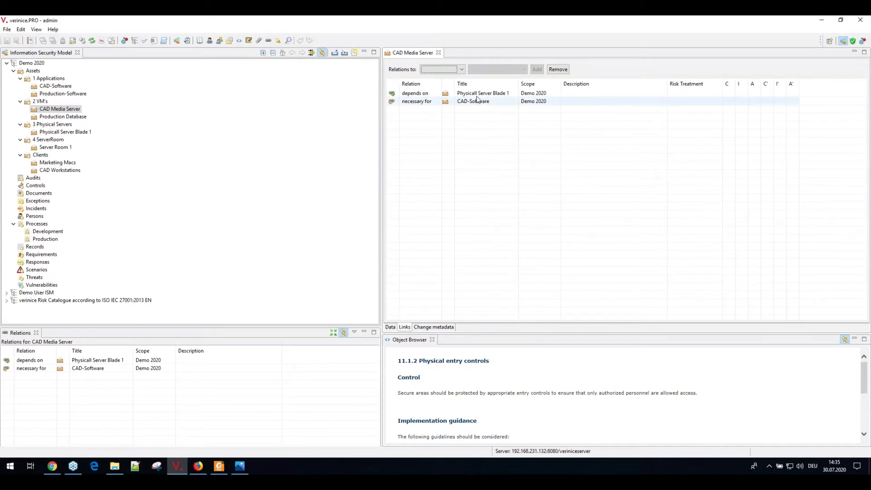
{"action": "left_click", "coordinate": [463, 69]}
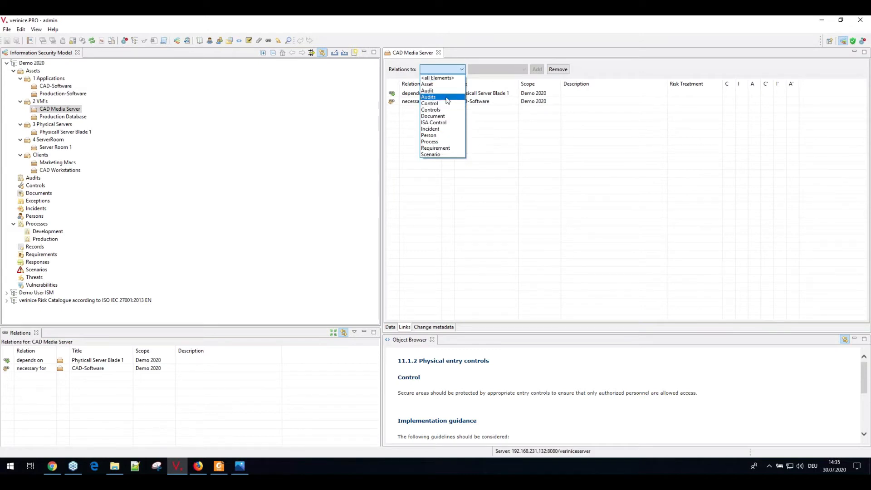
{"action": "left_click", "coordinate": [435, 135]}
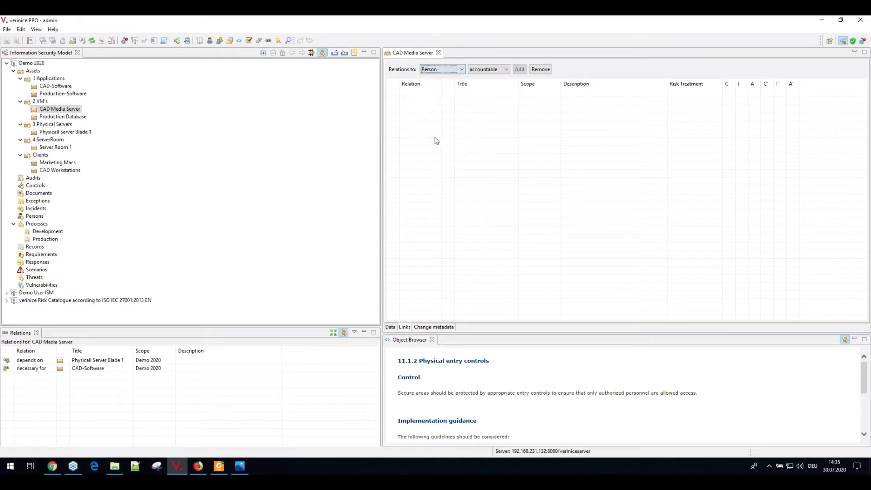
{"action": "left_click", "coordinate": [506, 71]}
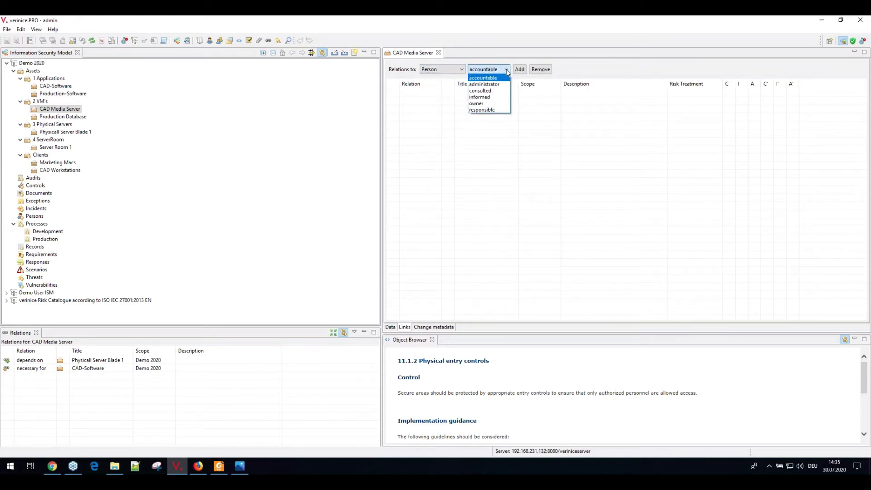
{"action": "left_click", "coordinate": [495, 109]}
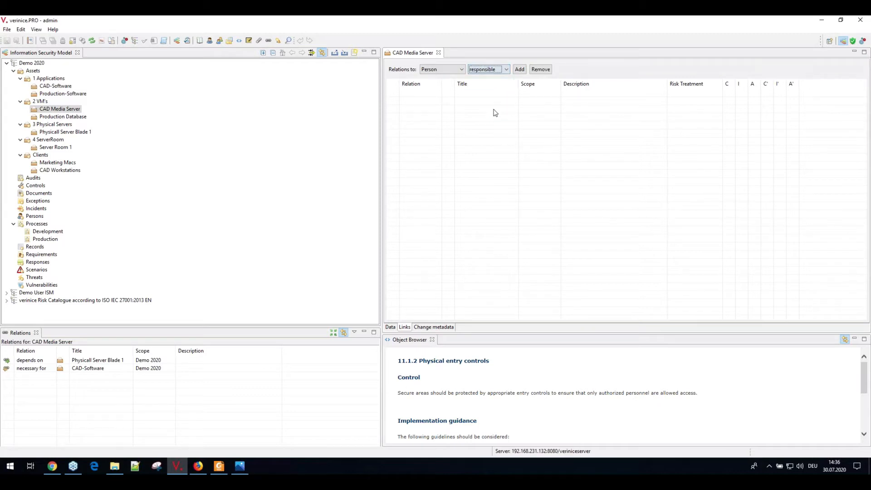
{"action": "left_click", "coordinate": [520, 70]}
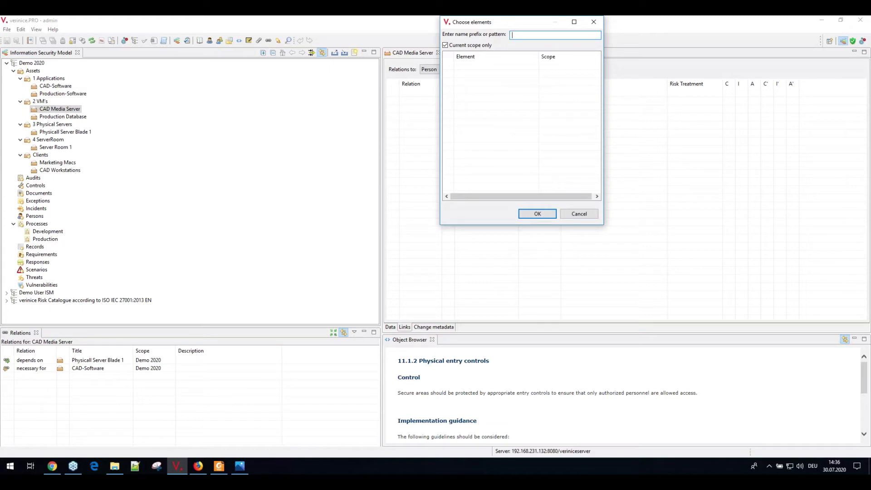
{"action": "left_click_drag", "start_coordinate": [505, 17], "coordinate": [499, 36]}
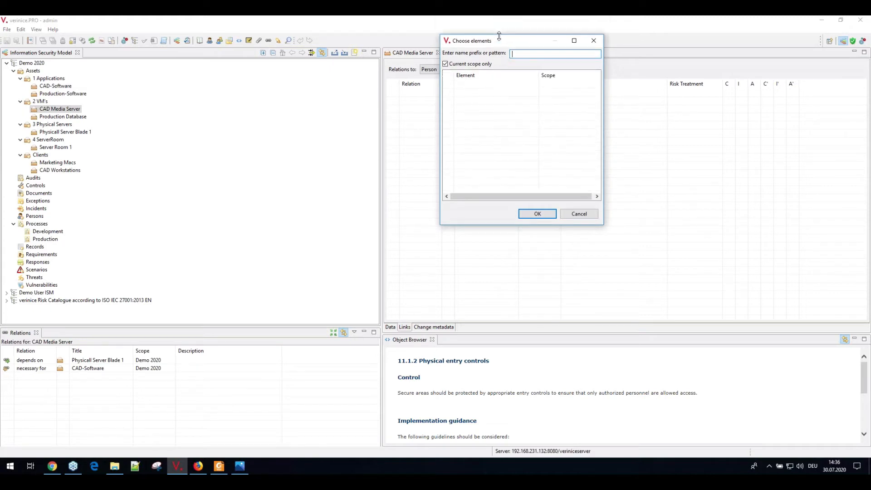
{"action": "left_click", "coordinate": [445, 65]}
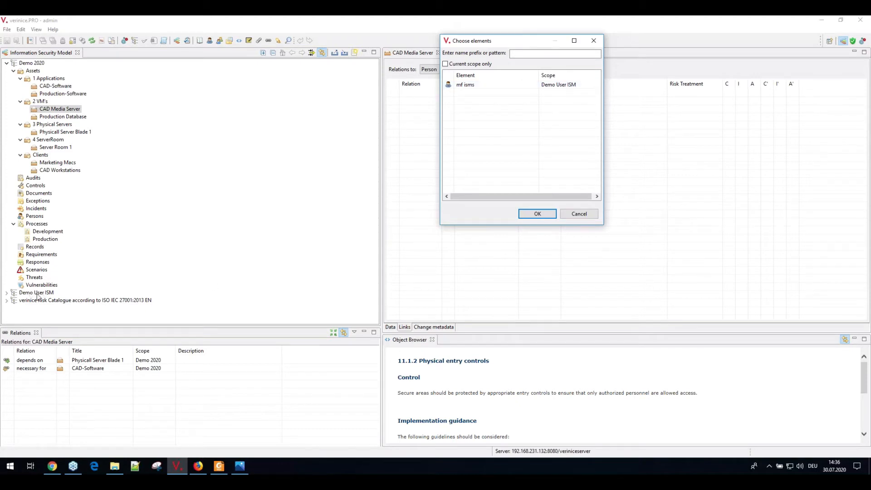
{"action": "left_click", "coordinate": [509, 89]}
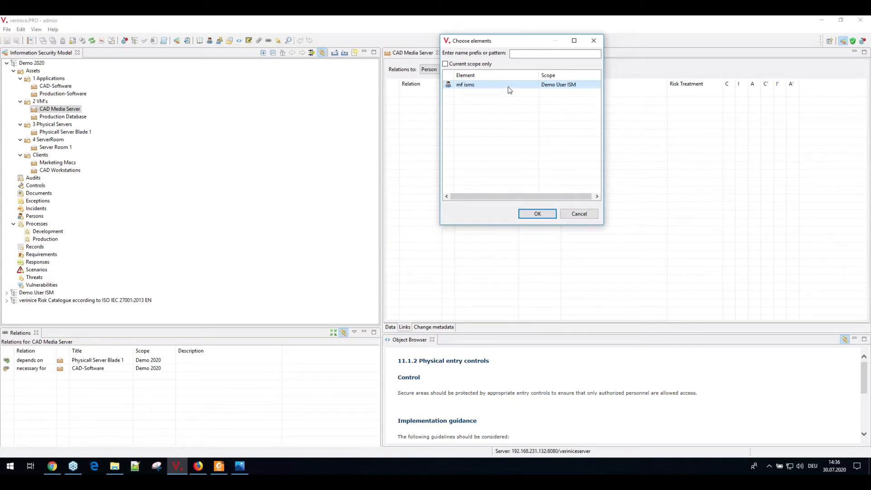
{"action": "left_click", "coordinate": [536, 214]}
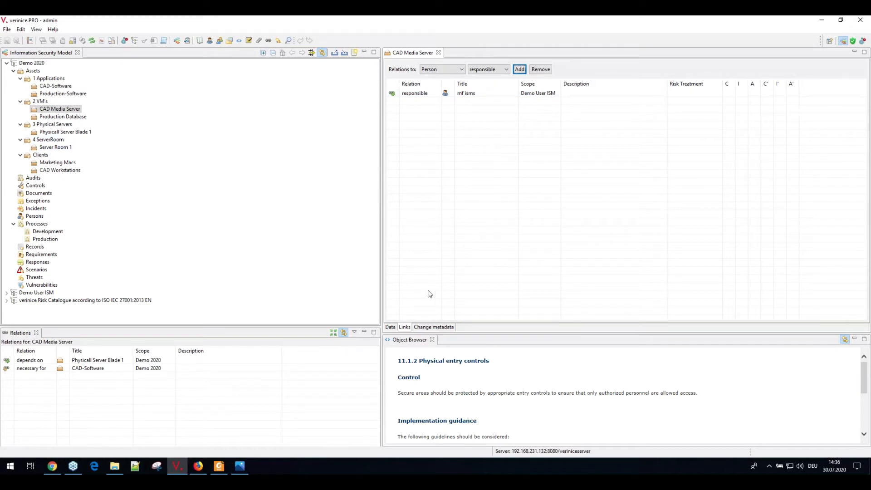
Try out the CSV import settings for the Asset (ISM: asset) element type with Source-Id ServerList, and cancel the import
{"action": "left_click", "coordinate": [390, 327]}
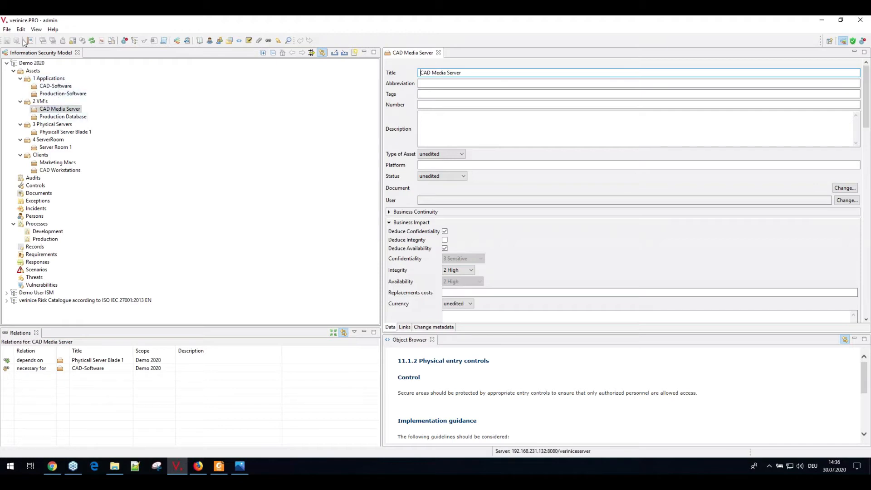
{"action": "left_click", "coordinate": [7, 30]}
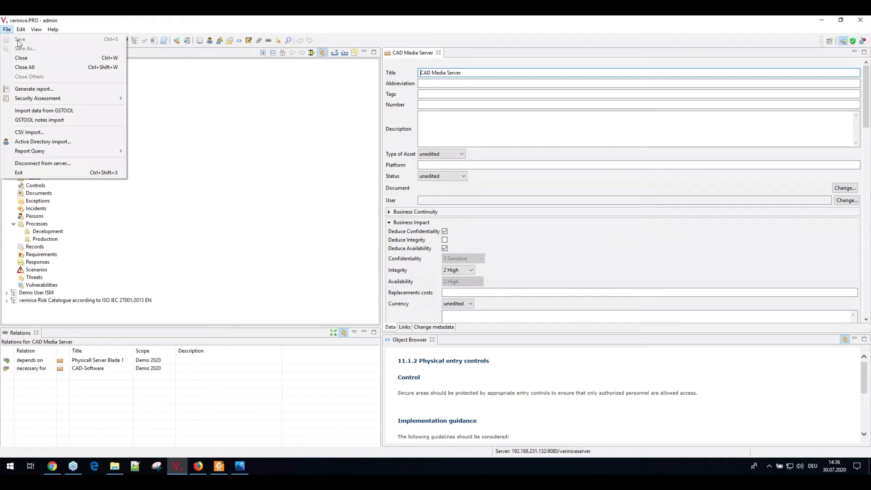
{"action": "left_click", "coordinate": [28, 133]}
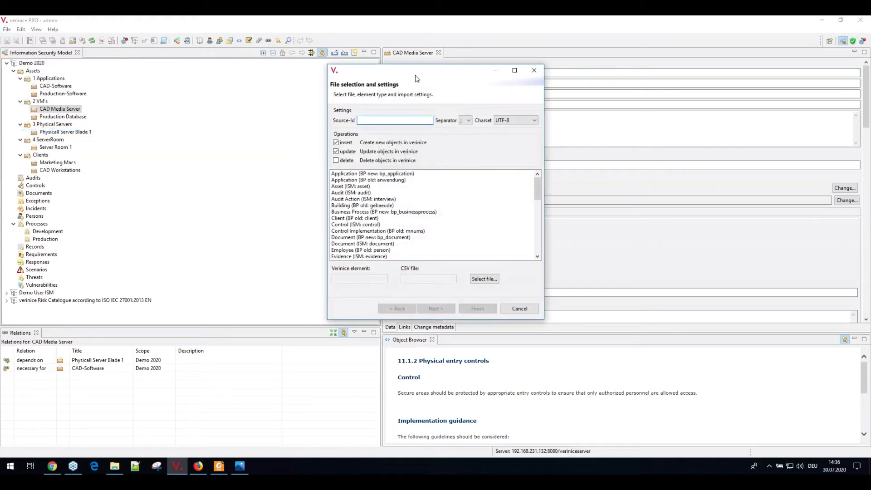
{"action": "left_click_drag", "start_coordinate": [418, 76], "coordinate": [365, 105]}
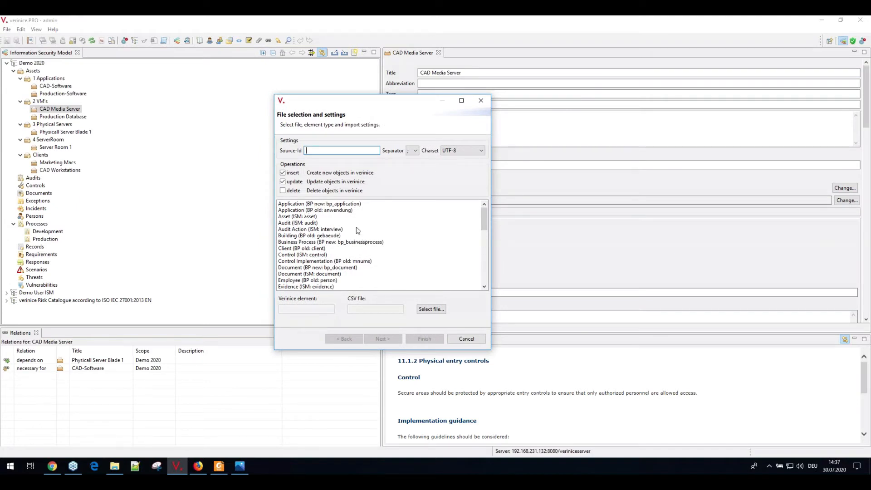
{"action": "mouse_move", "coordinate": [483, 215]}
{"action": "left_mouse_down"}
{"action": "mouse_move", "coordinate": [486, 272]}
{"action": "mouse_move", "coordinate": [486, 209]}
{"action": "left_mouse_up"}
{"action": "left_click", "coordinate": [289, 216]}
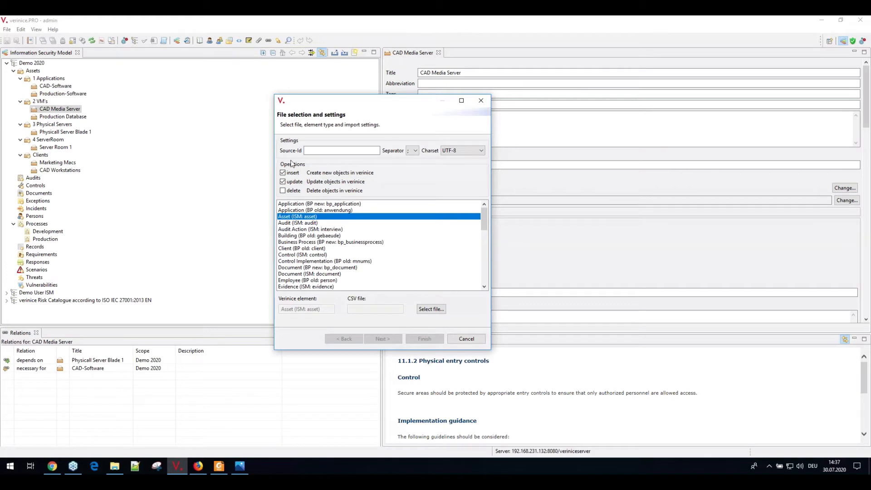
{"action": "left_click", "coordinate": [319, 152]}
{"action": "left_click", "coordinate": [318, 151]}
{"action": "type", "text": "ServerList"}
{"action": "double_click", "coordinate": [336, 150]}
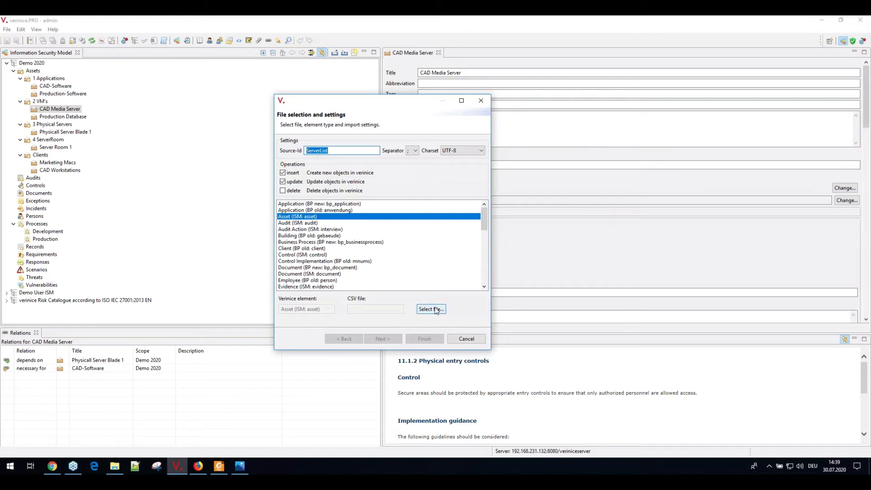
{"action": "left_click", "coordinate": [466, 338]}
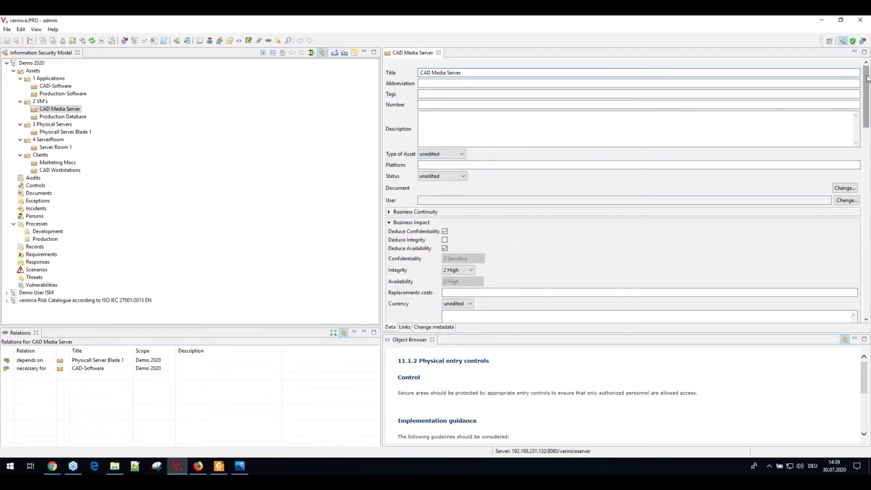
Examine CAD Media Server's data fields, including its description and Business Impact explanation, and close the asset
{"action": "left_click_drag", "start_coordinate": [867, 94], "coordinate": [868, 107]}
{"action": "scroll", "coordinate": [868, 118], "scroll_direction": "down", "scroll_amount": 10}
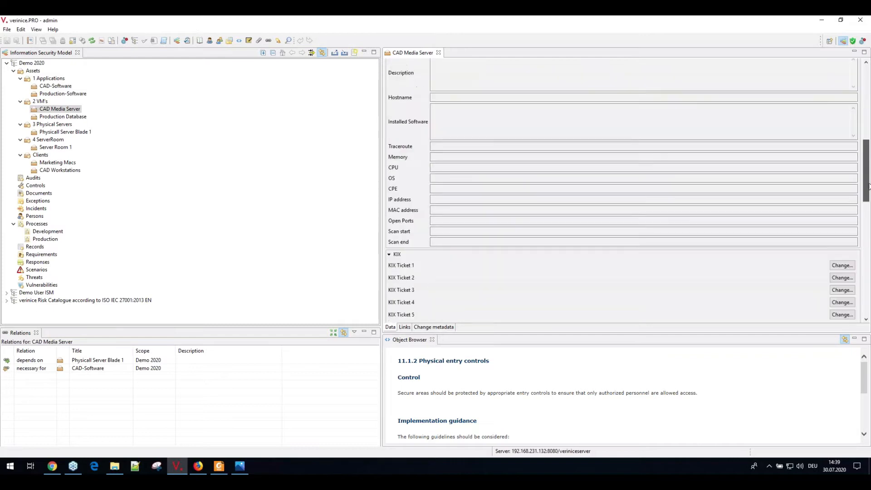
{"action": "scroll", "coordinate": [867, 139], "scroll_direction": "up", "scroll_amount": 15}
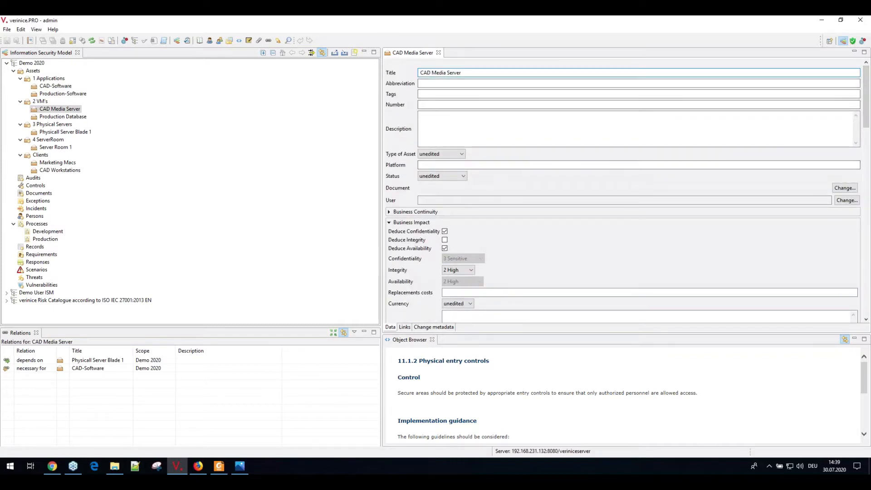
{"action": "left_click", "coordinate": [439, 130]}
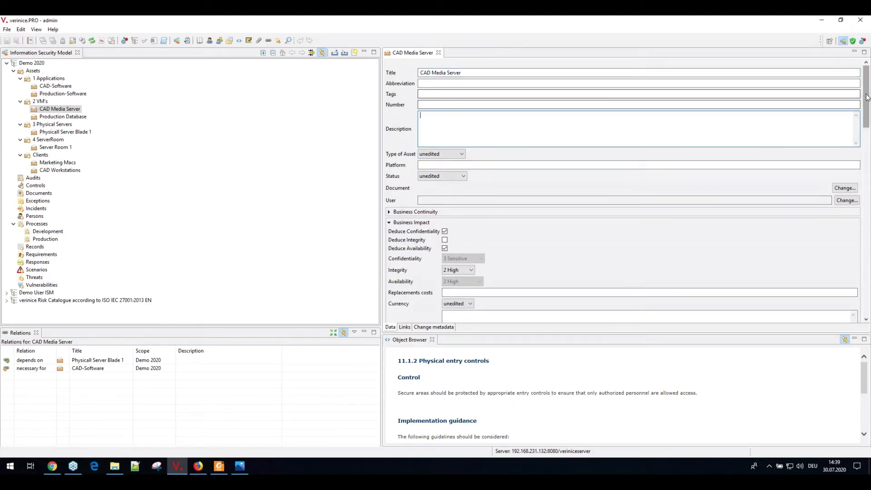
{"action": "left_click_drag", "start_coordinate": [867, 97], "coordinate": [868, 138]}
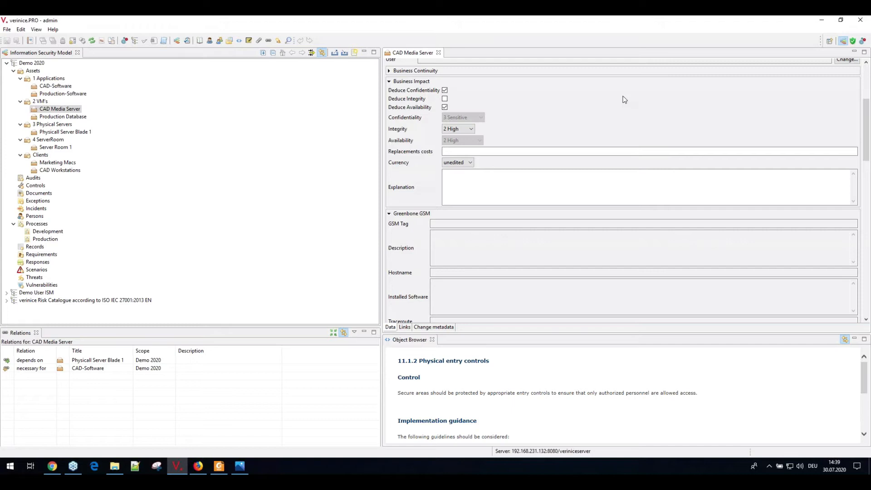
{"action": "left_click", "coordinate": [542, 178]}
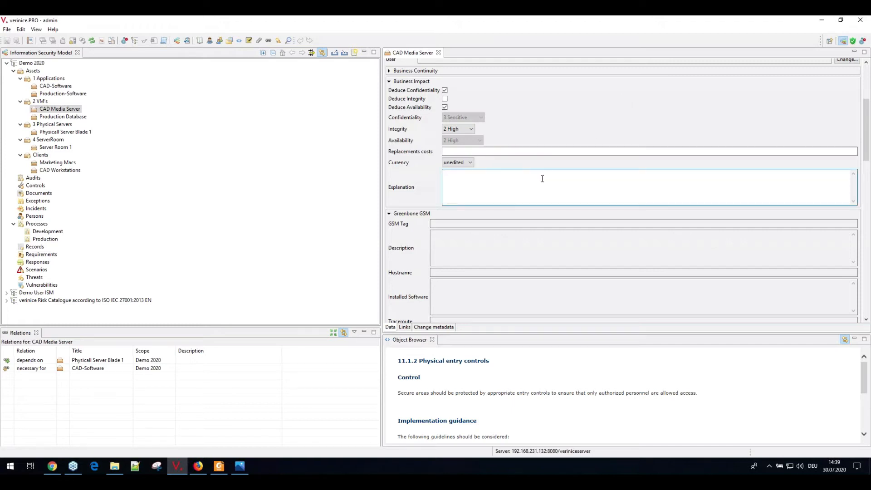
{"action": "left_click", "coordinate": [439, 53]}
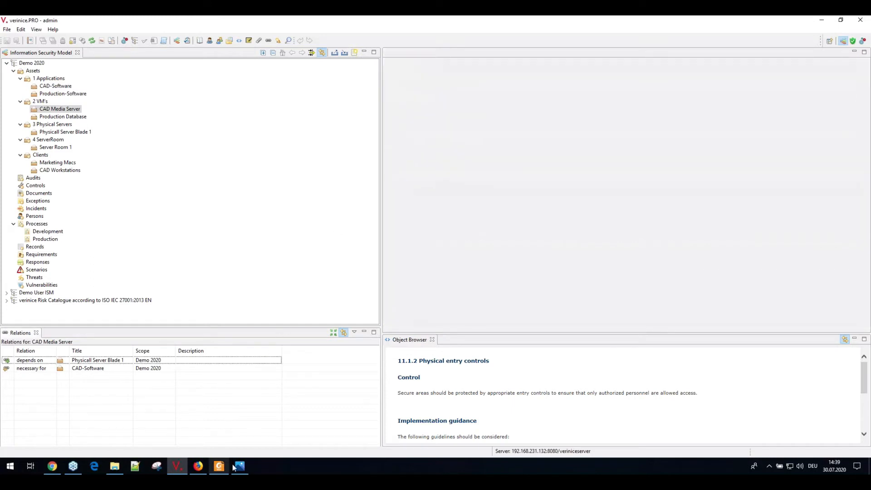
Review the asset, scenario and control relationships in the Photos diagram, and collapse the Demo 2020 scope back in verinice
{"action": "mouse_move", "coordinate": [239, 469]}
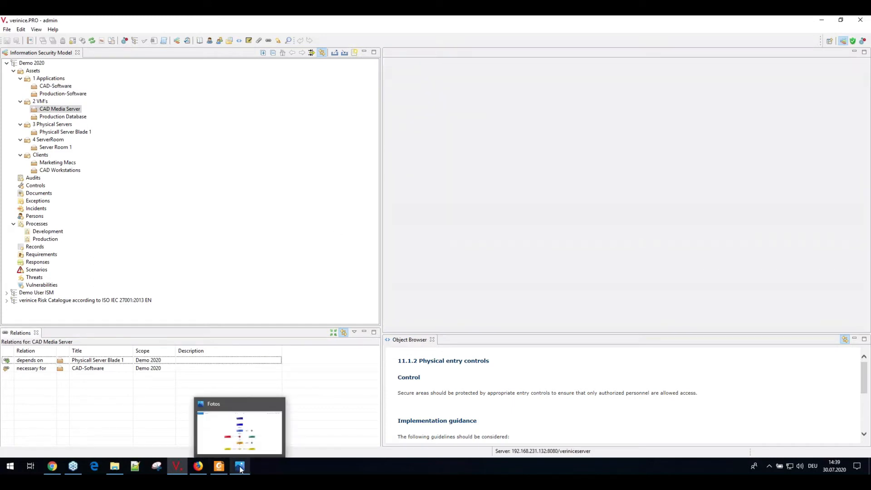
{"action": "left_click", "coordinate": [239, 467]}
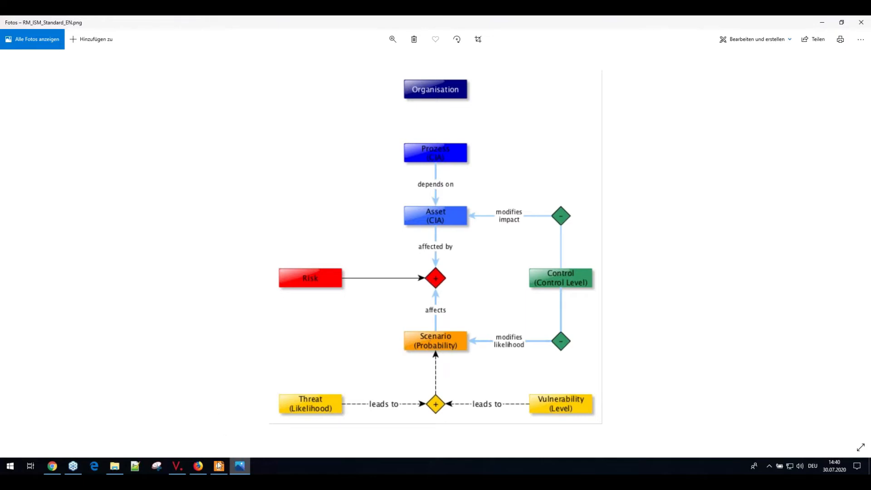
{"action": "left_click", "coordinate": [177, 465]}
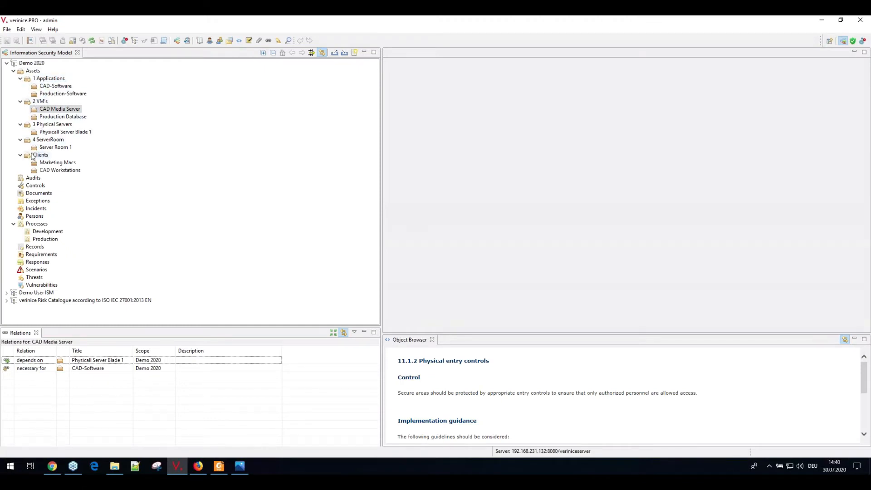
{"action": "left_click", "coordinate": [7, 64]}
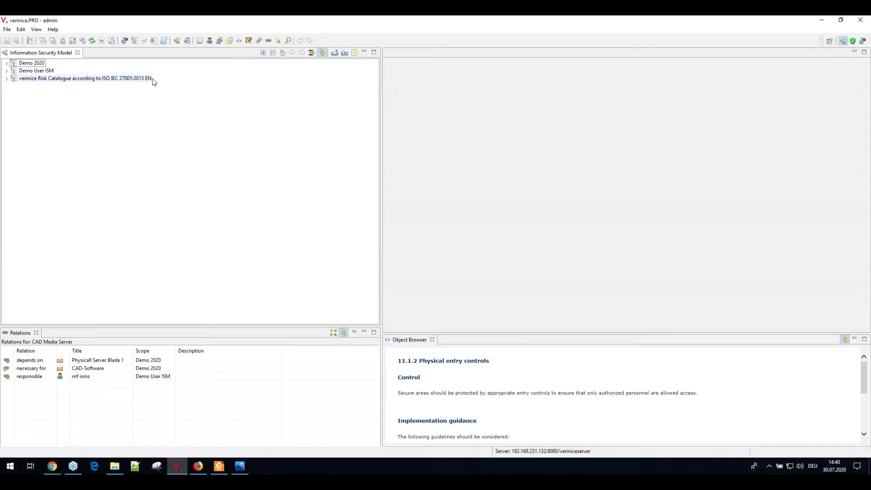
Expand the verinice Risk Catalogue according to ISO IEC 27001:2013 EN and open its Production process and the Server asset
{"action": "left_click", "coordinate": [6, 78]}
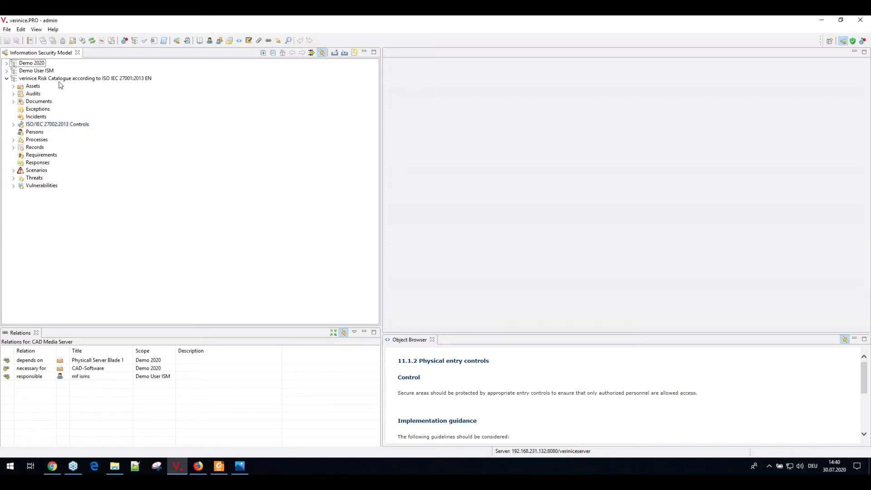
{"action": "left_click", "coordinate": [14, 140]}
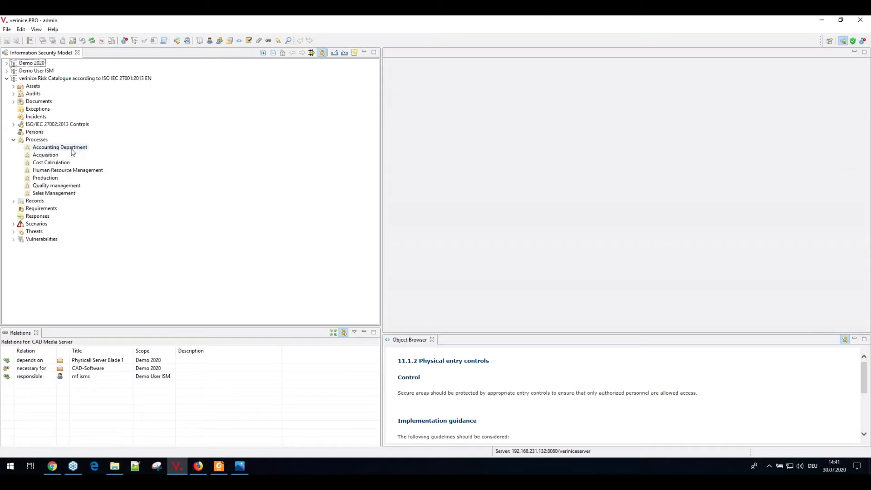
{"action": "left_click", "coordinate": [47, 178]}
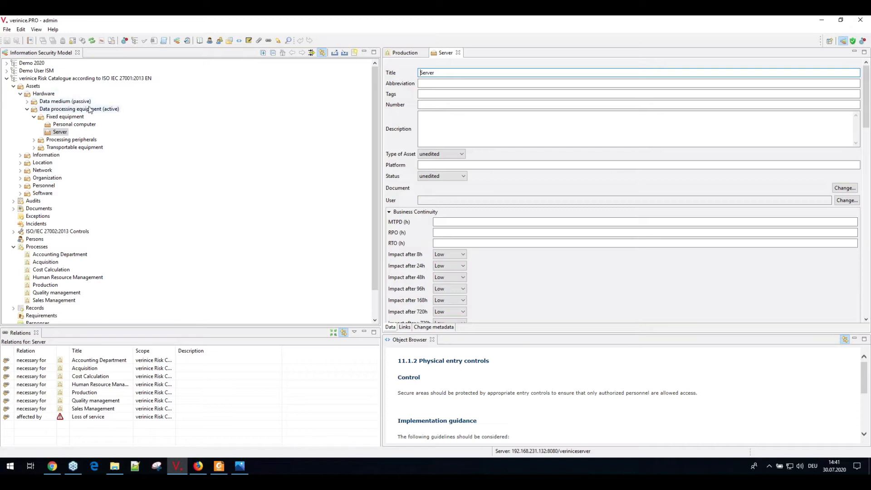
Look through the catalogue's Information, Electronic data and Organization asset groups, and collapse the assets
{"action": "left_click", "coordinate": [20, 156]}
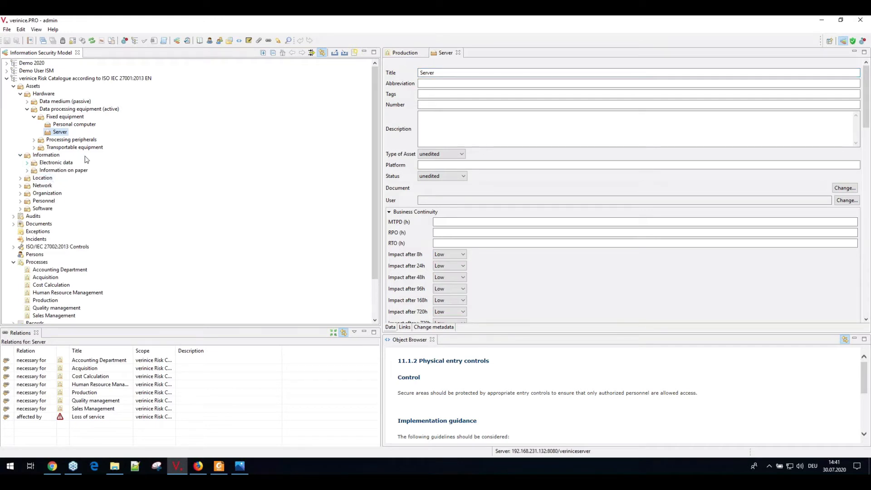
{"action": "left_click", "coordinate": [27, 163]}
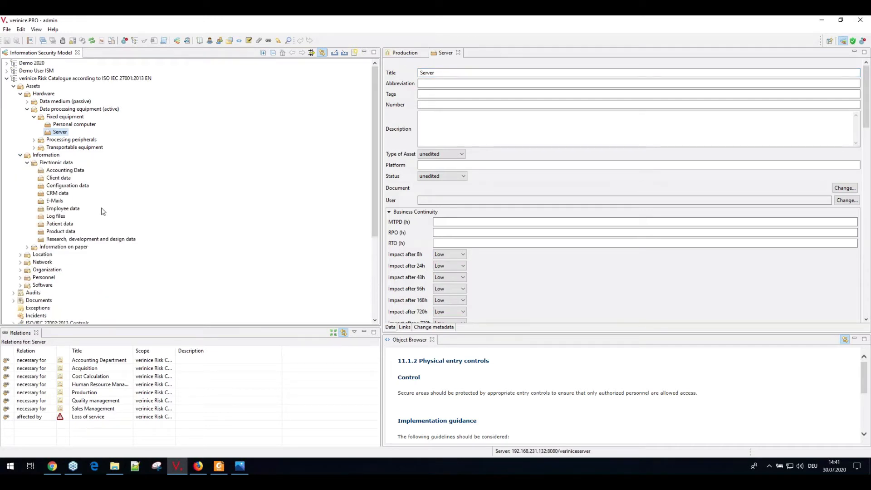
{"action": "scroll", "coordinate": [68, 229], "scroll_direction": "down", "scroll_amount": 1}
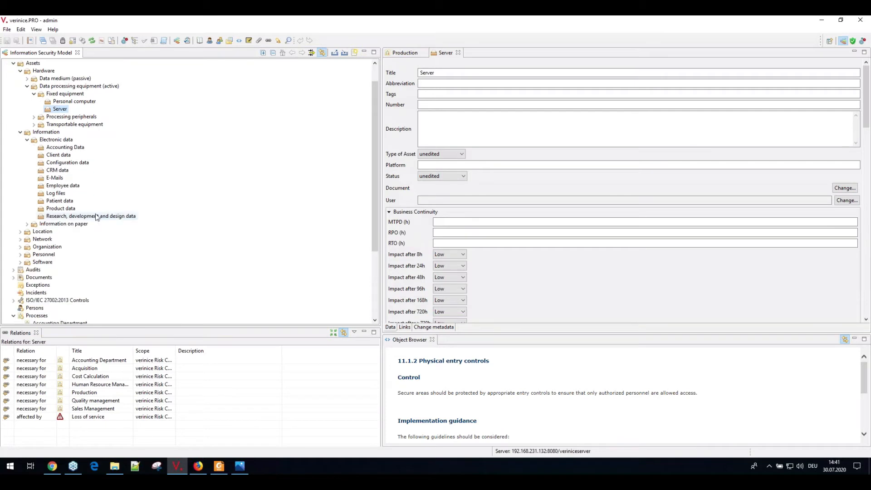
{"action": "left_click", "coordinate": [20, 247]}
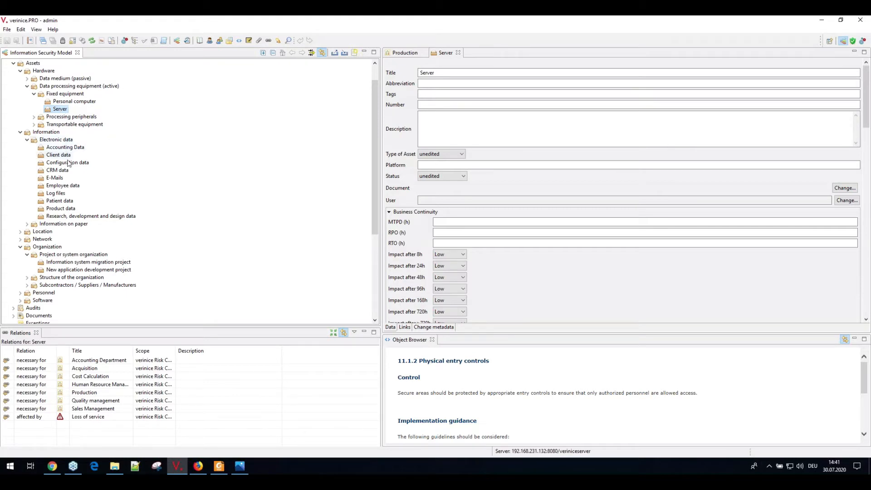
{"action": "left_click", "coordinate": [28, 141]}
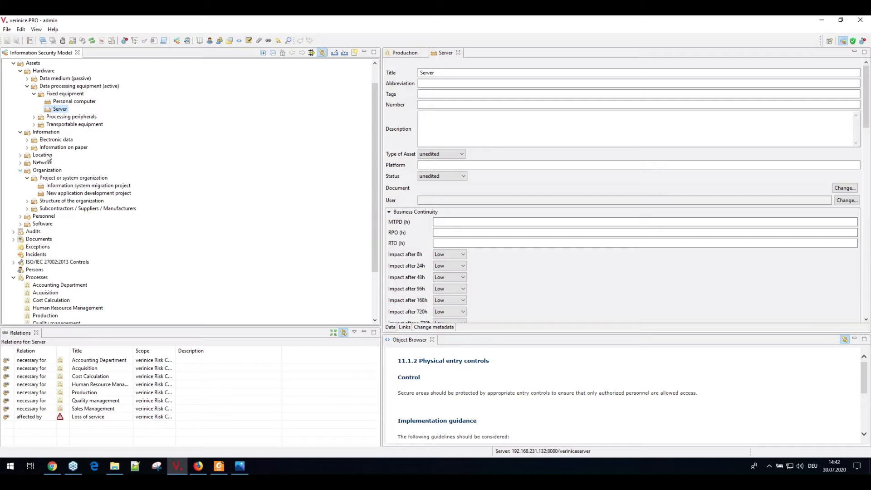
{"action": "left_click", "coordinate": [14, 63]}
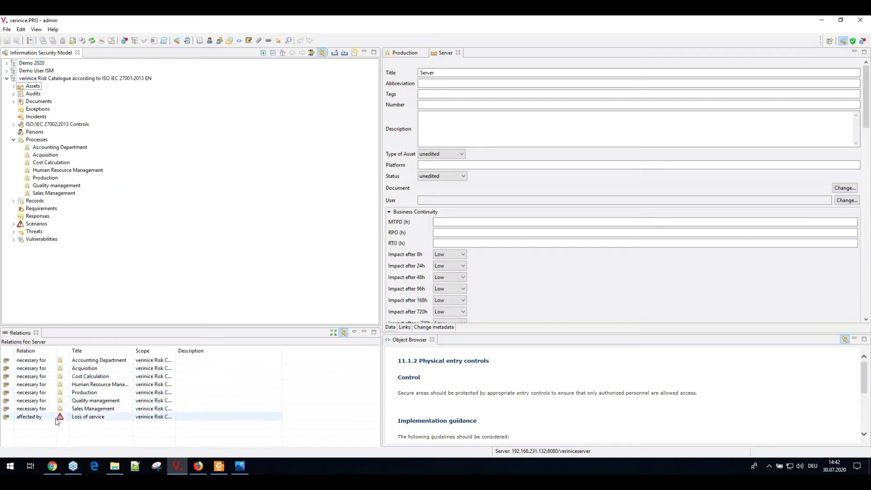
Open the Loss of service scenario related to Server, and the Repudiation of actions scenario under Denial of actions
{"action": "left_click", "coordinate": [99, 419]}
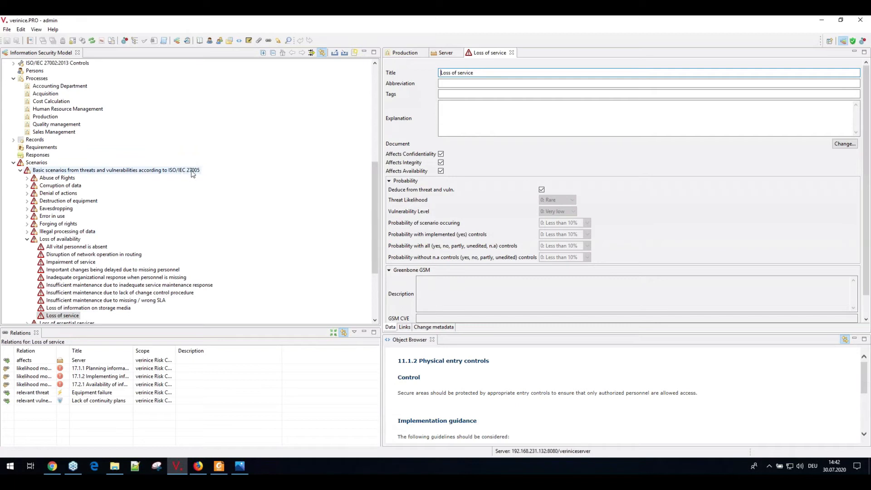
{"action": "left_click", "coordinate": [28, 194]}
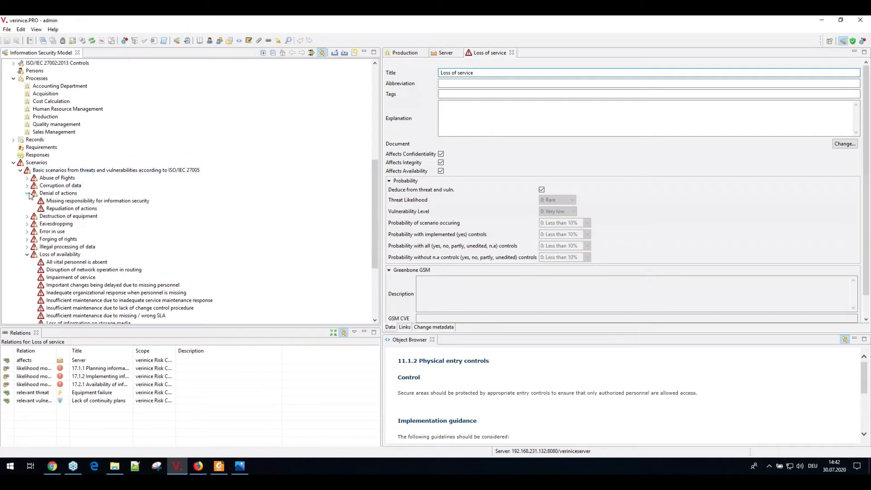
{"action": "left_click", "coordinate": [58, 209]}
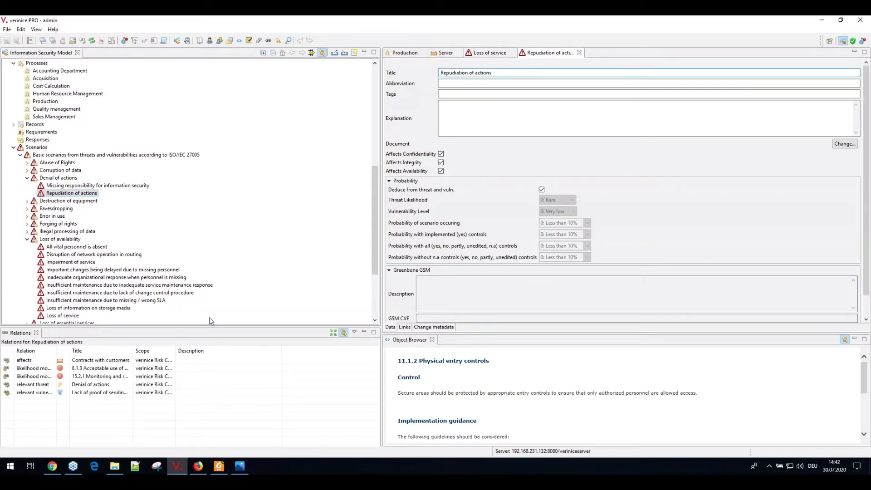
{"action": "left_click", "coordinate": [74, 194]}
Collapse the open scenario groups, and look through the Natural events and Abuse of Rights scenarios
{"action": "left_click", "coordinate": [27, 178]}
{"action": "left_click", "coordinate": [27, 223]}
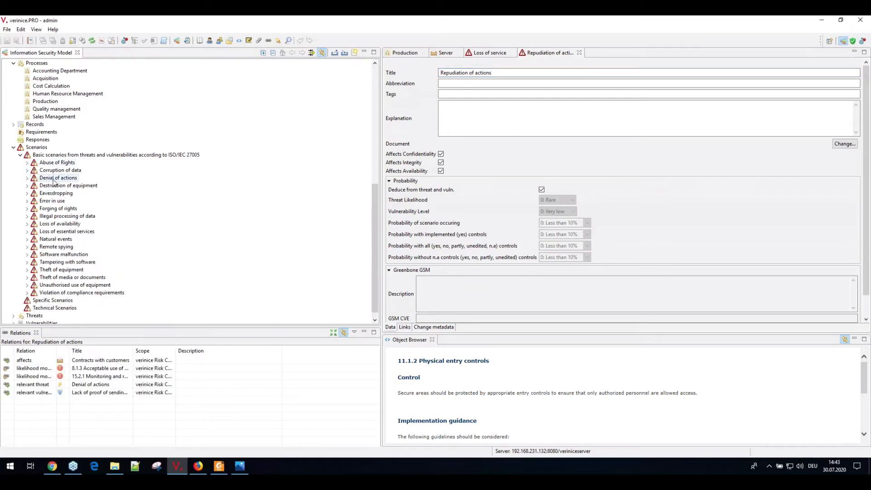
{"action": "left_click", "coordinate": [54, 179]}
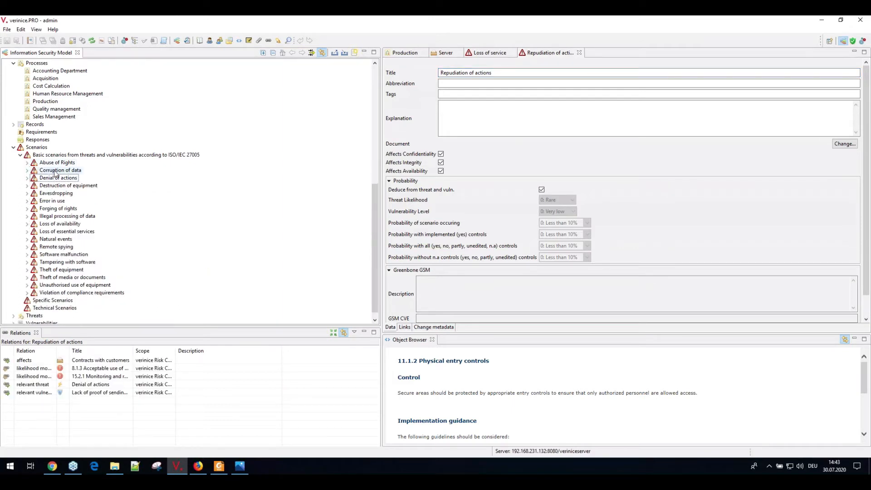
{"action": "left_click", "coordinate": [27, 239]}
{"action": "left_click", "coordinate": [27, 163]}
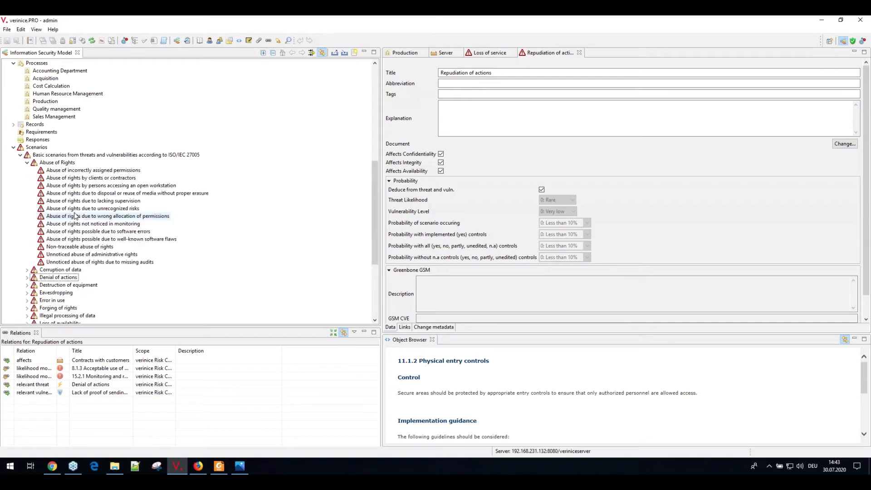
{"action": "left_click", "coordinate": [27, 163]}
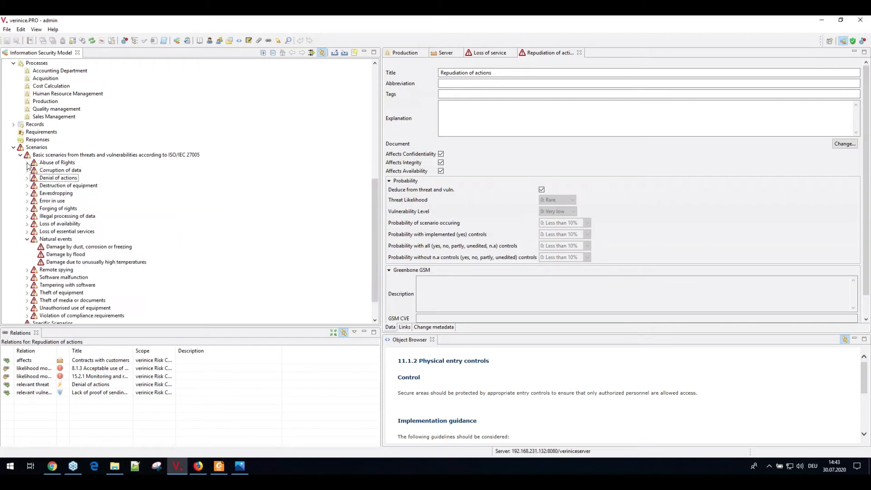
{"action": "left_click", "coordinate": [27, 239]}
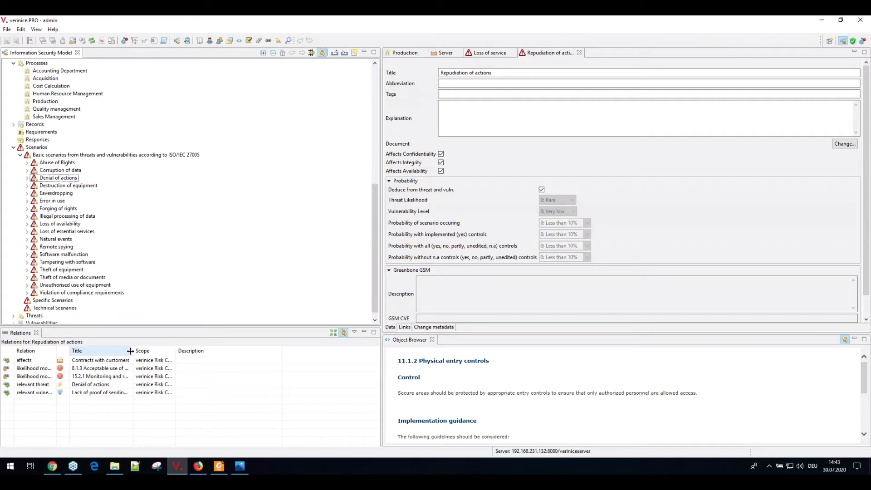
Widen the title and relation columns of the Repudiation of actions relations, and open its relevant threat, Denial of actions
{"action": "left_click_drag", "start_coordinate": [133, 351], "coordinate": [204, 355]}
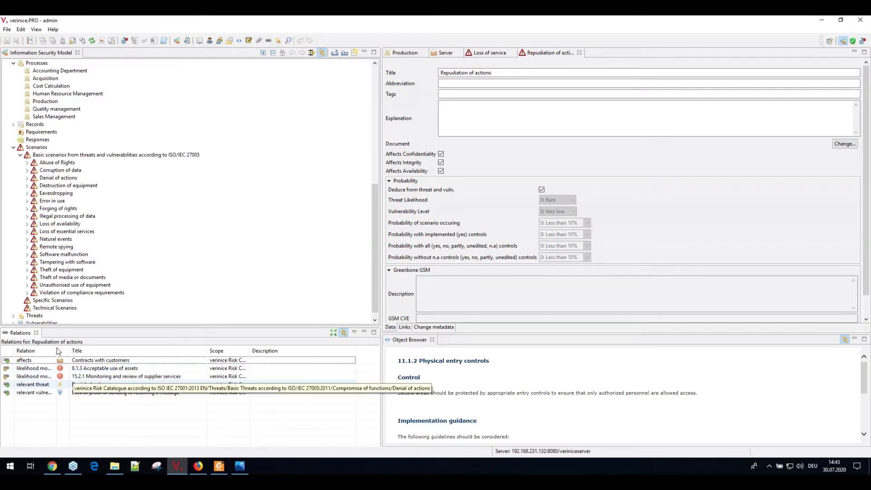
{"action": "left_click_drag", "start_coordinate": [57, 348], "coordinate": [84, 348]}
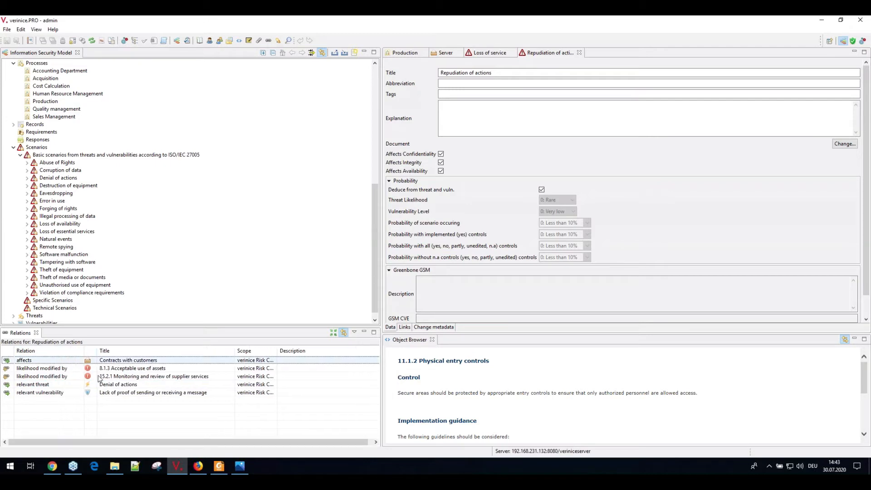
{"action": "left_click", "coordinate": [128, 385]}
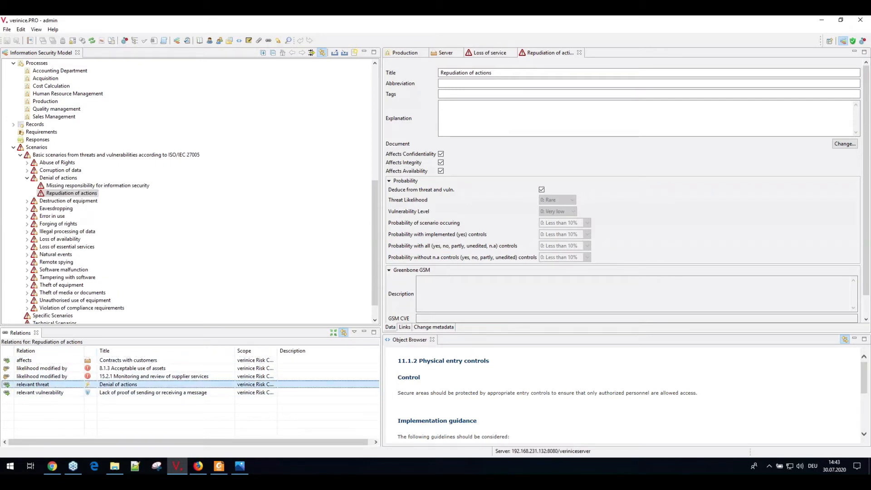
{"action": "double_click", "coordinate": [136, 384]}
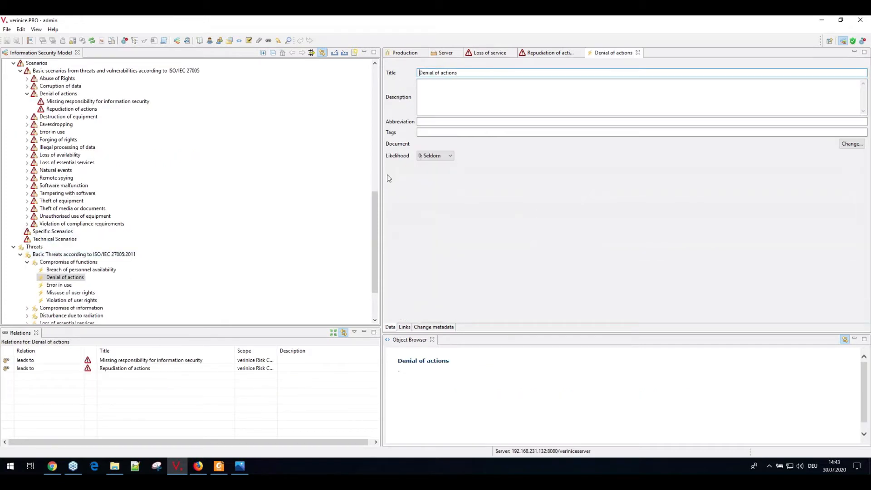
Look through the basic threats in the Disturbance due to radiation and Natural events groups
{"action": "left_click_drag", "start_coordinate": [370, 247], "coordinate": [370, 272]}
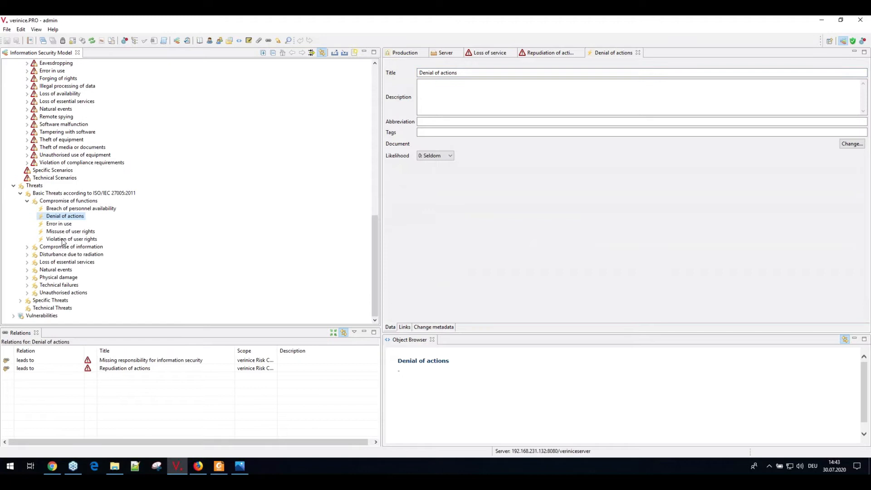
{"action": "left_click", "coordinate": [27, 254]}
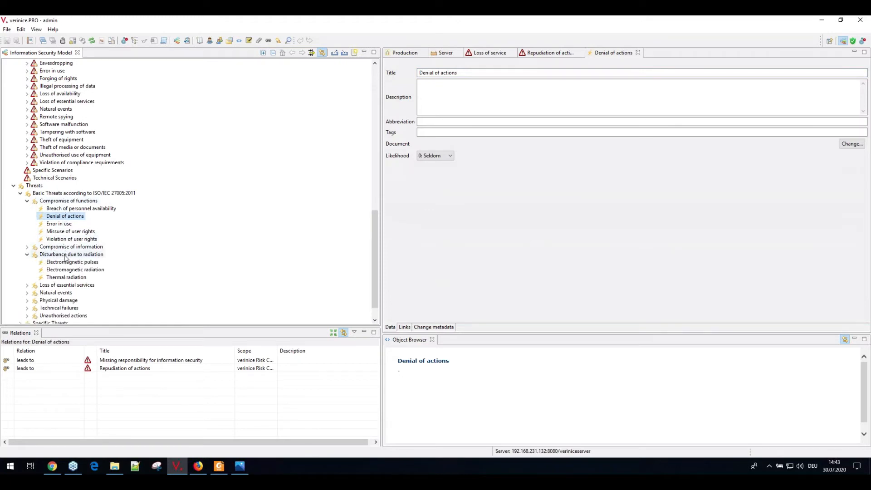
{"action": "left_click", "coordinate": [27, 293]}
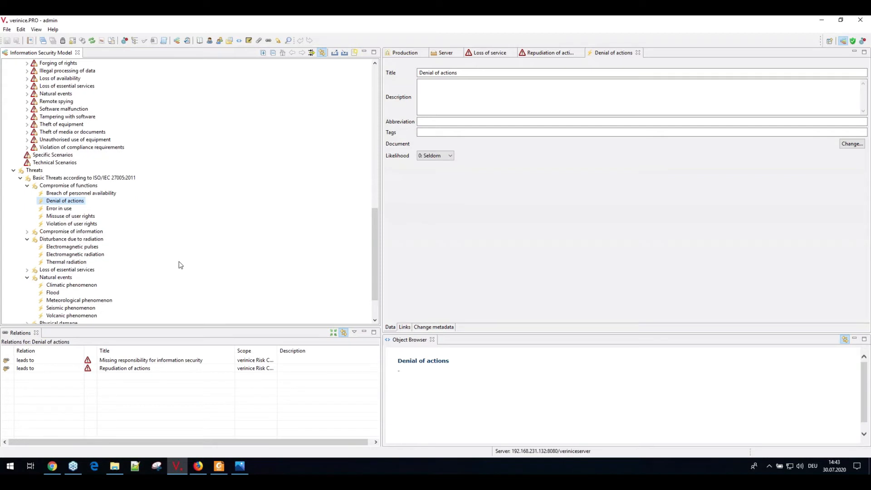
Open Repudiation of actions' relevant vulnerability, Lack of proof of sending or receiving a message, and review the vulnerability groups
{"action": "left_click", "coordinate": [548, 53]}
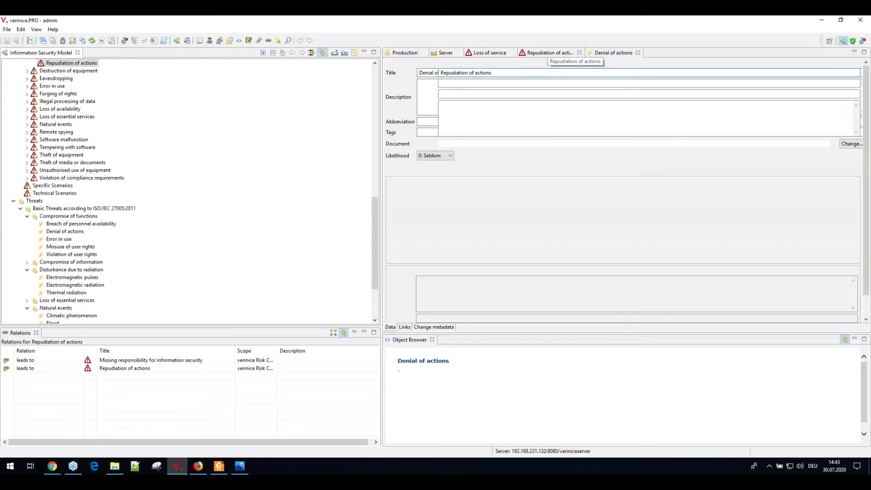
{"action": "left_click", "coordinate": [49, 392]}
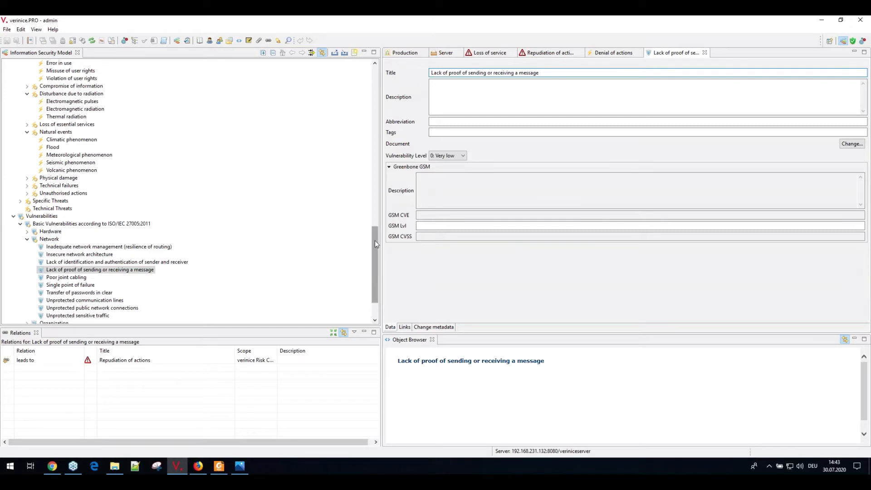
{"action": "left_click_drag", "start_coordinate": [374, 245], "coordinate": [374, 258]}
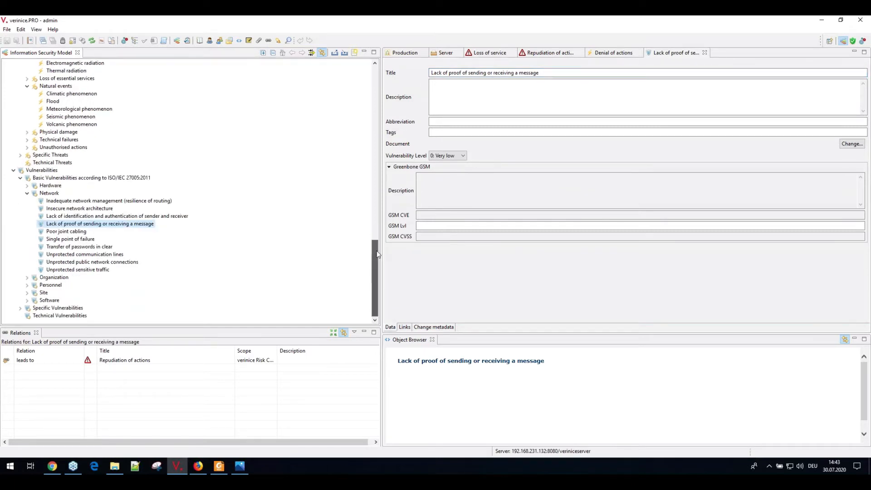
{"action": "scroll", "coordinate": [378, 254], "scroll_direction": "up", "scroll_amount": 2}
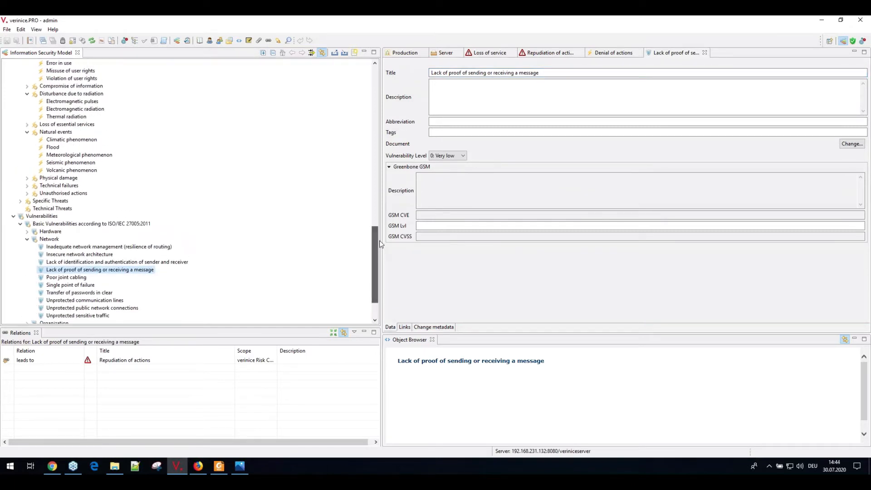
Open the control 8.1.3 Acceptable use of assets, which modifies the likelihood of Repudiation of actions
{"action": "left_click", "coordinate": [548, 55]}
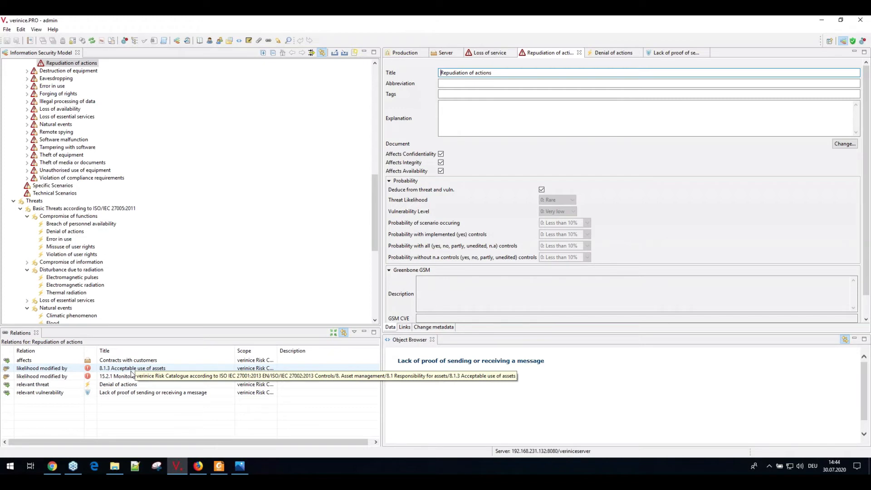
{"action": "left_click", "coordinate": [136, 368]}
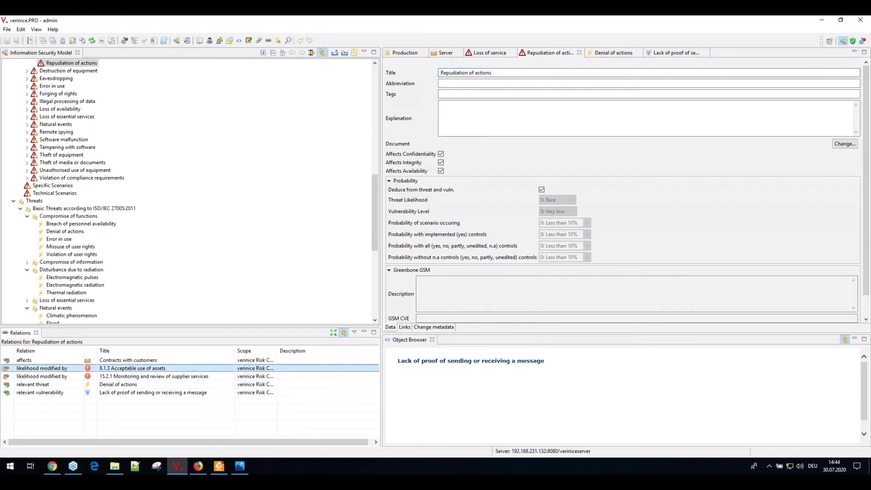
{"action": "double_click", "coordinate": [141, 370]}
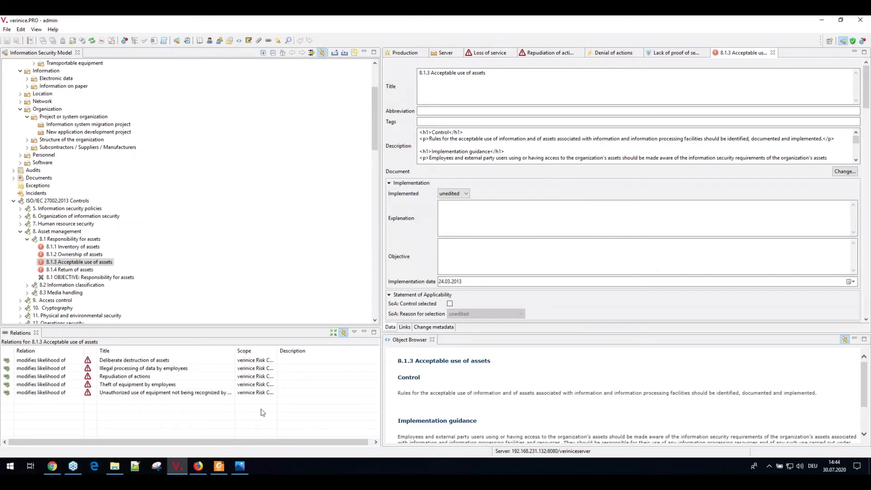
Compare with the risk model diagram in Photos, and return to the Repudiation of actions scenario in verinice
{"action": "left_click", "coordinate": [241, 467]}
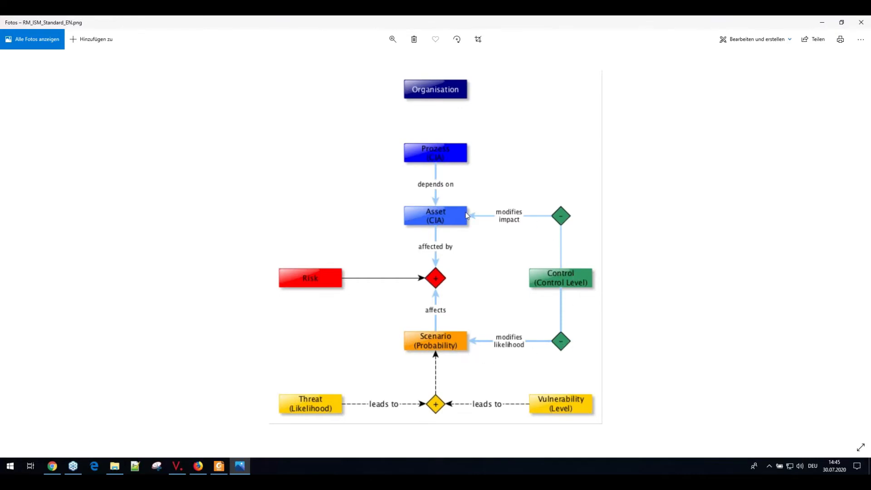
{"action": "left_click", "coordinate": [177, 466]}
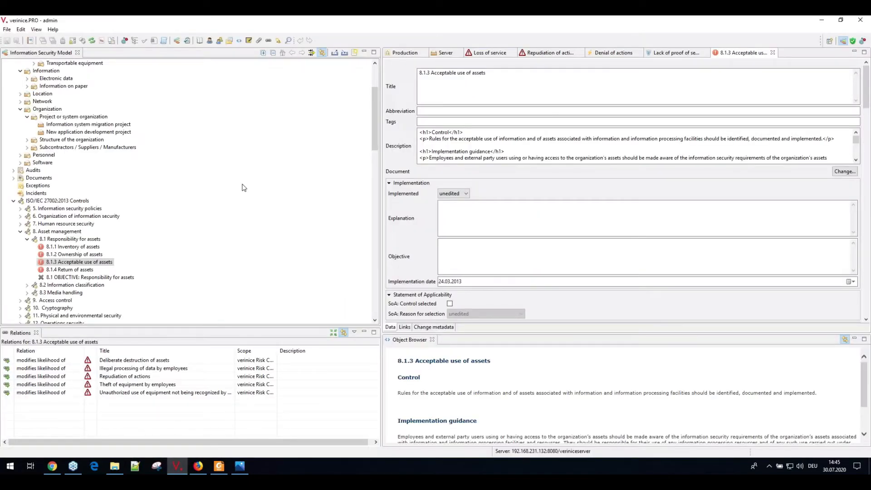
{"action": "scroll", "coordinate": [199, 216], "scroll_direction": "up", "scroll_amount": 4}
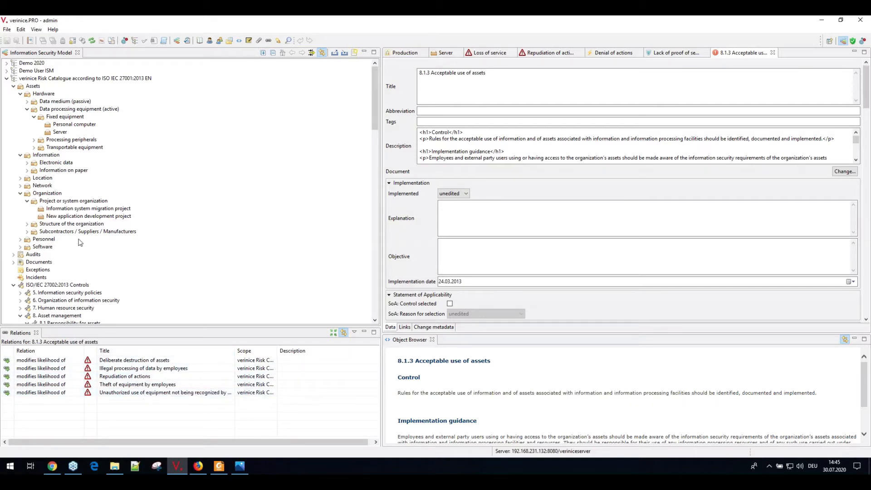
{"action": "left_click", "coordinate": [554, 53]}
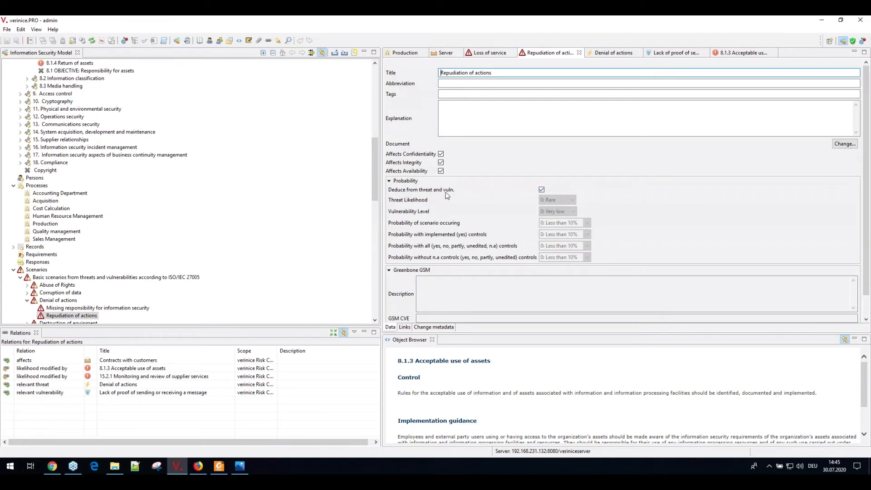
Set the likelihood of the Denial of actions threat to 2: Monthly and save it
{"action": "left_click", "coordinate": [609, 53]}
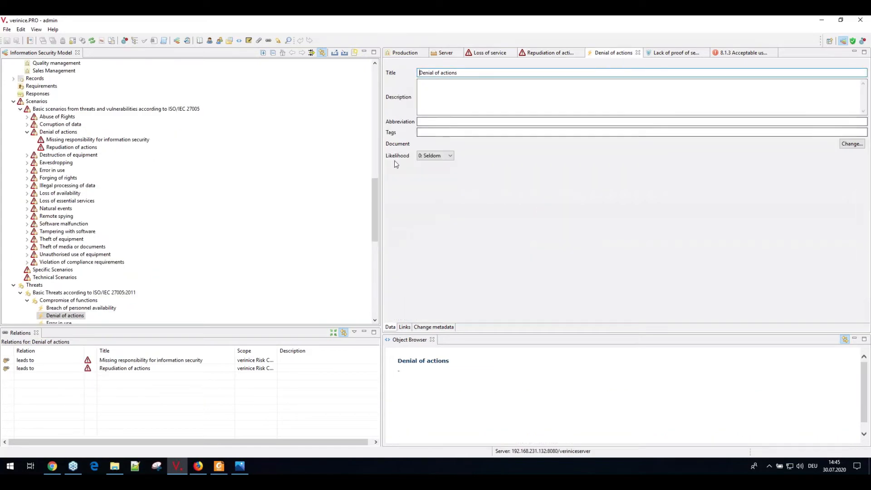
{"action": "left_click", "coordinate": [451, 156]}
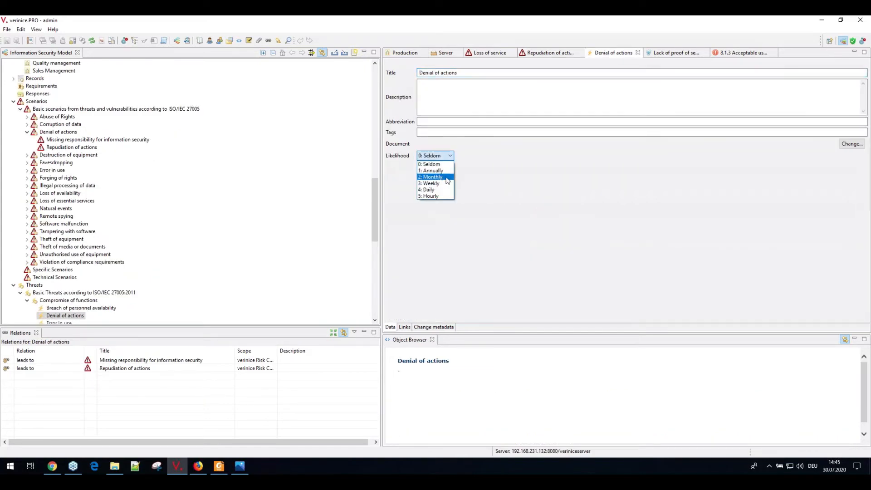
{"action": "left_click", "coordinate": [433, 177]}
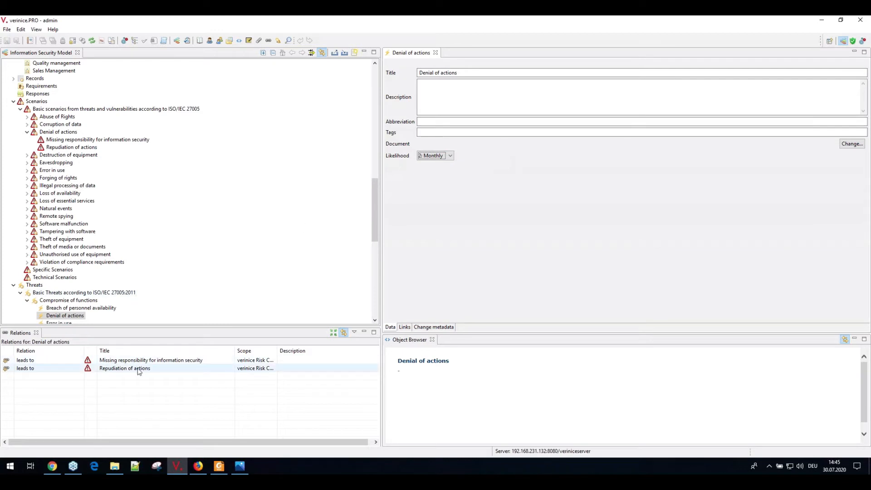
{"action": "left_click", "coordinate": [611, 264]}
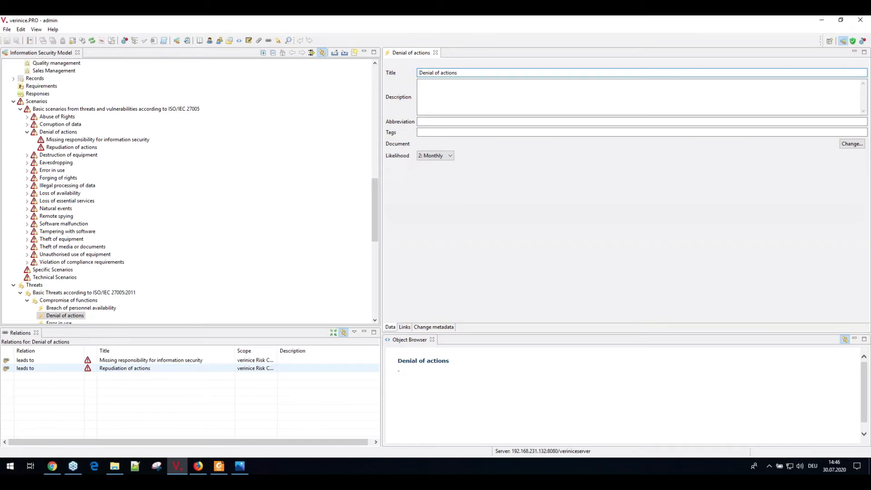
Set the vulnerability level of Lack of proof of sending or receiving a message to 2: High, save, and return to Repudiation of actions
{"action": "double_click", "coordinate": [134, 368]}
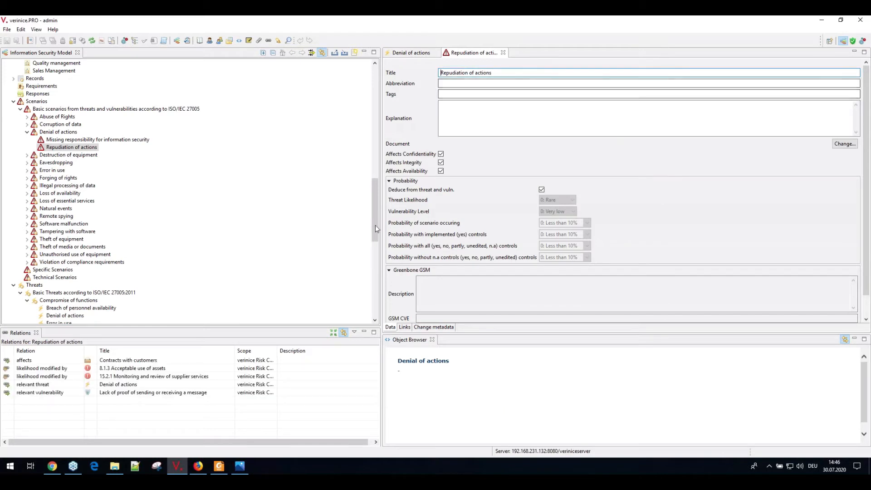
{"action": "double_click", "coordinate": [177, 393]}
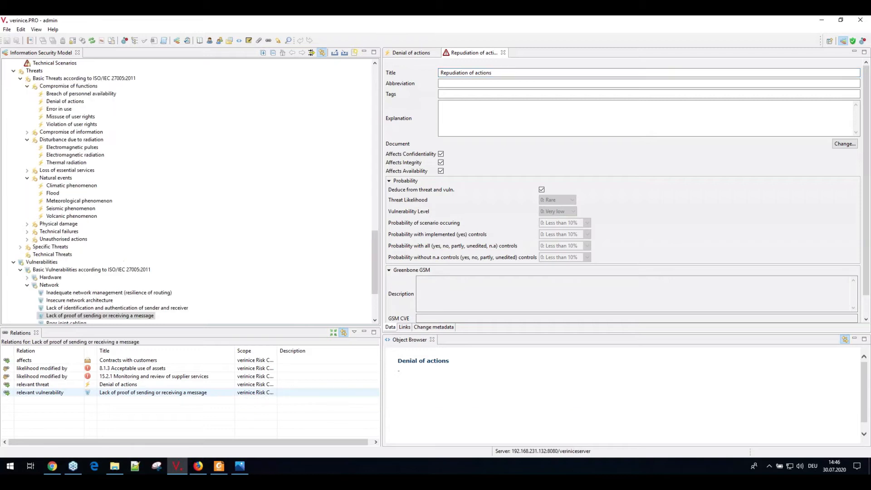
{"action": "left_click", "coordinate": [463, 157]}
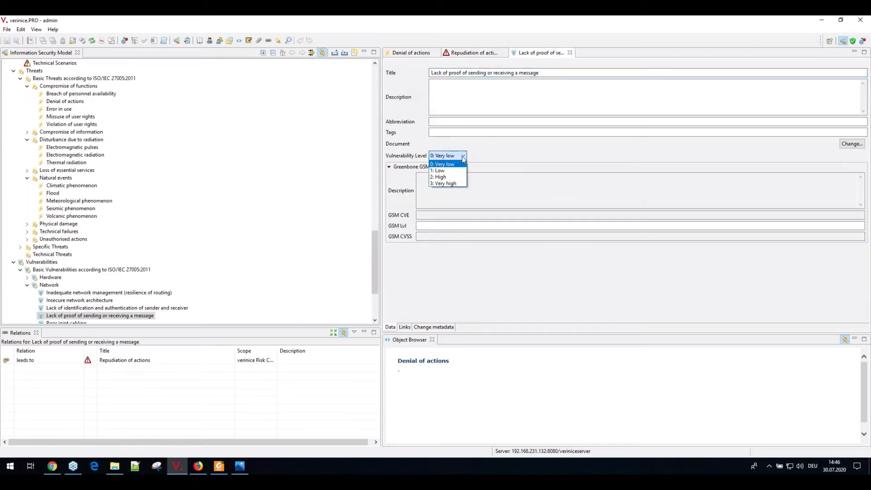
{"action": "left_click", "coordinate": [440, 177]}
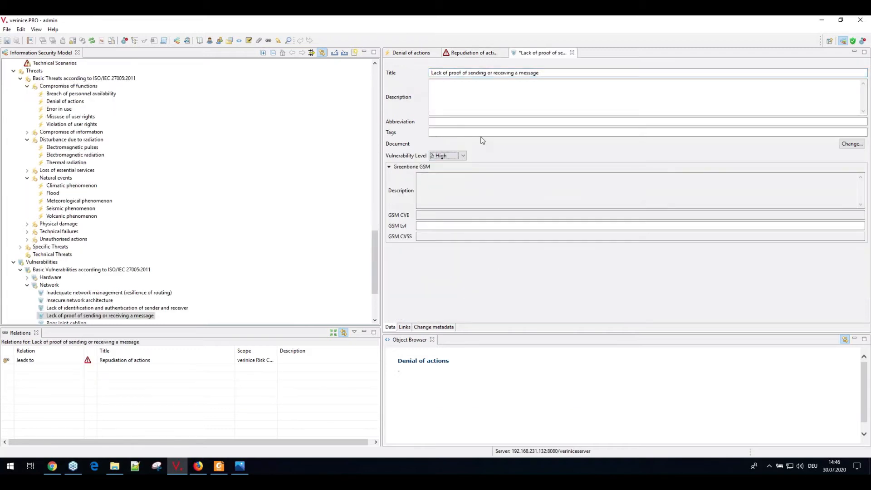
{"action": "left_click", "coordinate": [475, 92]}
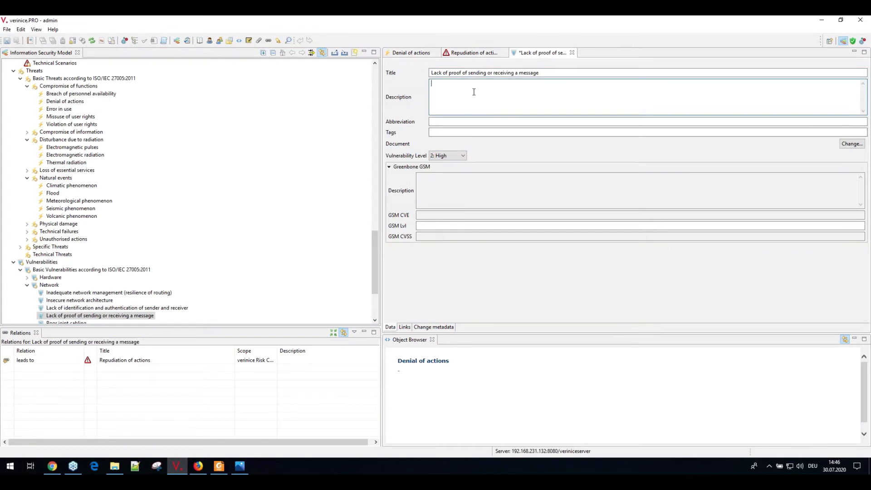
{"action": "key", "text": "ctrl+s"}
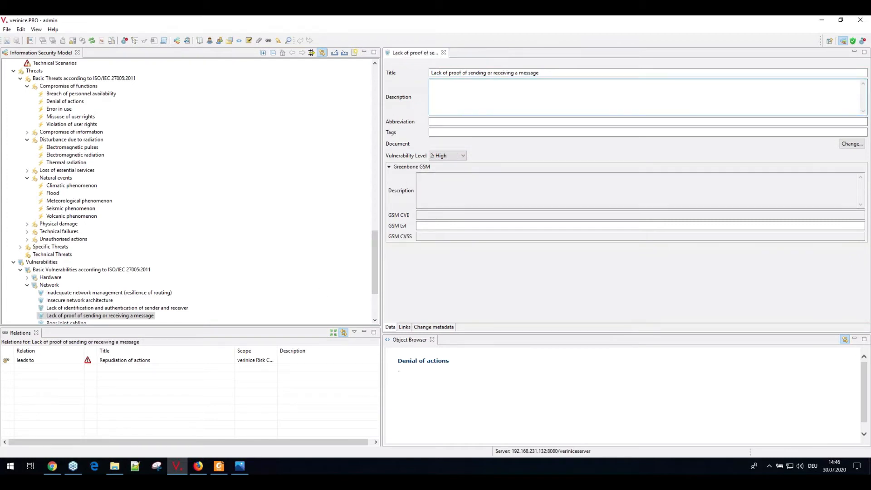
{"action": "double_click", "coordinate": [135, 361]}
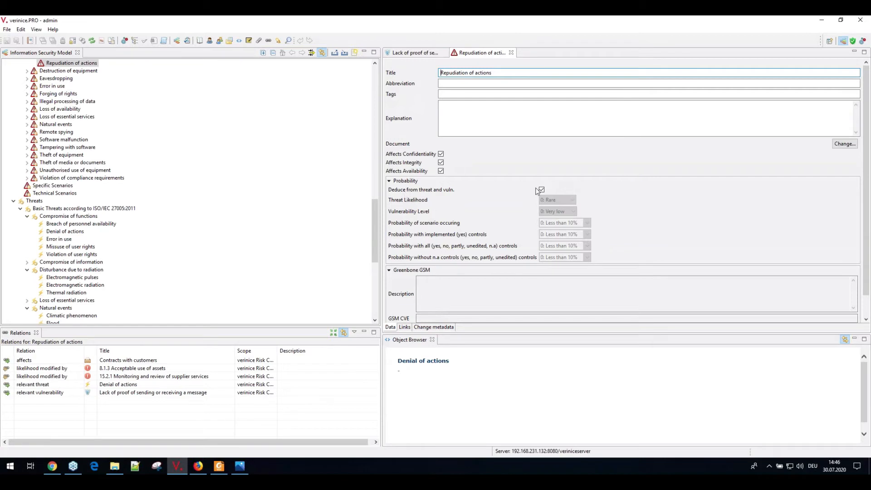
Try disabling Deduce from threat and vuln. for Repudiation of actions to view the manual threat likelihood, and save with deduction re-enabled
{"action": "left_click", "coordinate": [542, 189]}
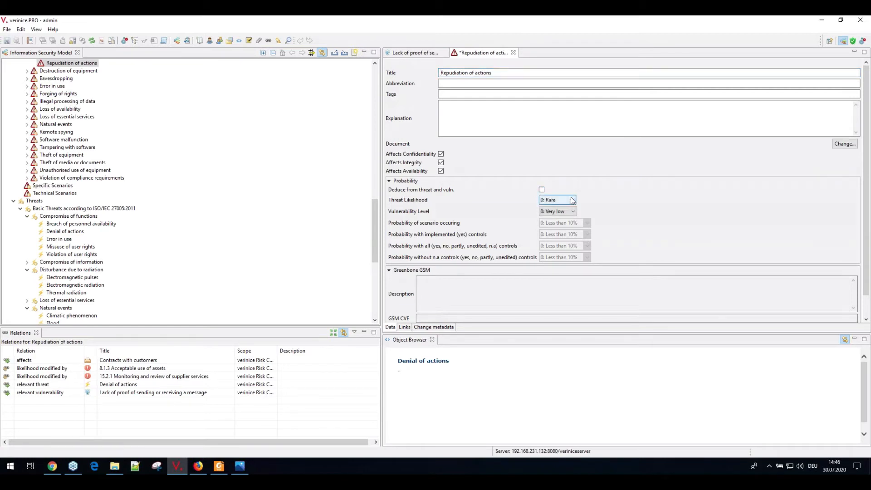
{"action": "left_click", "coordinate": [572, 199]}
{"action": "left_click", "coordinate": [669, 183]}
{"action": "left_click", "coordinate": [542, 190]}
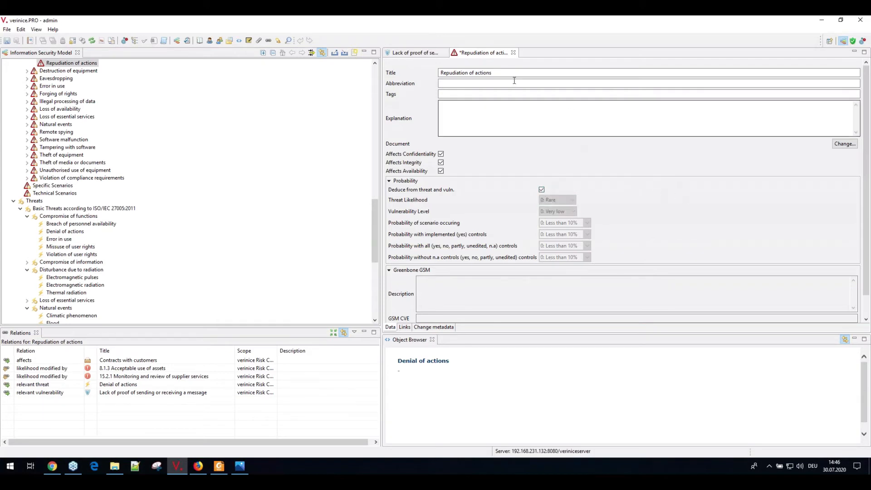
{"action": "left_click", "coordinate": [497, 116]}
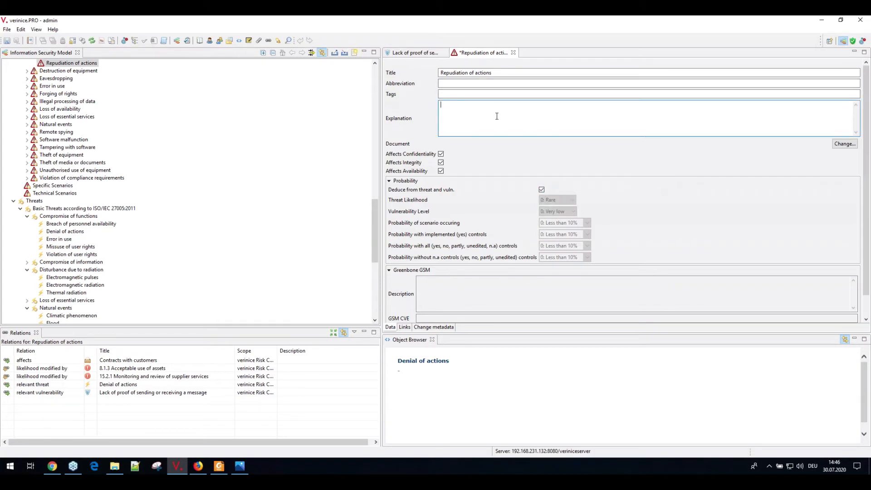
{"action": "key", "text": "ctrl+s"}
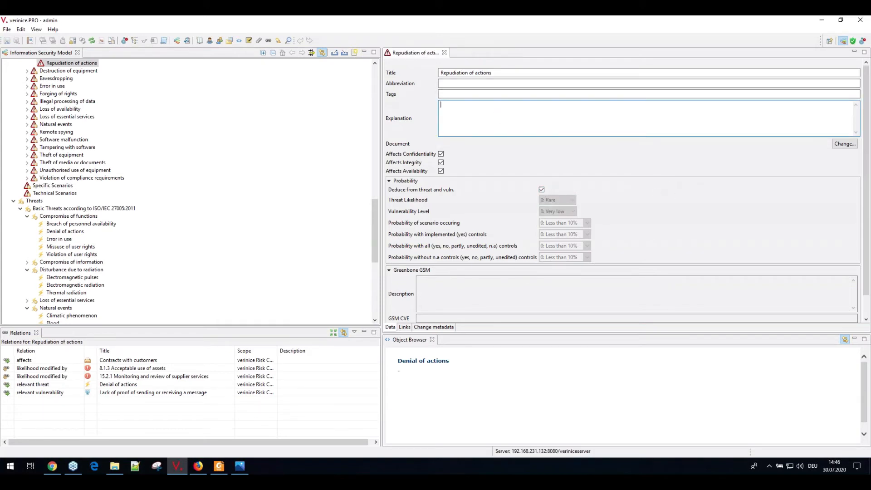
Set the linked control 8.1.3 Acceptable use of assets to implemented Yes, save it, and reopen the Repudiation of actions scenario
{"action": "left_click", "coordinate": [129, 368]}
{"action": "double_click", "coordinate": [129, 367]}
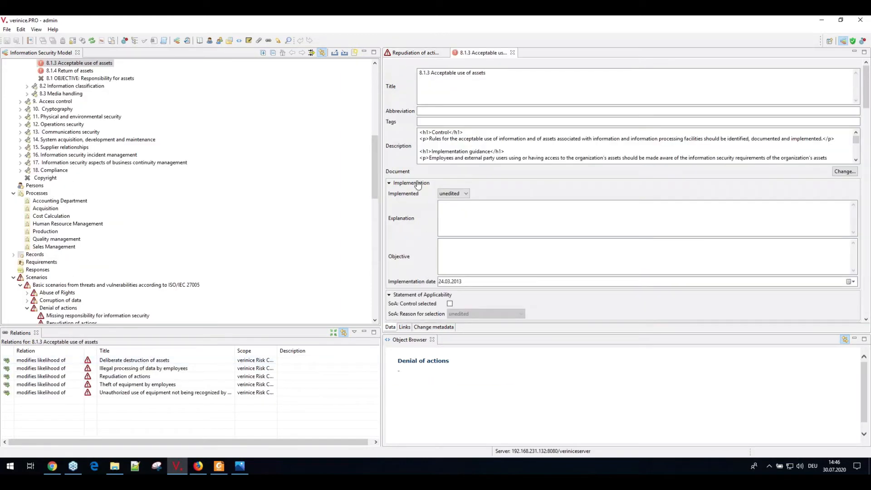
{"action": "left_click", "coordinate": [467, 196]}
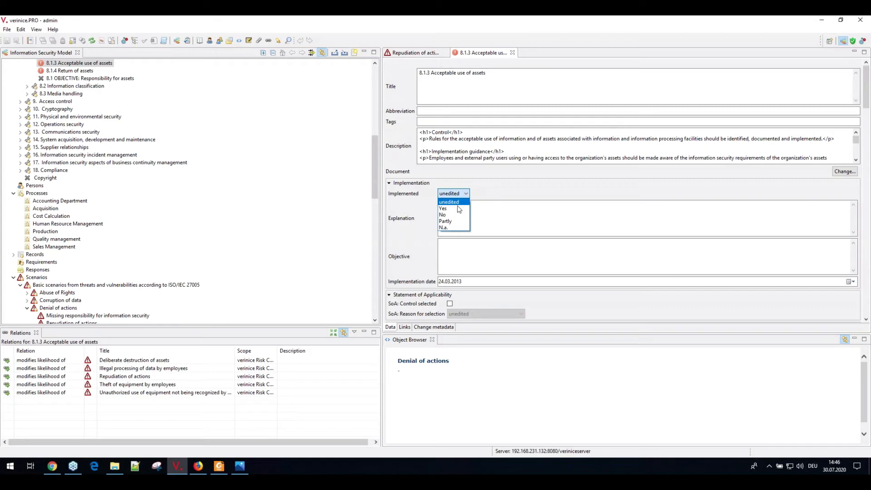
{"action": "left_click", "coordinate": [458, 210]}
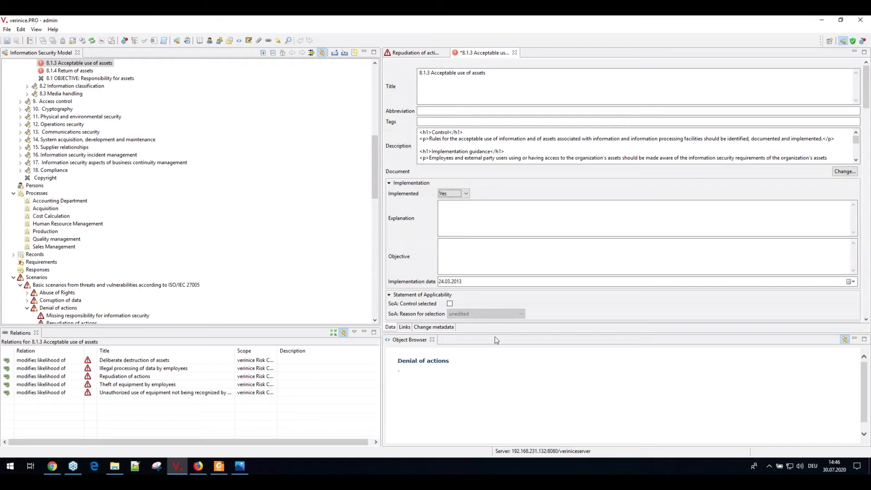
{"action": "left_click_drag", "start_coordinate": [497, 338], "coordinate": [492, 303]}
{"action": "left_click", "coordinate": [452, 208]}
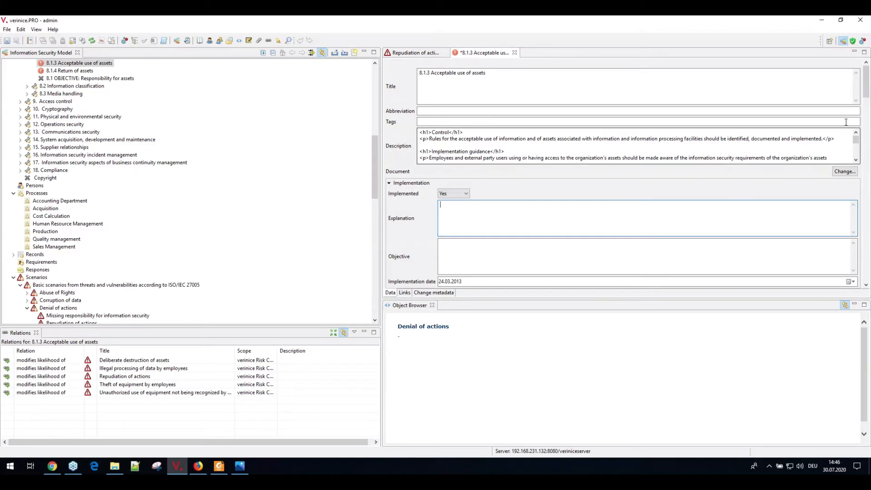
{"action": "left_click_drag", "start_coordinate": [866, 88], "coordinate": [869, 95]}
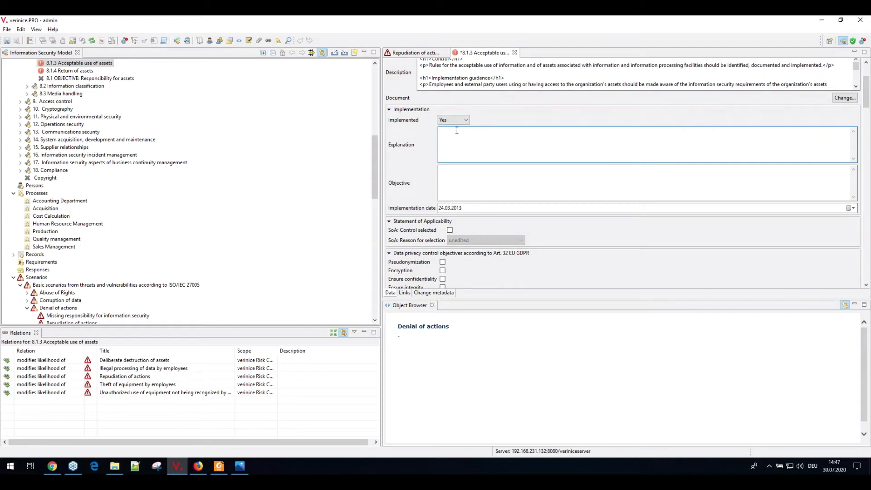
{"action": "key", "text": "ctrl+s"}
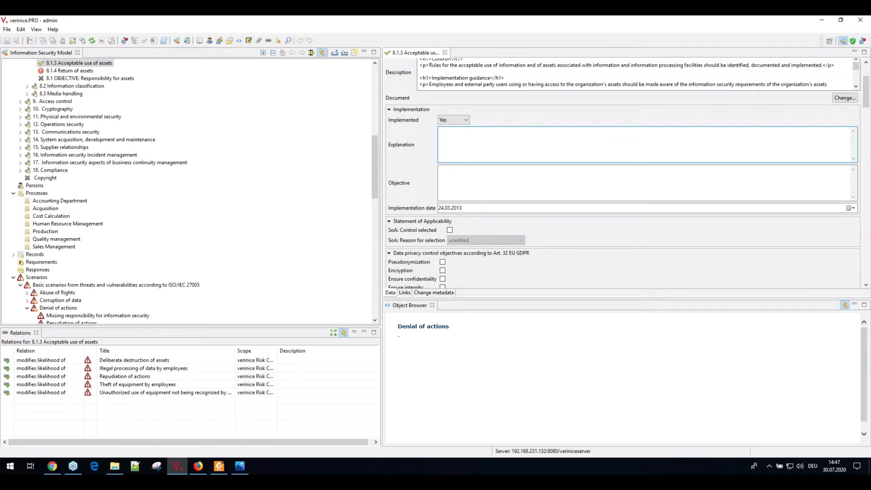
{"action": "double_click", "coordinate": [117, 376]}
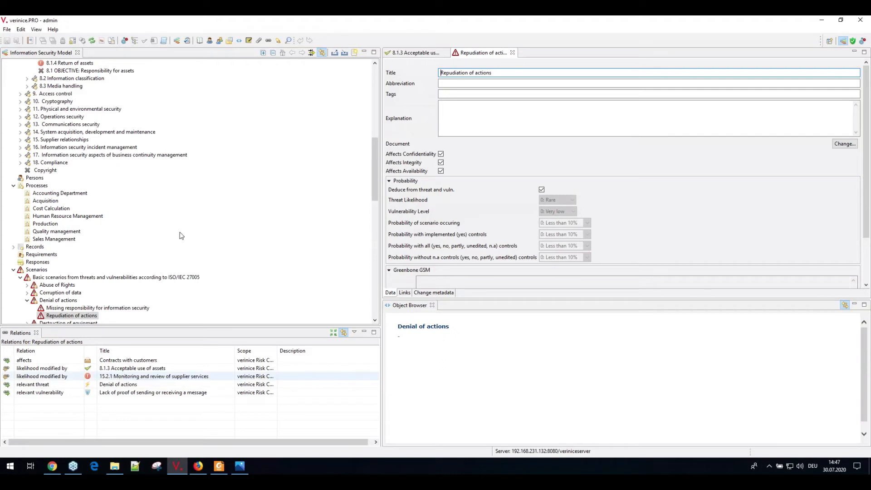
Set the Implemented status of control 8.1.1 Inventory of assets to No and save the control
{"action": "scroll", "coordinate": [263, 205], "scroll_direction": "up", "scroll_amount": 3}
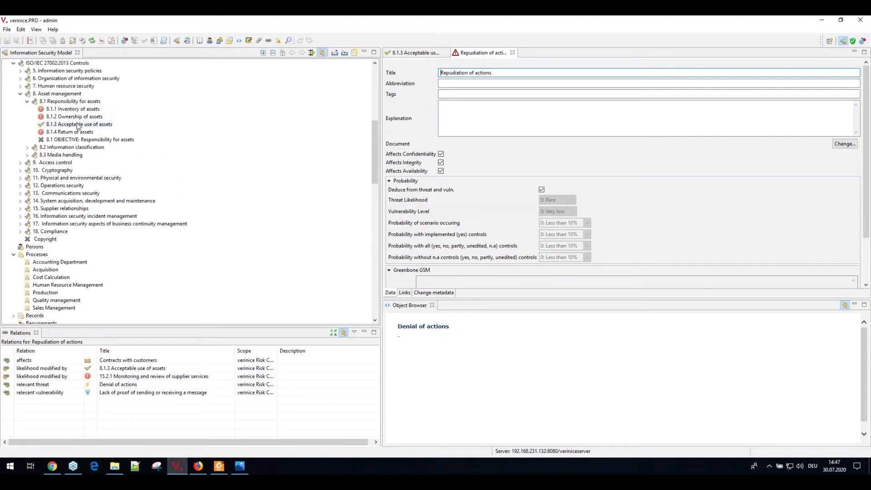
{"action": "left_click", "coordinate": [76, 125]}
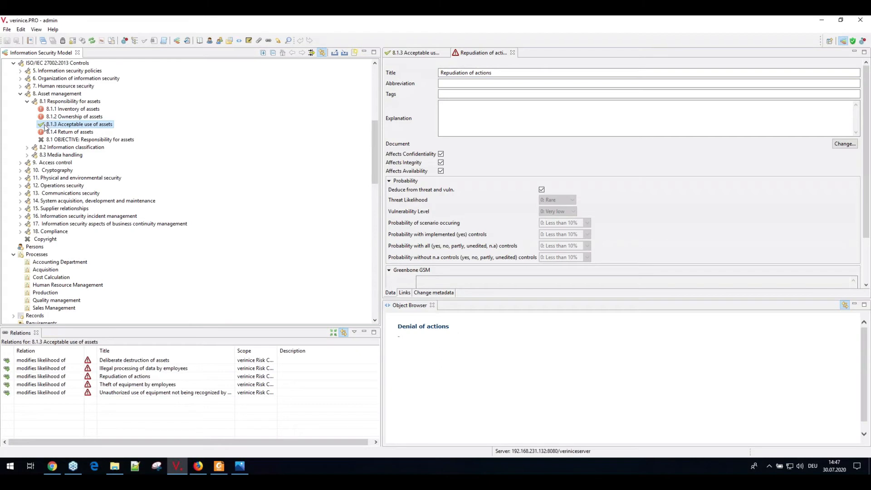
{"action": "left_click", "coordinate": [75, 110]}
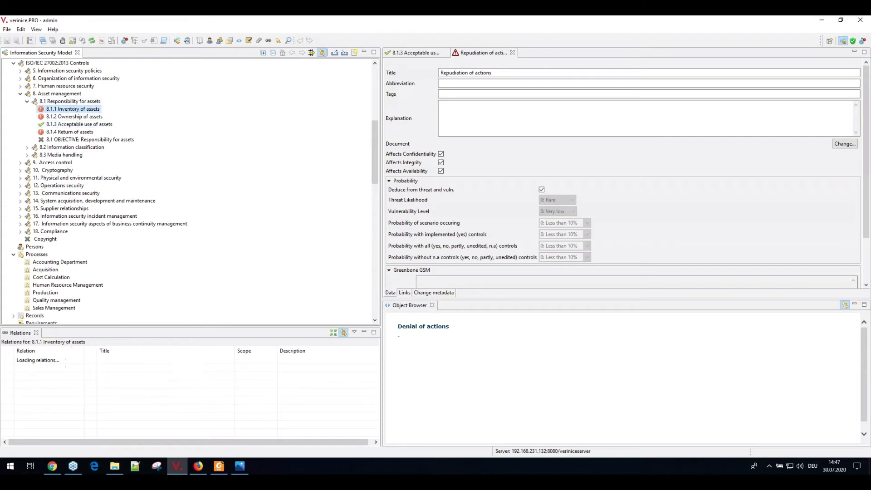
{"action": "scroll", "coordinate": [76, 109], "scroll_direction": "down", "scroll_amount": 2}
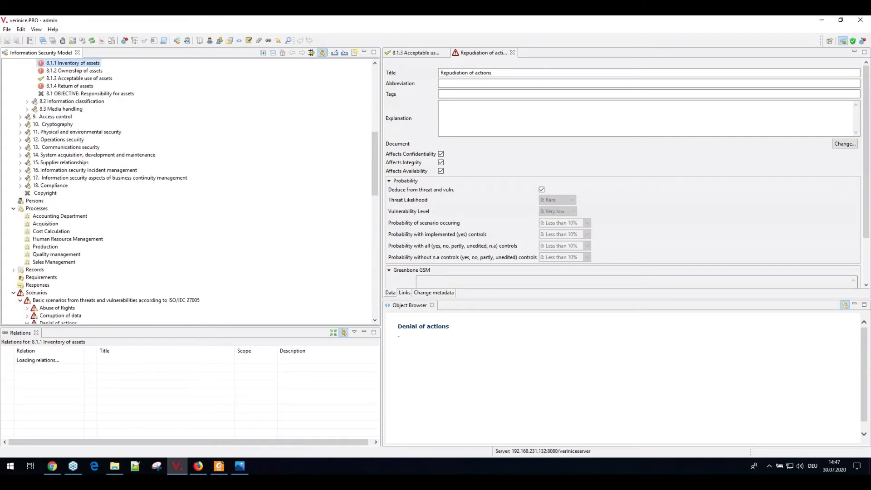
{"action": "left_click", "coordinate": [466, 194]}
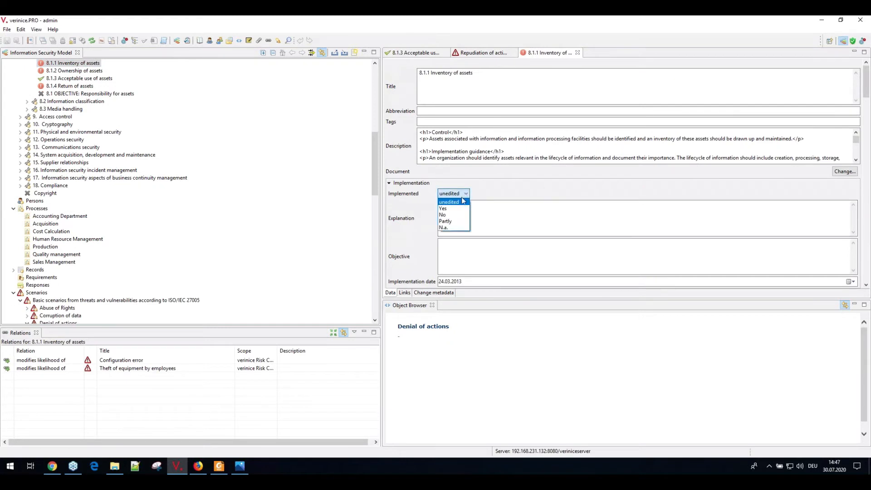
{"action": "left_click", "coordinate": [451, 214]}
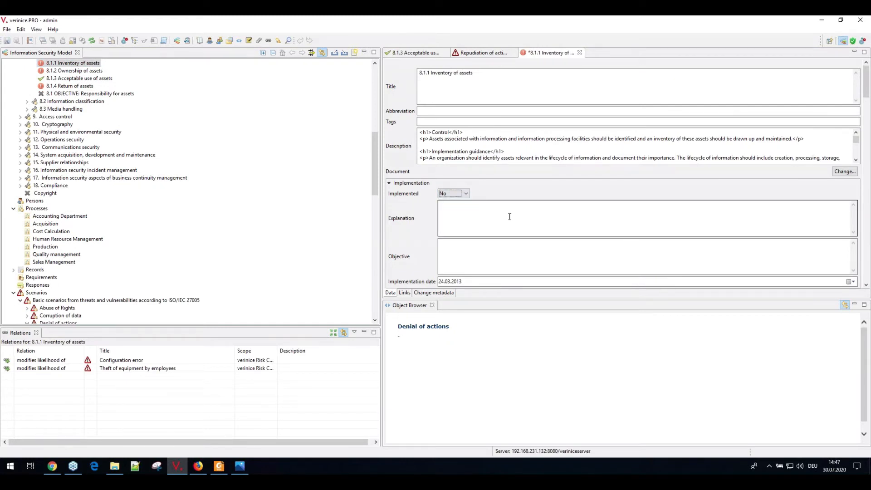
{"action": "key", "text": "ctrl+s"}
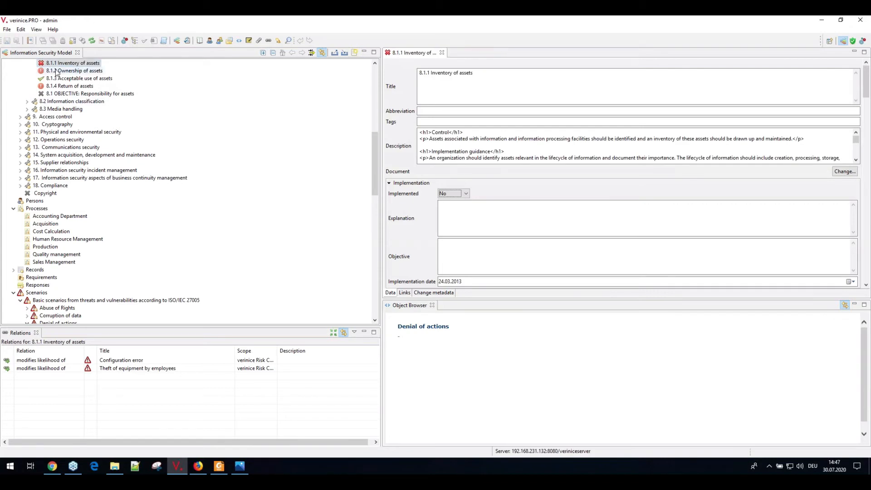
Bulk edit controls 8.1.2 Ownership of assets and 8.1.4 Return of assets, setting their Implemented status to Partly
{"action": "left_click", "coordinate": [56, 72]}
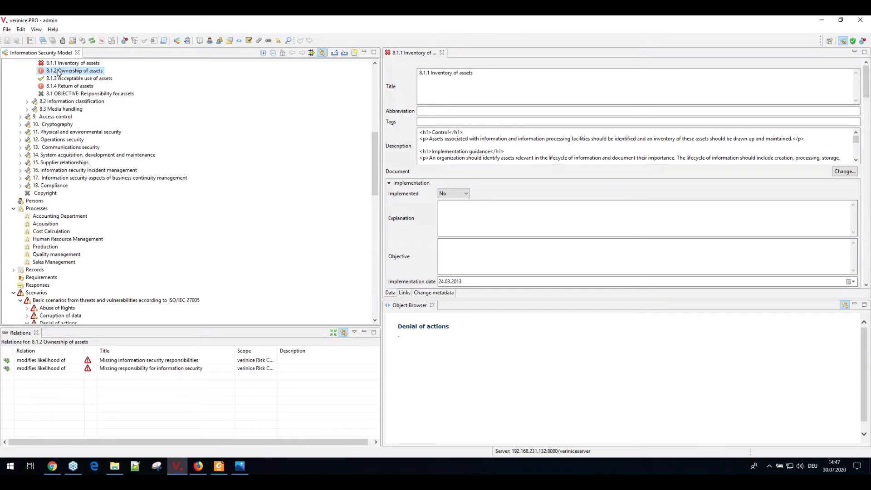
{"action": "right_click", "coordinate": [78, 87]}
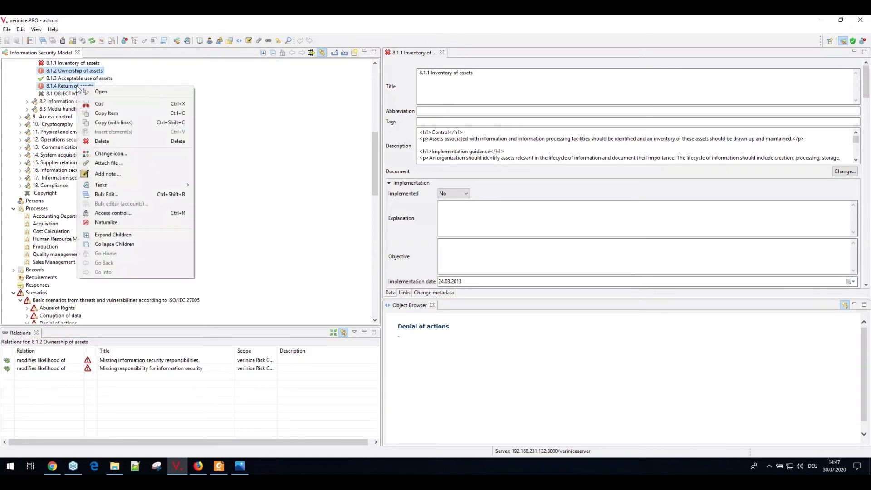
{"action": "left_click", "coordinate": [157, 195]}
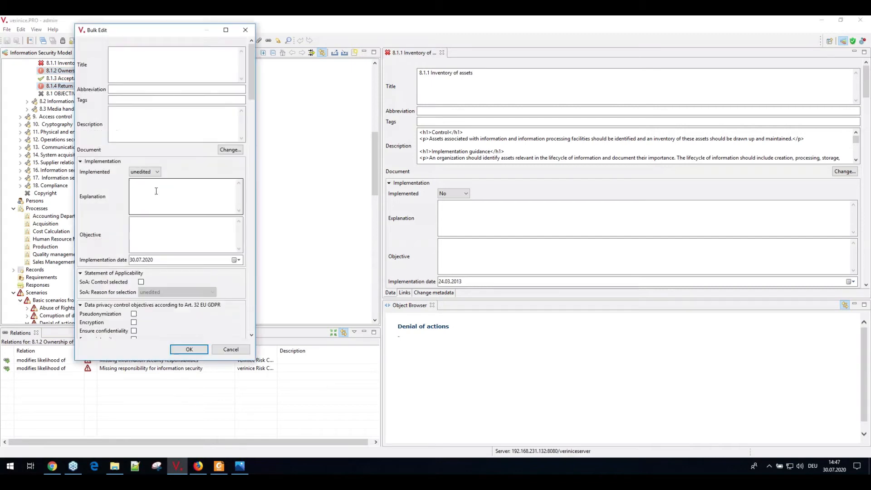
{"action": "left_click", "coordinate": [155, 173]}
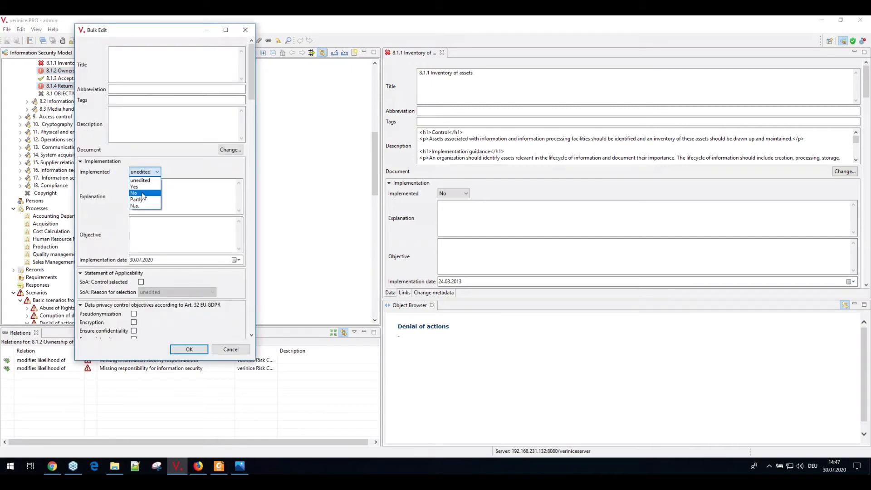
{"action": "left_click", "coordinate": [137, 199]}
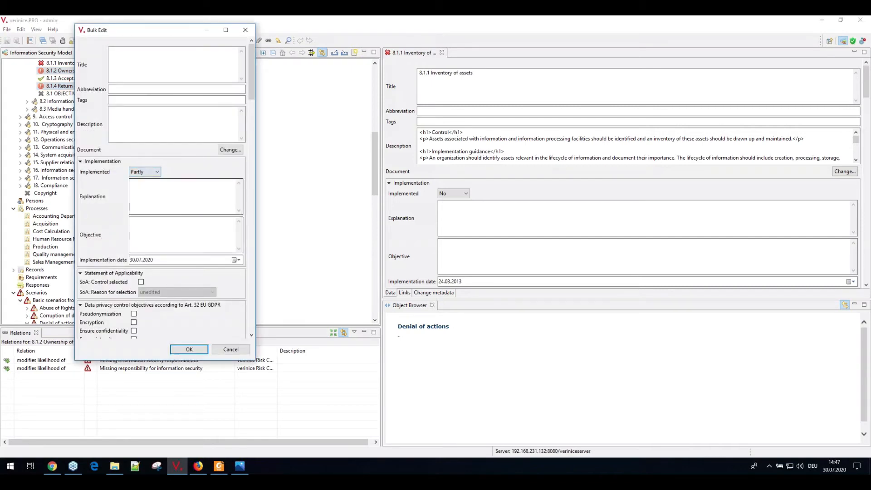
{"action": "left_click", "coordinate": [189, 349]}
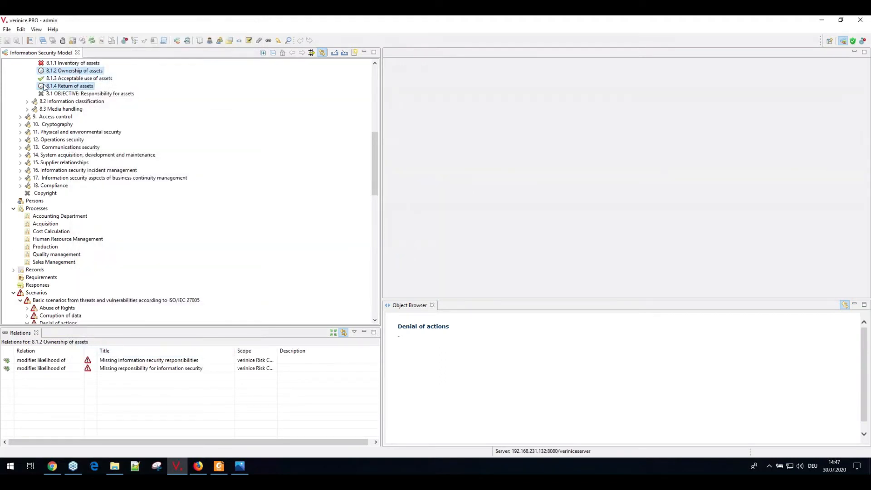
{"action": "left_click", "coordinate": [42, 87]}
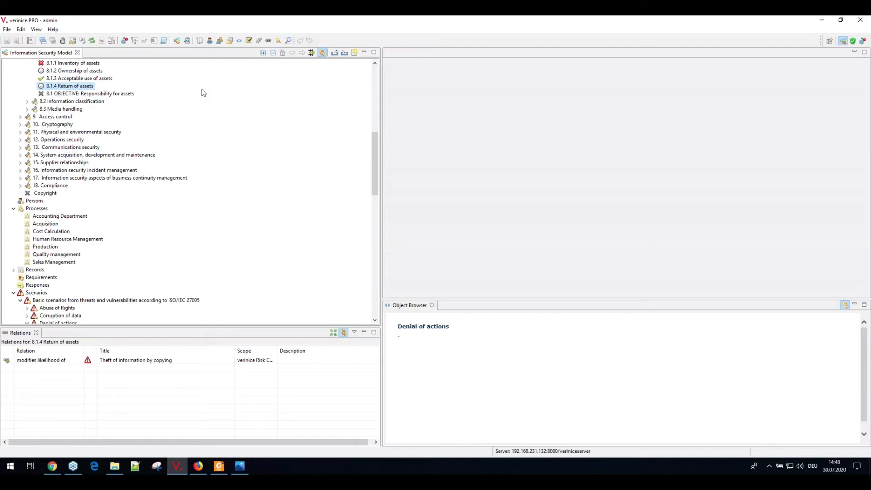
Switch to Photos to view the risk model diagram RM_ISM_Standard_EN.png, and return to verinice
{"action": "scroll", "coordinate": [239, 207], "scroll_direction": "up", "scroll_amount": 5}
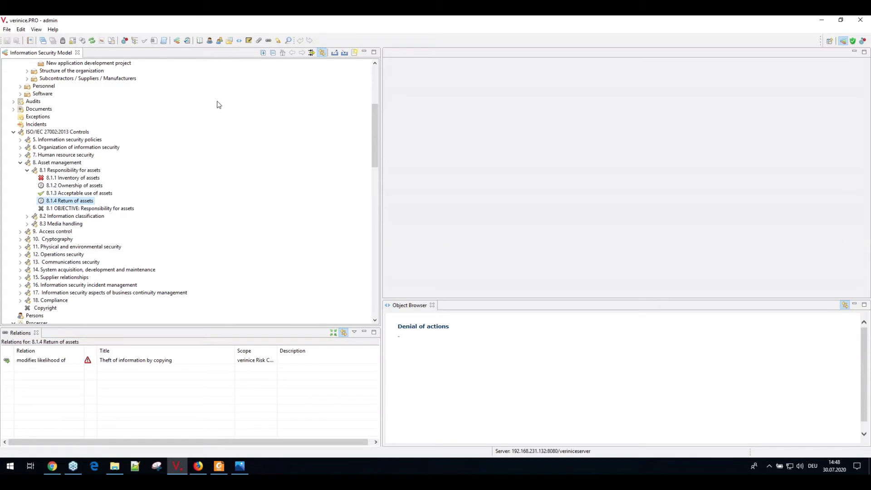
{"action": "left_click", "coordinate": [239, 467]}
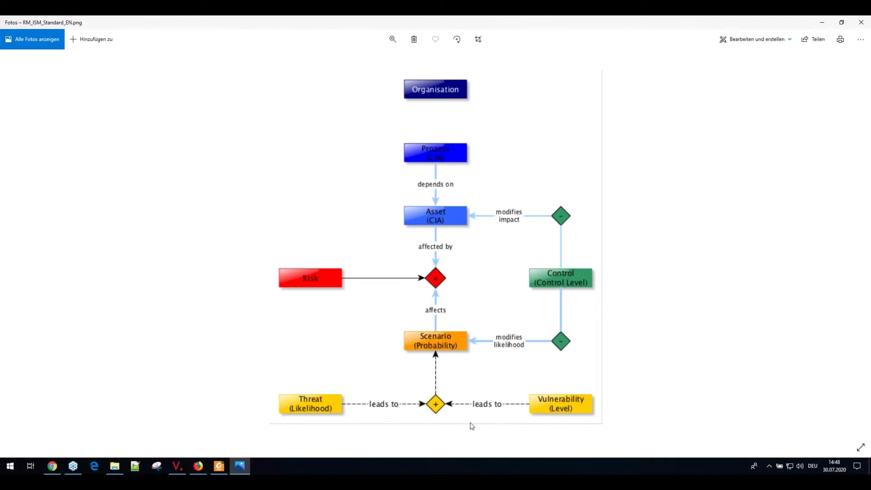
{"action": "left_click", "coordinate": [177, 466]}
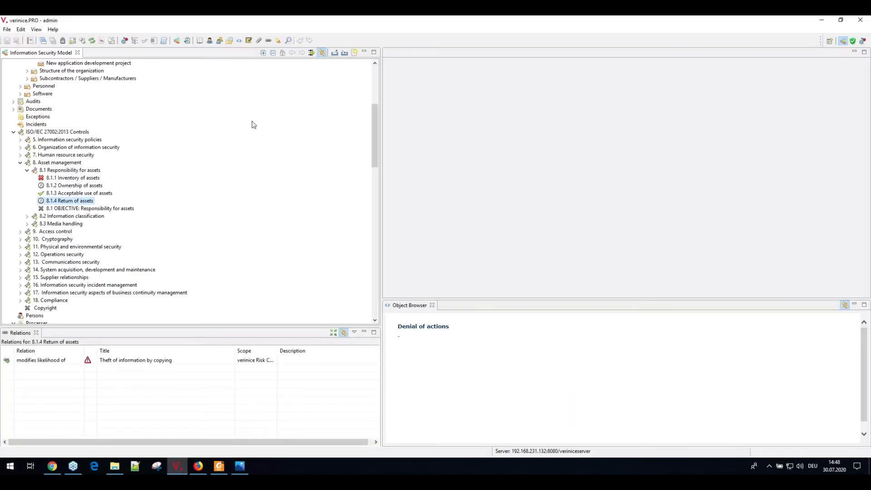
Run the ISO/IEC 27005 risk analysis on the organization verinice Risk Catalogue according to ISO IEC 27001:2013 EN
{"action": "left_click", "coordinate": [102, 41]}
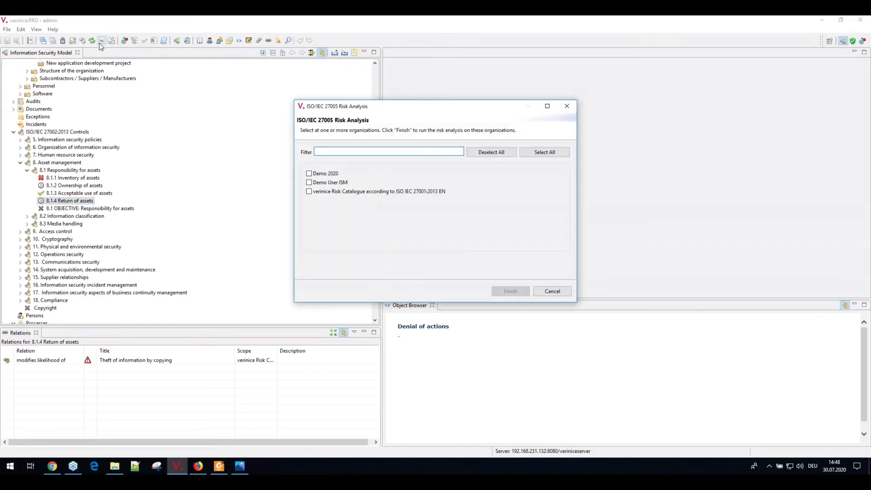
{"action": "left_click", "coordinate": [310, 192]}
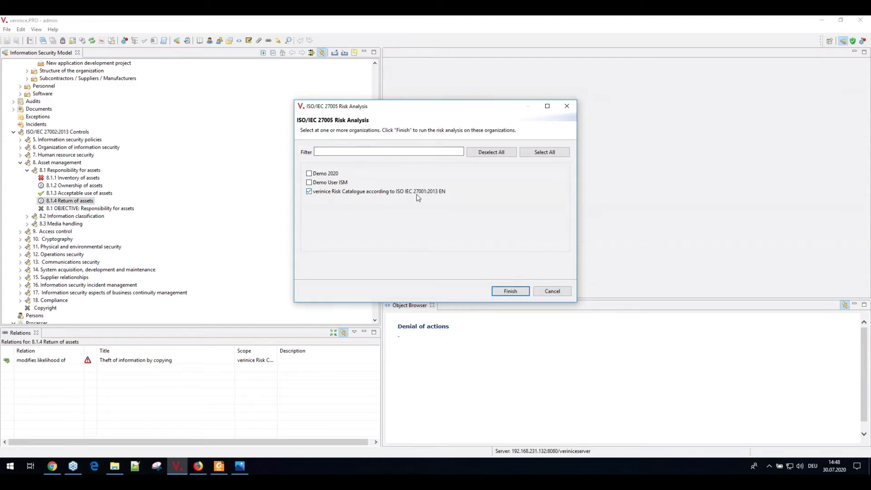
{"action": "left_click", "coordinate": [514, 295]}
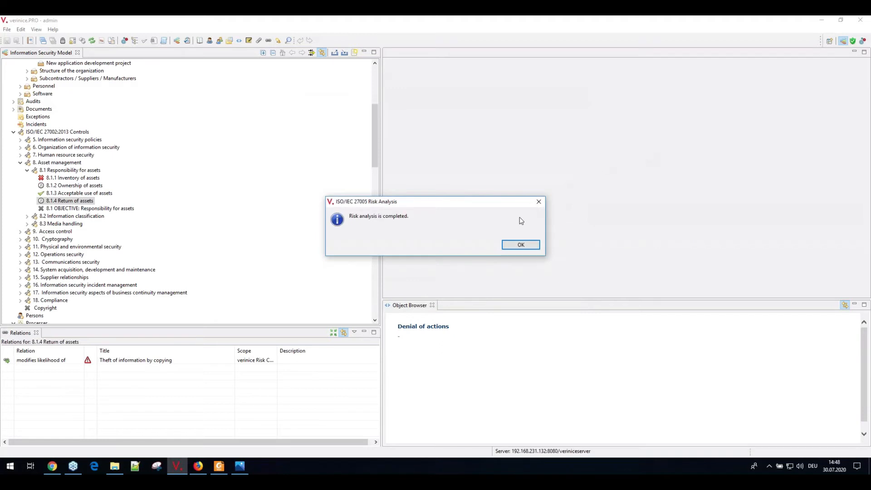
{"action": "left_click", "coordinate": [521, 244]}
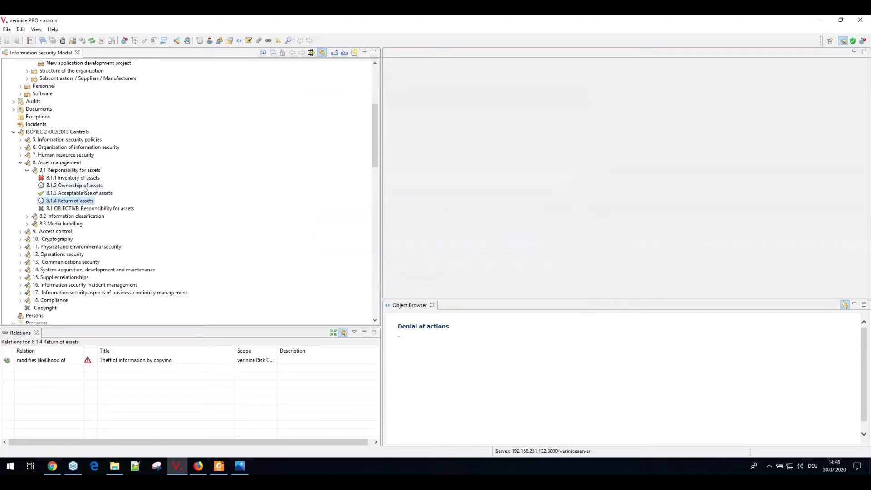
Open the scenario Repudiation of actions and examine its probabilities and the risk values on its link to Contracts with customers
{"action": "scroll", "coordinate": [97, 224], "scroll_direction": "down", "scroll_amount": 9}
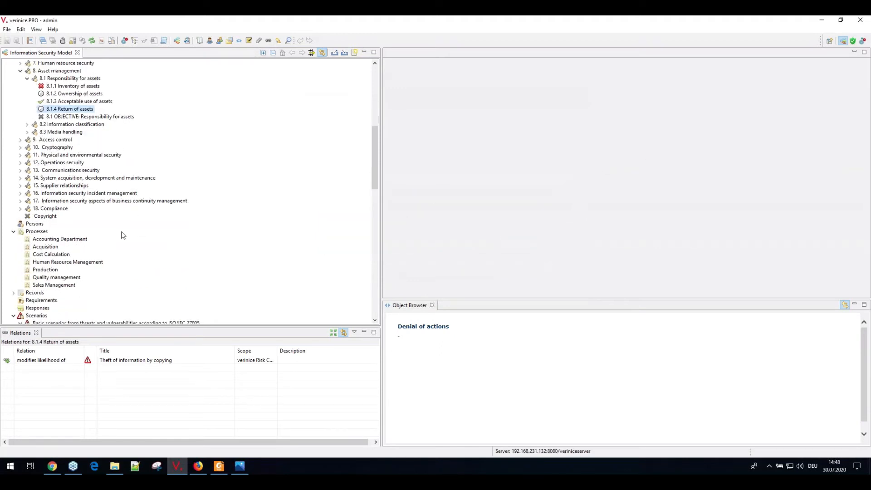
{"action": "left_click", "coordinate": [63, 246]}
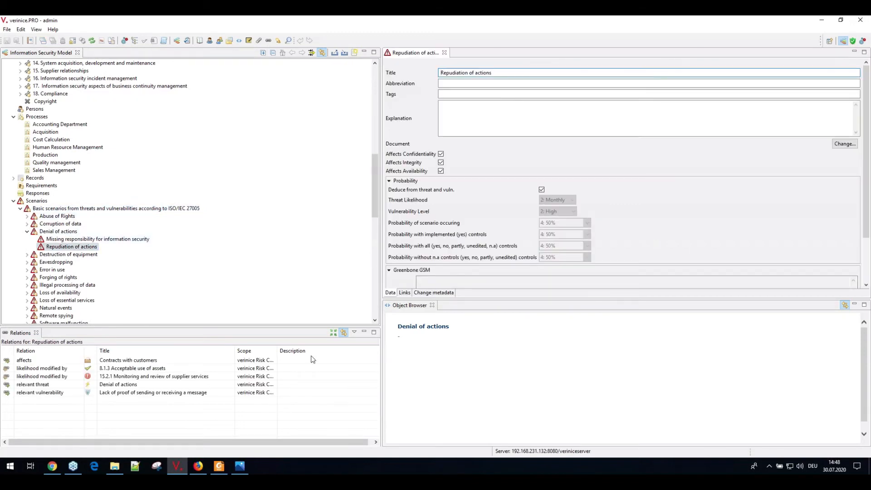
{"action": "left_click", "coordinate": [405, 293]}
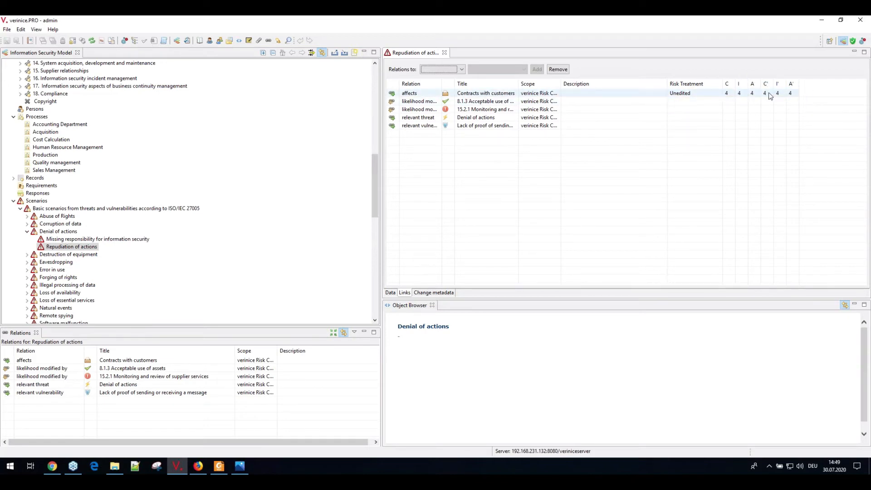
{"action": "left_click", "coordinate": [791, 93]}
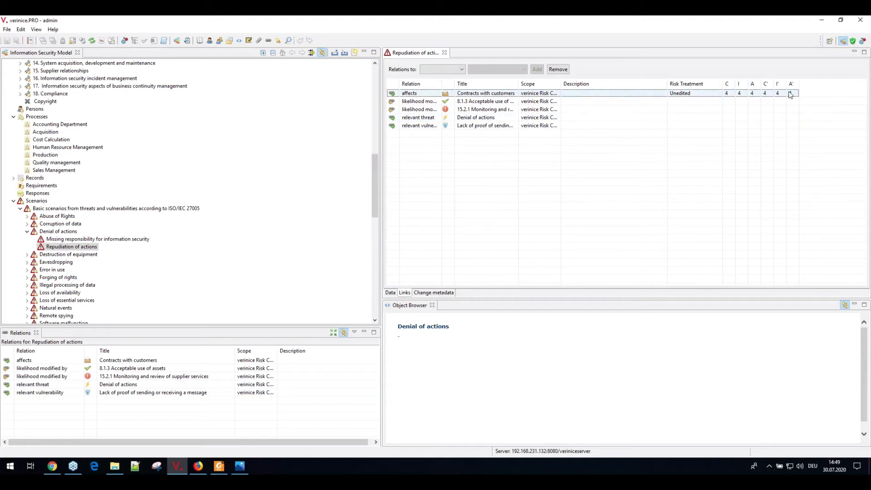
Set the control strength of 8.1.3 Acceptable use of assets to Modifies 2 levels for scenario probability and Modifies 1 level for confidentiality impact, and save
{"action": "double_click", "coordinate": [474, 103]}
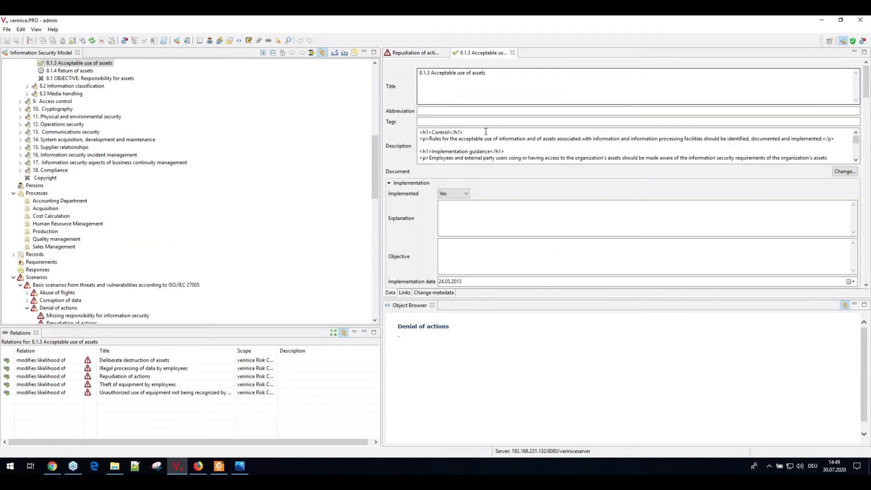
{"action": "left_click", "coordinate": [412, 183]}
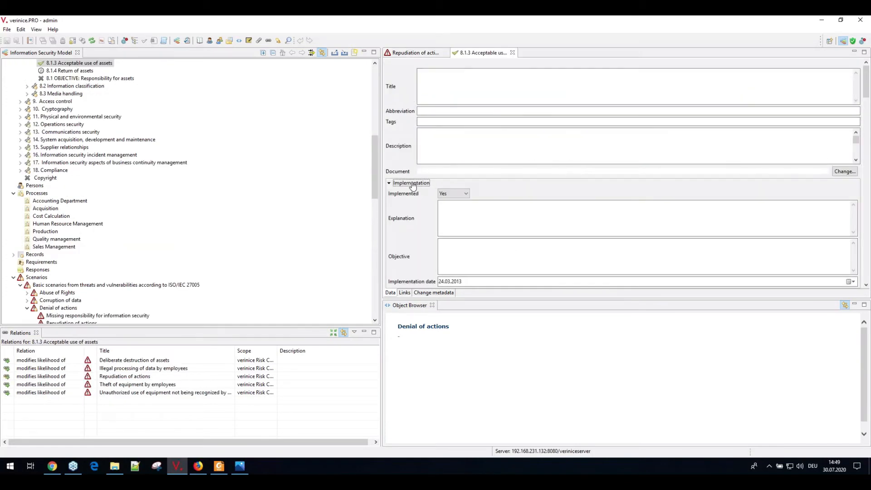
{"action": "scroll", "coordinate": [413, 193], "scroll_direction": "down", "scroll_amount": 2}
{"action": "scroll", "coordinate": [410, 194], "scroll_direction": "down", "scroll_amount": 10}
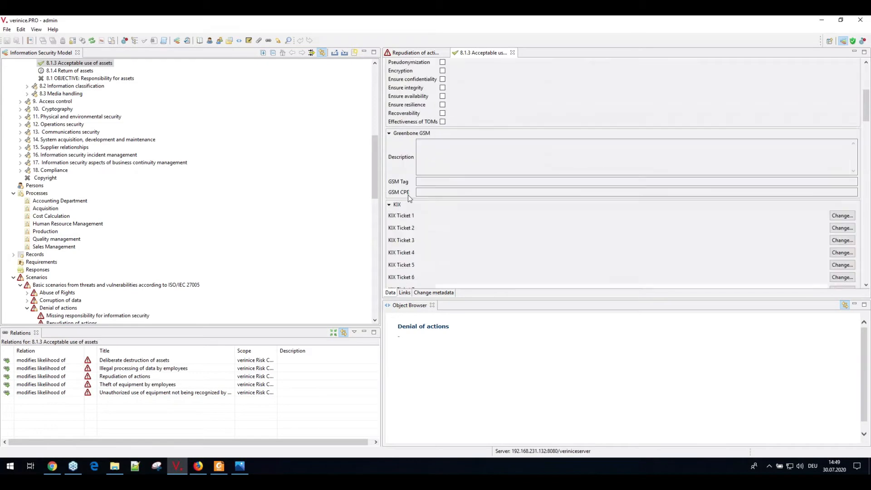
{"action": "scroll", "coordinate": [407, 195], "scroll_direction": "down", "scroll_amount": 3}
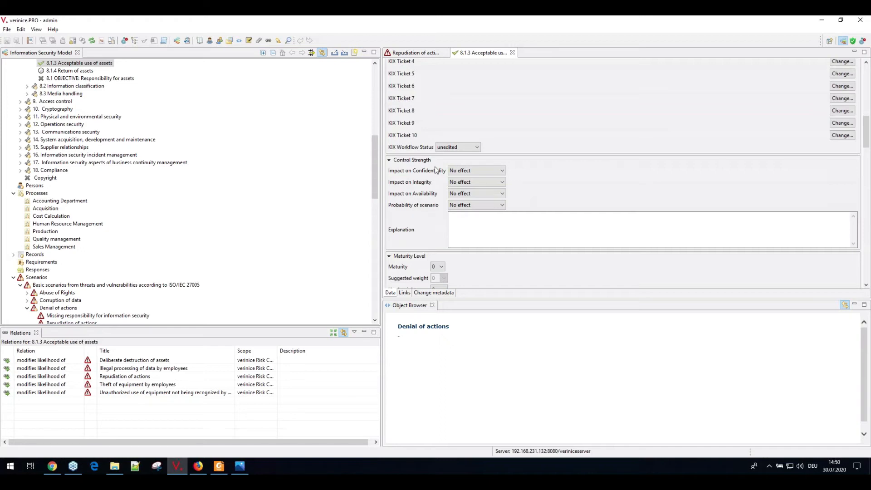
{"action": "left_click", "coordinate": [502, 204]}
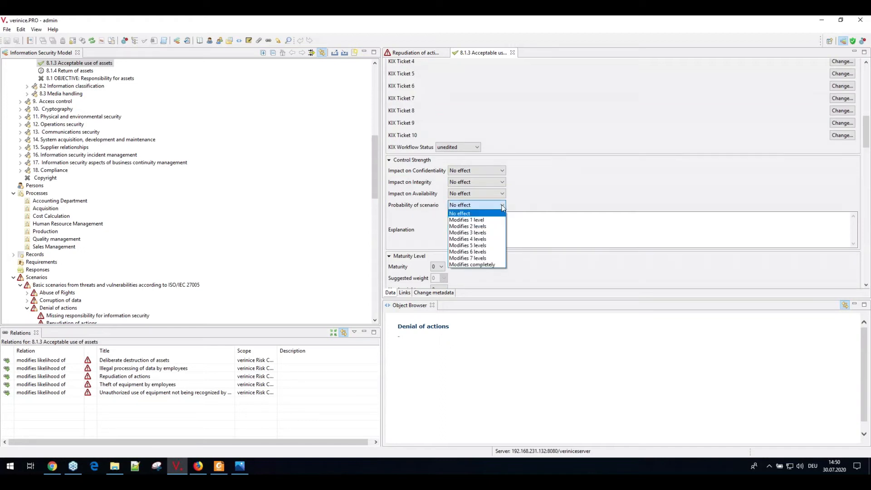
{"action": "left_click", "coordinate": [475, 227]}
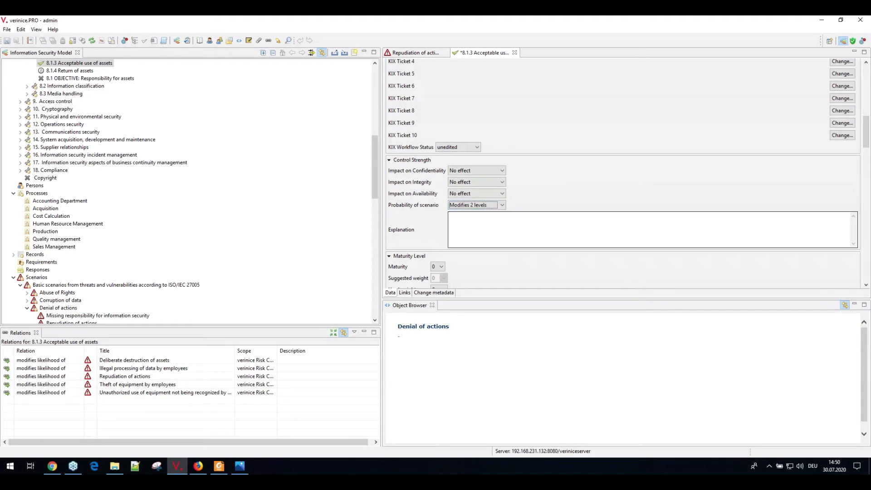
{"action": "left_click", "coordinate": [503, 171]}
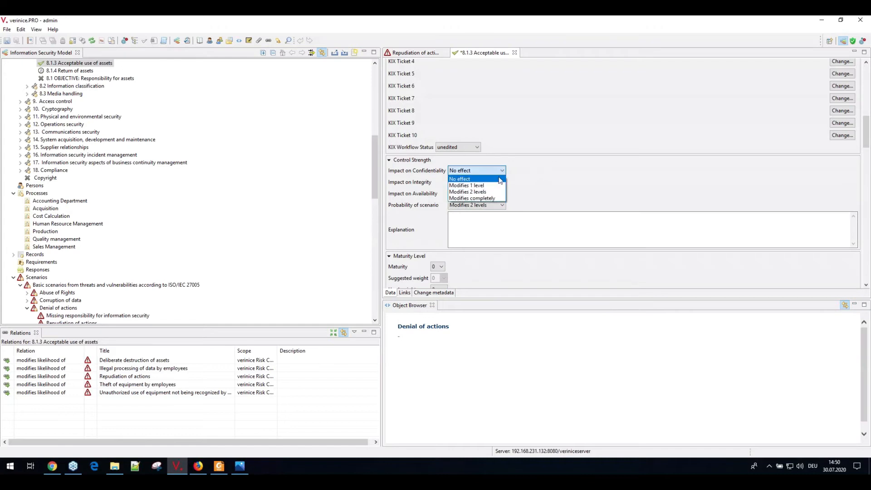
{"action": "left_click", "coordinate": [497, 186]}
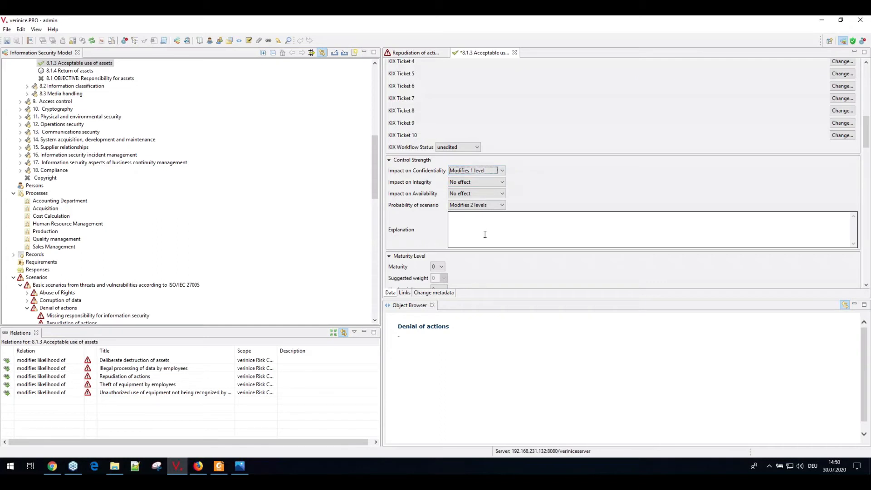
{"action": "key", "text": "ctrl+s"}
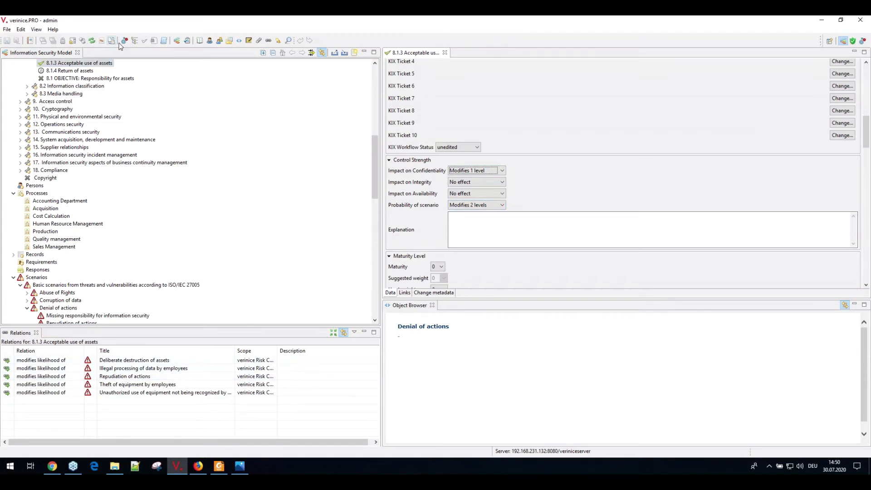
Rerun the ISO/IEC 27005 risk analysis for verinice Risk Catalogue according to ISO IEC 27001:2013 EN with the changed control strength
{"action": "left_click", "coordinate": [102, 41]}
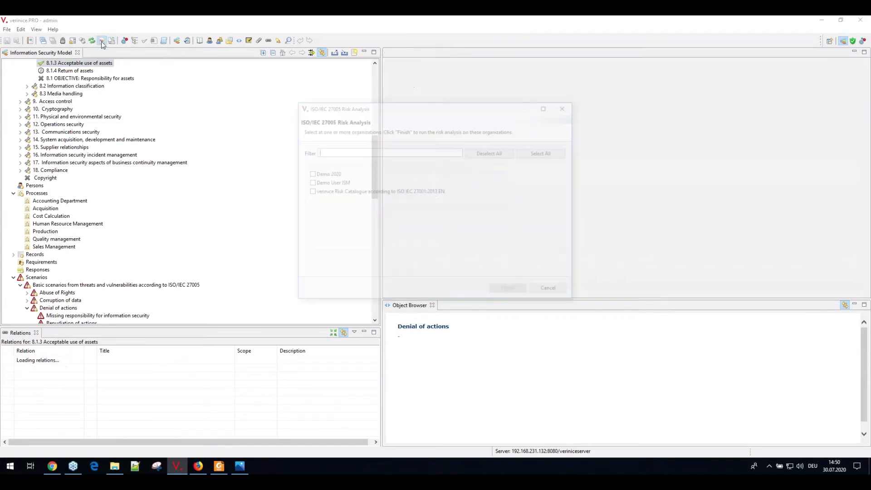
{"action": "left_click", "coordinate": [309, 191]}
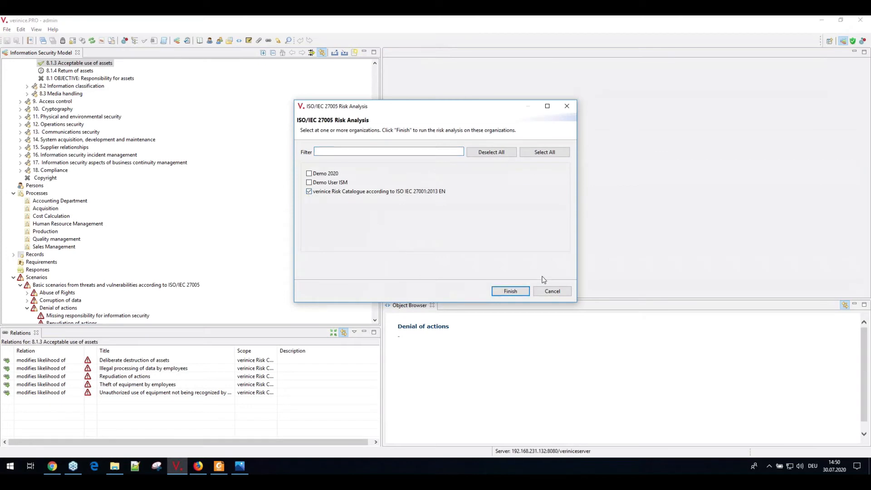
{"action": "left_click", "coordinate": [510, 291]}
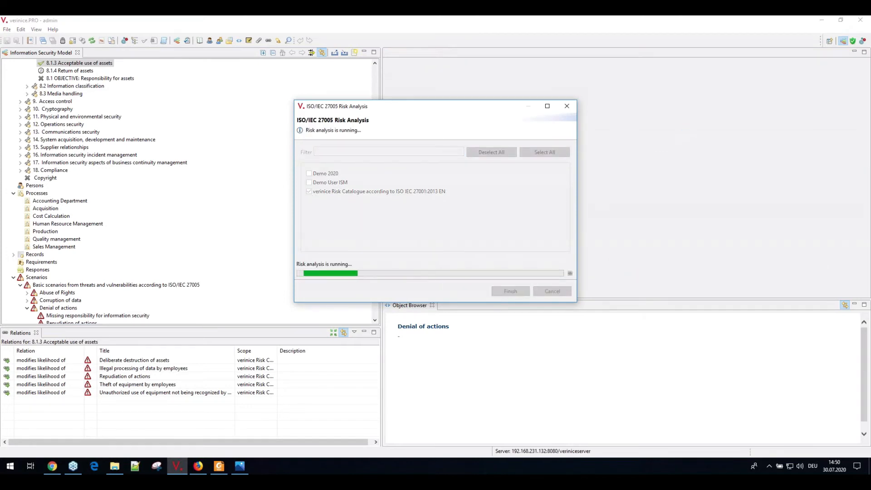
{"action": "left_click", "coordinate": [528, 245]}
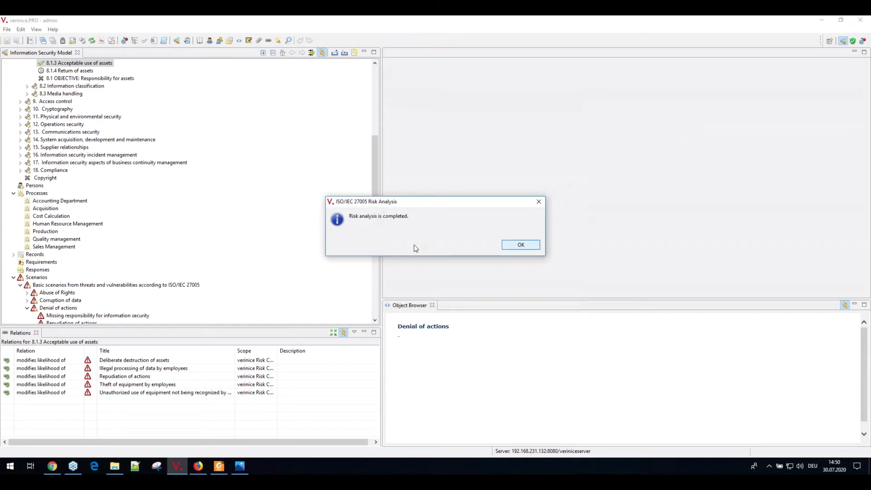
Reopen the scenario Repudiation of actions and check its probabilities with controls and the risk values on its link to Contracts with customers
{"action": "double_click", "coordinate": [125, 377]}
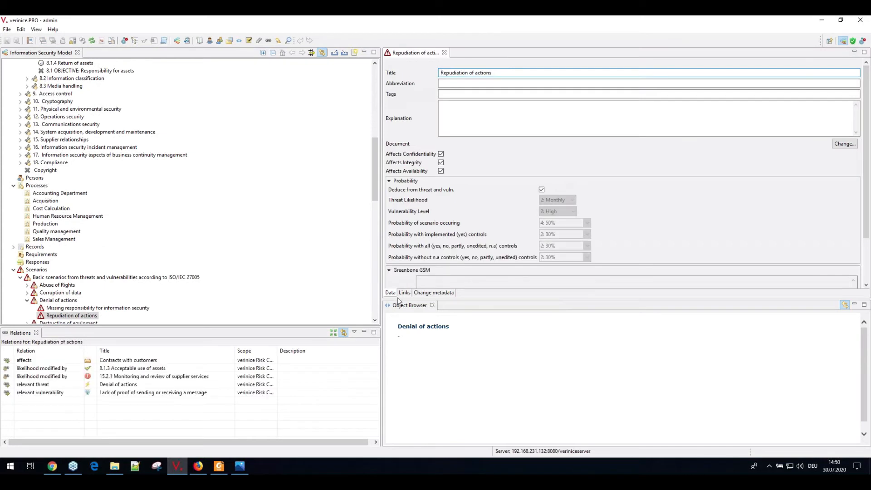
{"action": "left_click", "coordinate": [403, 293]}
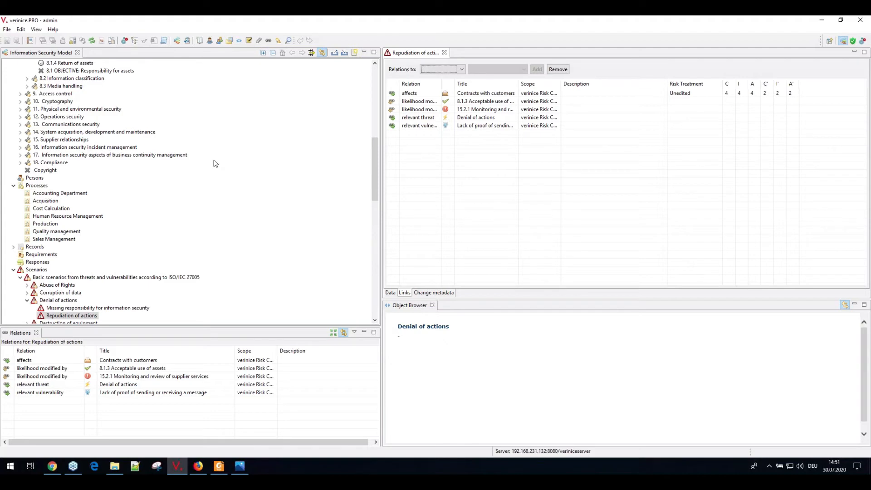
Look through the report templates offered for report generation, including the ISM-ISO ones, and leave the dialog without generating a report
{"action": "left_click", "coordinate": [7, 30]}
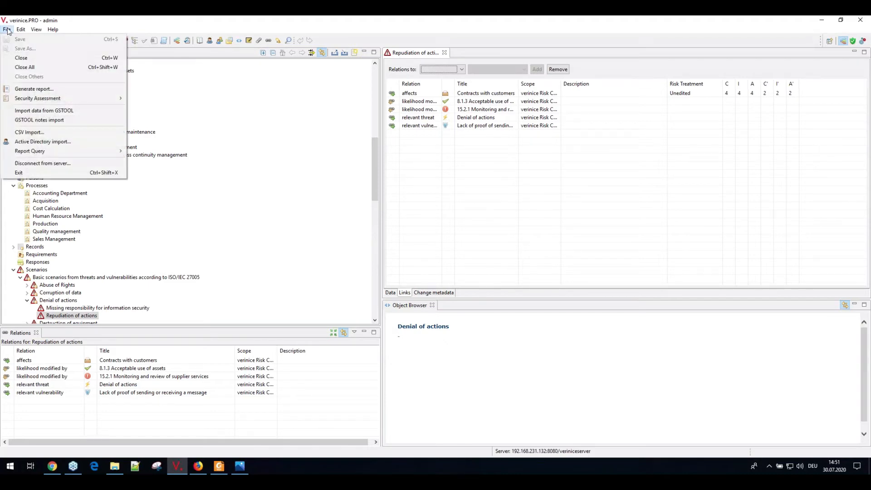
{"action": "left_click", "coordinate": [45, 89]}
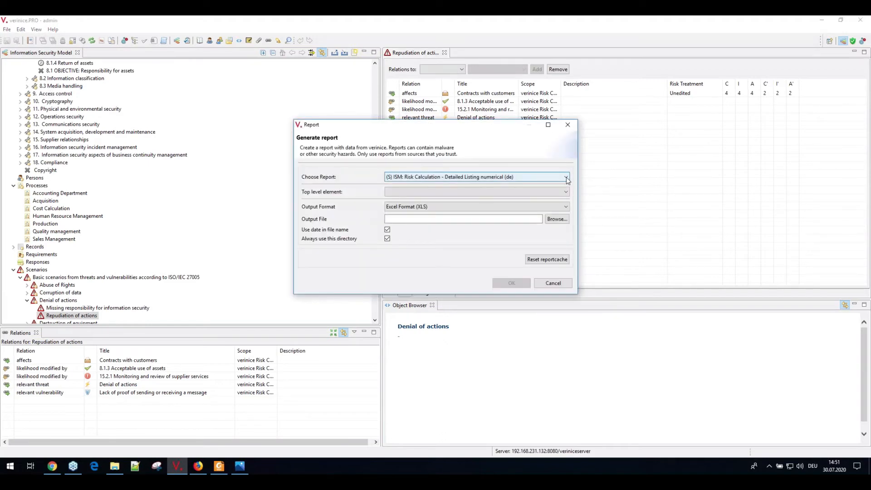
{"action": "left_click", "coordinate": [566, 177]}
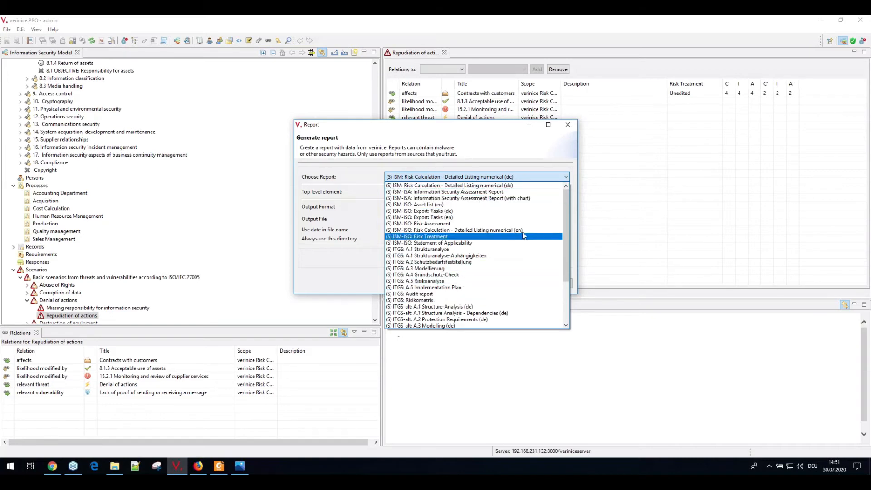
{"action": "mouse_move", "coordinate": [566, 213]}
{"action": "left_mouse_down"}
{"action": "mouse_move", "coordinate": [566, 273]}
{"action": "mouse_move", "coordinate": [567, 203]}
{"action": "left_mouse_up"}
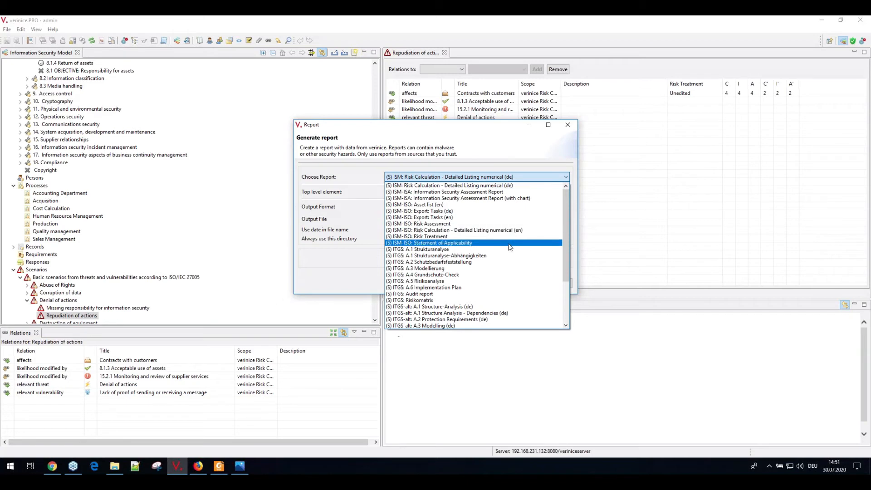
{"action": "left_click", "coordinate": [363, 170]}
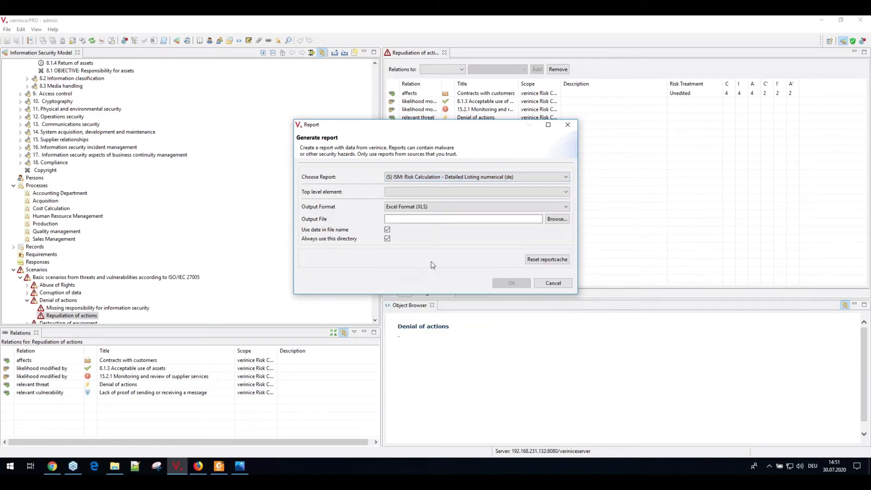
{"action": "left_click", "coordinate": [562, 283]}
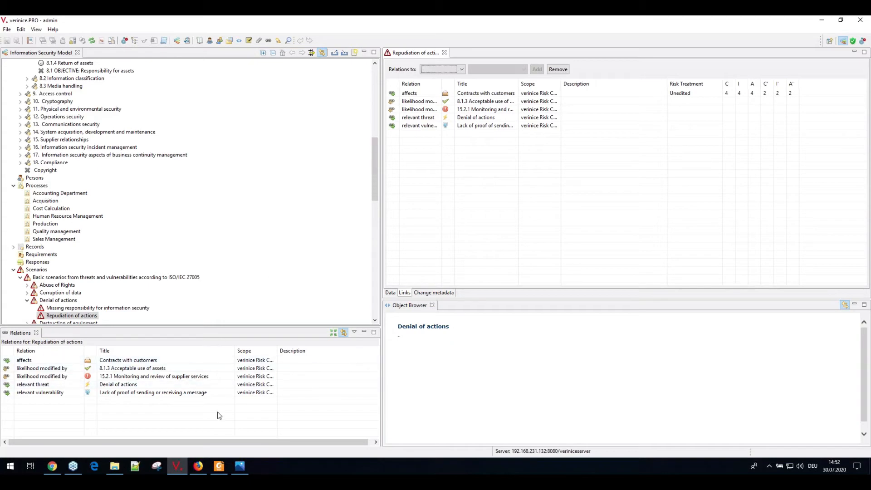
Switch to Foxit Reader and examine the risk acceptance criteria and risk classification in ISMRiskManagementResults-Sample.pdf
{"action": "left_click", "coordinate": [221, 467]}
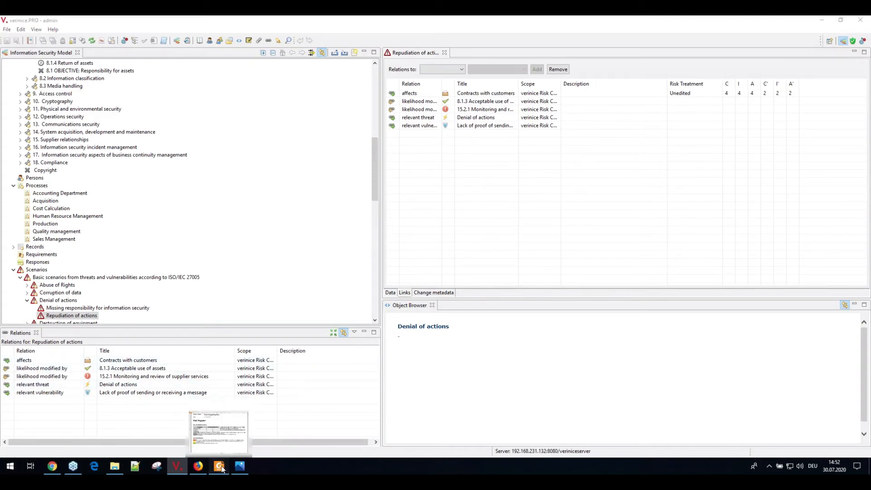
{"action": "scroll", "coordinate": [223, 199], "scroll_direction": "up", "scroll_amount": 3}
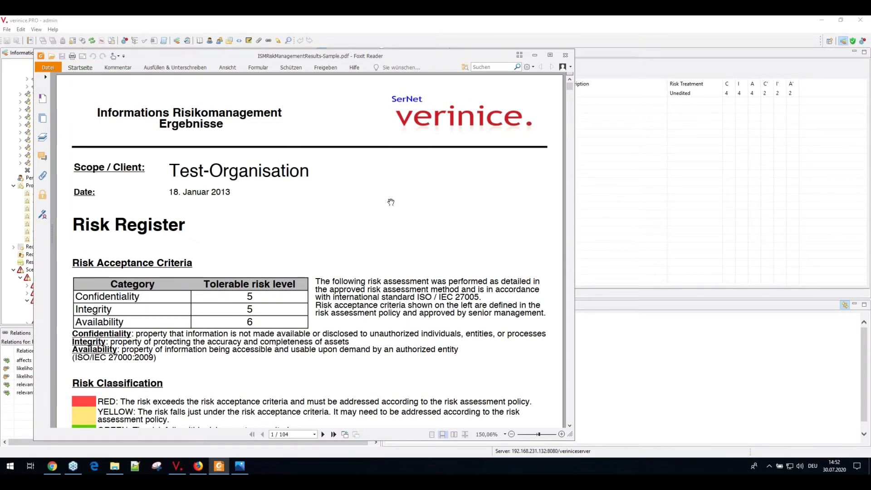
{"action": "scroll", "coordinate": [391, 201], "scroll_direction": "down", "scroll_amount": 1}
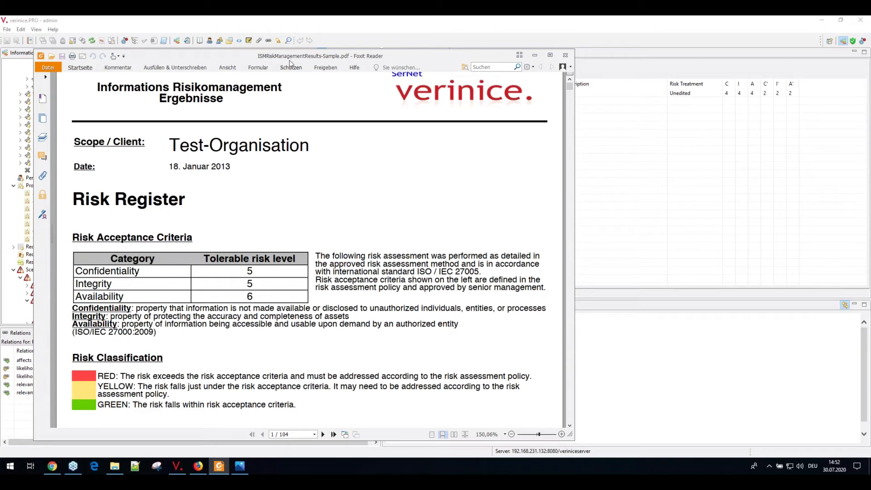
{"action": "left_click_drag", "start_coordinate": [278, 49], "coordinate": [259, 32]}
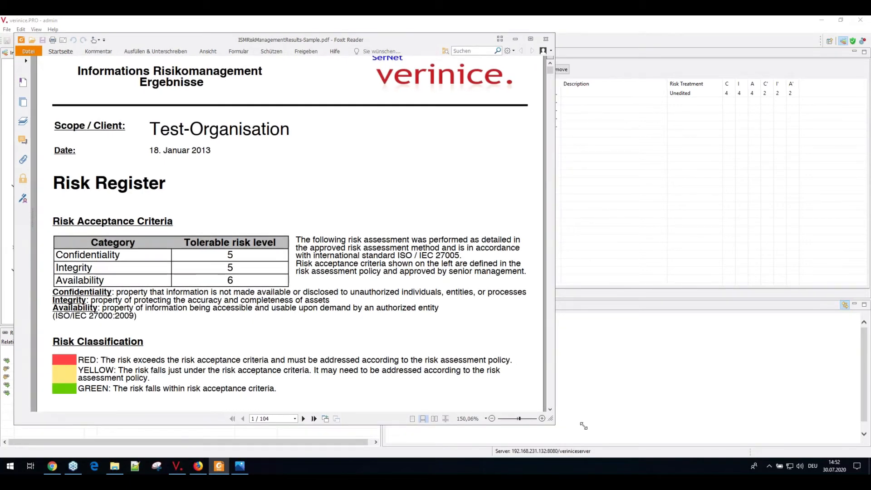
{"action": "scroll", "coordinate": [363, 411], "scroll_direction": "down", "scroll_amount": 12}
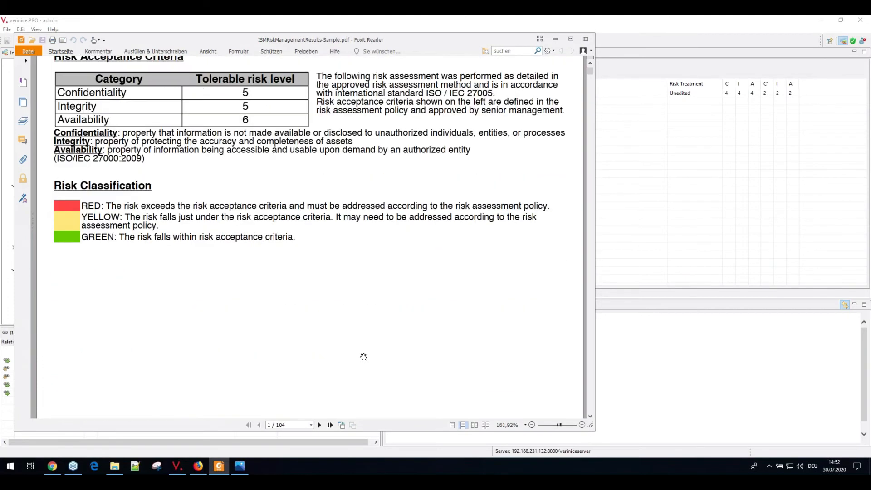
Examine the Identified Risks chart for confidentiality, integrity and availability on page 2 of the sample report
{"action": "scroll", "coordinate": [363, 355], "scroll_direction": "down", "scroll_amount": 8}
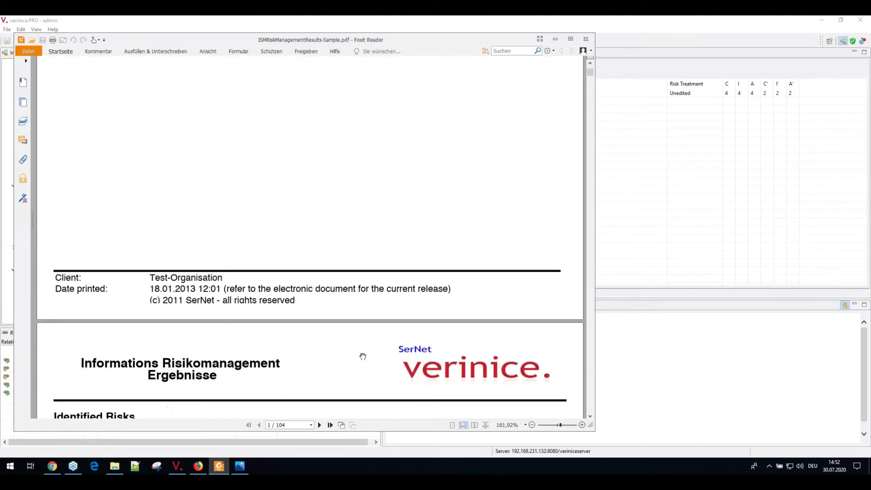
{"action": "scroll", "coordinate": [362, 357], "scroll_direction": "down", "scroll_amount": 8}
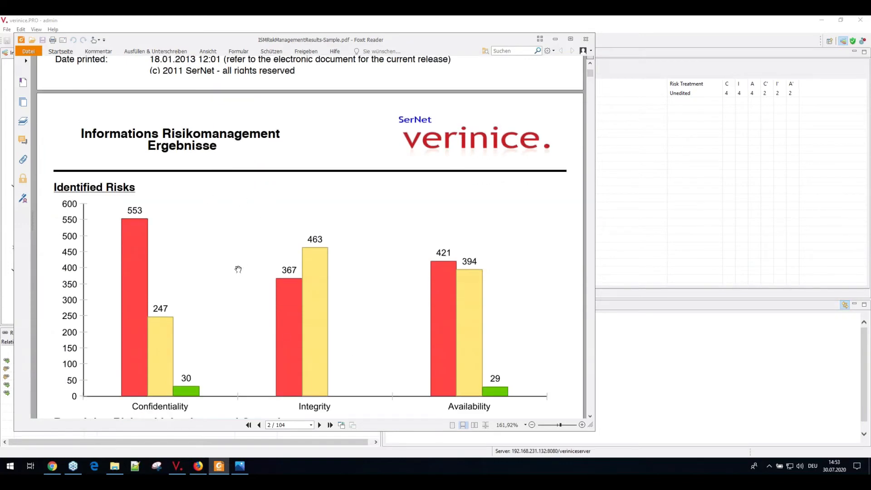
{"action": "scroll", "coordinate": [238, 269], "scroll_direction": "down", "scroll_amount": 2}
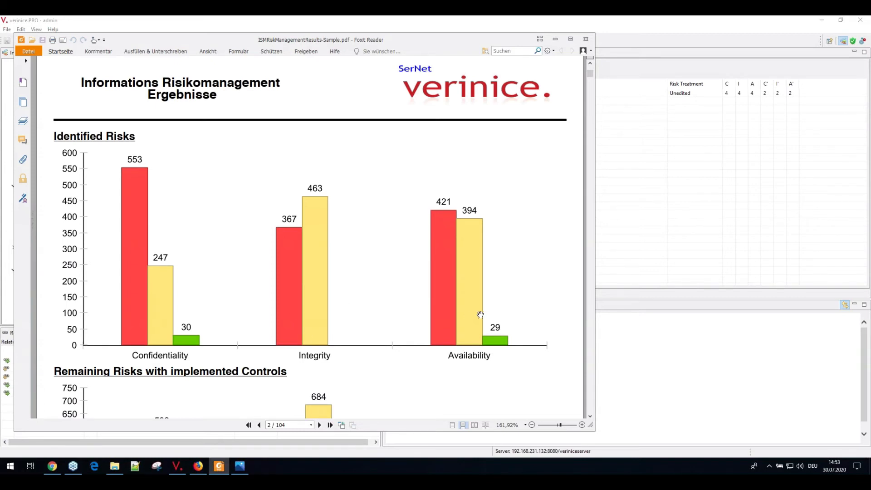
{"action": "scroll", "coordinate": [480, 315], "scroll_direction": "down", "scroll_amount": 3}
{"action": "scroll", "coordinate": [368, 327], "scroll_direction": "down", "scroll_amount": 2}
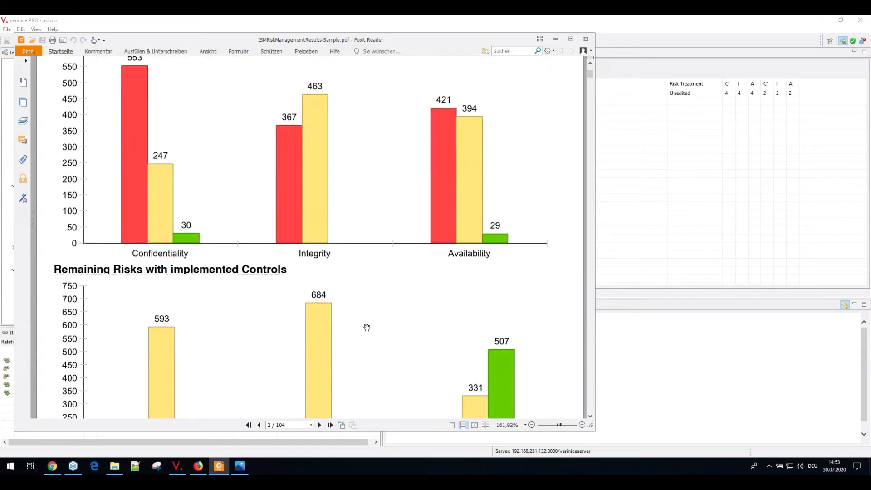
Zoom the report out to 117.71% and compare the Identified Risks chart with the Remaining Risks with implemented Controls chart
{"action": "left_click", "coordinate": [533, 425]}
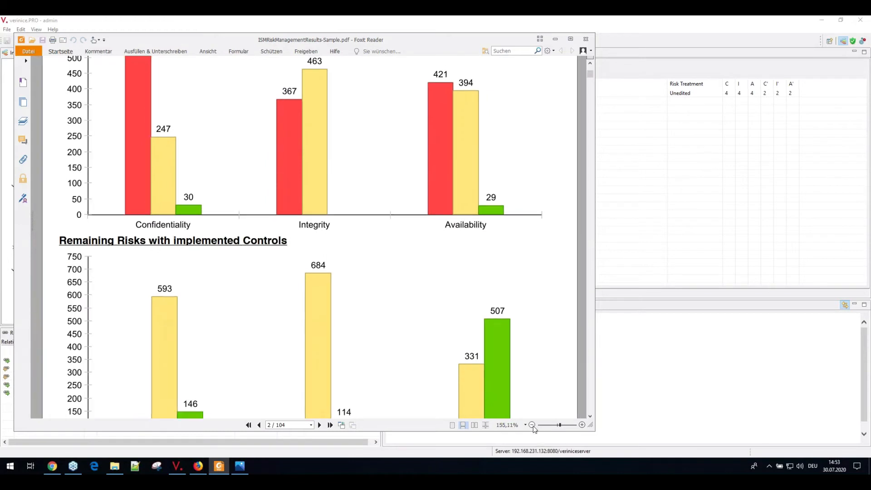
{"action": "left_click", "coordinate": [532, 425]}
{"action": "left_click", "coordinate": [532, 425]}
{"action": "left_click", "coordinate": [532, 424]}
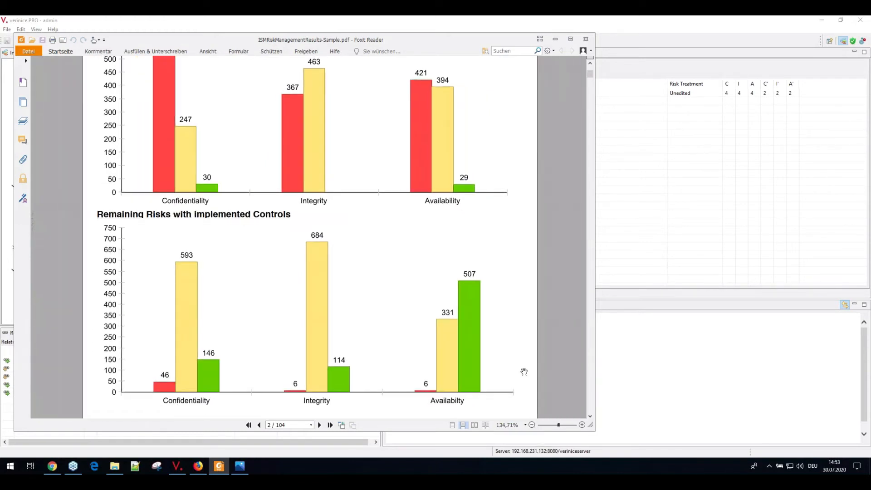
{"action": "scroll", "coordinate": [478, 336], "scroll_direction": "up", "scroll_amount": 1}
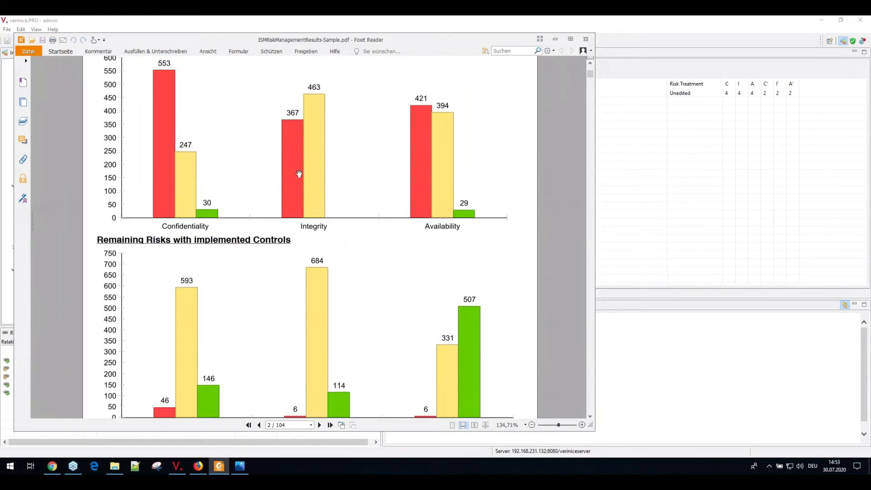
{"action": "scroll", "coordinate": [247, 202], "scroll_direction": "up", "scroll_amount": 1}
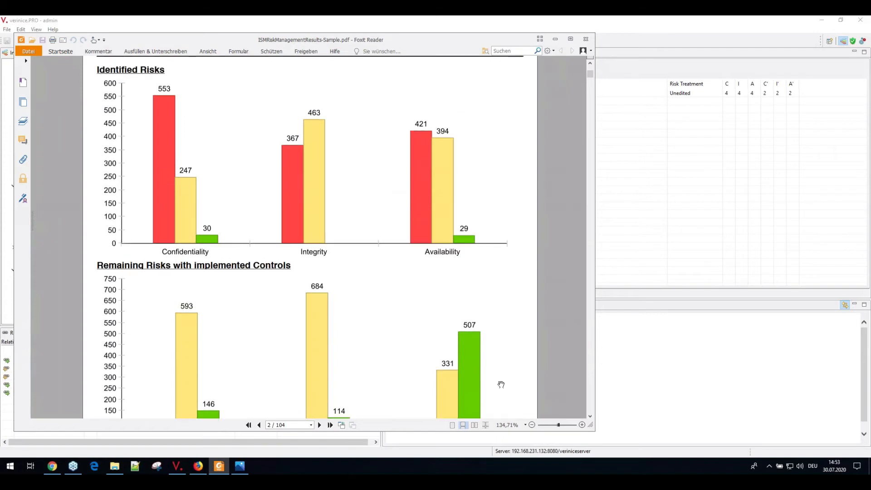
{"action": "left_click", "coordinate": [532, 425]}
{"action": "left_click", "coordinate": [532, 425]}
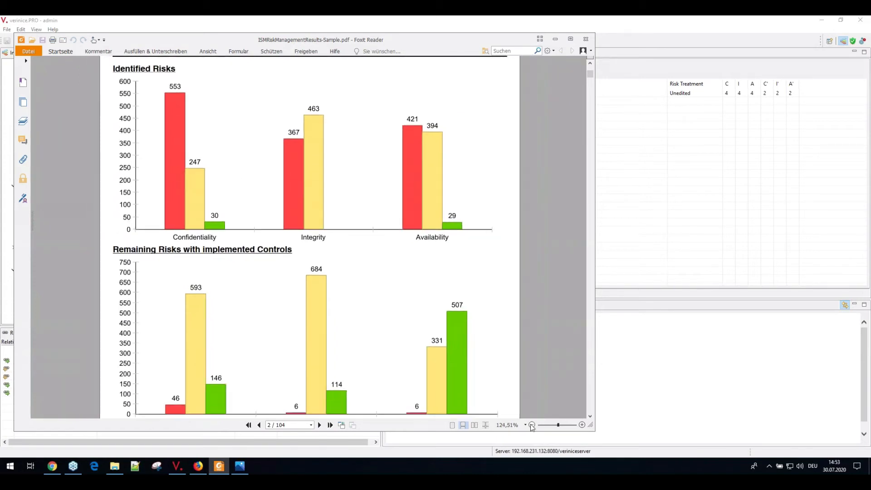
{"action": "left_click", "coordinate": [532, 424]}
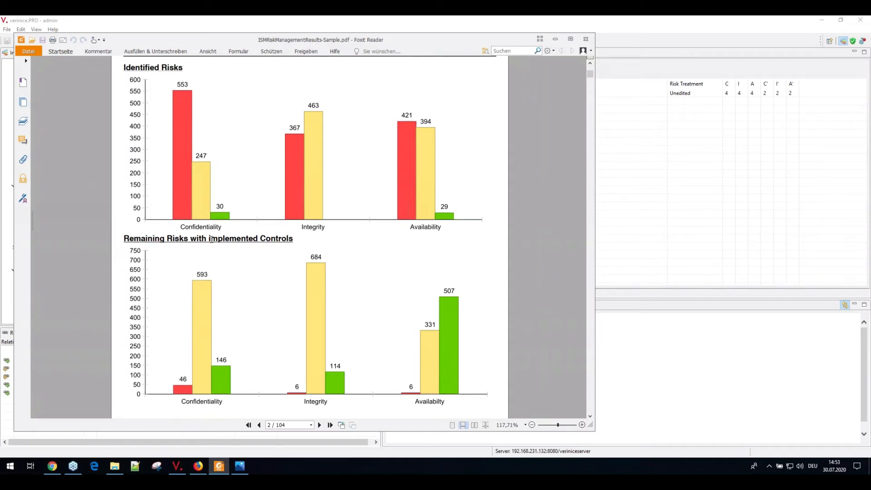
{"action": "left_click_drag", "start_coordinate": [211, 240], "coordinate": [290, 239]}
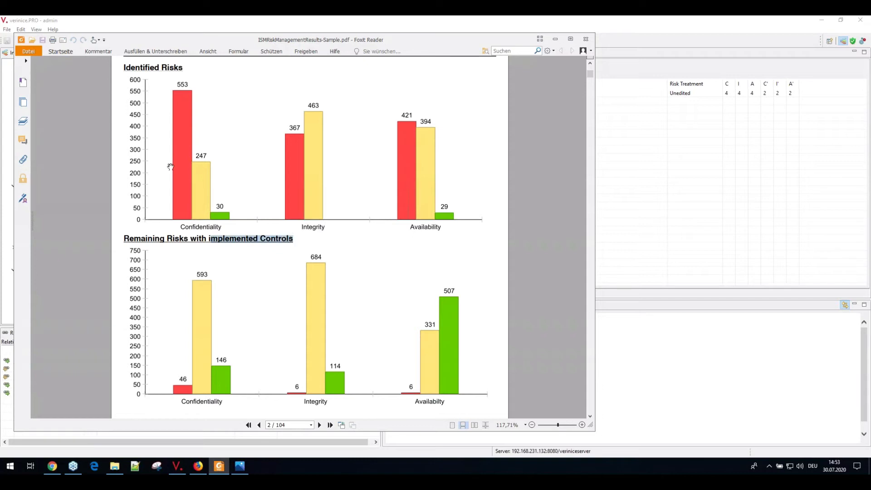
{"action": "left_click", "coordinate": [85, 194]}
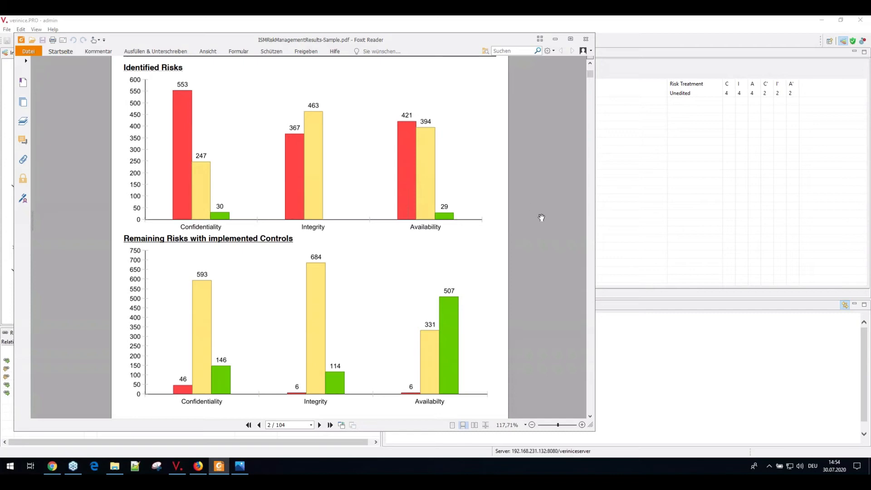
Examine the tables of assets with high risks without and with implemented controls, and the High Risk Areas without Controls chart
{"action": "scroll", "coordinate": [404, 237], "scroll_direction": "down", "scroll_amount": 1}
{"action": "scroll", "coordinate": [404, 236], "scroll_direction": "down", "scroll_amount": 5}
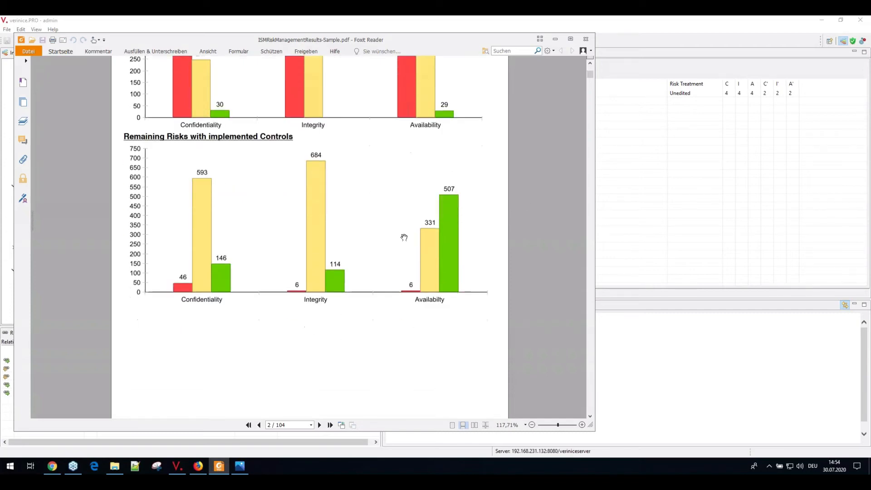
{"action": "scroll", "coordinate": [403, 237], "scroll_direction": "down", "scroll_amount": 4}
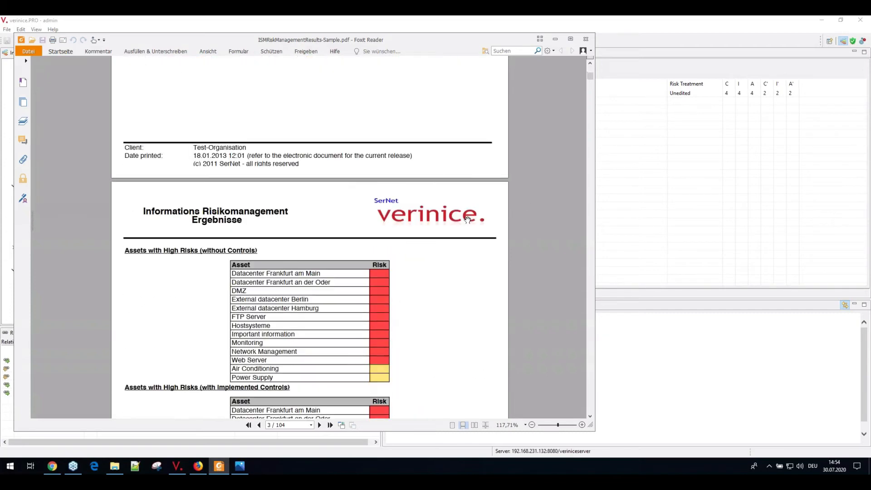
{"action": "scroll", "coordinate": [467, 219], "scroll_direction": "down", "scroll_amount": 3}
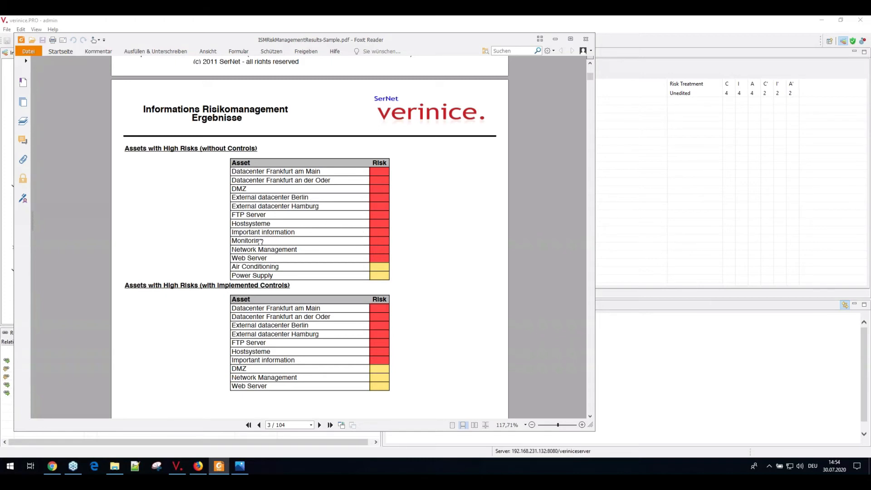
{"action": "scroll", "coordinate": [265, 238], "scroll_direction": "down", "scroll_amount": 1}
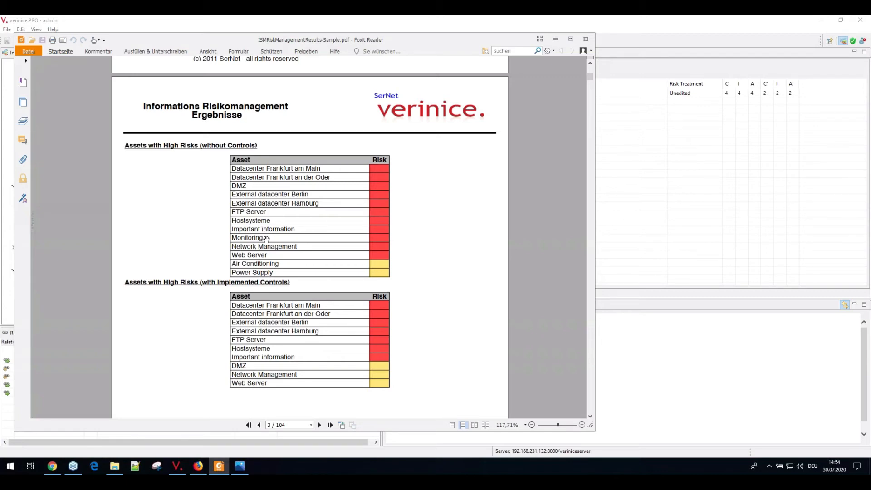
{"action": "scroll", "coordinate": [268, 238], "scroll_direction": "down", "scroll_amount": 5}
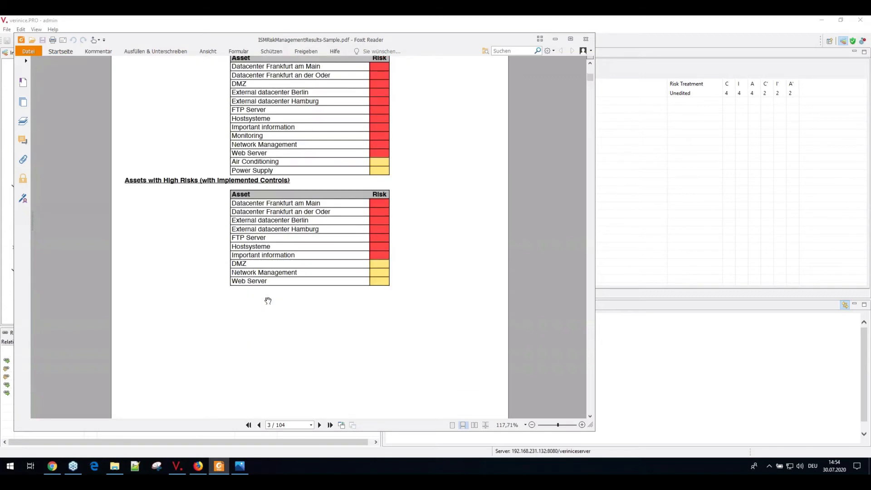
{"action": "scroll", "coordinate": [267, 301], "scroll_direction": "down", "scroll_amount": 6}
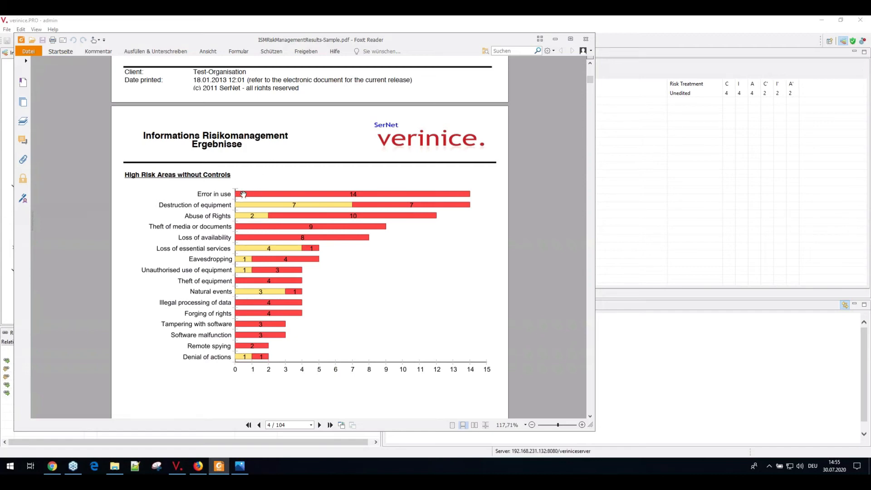
Examine the High Risk Areas with Implemented Controls chart and the detailed risk tables in the sample report, and close the report
{"action": "scroll", "coordinate": [154, 247], "scroll_direction": "down", "scroll_amount": 10}
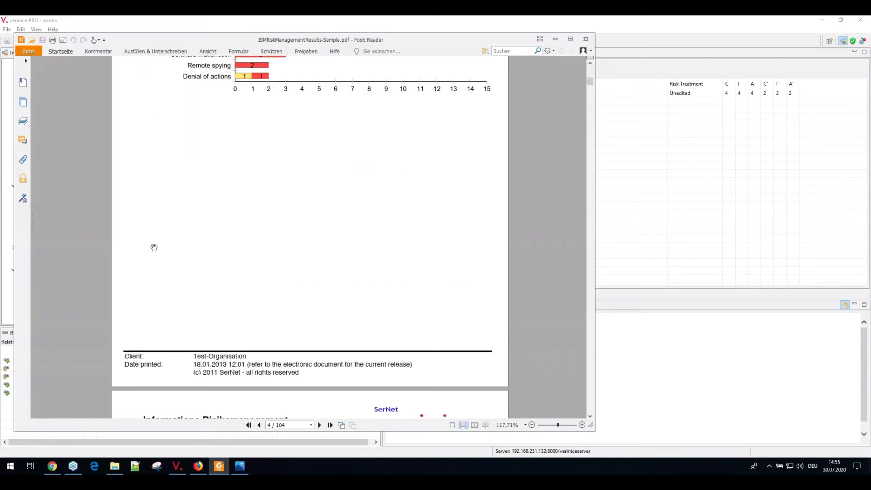
{"action": "scroll", "coordinate": [155, 247], "scroll_direction": "down", "scroll_amount": 4}
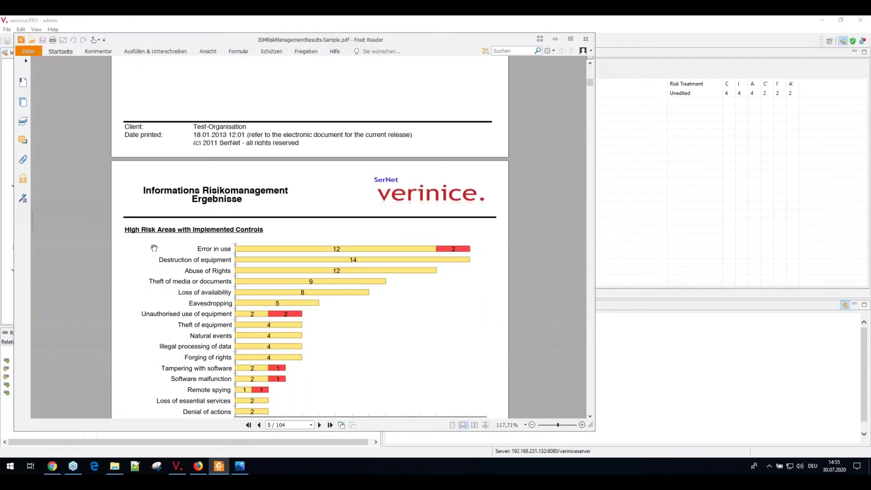
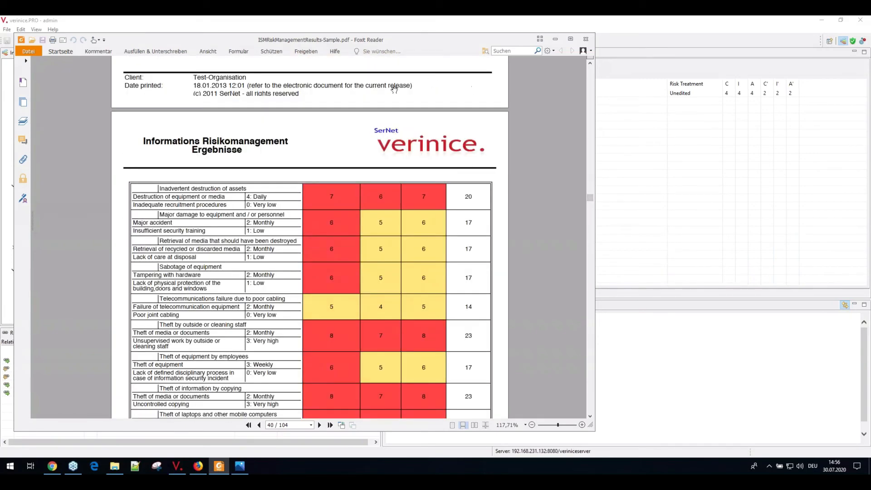
{"action": "left_click", "coordinate": [586, 39]}
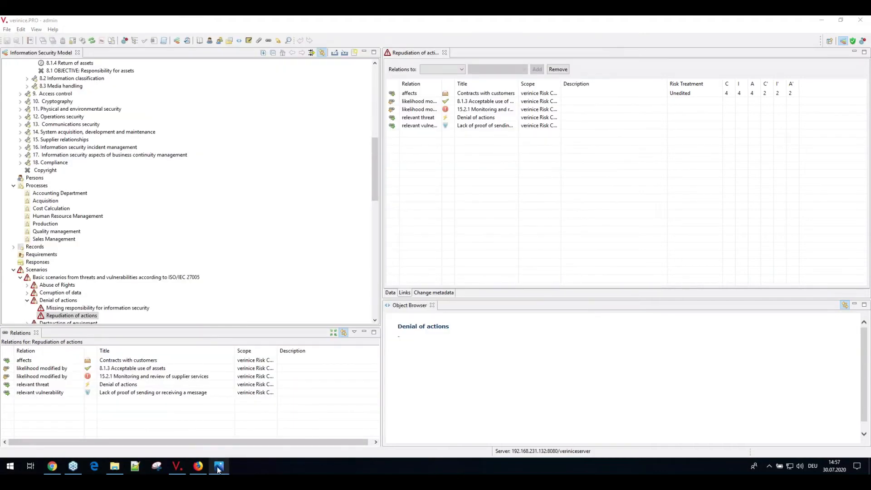
Switch to Photos to examine the risk model diagram RM_ISM_Standard_EN.png, and return to verinice
{"action": "left_click", "coordinate": [219, 465]}
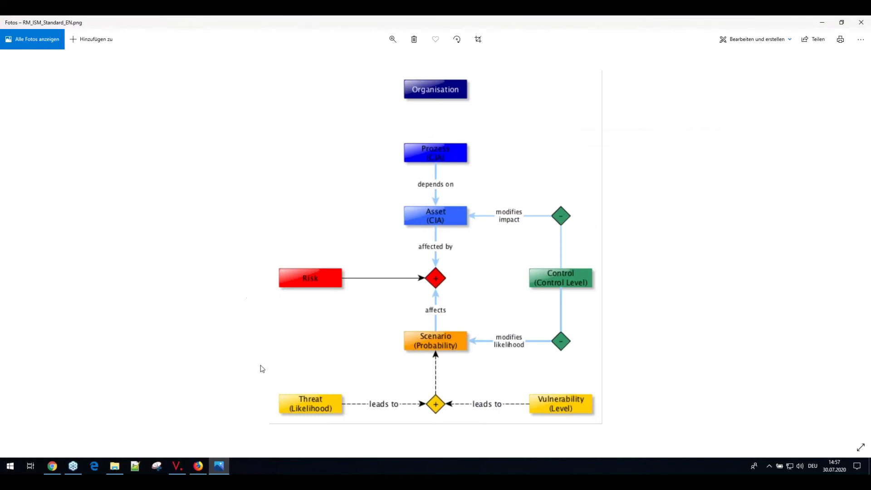
{"action": "left_click", "coordinate": [176, 465]}
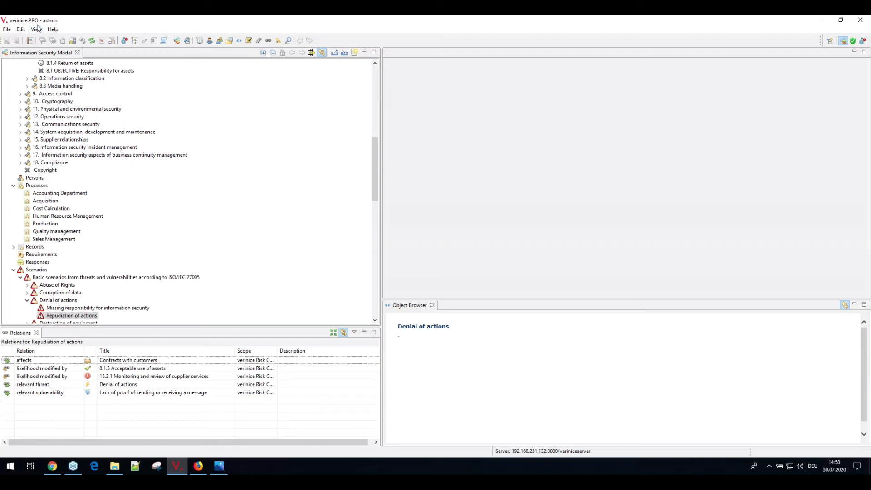
Close the Object Browser, Relations and Information Security Model views
{"action": "left_click", "coordinate": [432, 305]}
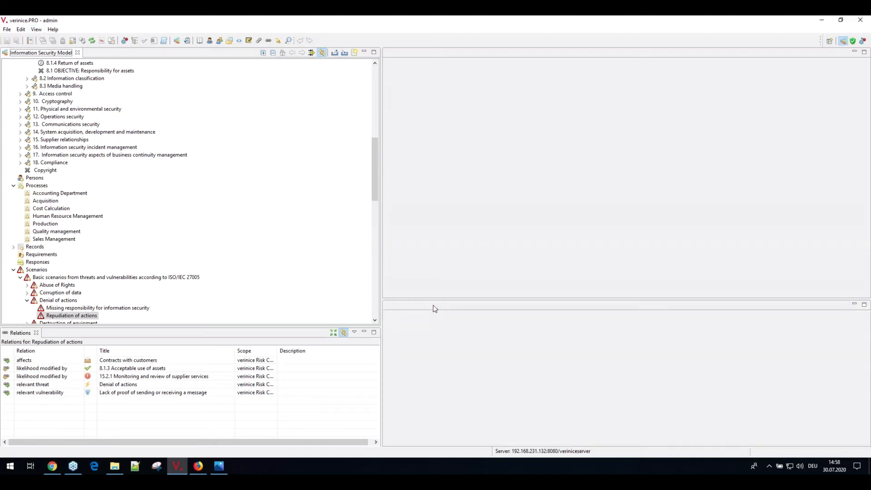
{"action": "left_click", "coordinate": [36, 333]}
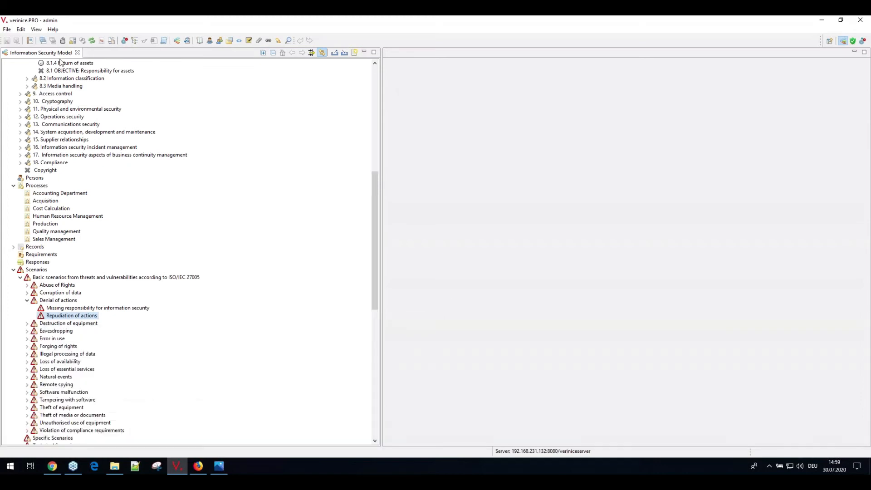
{"action": "left_click", "coordinate": [77, 53]}
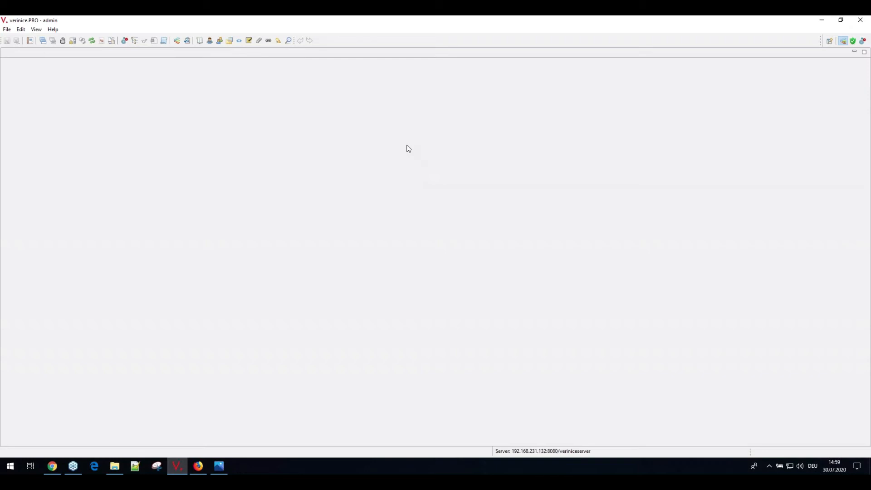
Reset the Information Security Management perspective to its defaults and close the Catalogs view
{"action": "right_click", "coordinate": [841, 41]}
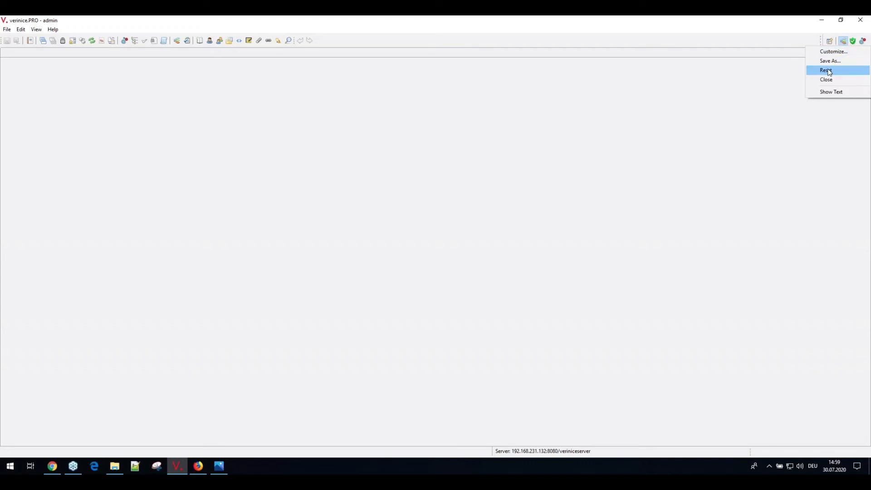
{"action": "left_click", "coordinate": [830, 70]}
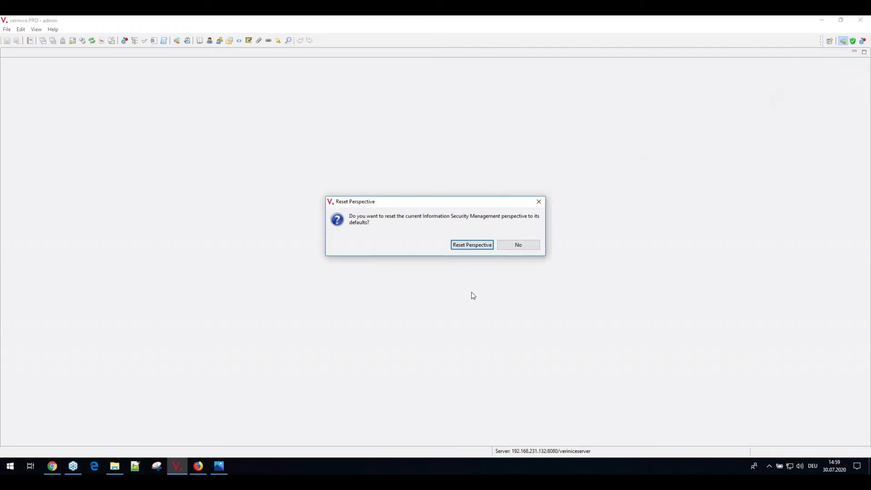
{"action": "left_click", "coordinate": [472, 248]}
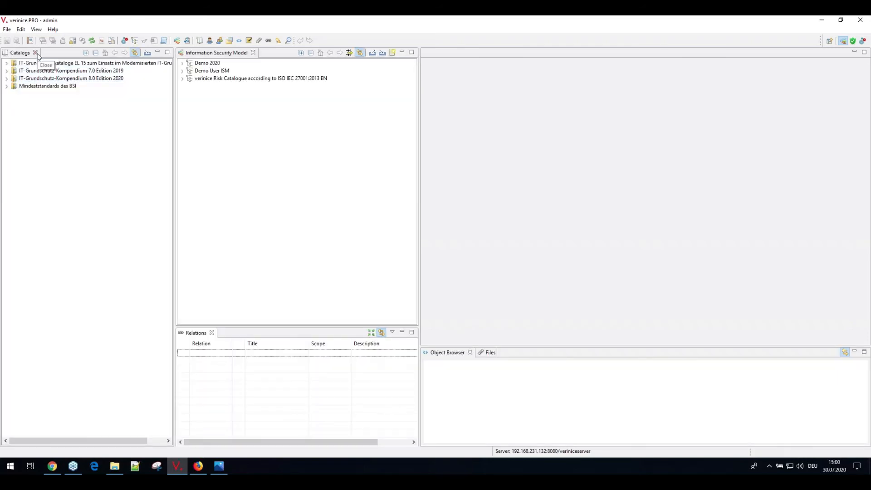
{"action": "left_click", "coordinate": [36, 53]}
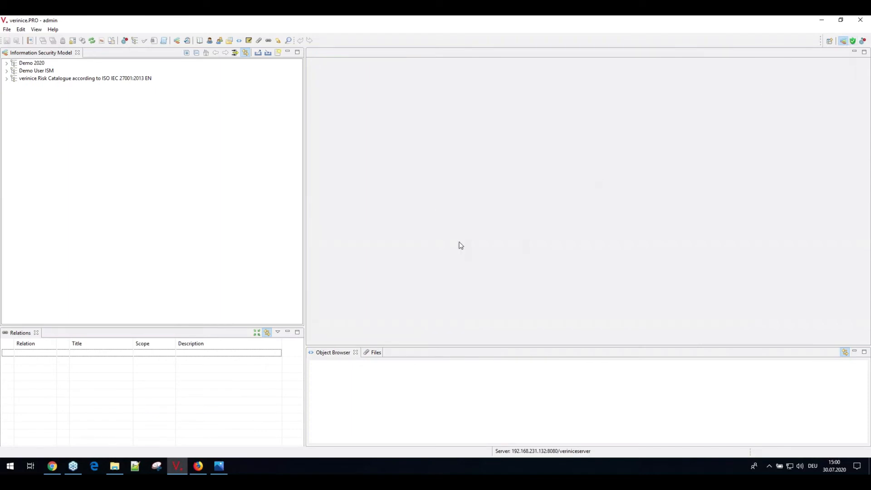
{"action": "right_click", "coordinate": [842, 40]}
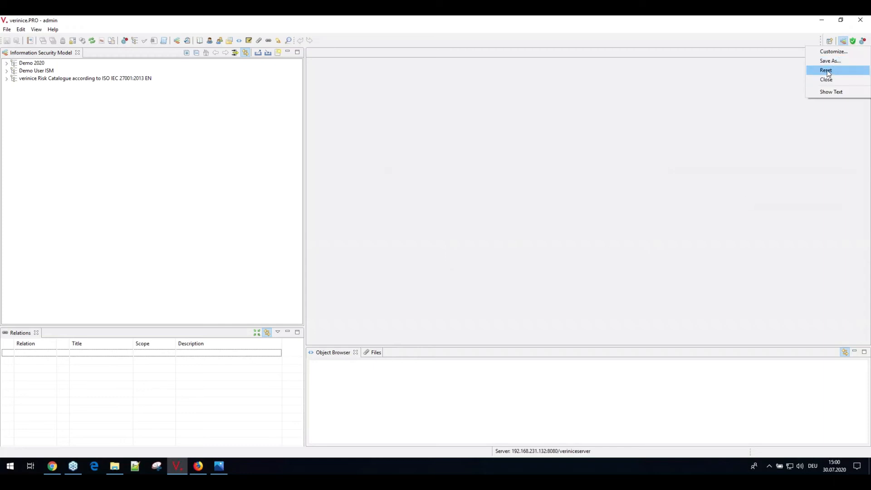
{"action": "left_click", "coordinate": [451, 170]}
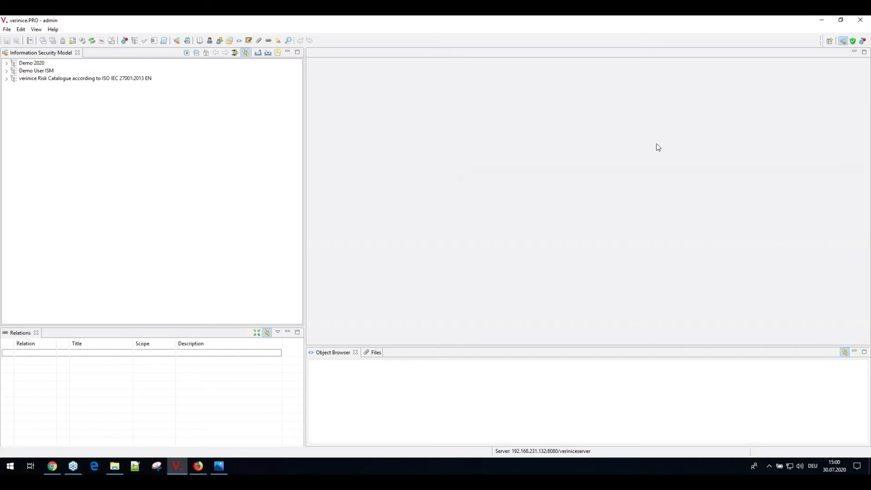
Open the Search view and bring the Files view to the front of its group
{"action": "left_click", "coordinate": [36, 29]}
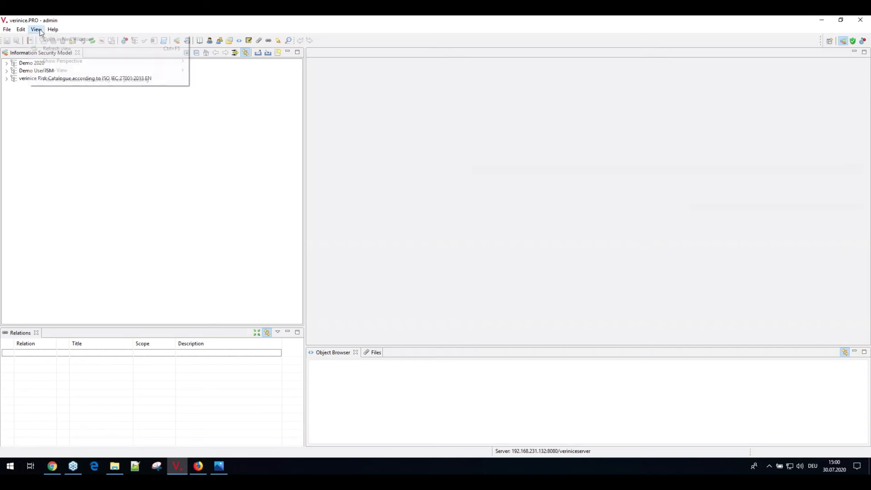
{"action": "mouse_move", "coordinate": [56, 71]}
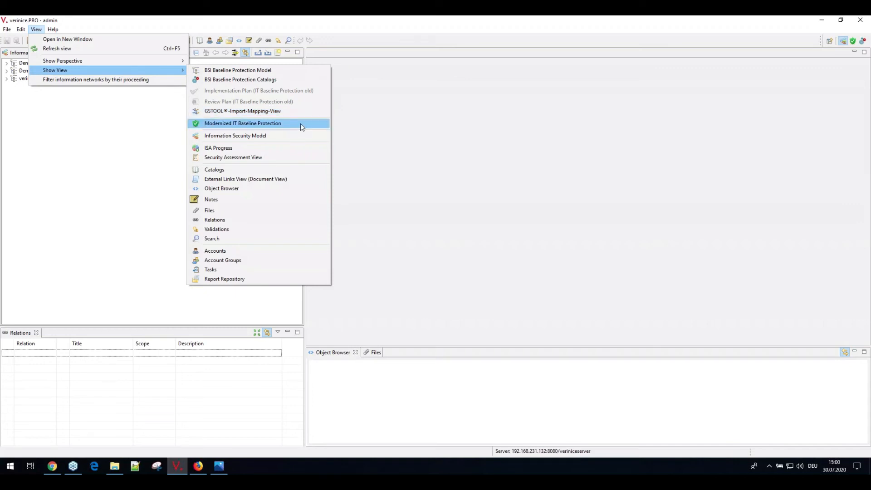
{"action": "left_click", "coordinate": [215, 240]}
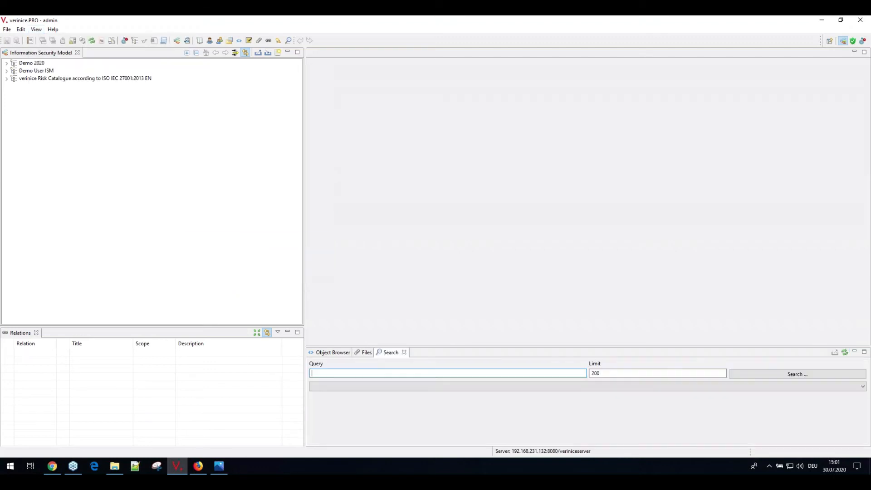
{"action": "left_click", "coordinate": [37, 29]}
{"action": "mouse_move", "coordinate": [152, 70]}
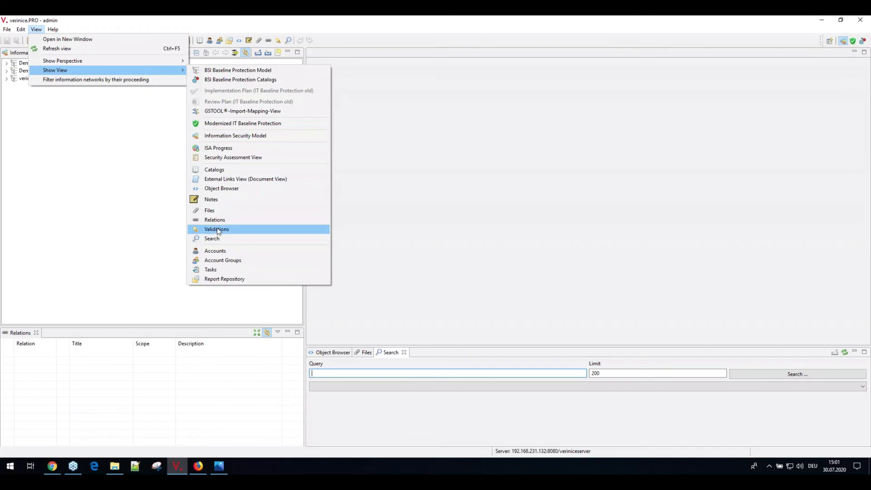
{"action": "left_click", "coordinate": [366, 352]}
{"action": "left_click", "coordinate": [366, 353]}
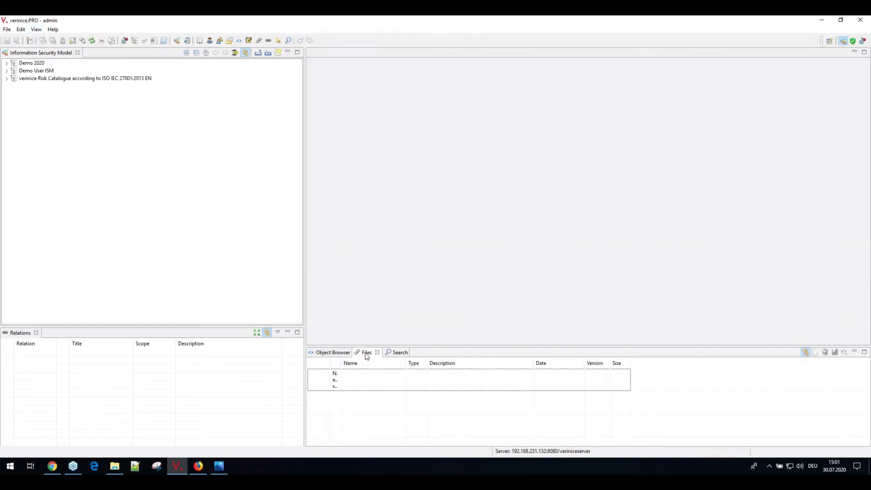
Open the Paper asset under Hardware, Data medium (passive), Other media in the verinice Risk Catalogue according to ISO IEC 27001:2013 EN
{"action": "left_click", "coordinate": [6, 78]}
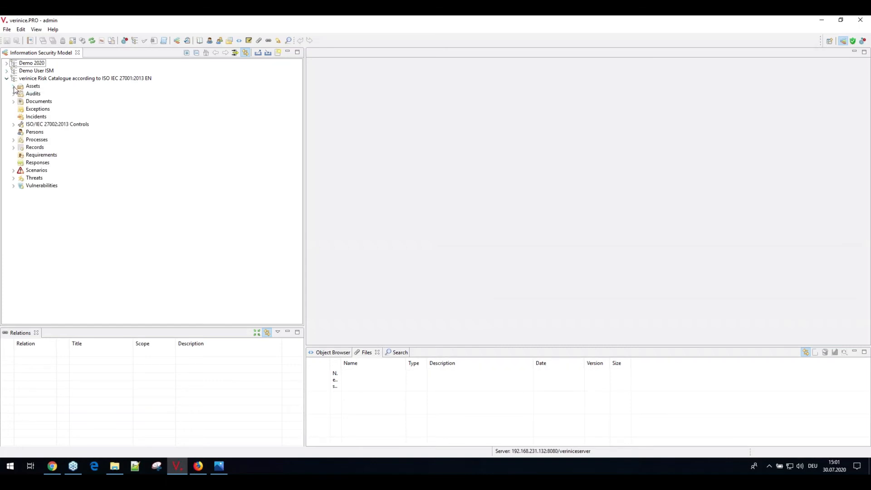
{"action": "left_click", "coordinate": [13, 86]}
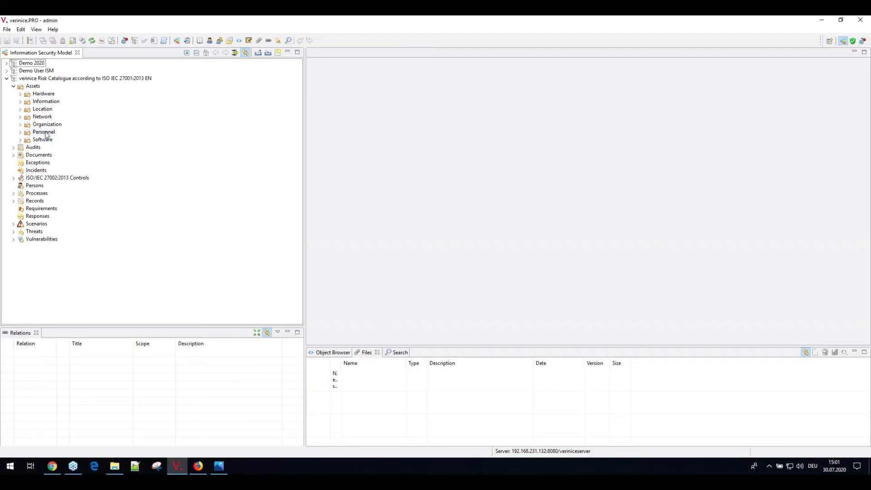
{"action": "left_click", "coordinate": [20, 93]}
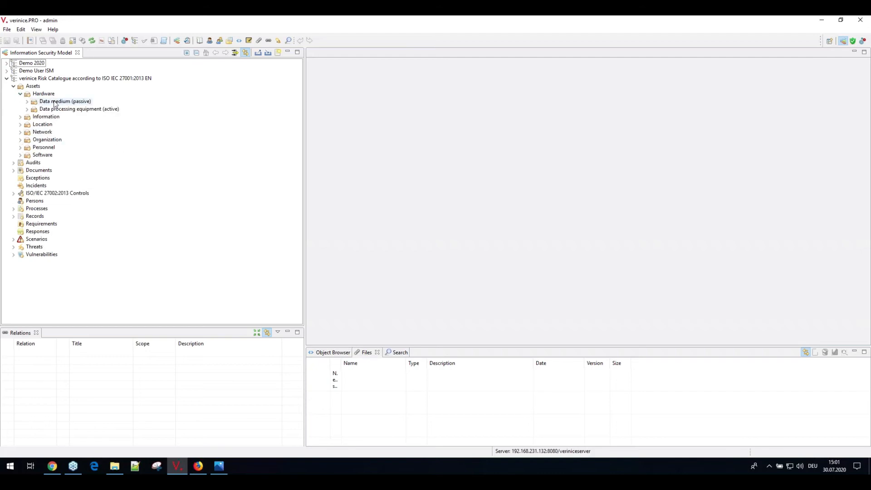
{"action": "left_click", "coordinate": [27, 101]}
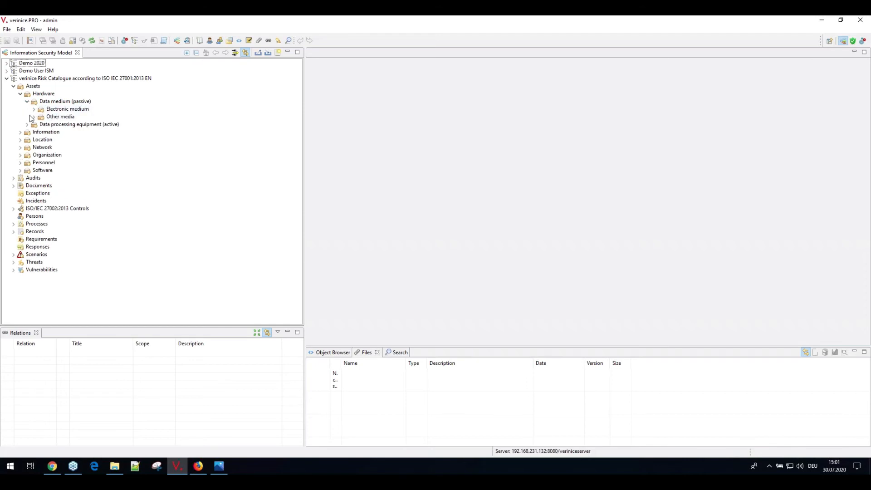
{"action": "left_click", "coordinate": [33, 117]}
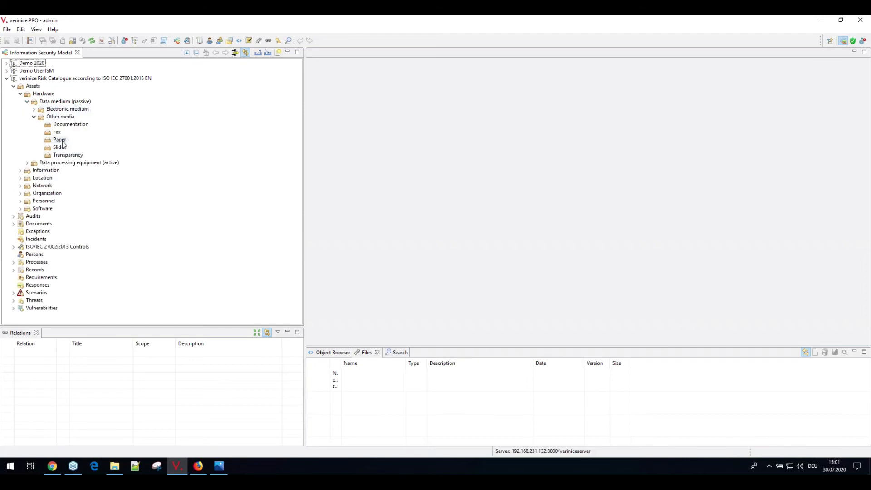
{"action": "left_click", "coordinate": [62, 140]}
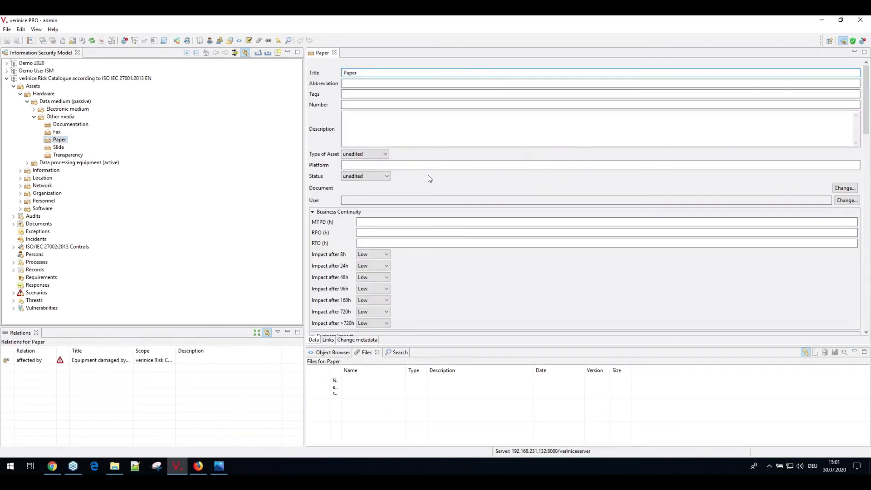
Add a document link named Policy with the target sharepoint://policy.doc to the Paper asset
{"action": "left_click", "coordinate": [848, 190]}
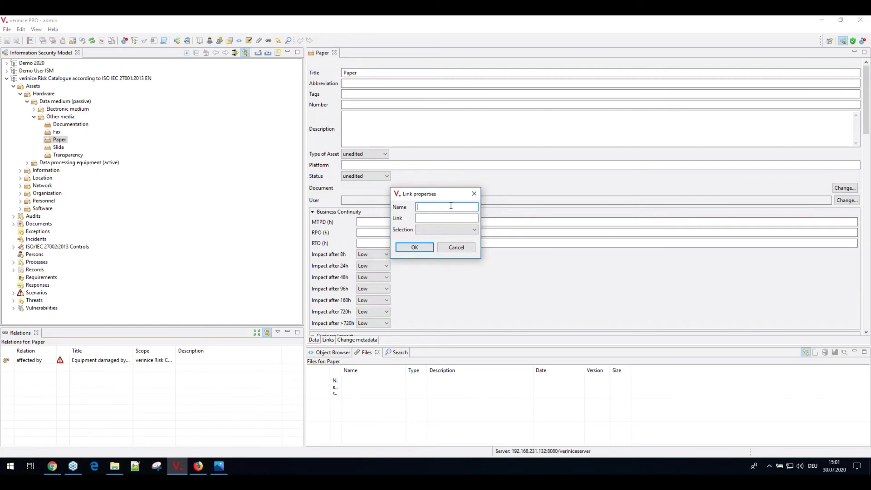
{"action": "type", "text": "Polica"}
{"action": "key", "text": "BackSpace"}
{"action": "type", "text": "y"}
{"action": "left_click", "coordinate": [430, 218]}
{"action": "type", "text": "sharepoint"}
{"action": "type", "text": "oli"}
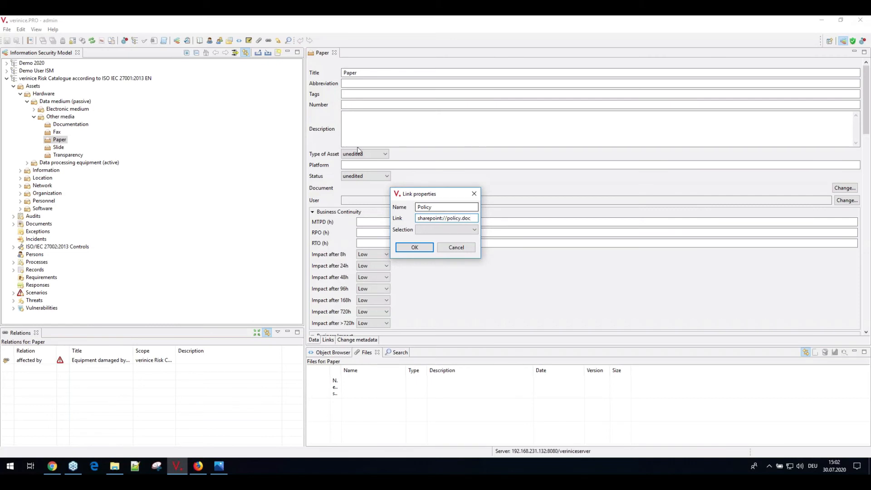
{"action": "left_click", "coordinate": [415, 247]}
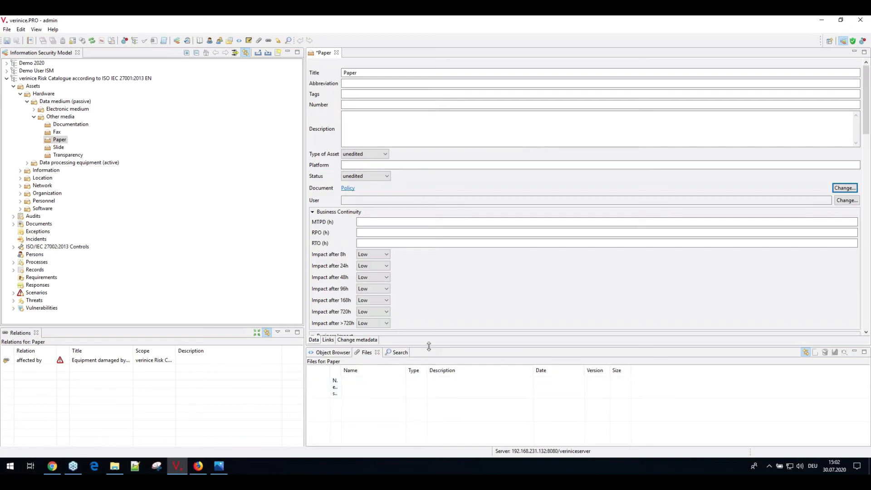
Enlarge the Files view below the Paper asset's form and save the asset
{"action": "left_click_drag", "start_coordinate": [429, 347], "coordinate": [434, 296]}
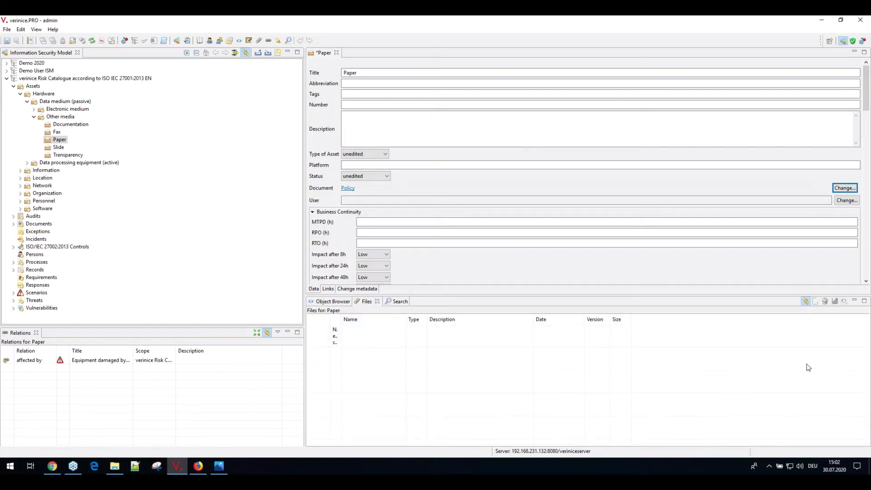
{"action": "left_click", "coordinate": [790, 359]}
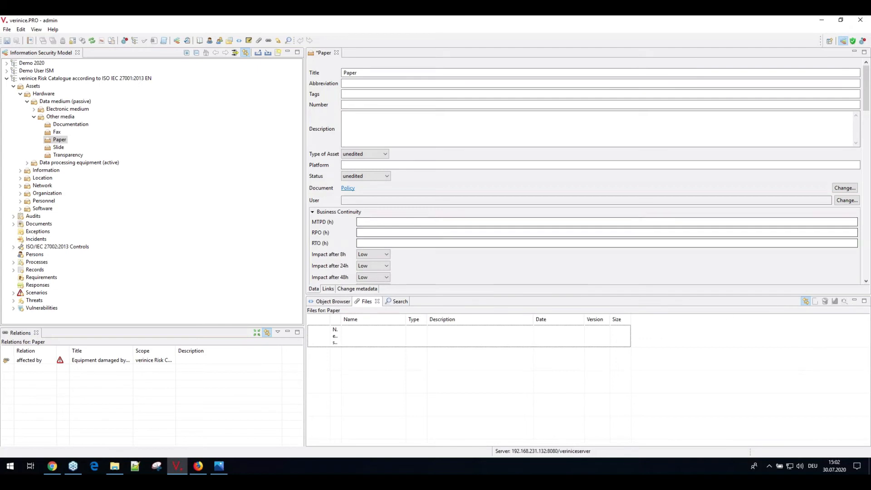
{"action": "left_click", "coordinate": [403, 338]}
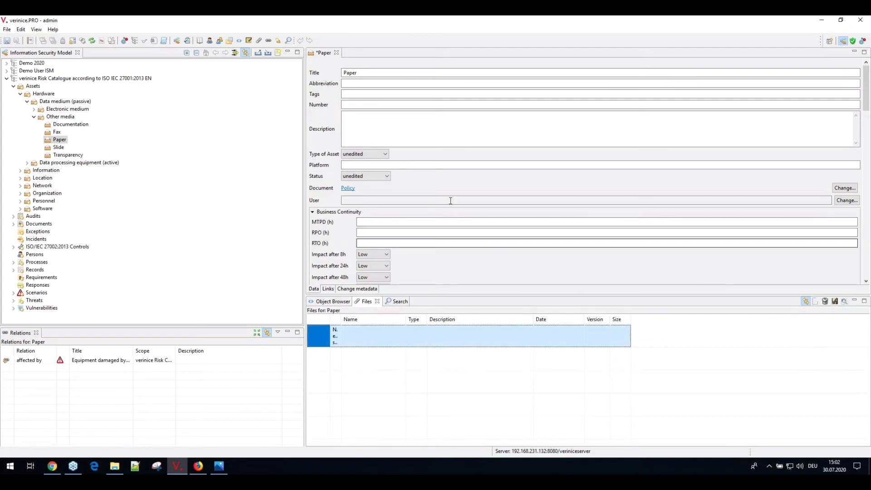
{"action": "left_click", "coordinate": [410, 131]}
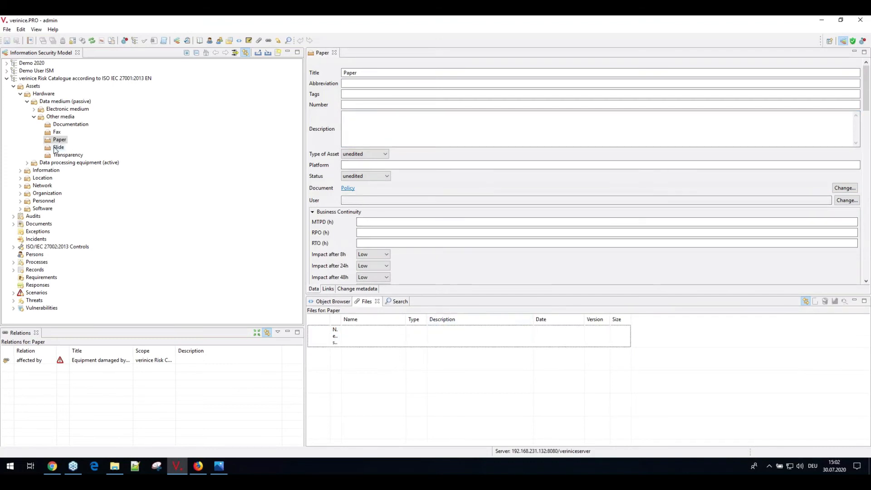
Attach the file RM_ISM_Standard_EN from the 2_webdemo_ressourcen folder to the Paper asset
{"action": "left_click", "coordinate": [56, 147]}
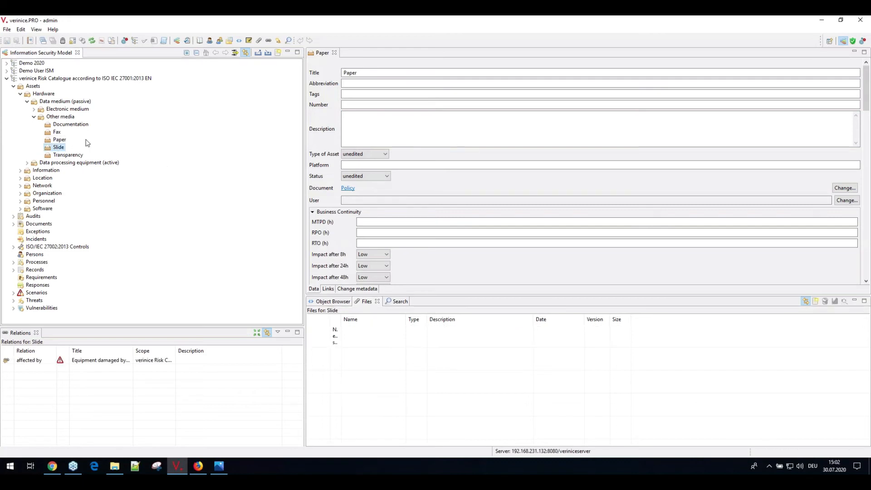
{"action": "left_click", "coordinate": [59, 140]}
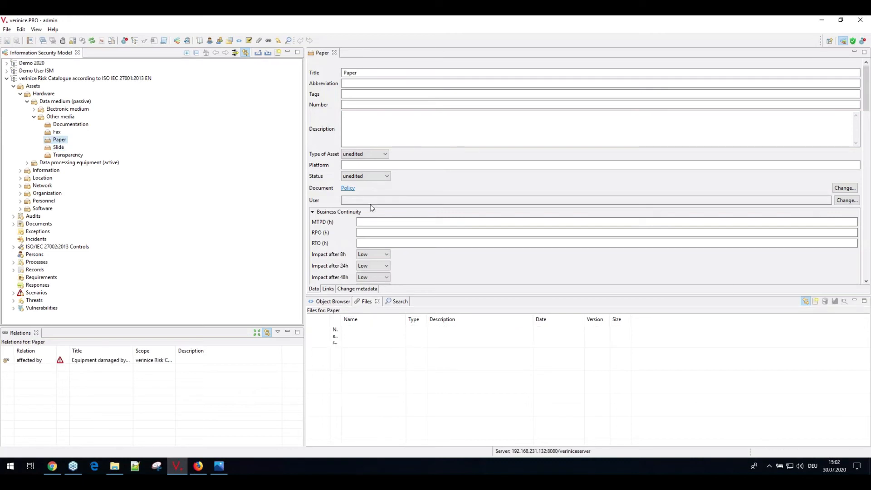
{"action": "left_click", "coordinate": [816, 304]}
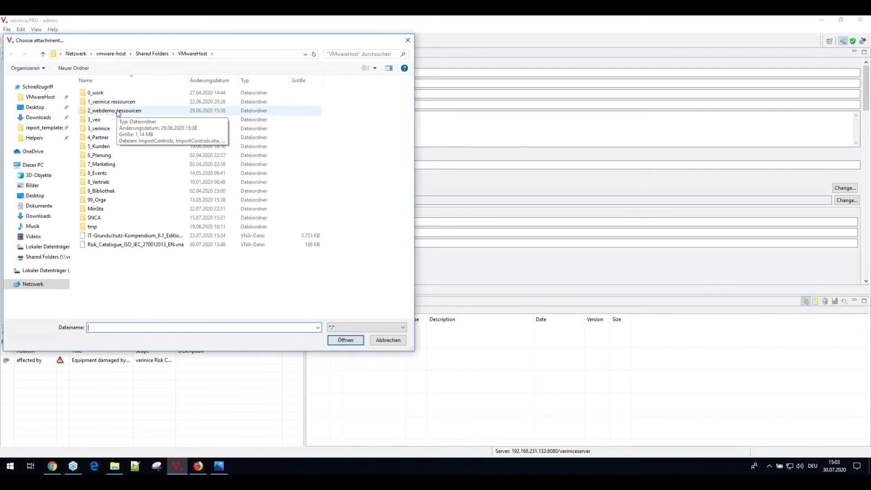
{"action": "double_click", "coordinate": [117, 111]}
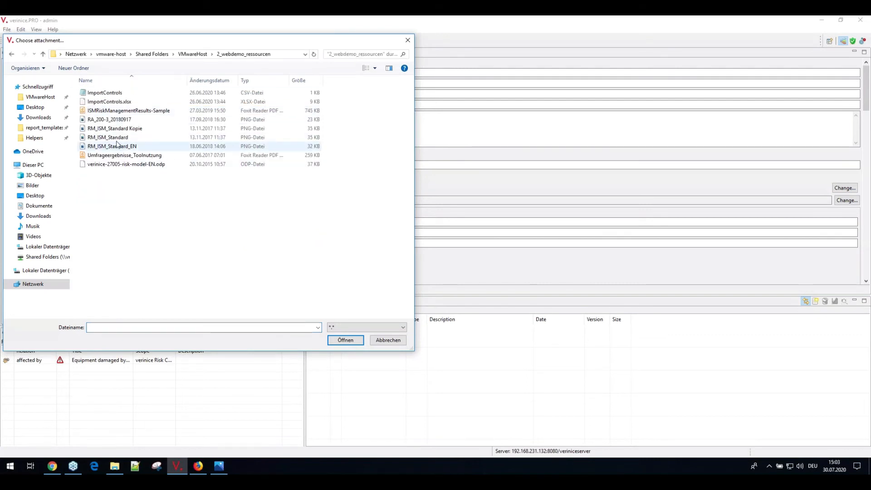
{"action": "left_click", "coordinate": [109, 148]}
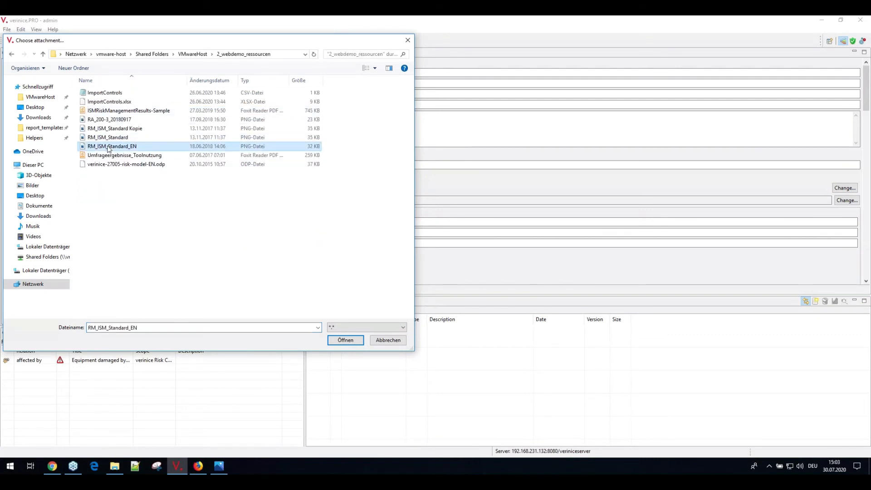
{"action": "double_click", "coordinate": [109, 147]}
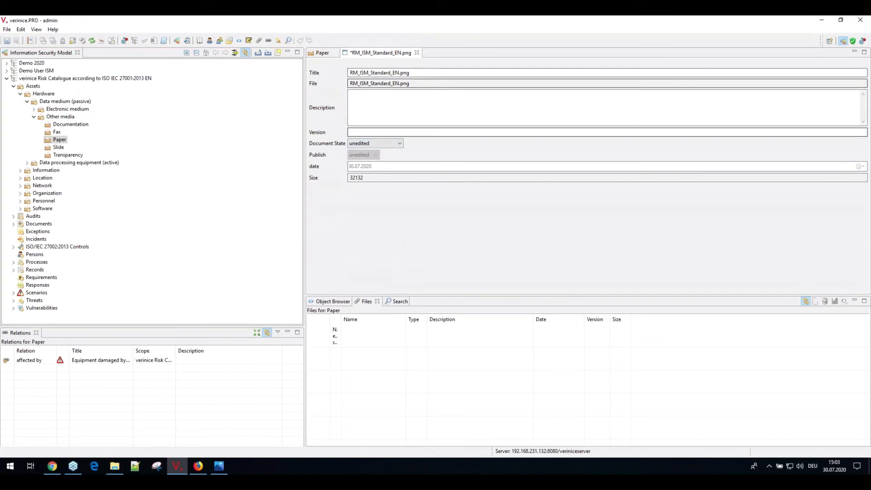
Set the attached file's document state to Approval requested, save it, and return to the Paper asset's form
{"action": "left_click", "coordinate": [382, 105]}
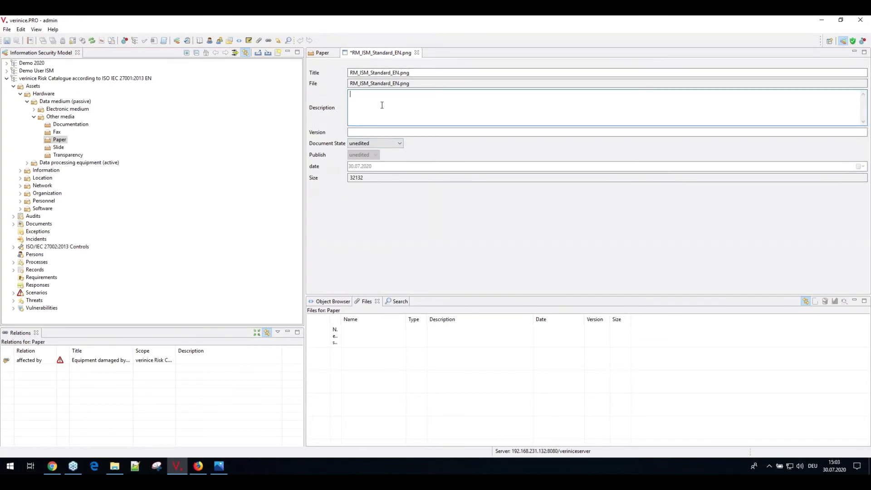
{"action": "left_click", "coordinate": [375, 132]}
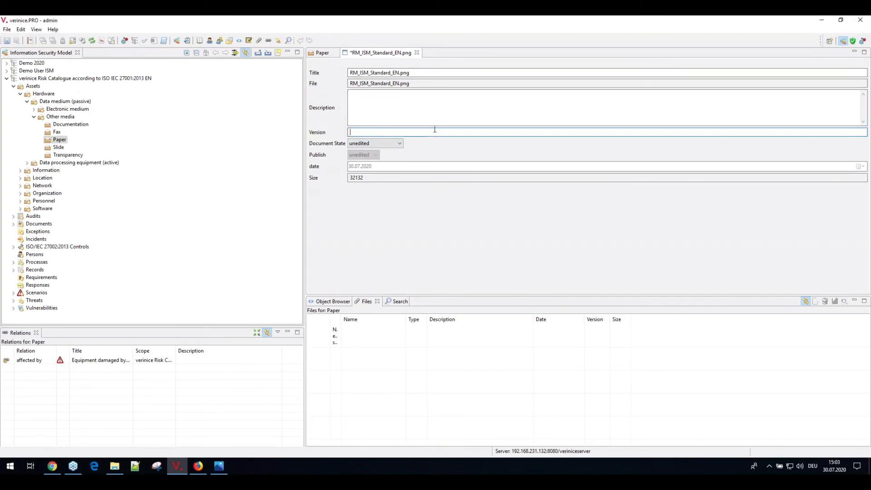
{"action": "left_click", "coordinate": [399, 144]}
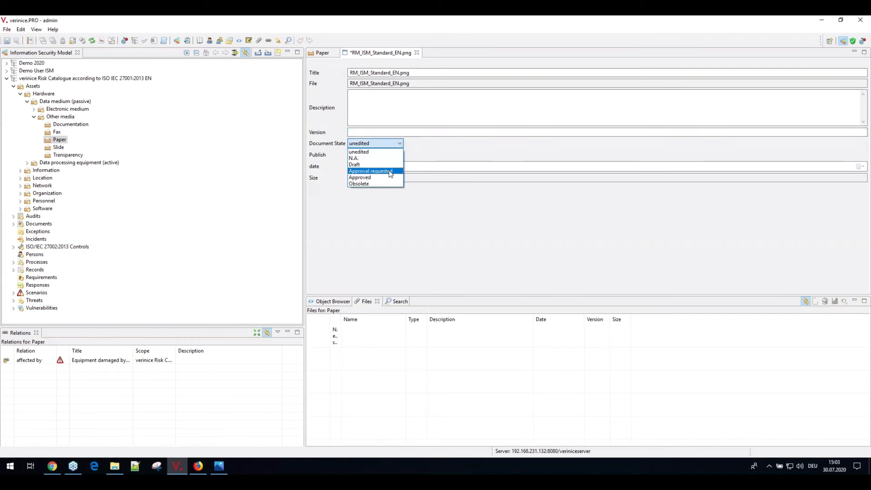
{"action": "left_click", "coordinate": [370, 171]}
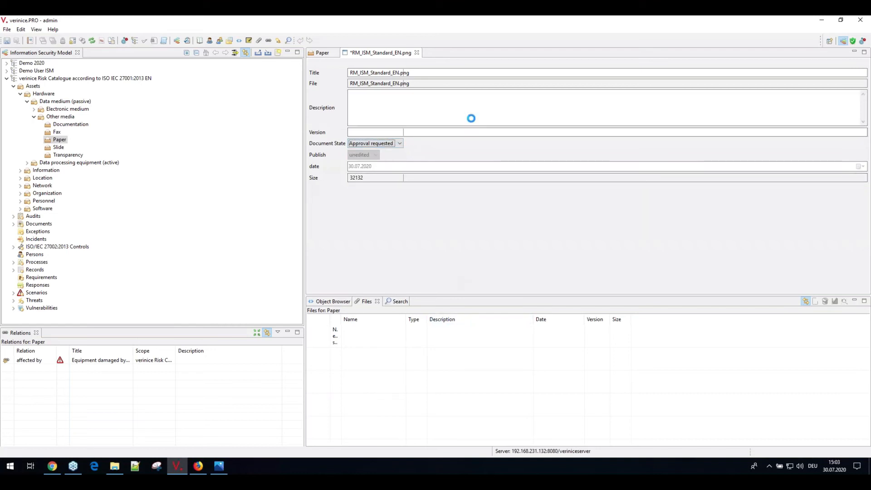
{"action": "key", "text": "ctrl+s"}
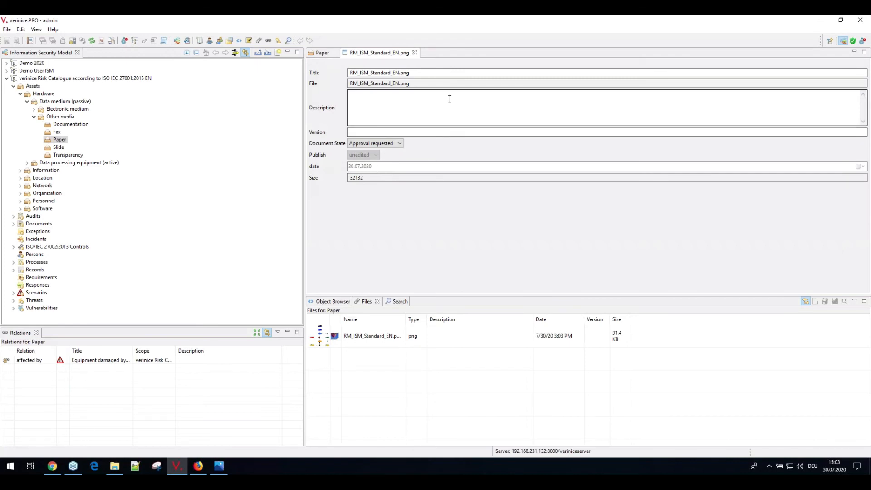
{"action": "left_click", "coordinate": [565, 338]}
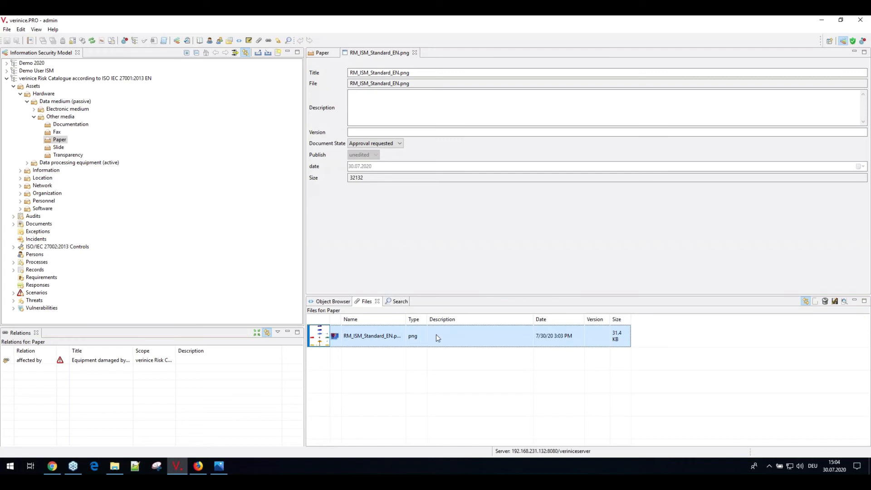
{"action": "left_click", "coordinate": [319, 54]}
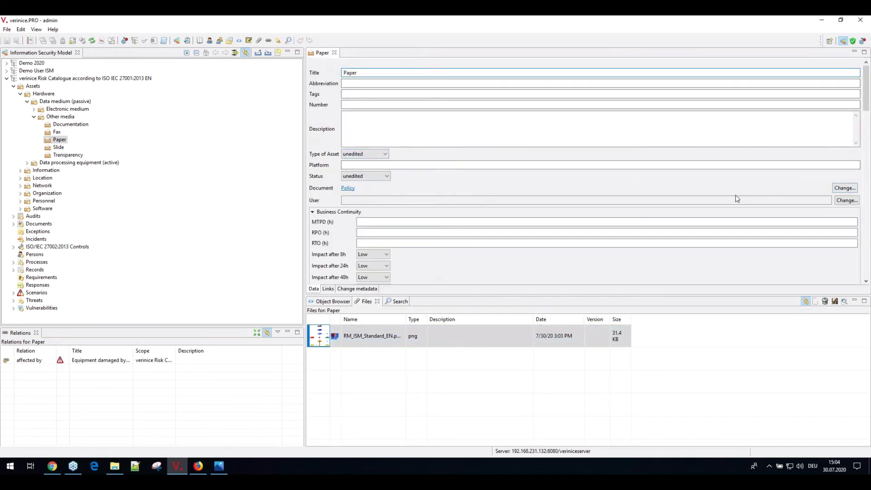
Search for CAD in the enlarged Search view and open the CAD Workstations asset found in the Demo 2020 scope
{"action": "left_click", "coordinate": [400, 301]}
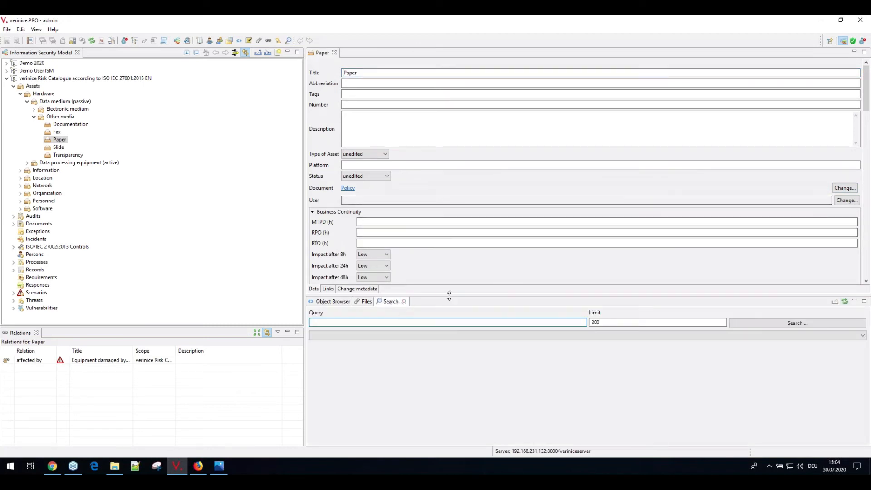
{"action": "left_click_drag", "start_coordinate": [449, 295], "coordinate": [444, 223]}
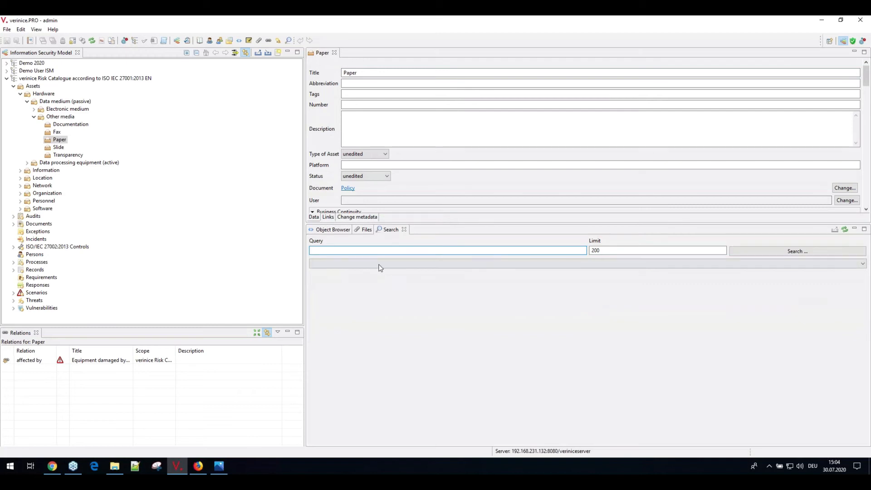
{"action": "left_click", "coordinate": [378, 250]}
{"action": "type", "text": "CAD"}
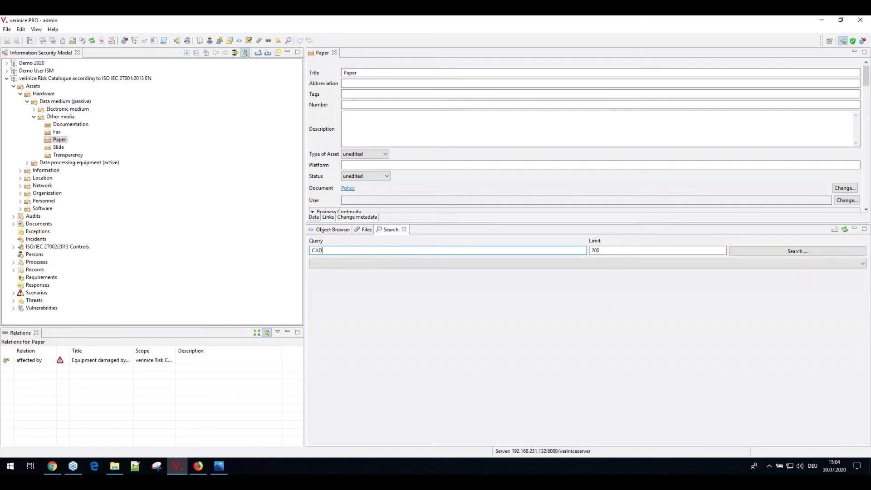
{"action": "key", "text": "Return"}
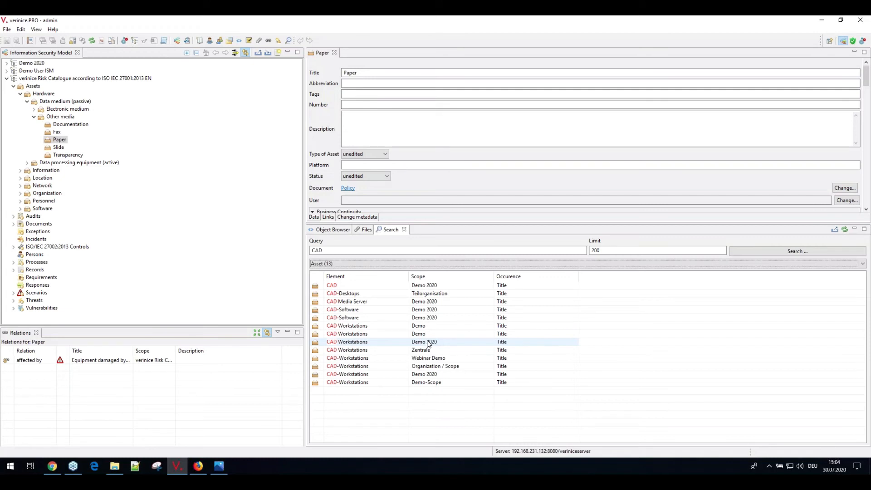
{"action": "left_click", "coordinate": [354, 342]}
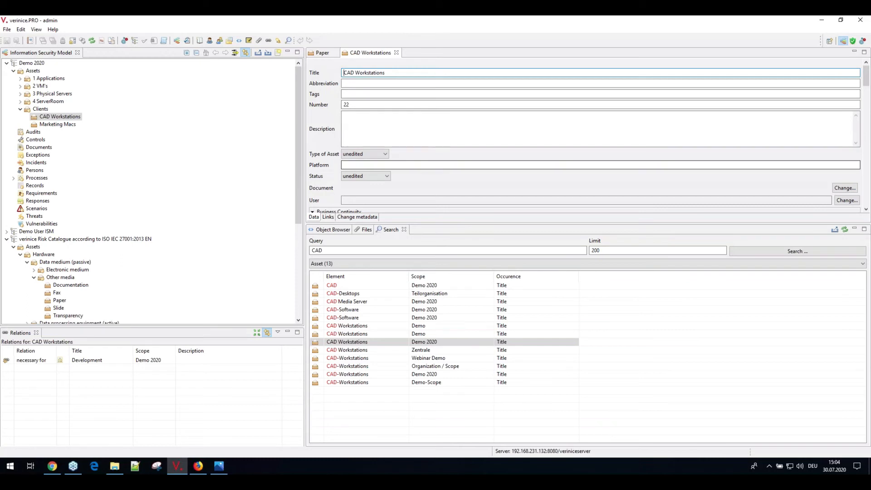
{"action": "left_click", "coordinate": [857, 147]}
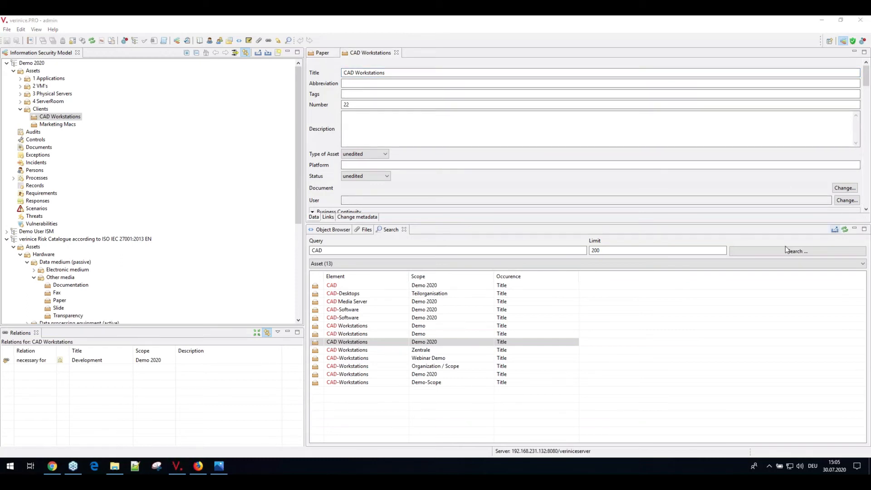
Add the Confidentiality column to the asset search results and view the CSV export dialog without exporting
{"action": "right_click", "coordinate": [607, 275]}
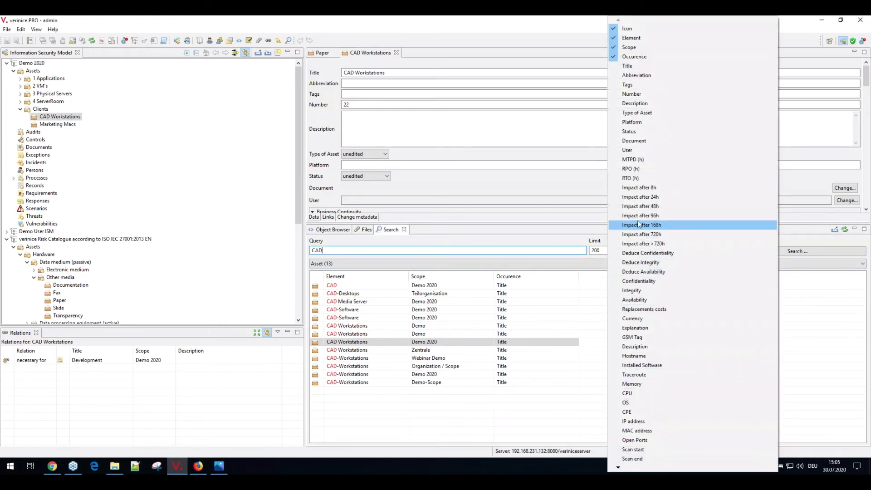
{"action": "left_click", "coordinate": [633, 280]}
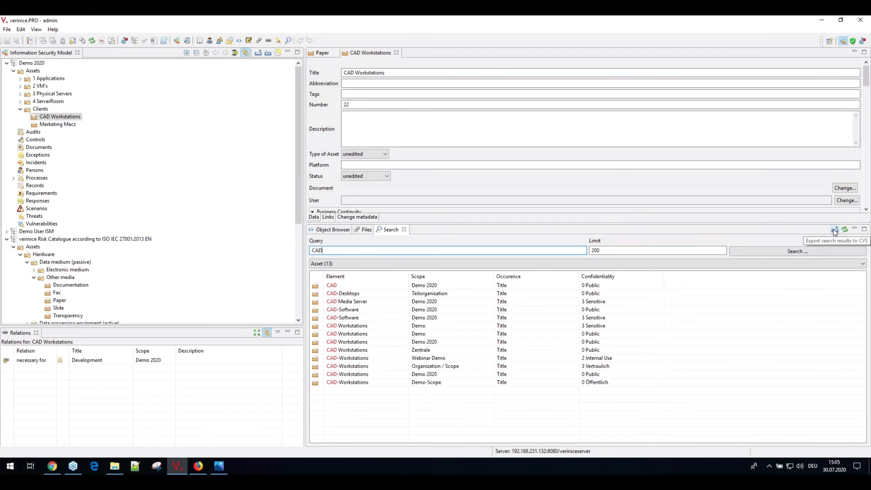
{"action": "left_click", "coordinate": [834, 231]}
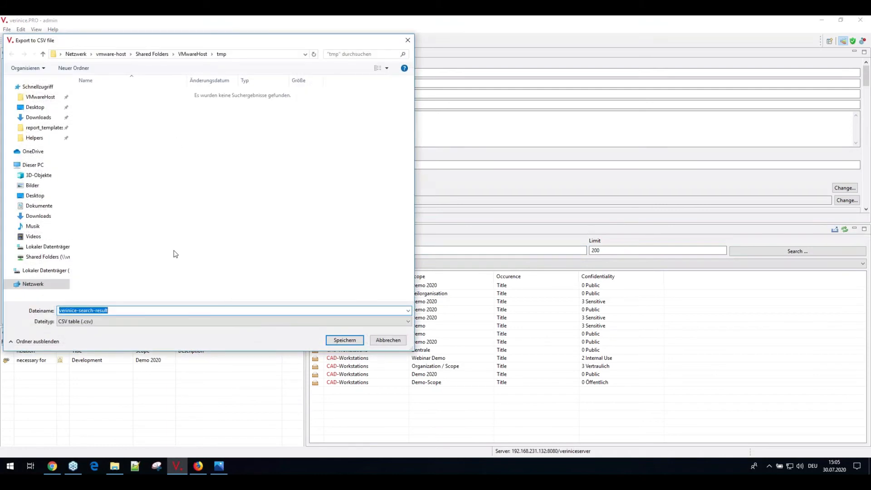
{"action": "left_click", "coordinate": [388, 341]}
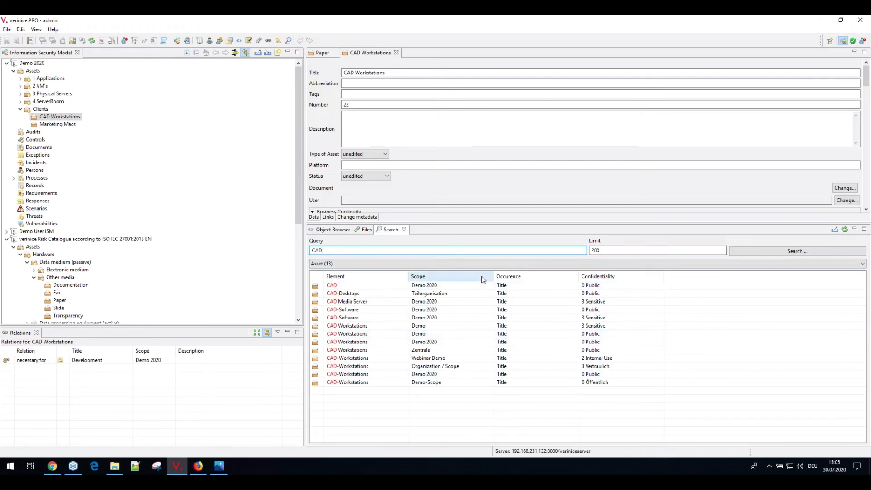
Switch the CAD search results to the Control object type and close the Search view
{"action": "left_click", "coordinate": [345, 263]}
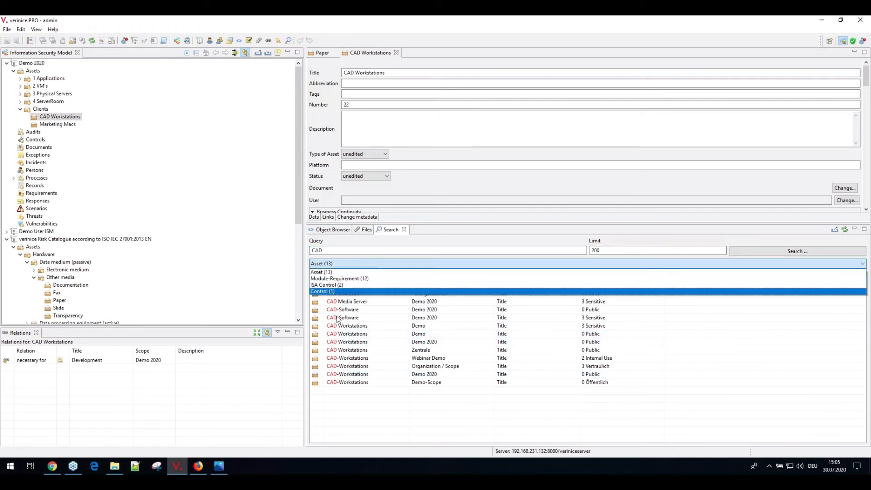
{"action": "left_click", "coordinate": [331, 291]}
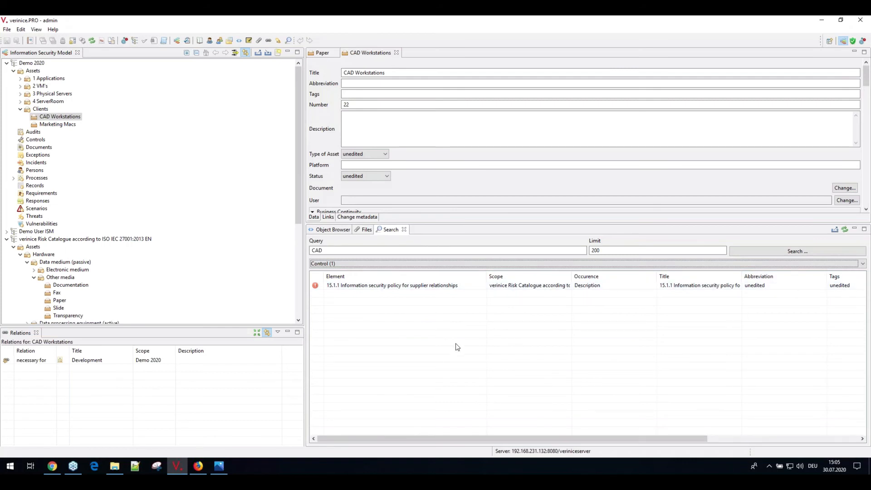
{"action": "left_click", "coordinate": [403, 230]}
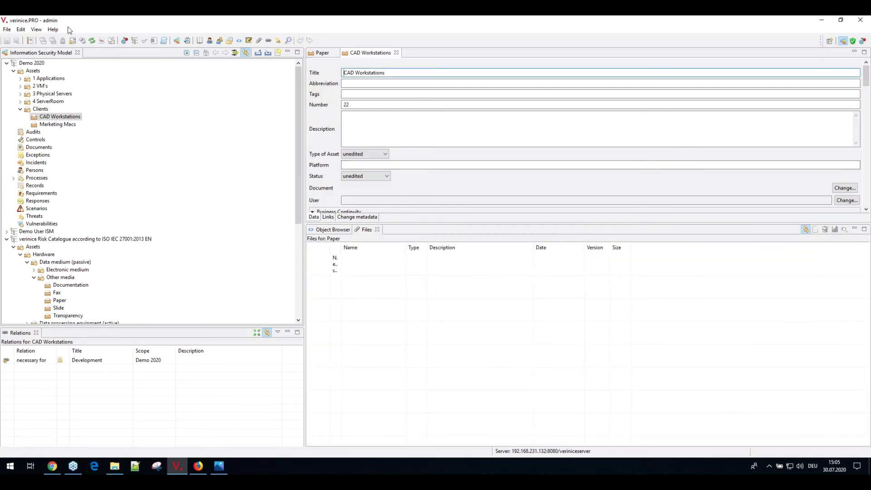
Open the Account Groups view, inspect the accounts in user-default-group, and close the view
{"action": "left_click", "coordinate": [37, 30]}
{"action": "mouse_move", "coordinate": [68, 70]}
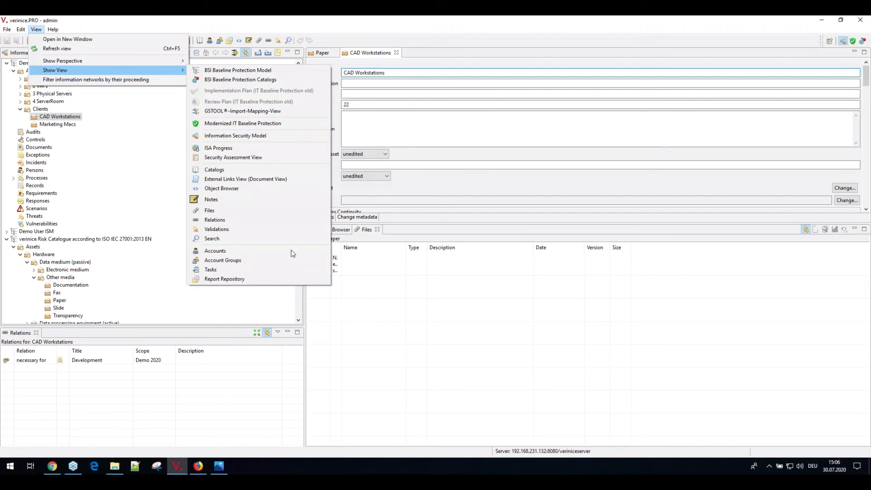
{"action": "left_click", "coordinate": [240, 260]}
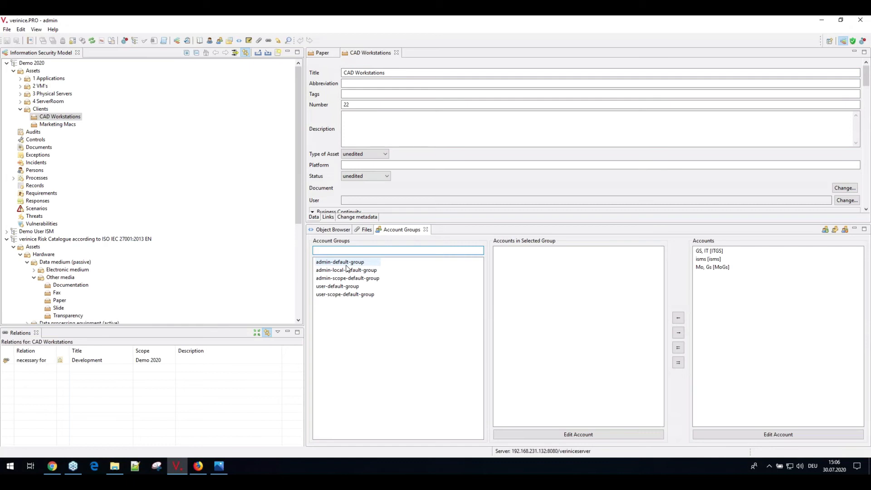
{"action": "left_click", "coordinate": [347, 286]}
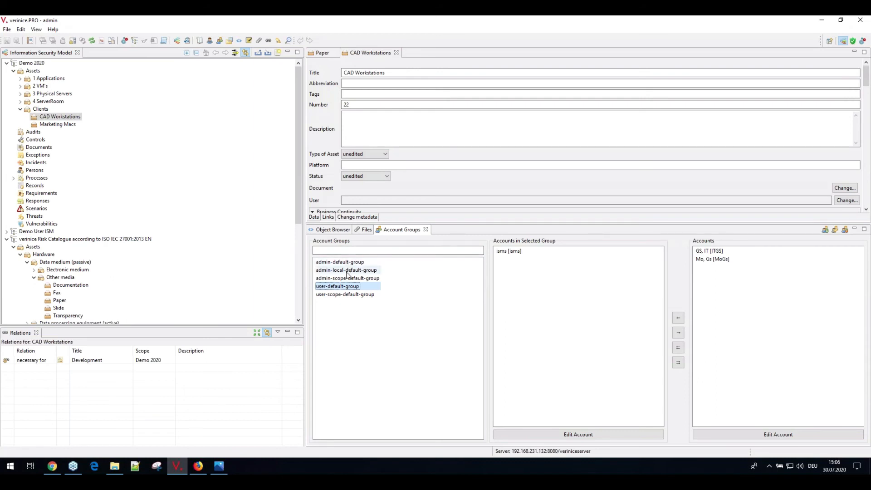
{"action": "left_click", "coordinate": [425, 230]}
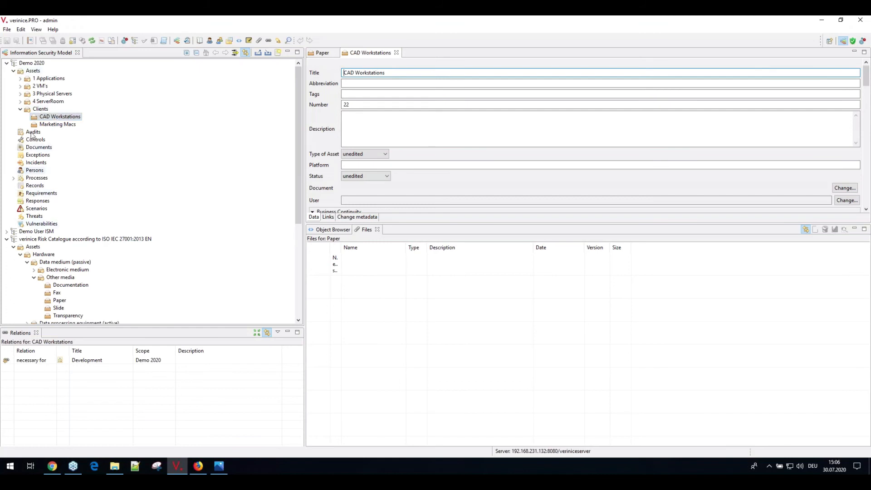
Inspect the access rights of the CAD Workstations asset, choose user-default-group as the account group, and close the dialog without applying
{"action": "left_click", "coordinate": [6, 240]}
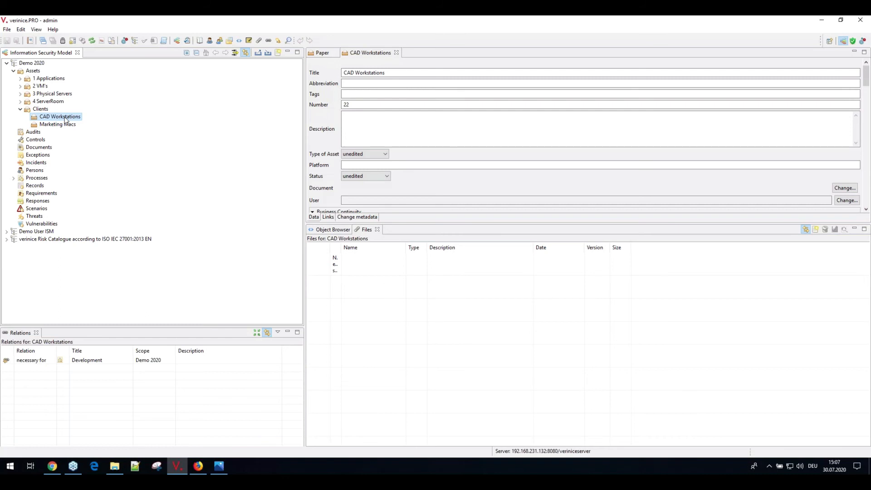
{"action": "right_click", "coordinate": [64, 119]}
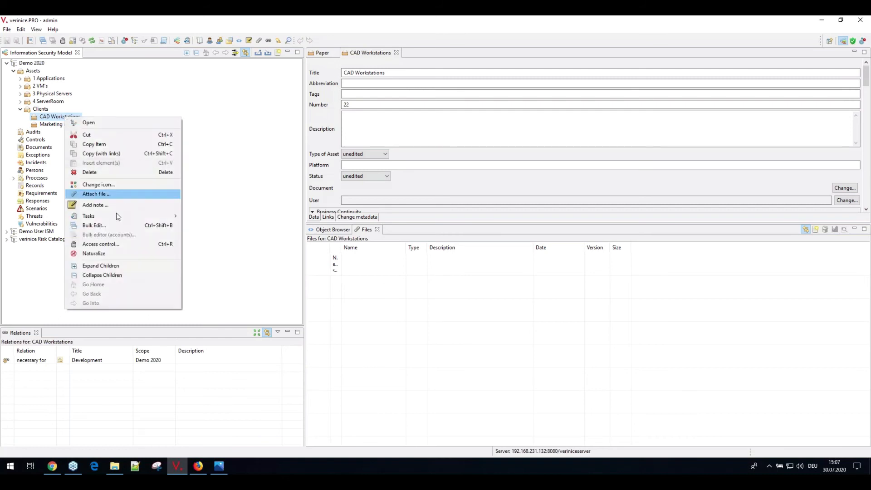
{"action": "left_click", "coordinate": [88, 248]}
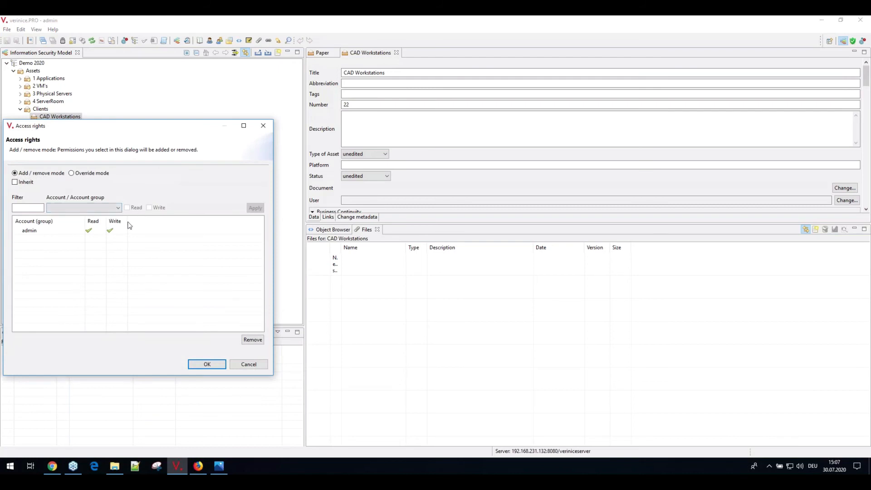
{"action": "left_click", "coordinate": [117, 207]}
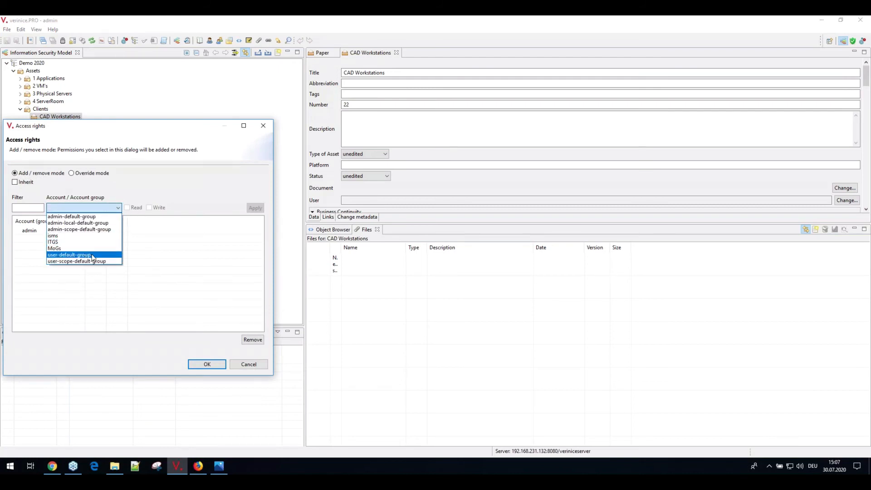
{"action": "left_click", "coordinate": [68, 255]}
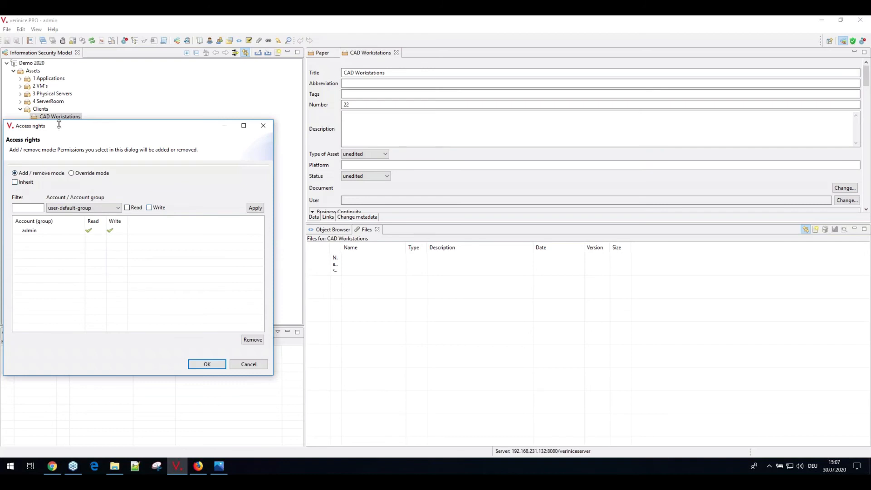
{"action": "left_click_drag", "start_coordinate": [58, 120], "coordinate": [57, 172]}
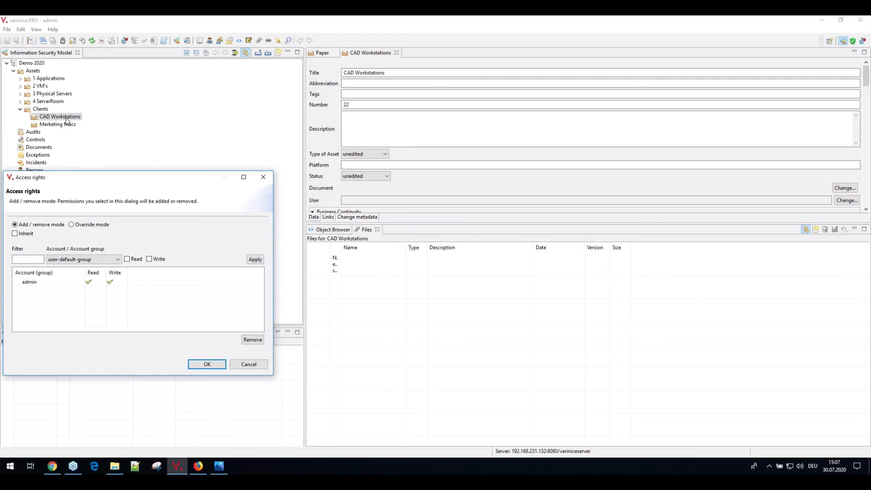
{"action": "left_click", "coordinate": [248, 366]}
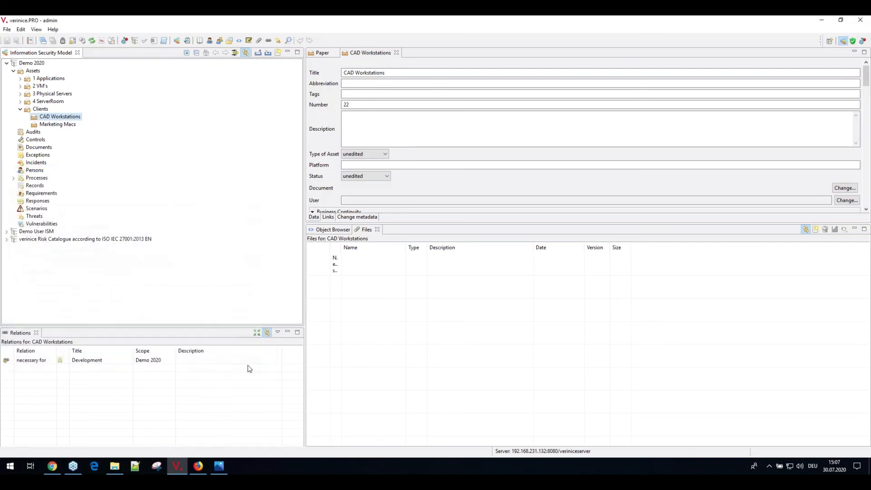
{"action": "right_click", "coordinate": [62, 119]}
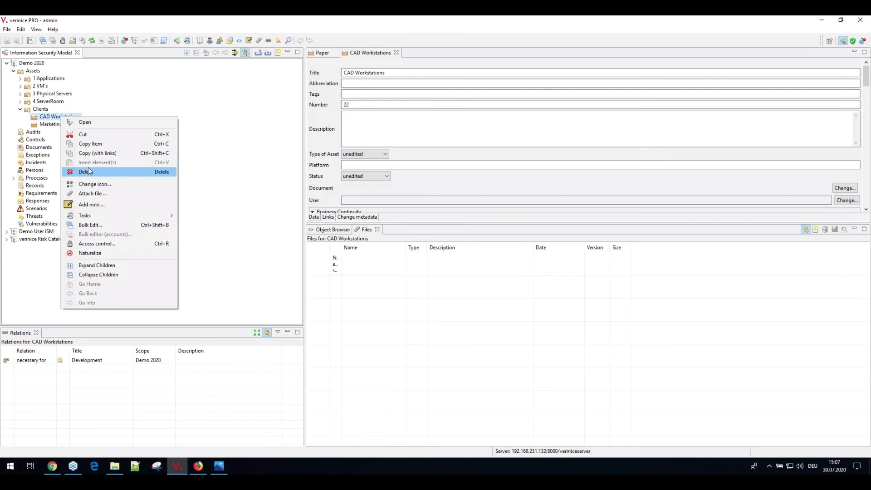
{"action": "left_click", "coordinate": [39, 275]}
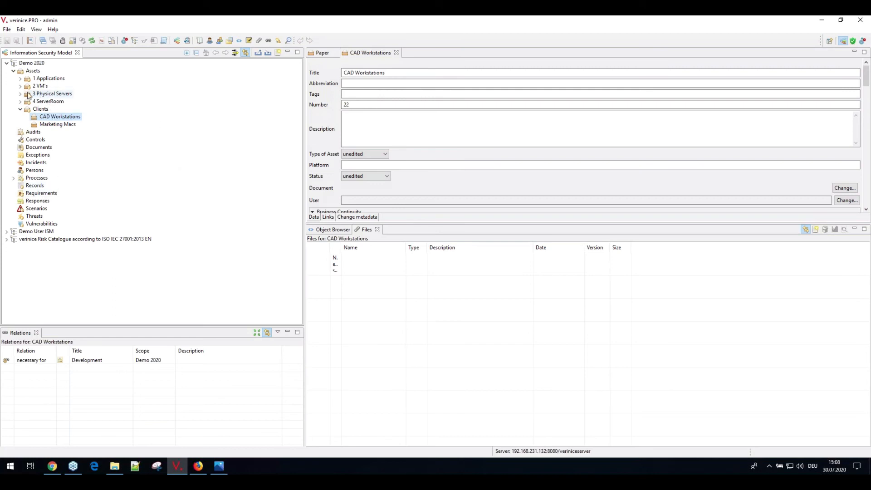
Collapse the Demo 2020 assets and expand the verinice Risk Catalogue scope with its Assets group collapsed
{"action": "left_click", "coordinate": [21, 110]}
{"action": "left_click", "coordinate": [13, 71]}
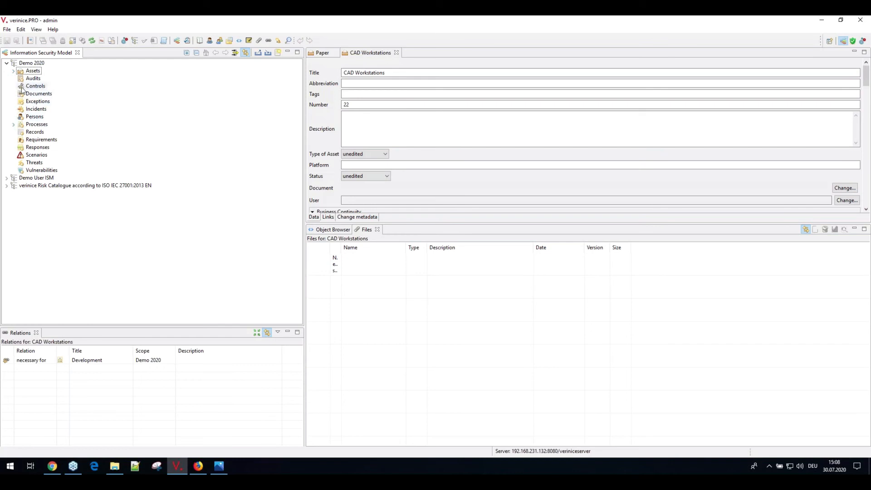
{"action": "left_click", "coordinate": [7, 178]}
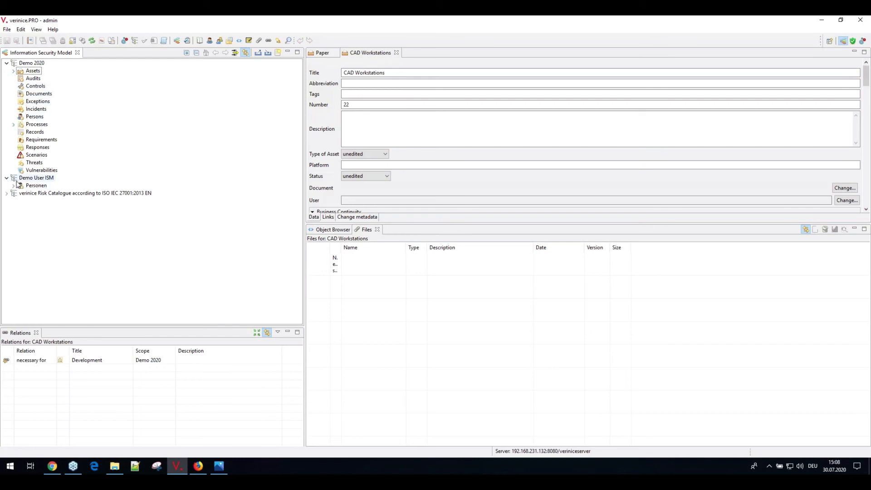
{"action": "left_click", "coordinate": [7, 178]}
{"action": "left_click", "coordinate": [6, 185]}
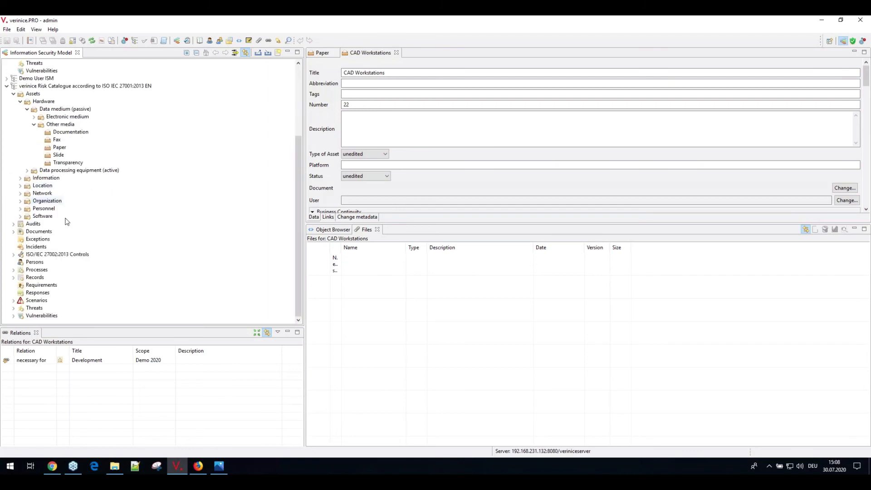
{"action": "left_click", "coordinate": [15, 94]}
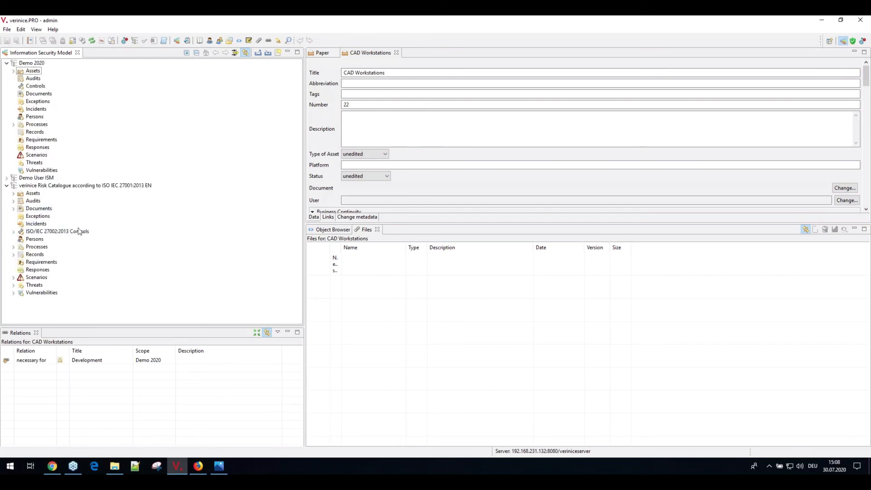
Expand the ISO/IEC 27002:2013 Controls down to the individual controls under 10.1, 12.1, 12.2 and 12.3
{"action": "left_click", "coordinate": [14, 231]}
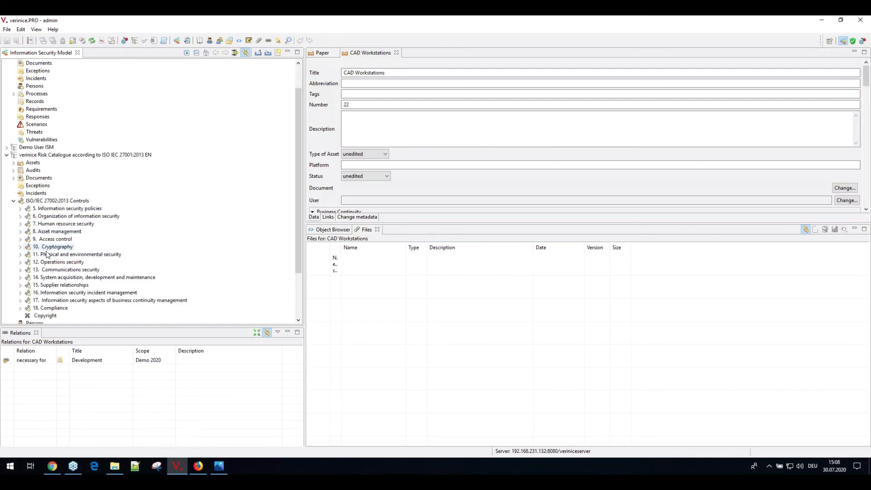
{"action": "left_click", "coordinate": [20, 247]}
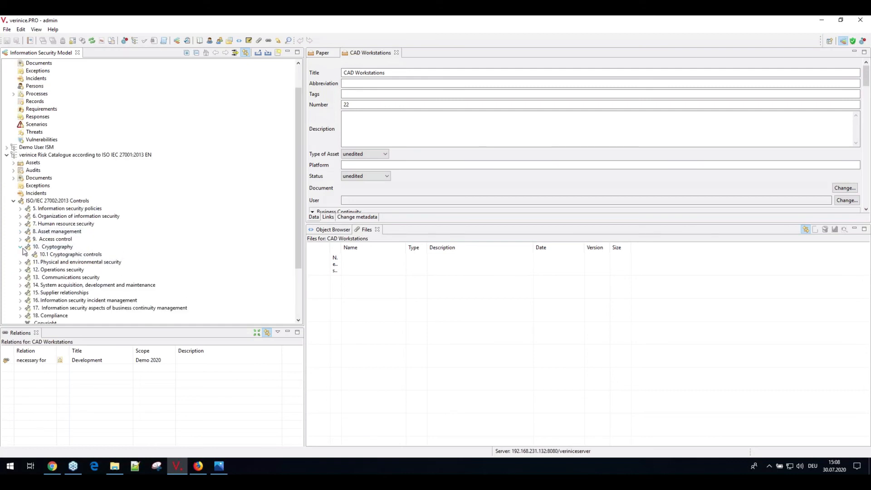
{"action": "left_click", "coordinate": [26, 254]}
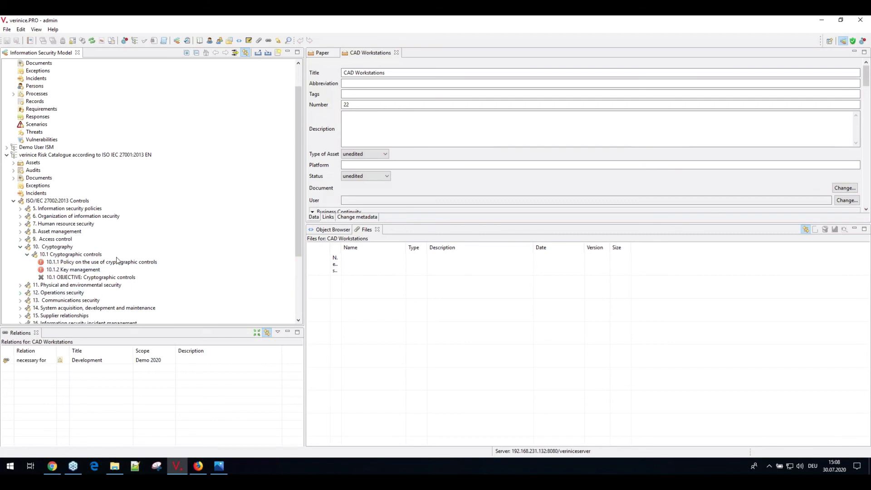
{"action": "left_click", "coordinate": [20, 293]}
{"action": "left_click", "coordinate": [27, 239]}
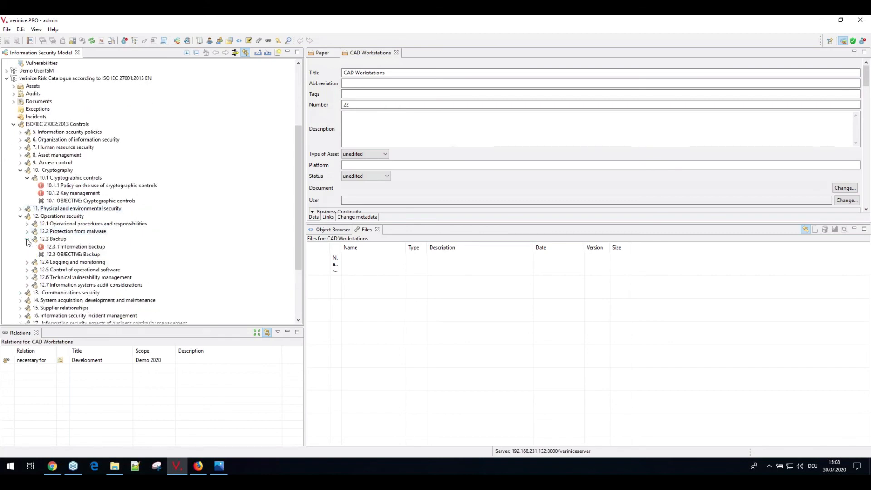
{"action": "left_click", "coordinate": [27, 231]}
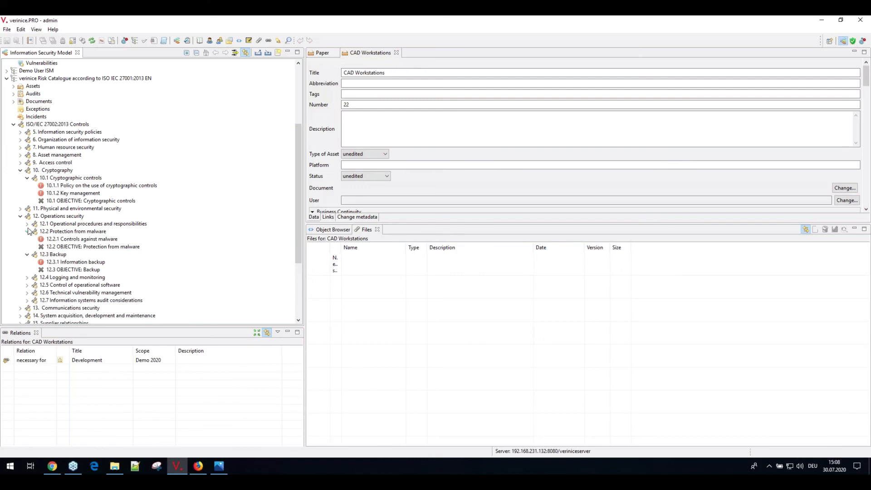
{"action": "left_click", "coordinate": [27, 223]}
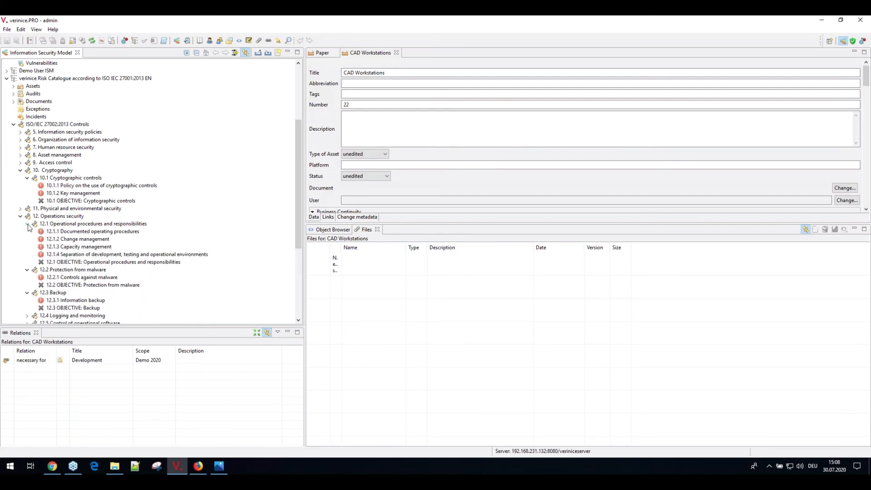
Select controls 12.1.1 through 12.1.4 and start creating an individual task for them
{"action": "left_click", "coordinate": [74, 232]}
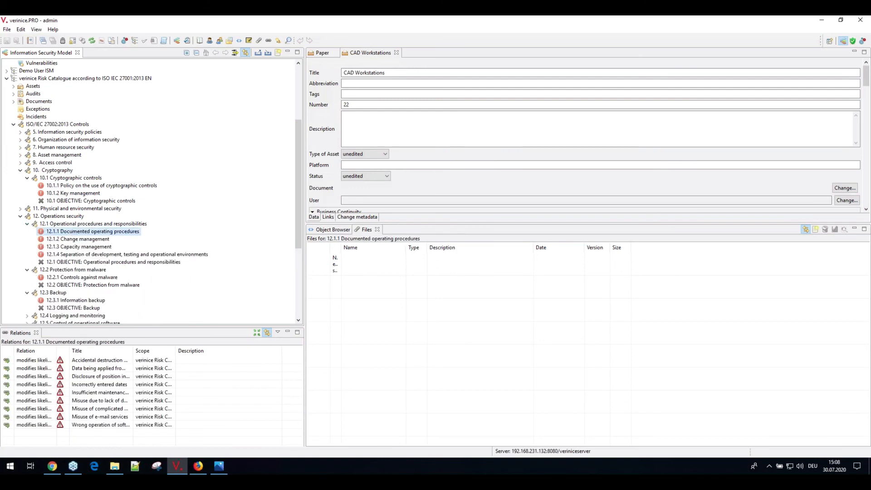
{"action": "left_click", "coordinate": [72, 255], "text": "shift"}
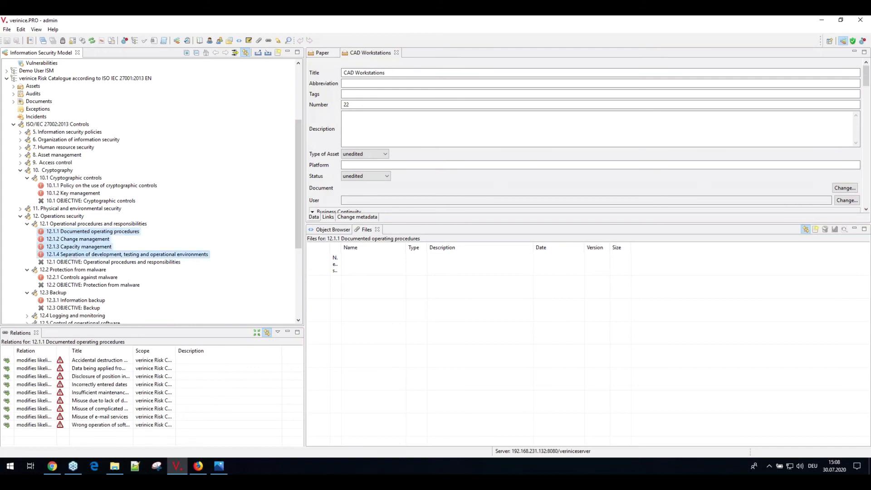
{"action": "right_click", "coordinate": [76, 247]}
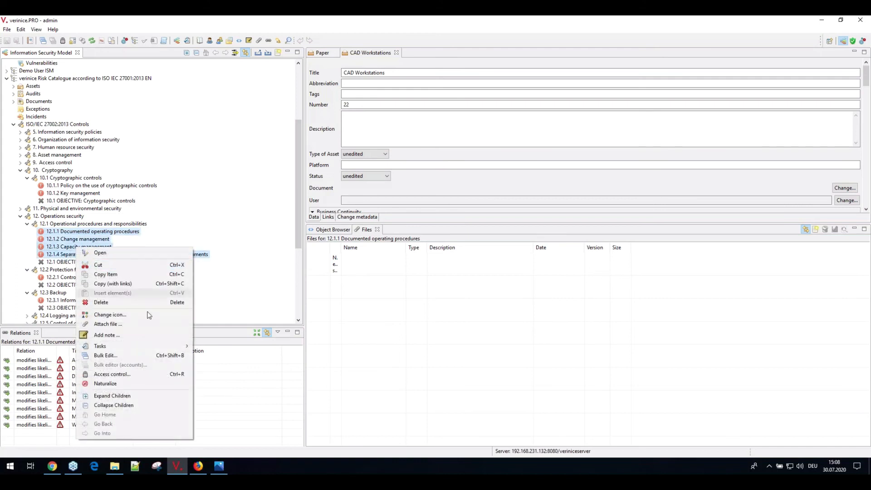
{"action": "mouse_move", "coordinate": [142, 347]}
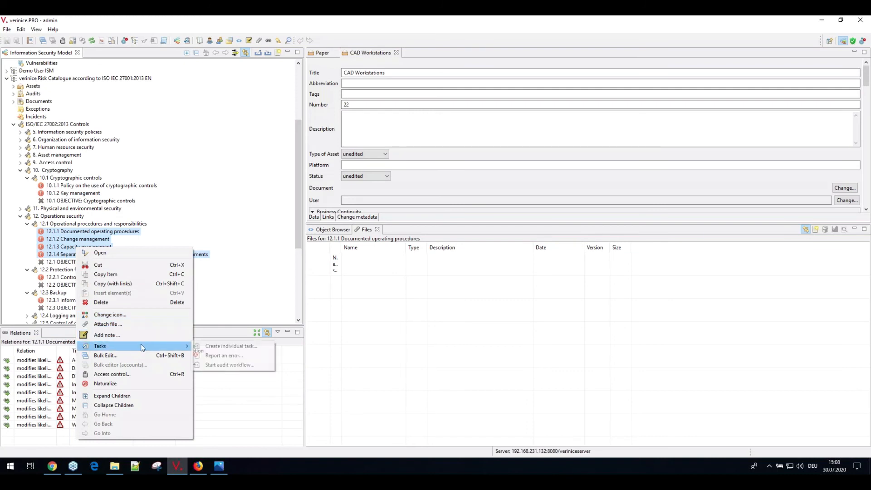
{"action": "left_click", "coordinate": [252, 347]}
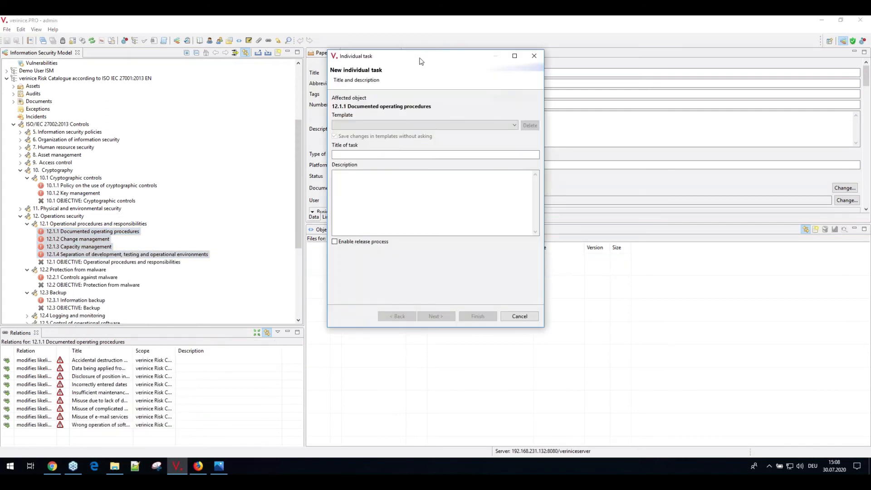
{"action": "left_click_drag", "start_coordinate": [420, 57], "coordinate": [368, 85]}
Fill in the new task from the Please implement template and continue to the due date settings
{"action": "left_click", "coordinate": [461, 154]}
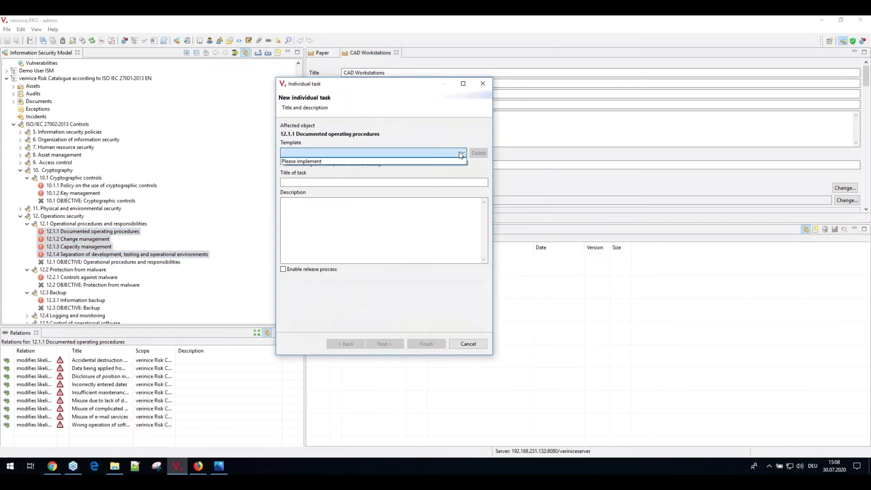
{"action": "left_click", "coordinate": [327, 162]}
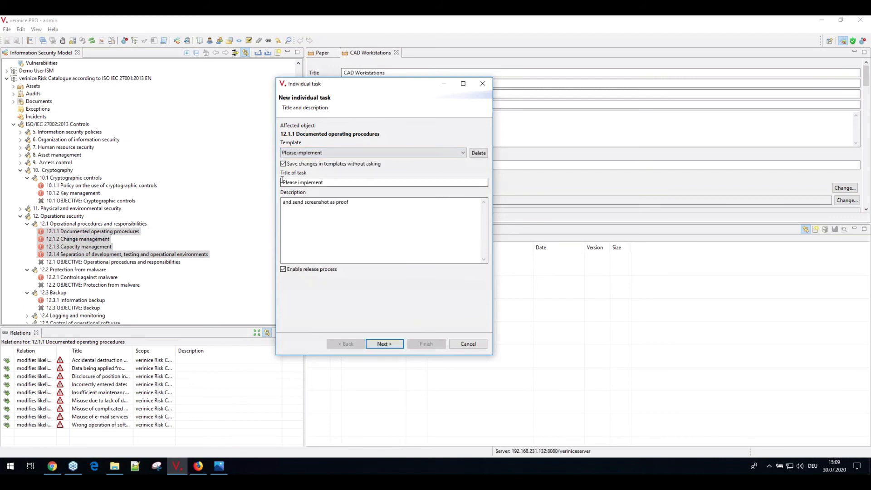
{"action": "left_click", "coordinate": [285, 203]}
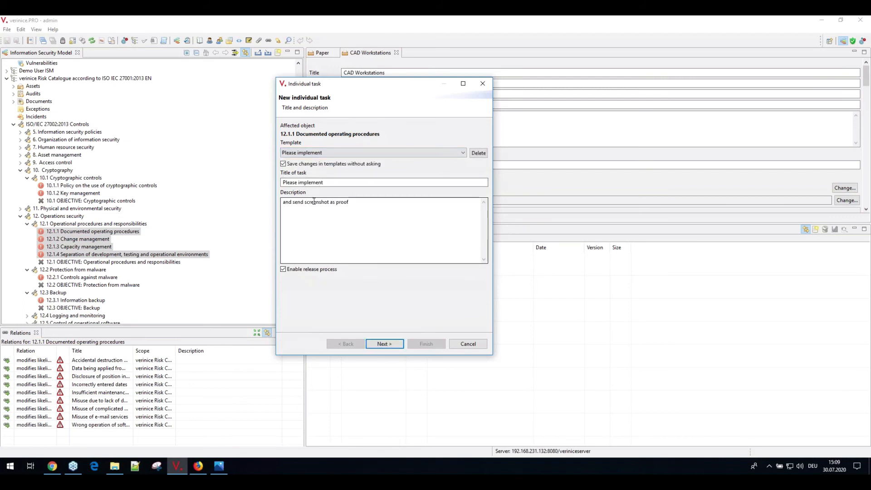
{"action": "left_click", "coordinate": [359, 203]}
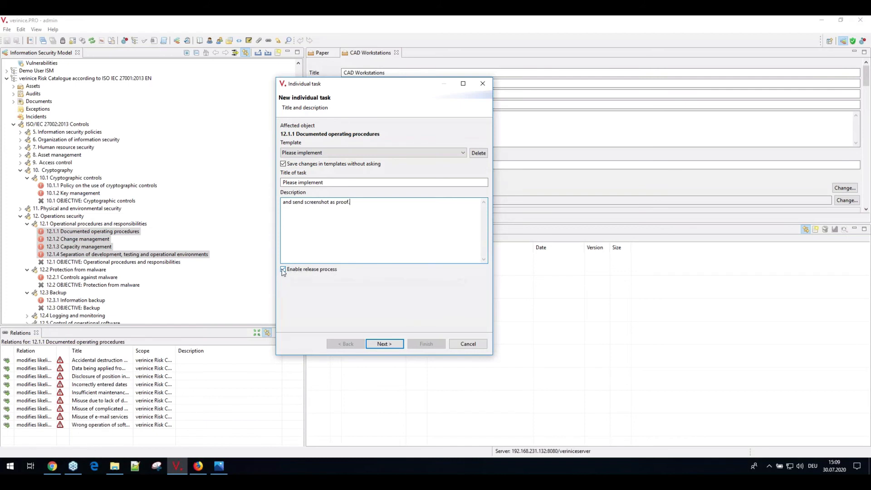
{"action": "left_click", "coordinate": [384, 344]}
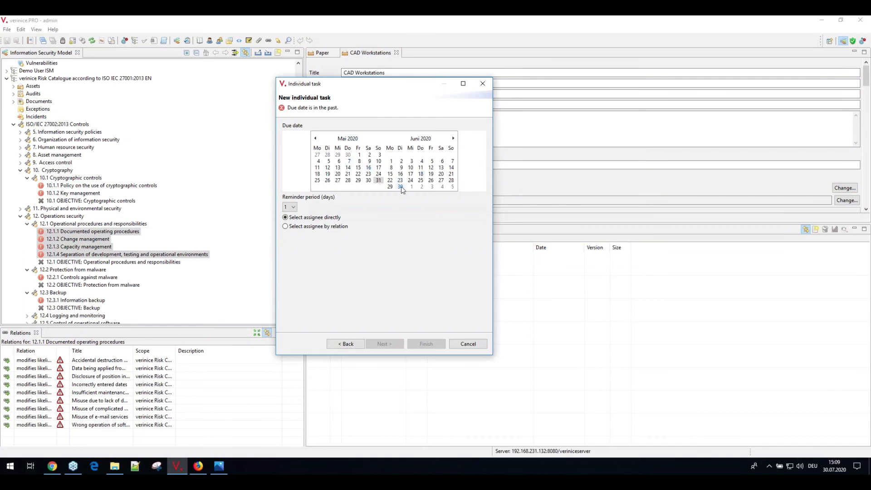
Set the task's reminder period to 6 days, with the assignee selected directly
{"action": "left_click", "coordinate": [453, 139]}
{"action": "left_click", "coordinate": [453, 138]}
{"action": "left_click", "coordinate": [285, 226]}
{"action": "left_click", "coordinate": [285, 218]}
{"action": "left_click", "coordinate": [289, 207]}
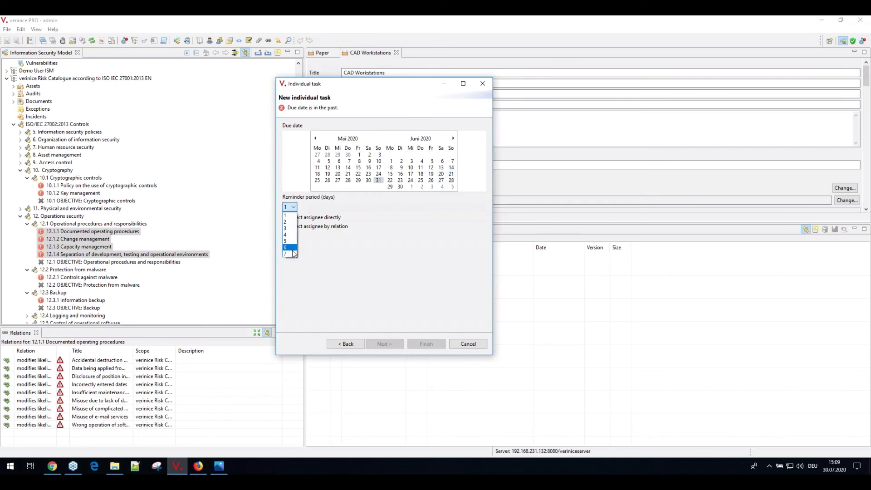
{"action": "left_click", "coordinate": [289, 251]}
Set the task's due date to 31 August 2020, resizing the dialog to show enough calendar months
{"action": "left_click", "coordinate": [453, 138]}
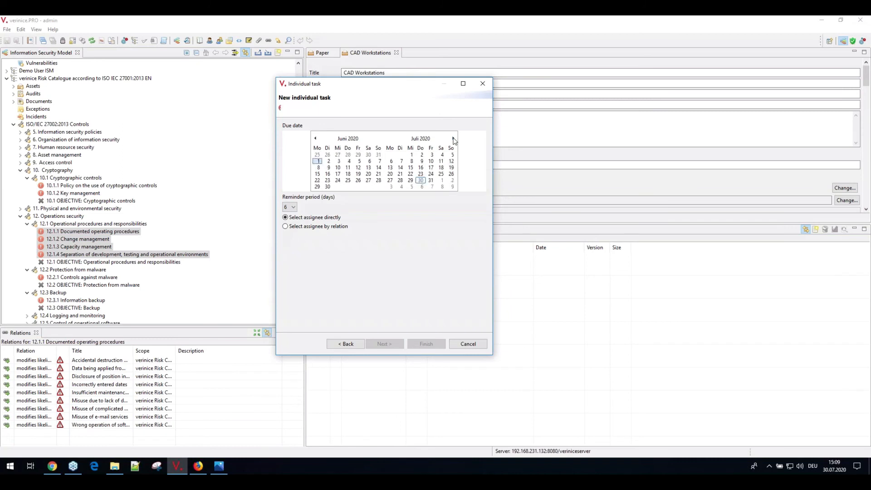
{"action": "left_click", "coordinate": [453, 138]}
{"action": "left_click", "coordinate": [453, 138]}
{"action": "left_click", "coordinate": [453, 138]}
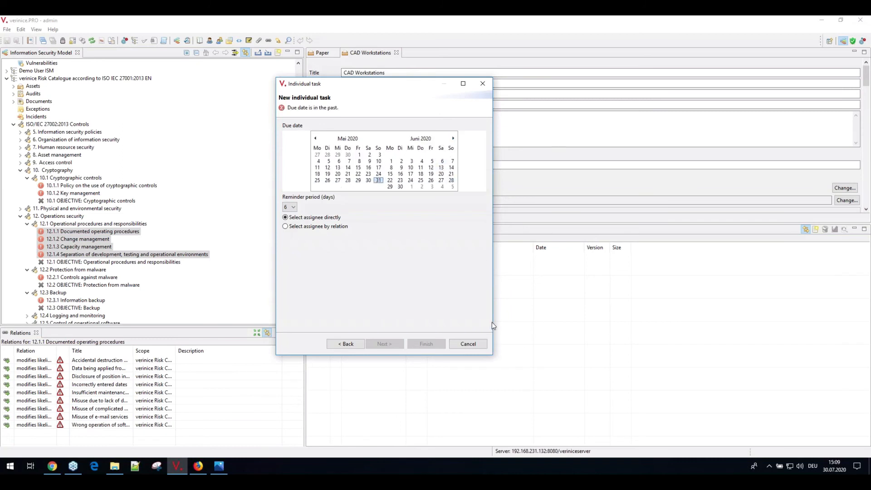
{"action": "left_click_drag", "start_coordinate": [493, 326], "coordinate": [721, 310]}
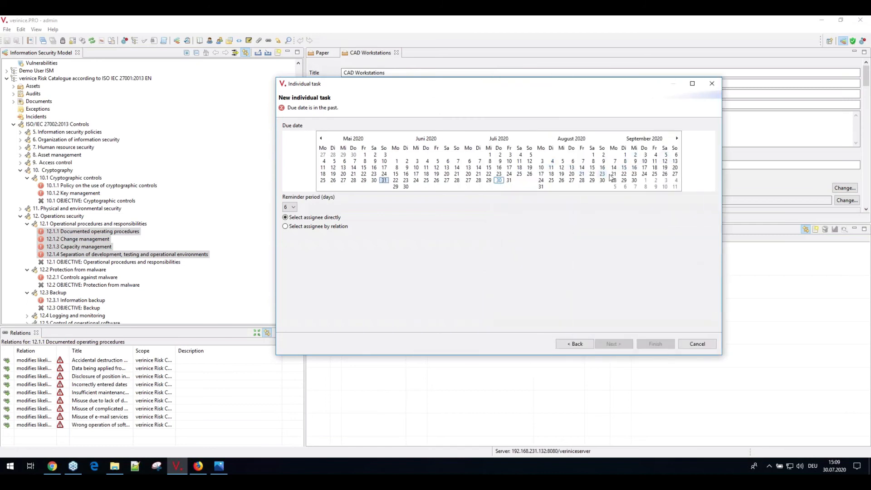
{"action": "left_click", "coordinate": [540, 187]}
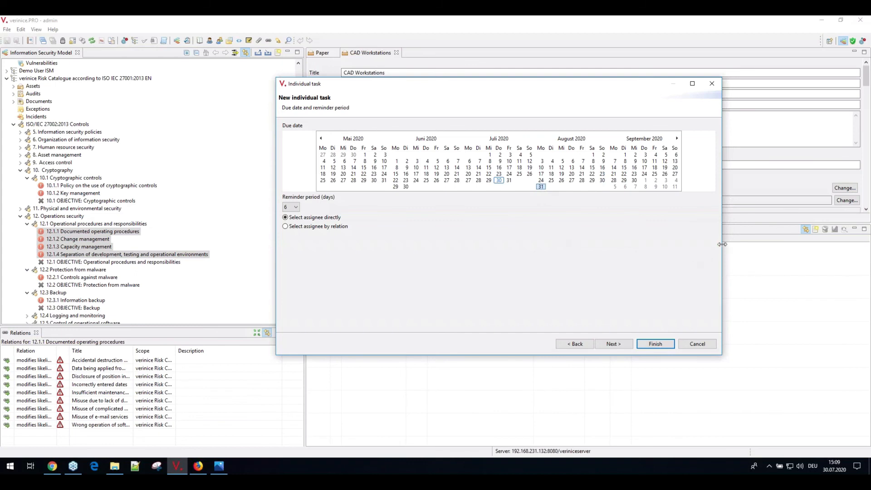
{"action": "left_click_drag", "start_coordinate": [721, 243], "coordinate": [608, 262]}
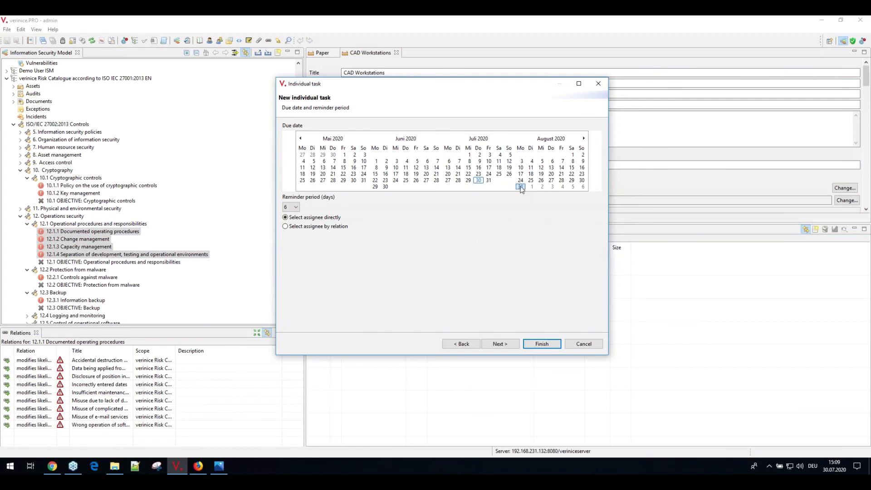
Set the reminder period to 30 days, accept the preselected assignee, and continue to the web-editable properties
{"action": "left_click", "coordinate": [295, 208]}
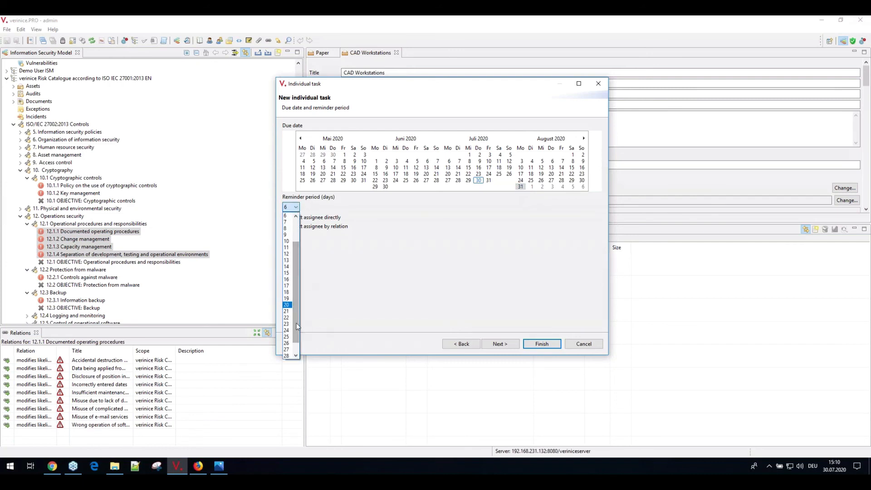
{"action": "left_click_drag", "start_coordinate": [296, 332], "coordinate": [297, 352]}
{"action": "left_click", "coordinate": [287, 356]}
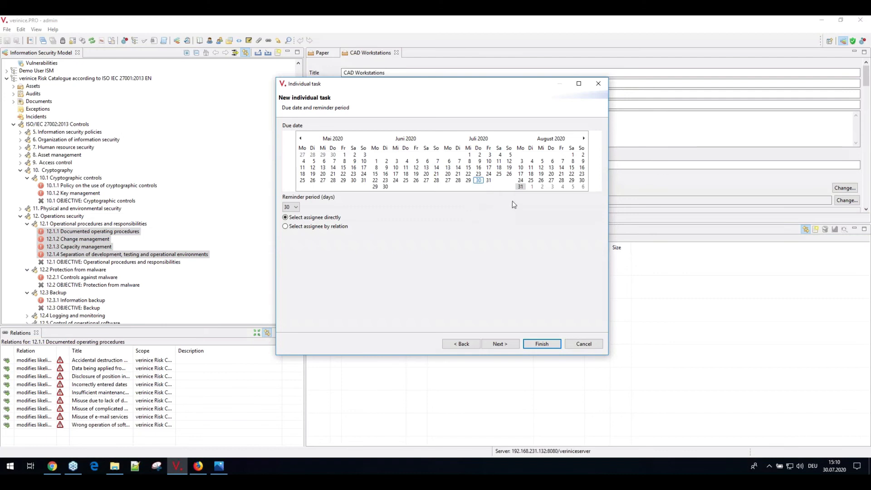
{"action": "left_click", "coordinate": [504, 343]}
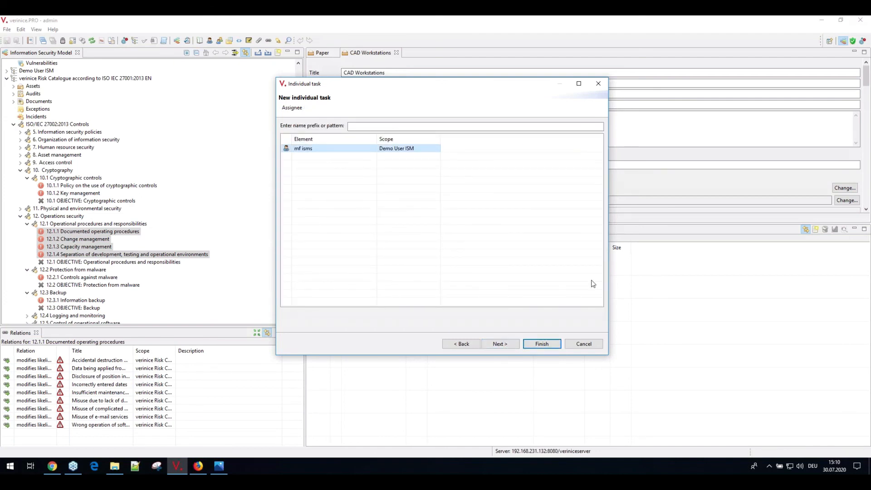
{"action": "left_click", "coordinate": [506, 346]}
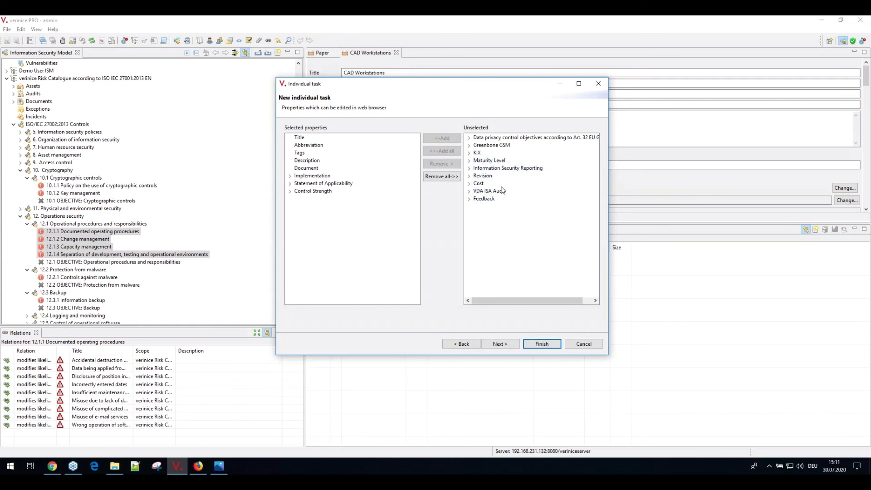
Remove Statement of Applicability from the properties editable in the web browser and finish creating the individual task
{"action": "left_click", "coordinate": [309, 184]}
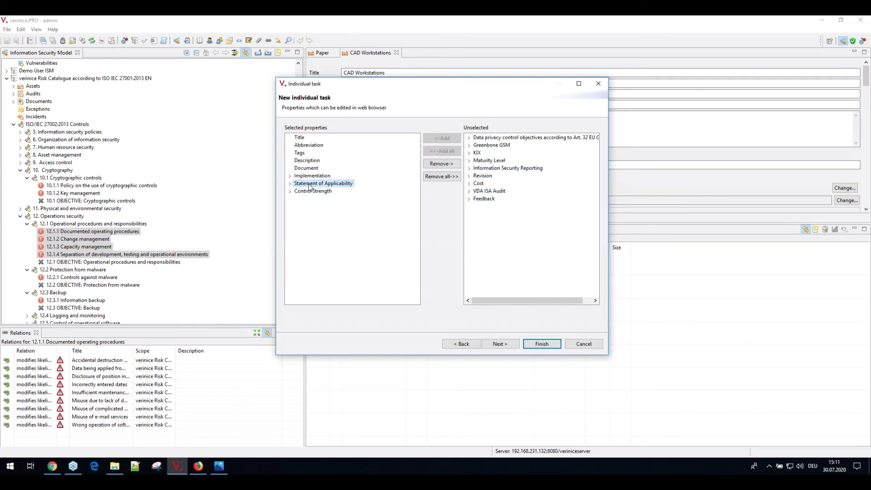
{"action": "double_click", "coordinate": [309, 184]}
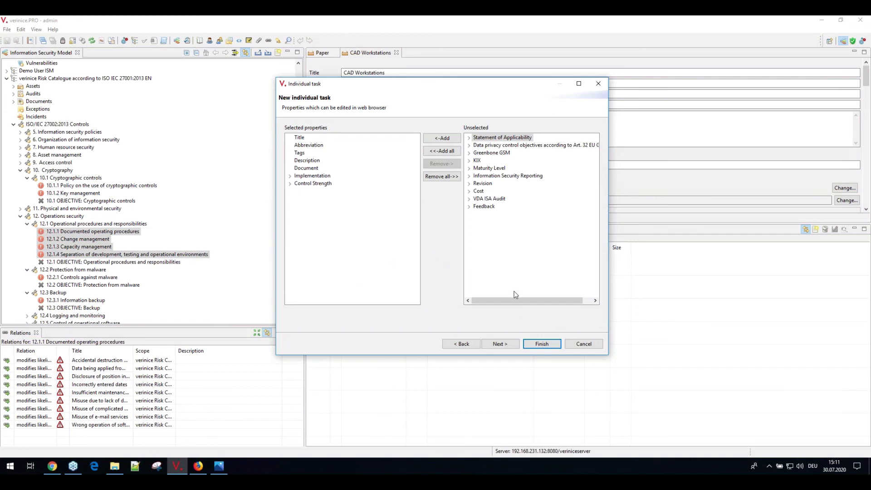
{"action": "left_click", "coordinate": [506, 346]}
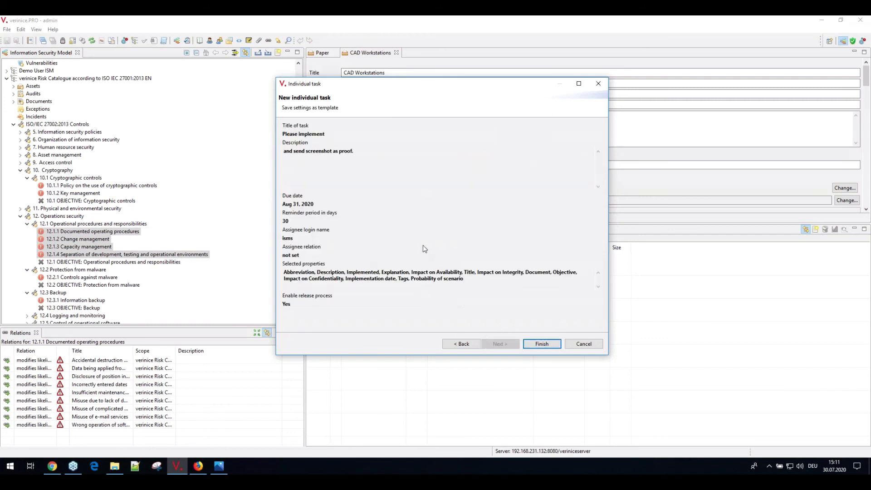
{"action": "left_click", "coordinate": [542, 344]}
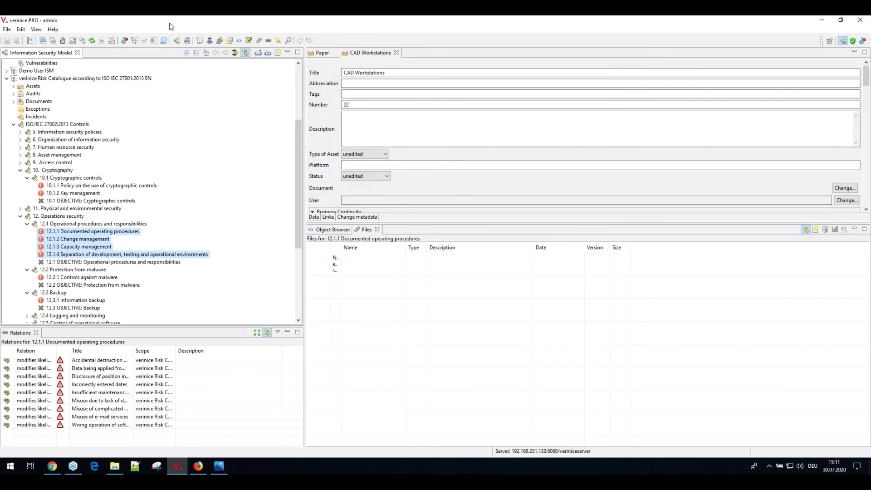
Open the Tasks view and filter it by the scope verinice Risk Catalogue according to ISO IEC 27001:2013 EN (Org.)
{"action": "left_click", "coordinate": [37, 29]}
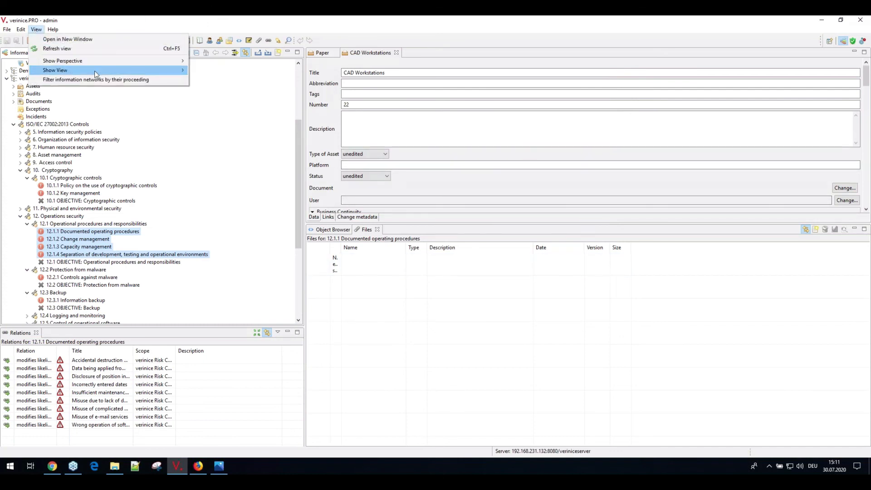
{"action": "mouse_move", "coordinate": [94, 71]}
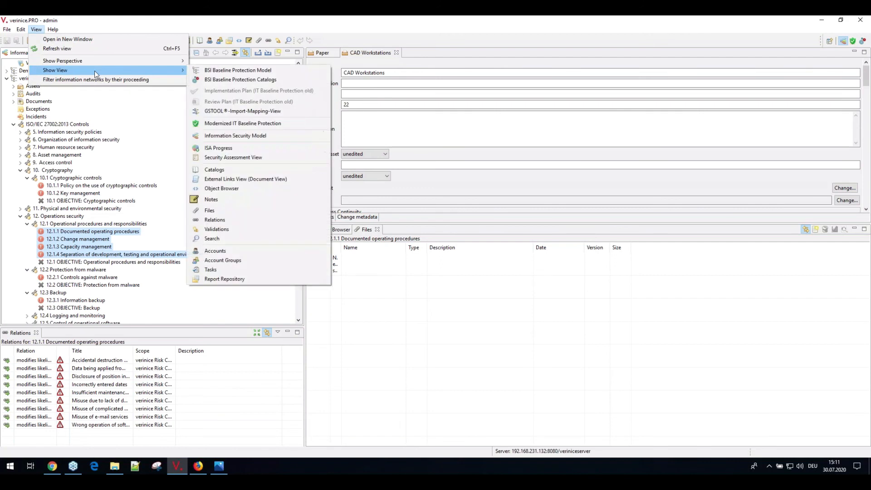
{"action": "left_click", "coordinate": [214, 270]}
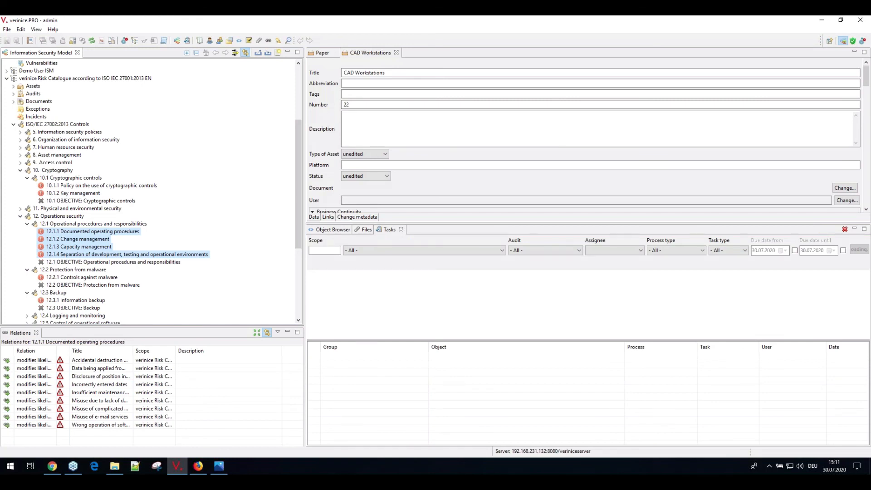
{"action": "left_click", "coordinate": [766, 293]}
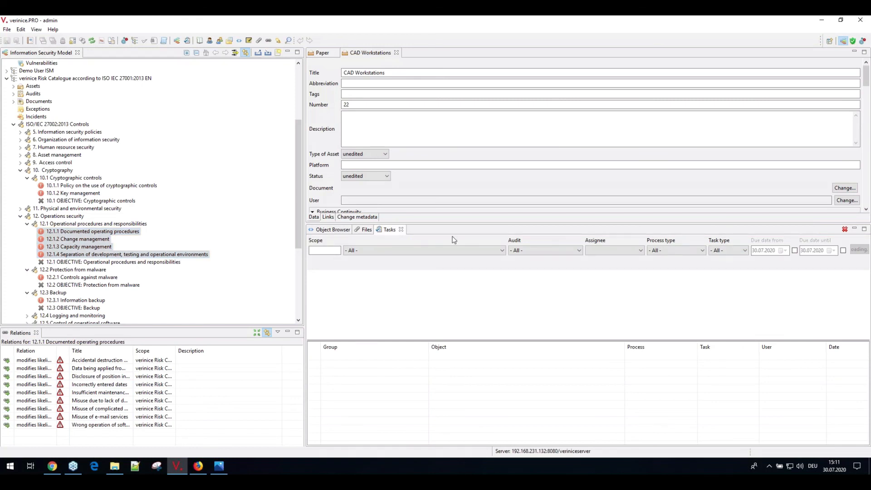
{"action": "left_click", "coordinate": [503, 250]}
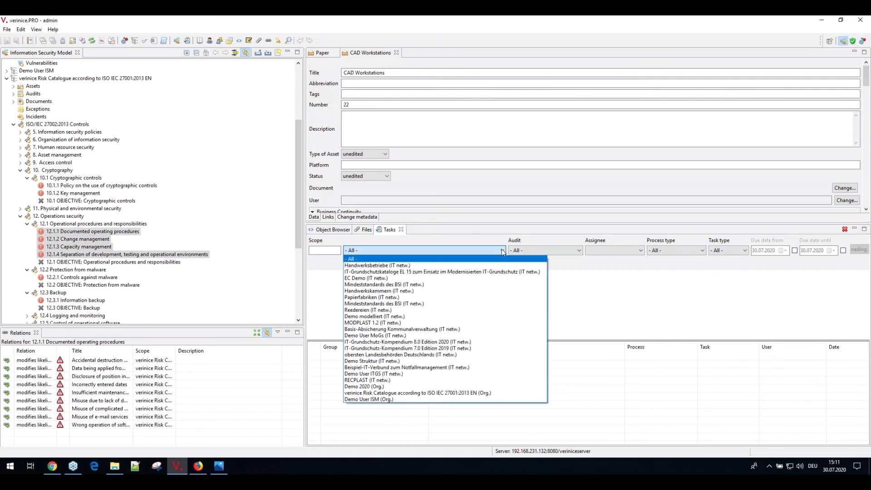
{"action": "left_click", "coordinate": [411, 394]}
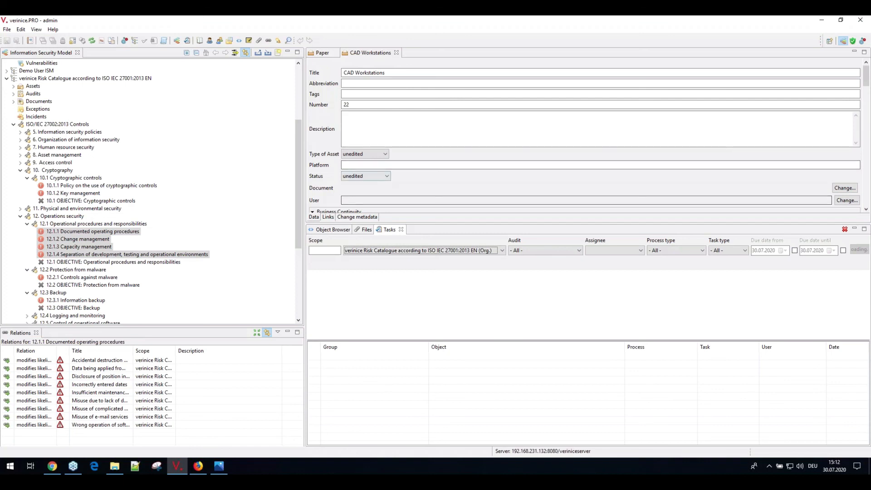
Switch to Firefox and log in to the verinice.PRO server with the saved isms username and password
{"action": "left_click", "coordinate": [177, 467]}
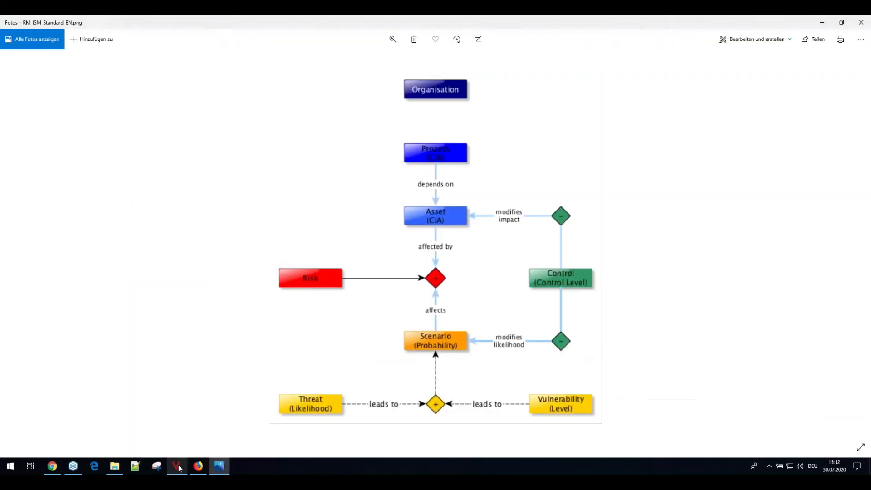
{"action": "left_click", "coordinate": [198, 465]}
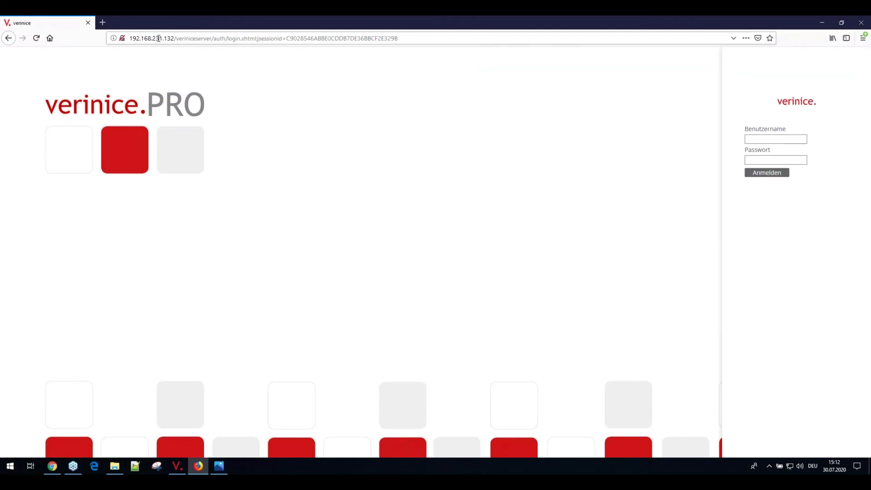
{"action": "left_click", "coordinate": [756, 138]}
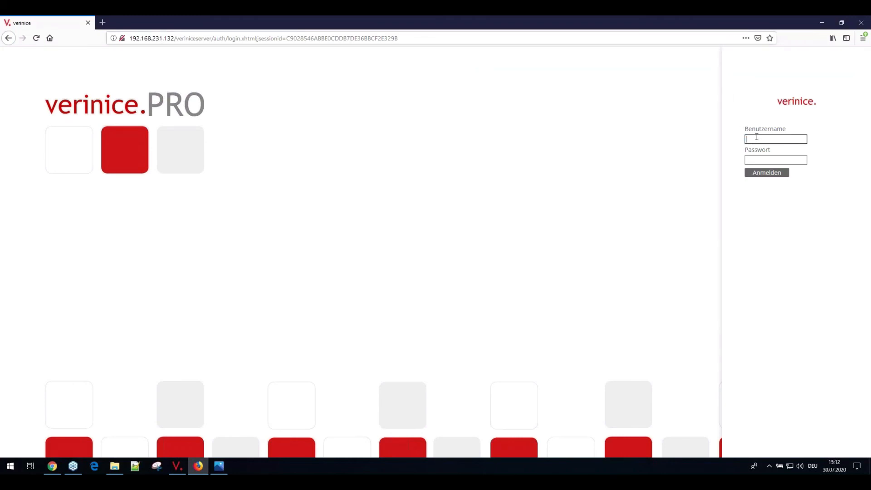
{"action": "left_click", "coordinate": [757, 137]}
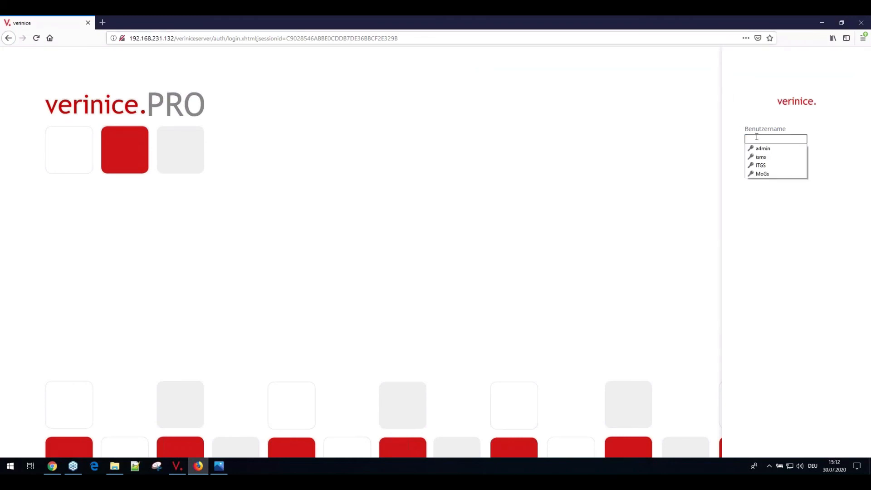
{"action": "left_click", "coordinate": [763, 156]}
{"action": "left_click", "coordinate": [766, 173]}
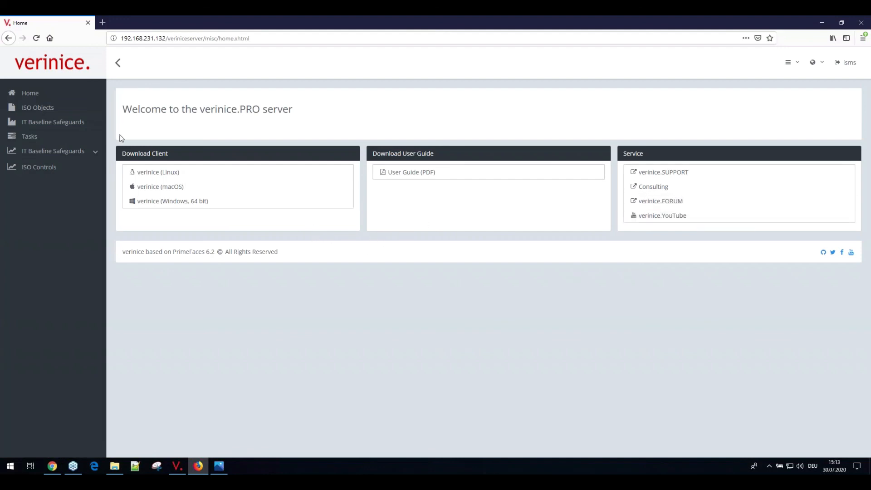
Open the Please implement task for 12.1.1 Documented operating procedures from the web task list and collapse its General section
{"action": "left_click", "coordinate": [23, 138]}
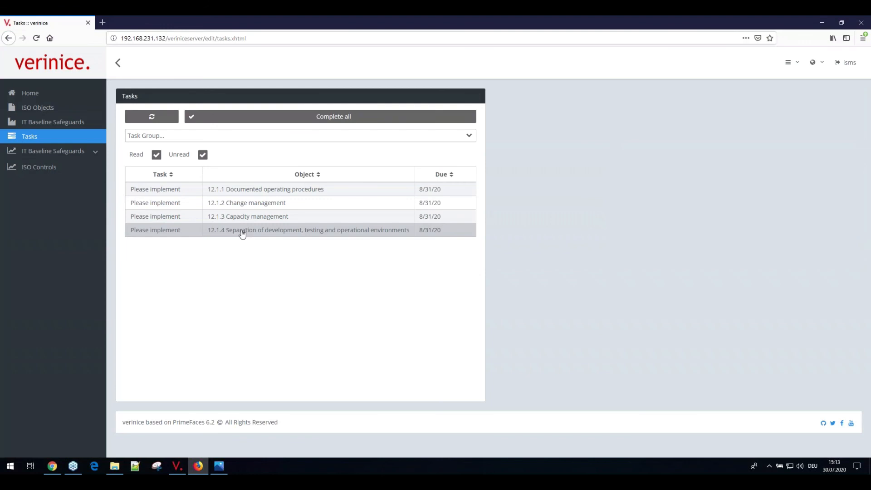
{"action": "left_click", "coordinate": [255, 191]}
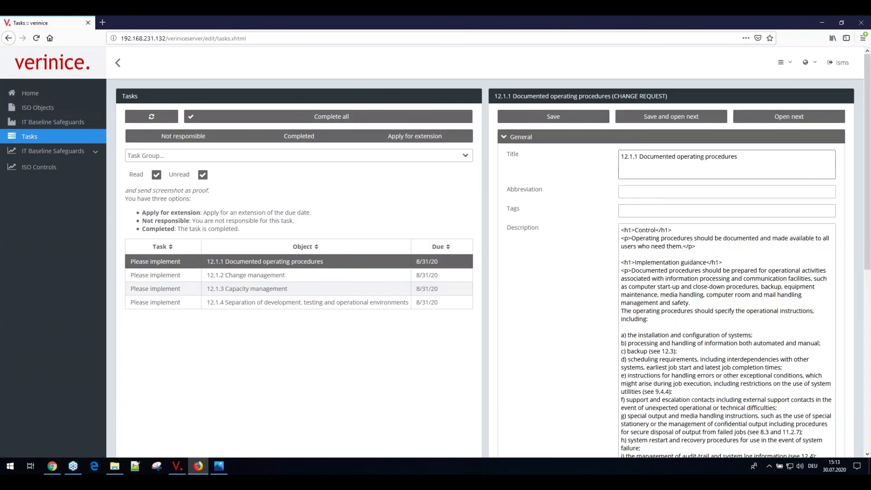
{"action": "left_click", "coordinate": [517, 141]}
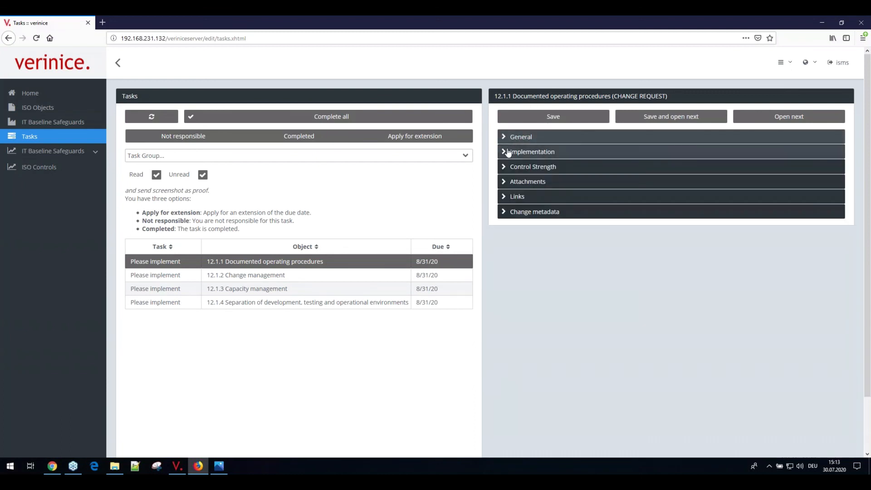
In the task's Implementation section, set Implemented to Yes and enter the explanation "Fixed now"
{"action": "left_click", "coordinate": [508, 152]}
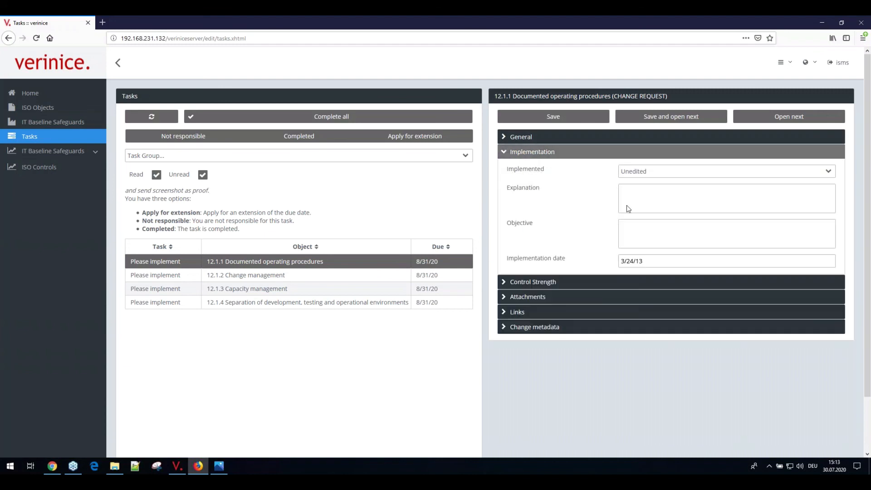
{"action": "left_click", "coordinate": [666, 171]}
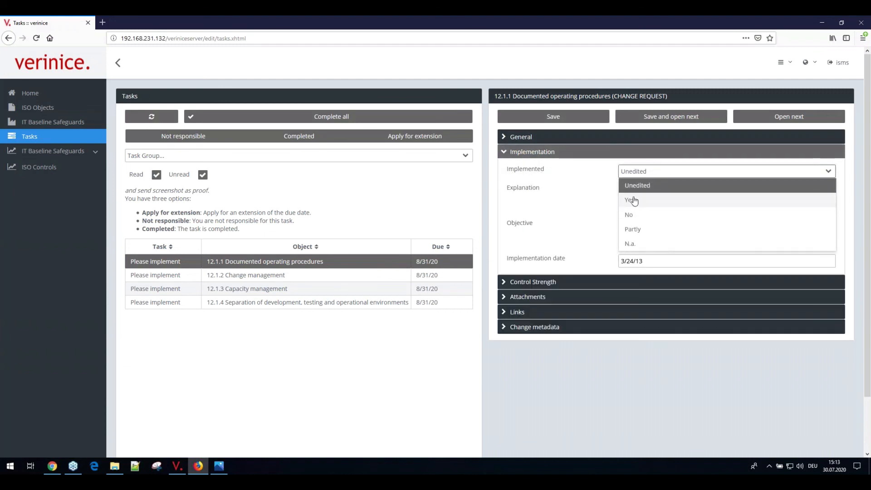
{"action": "left_click", "coordinate": [633, 200]}
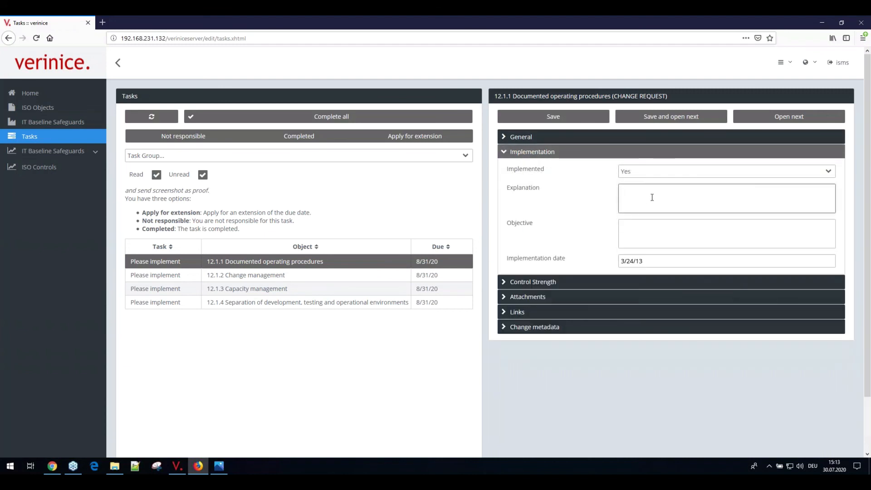
{"action": "left_click", "coordinate": [651, 197]}
{"action": "type", "text": "Fixed now"}
Attach RM_ISM_Standard_EN.png to the 12.1.1 task, then save the task and mark it as completed
{"action": "left_click", "coordinate": [504, 297]}
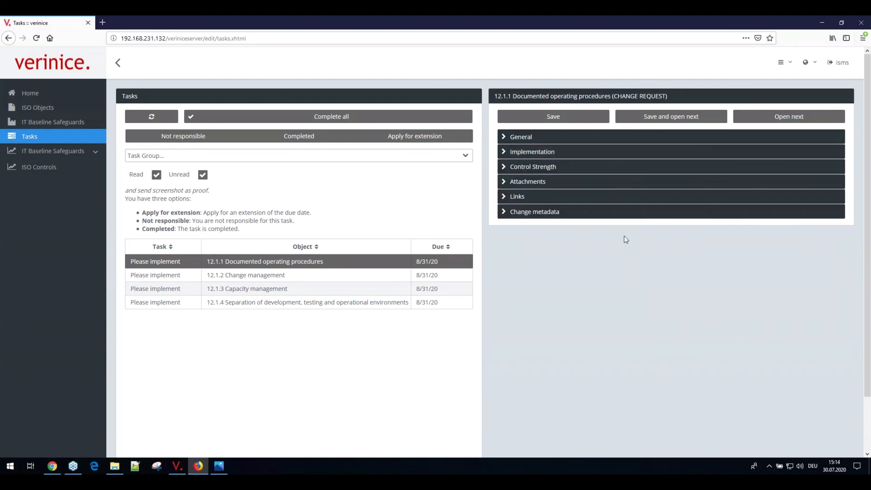
{"action": "left_click", "coordinate": [503, 181]}
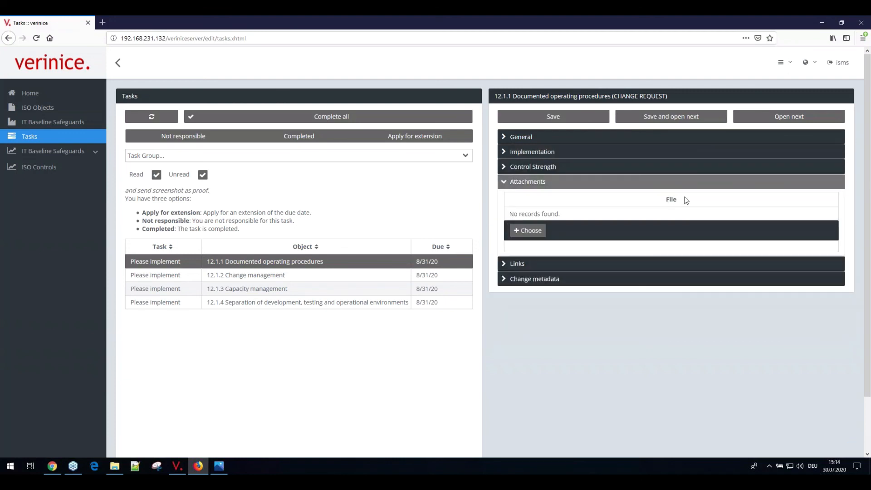
{"action": "left_click", "coordinate": [530, 230]}
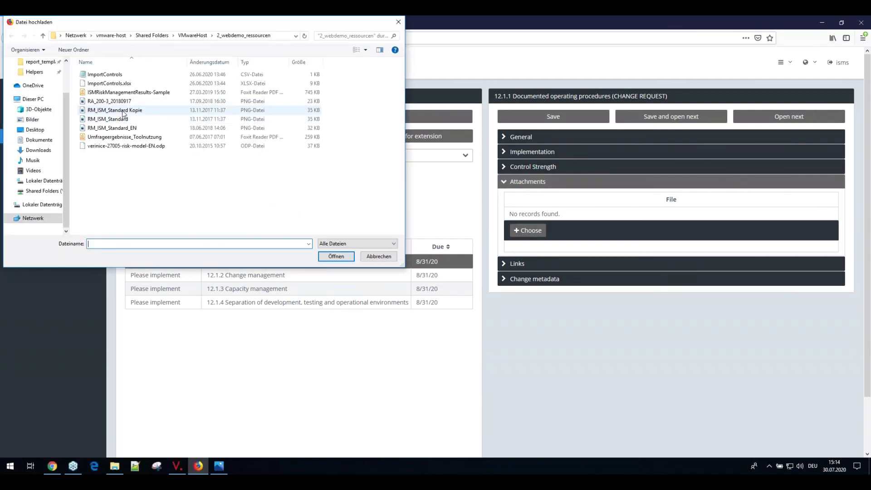
{"action": "double_click", "coordinate": [120, 127]}
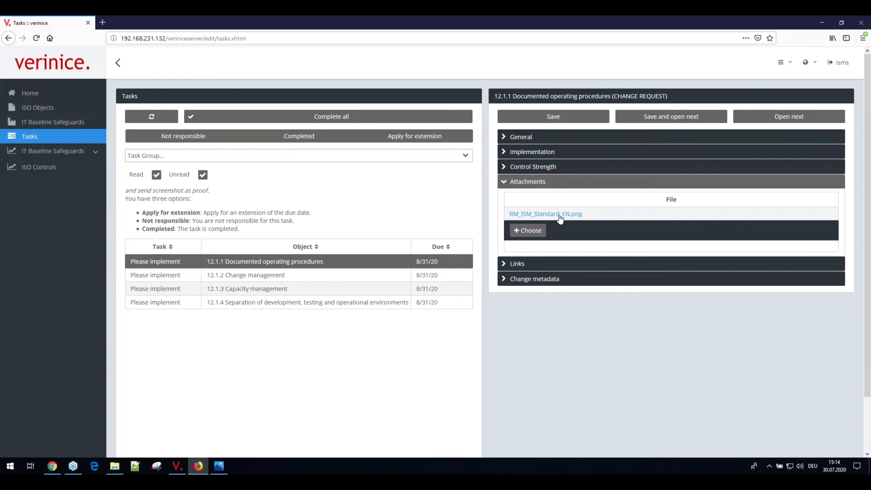
{"action": "left_click", "coordinate": [562, 119]}
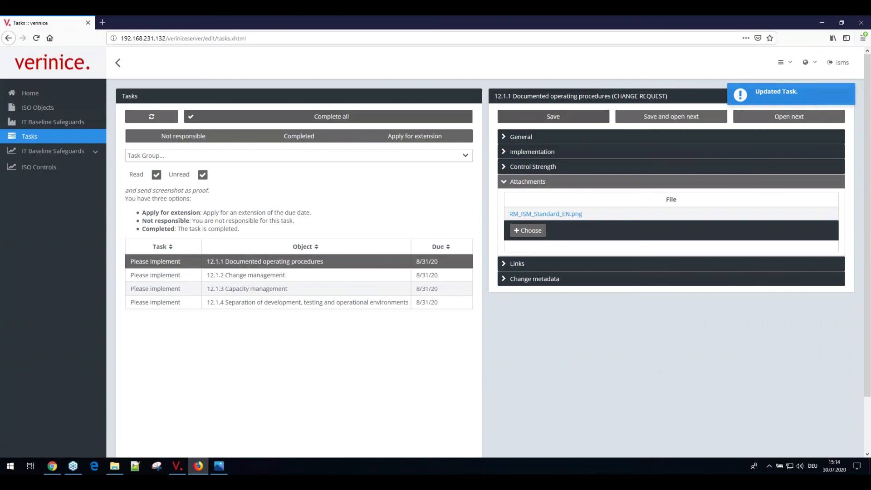
{"action": "left_click", "coordinate": [301, 135]}
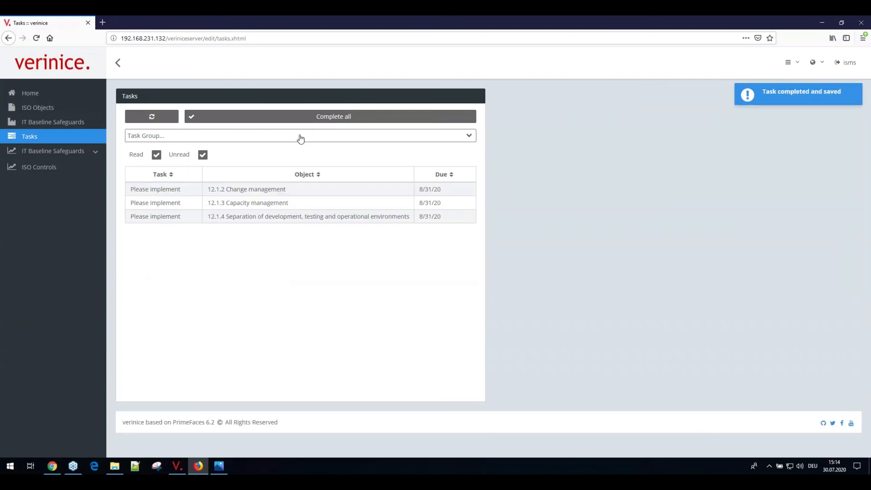
Apply for an extension of the 12.1.2 Change management task with the justification "Need two more weeks for this!"
{"action": "left_click", "coordinate": [267, 192]}
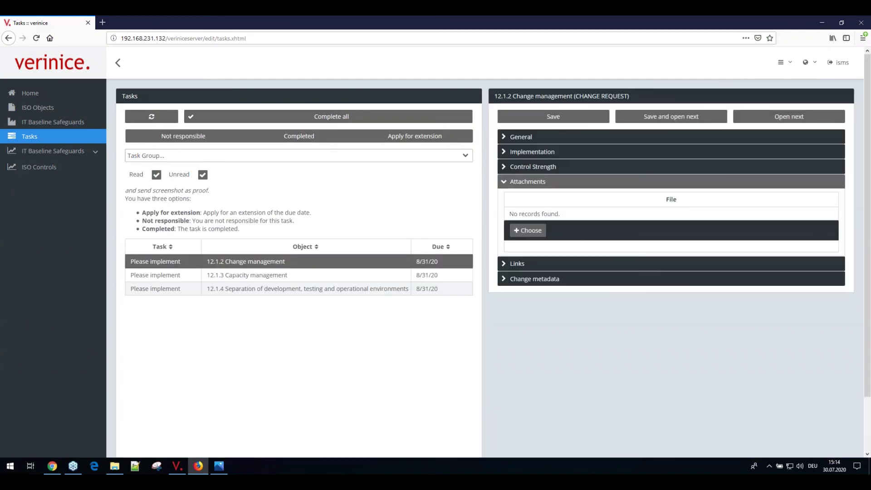
{"action": "left_click", "coordinate": [411, 139]}
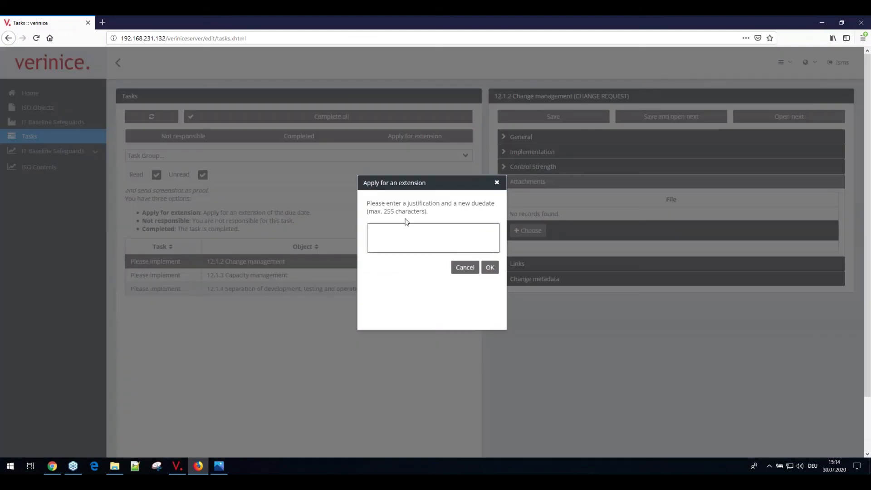
{"action": "left_click", "coordinate": [396, 237]}
{"action": "type", "text": "Need two more weeks for this!"}
{"action": "left_click", "coordinate": [489, 268]}
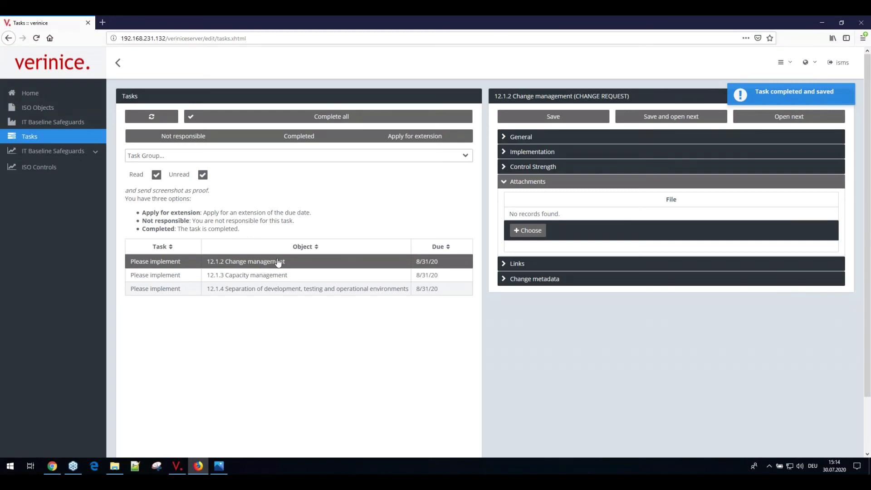
Report the 12.1.3 Capacity management task as not responsible and log out of the web portal
{"action": "left_click", "coordinate": [251, 276]}
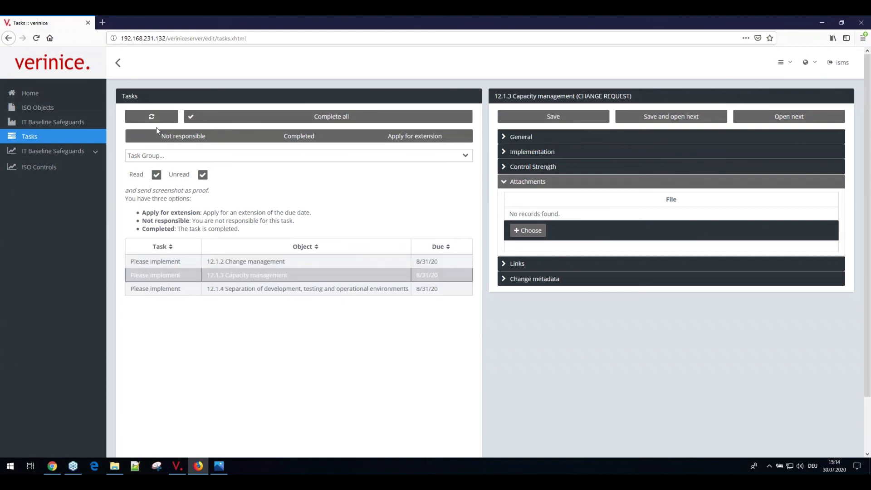
{"action": "left_click", "coordinate": [183, 138]}
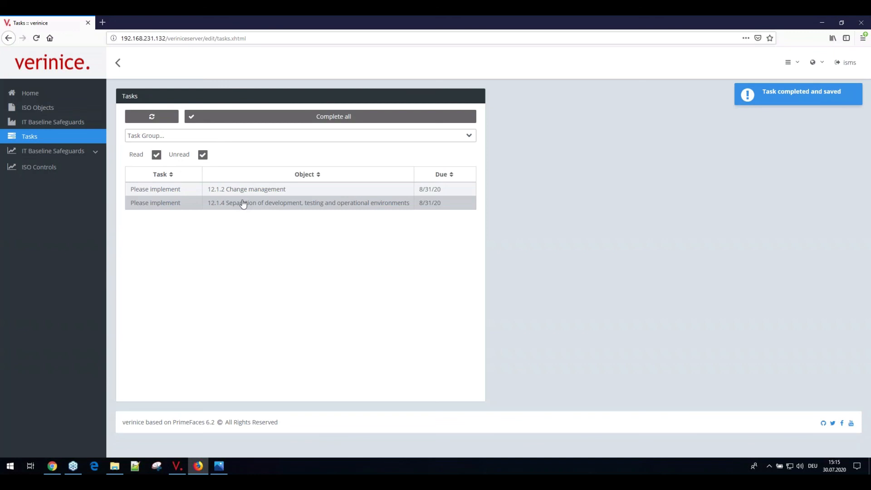
{"action": "left_click", "coordinate": [846, 65]}
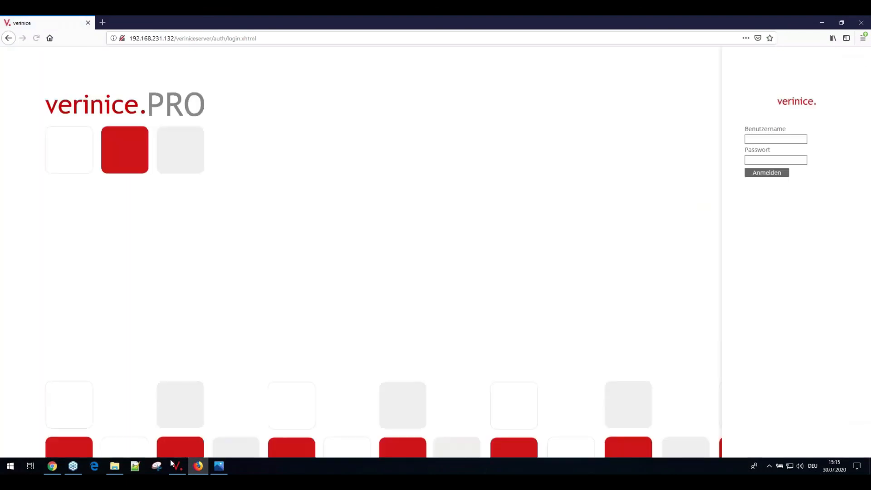
Switch to the verinice client and reload its data
{"action": "left_click", "coordinate": [179, 466]}
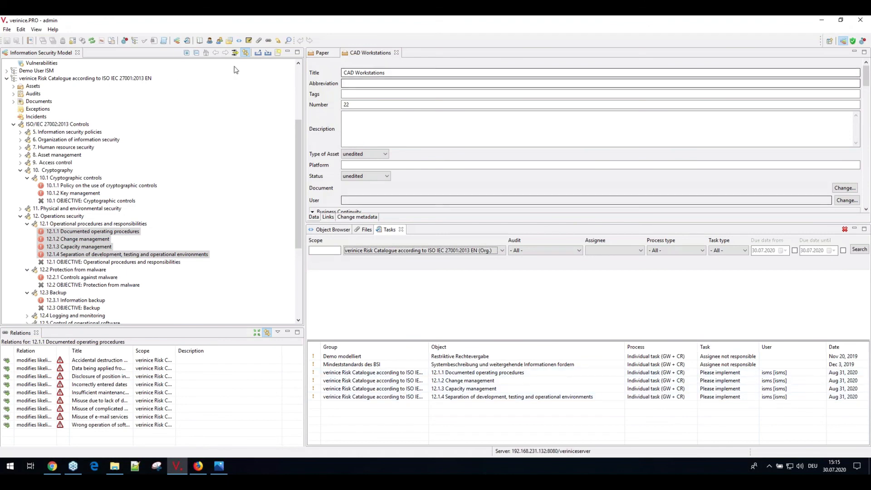
{"action": "left_click", "coordinate": [93, 41]}
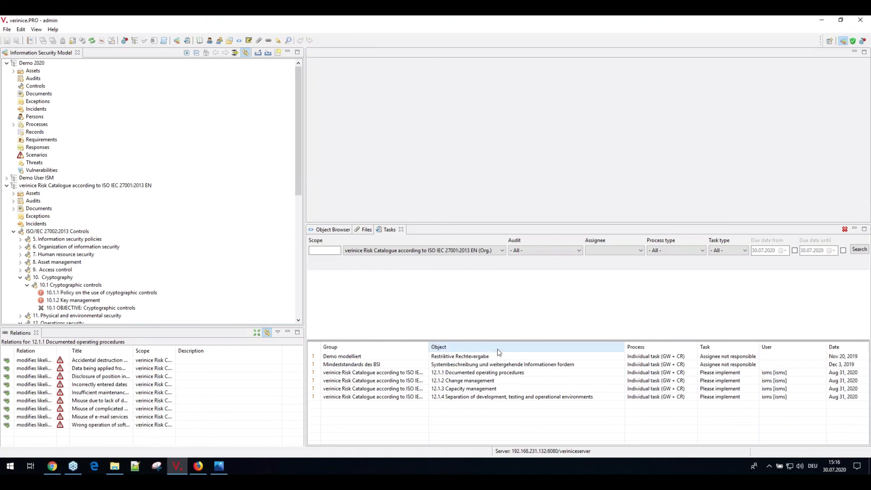
Try to compare the changes of the 12.1.1 Documented operating procedures task and open its control from the task list
{"action": "left_click", "coordinate": [484, 373]}
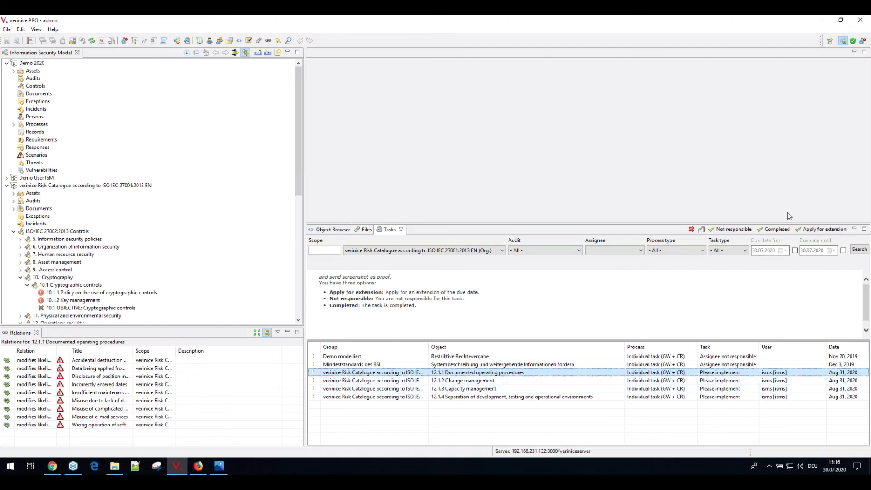
{"action": "left_click", "coordinate": [701, 232]}
{"action": "left_click", "coordinate": [702, 232]}
{"action": "left_click", "coordinate": [702, 231]}
{"action": "left_click", "coordinate": [543, 382]}
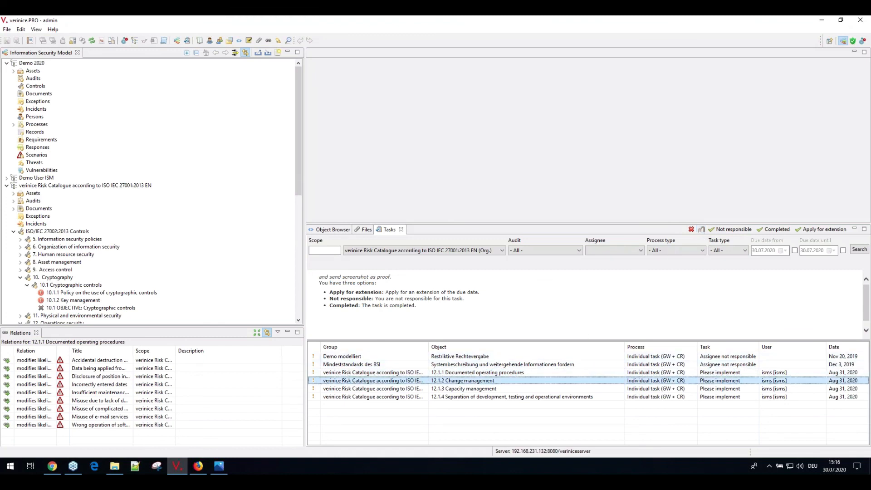
{"action": "left_click", "coordinate": [488, 375]}
{"action": "double_click", "coordinate": [489, 375]}
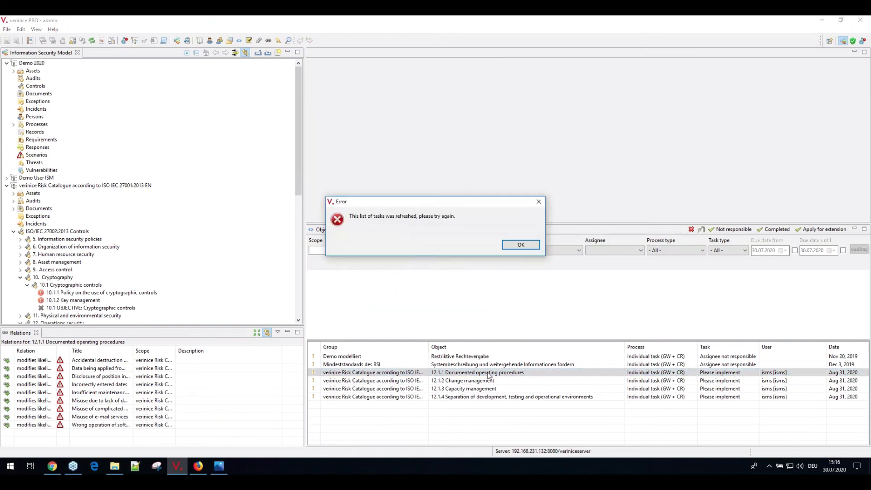
{"action": "left_click", "coordinate": [521, 244]}
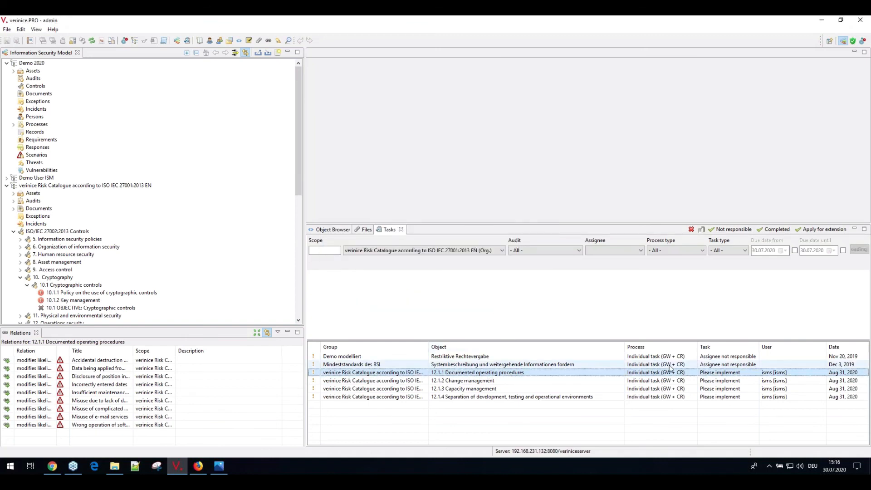
Filter the task list to the scope verinice Risk Catalogue according to ISO IEC 27001:2013 EN with all audits
{"action": "left_click", "coordinate": [458, 250]}
{"action": "left_click", "coordinate": [405, 393]}
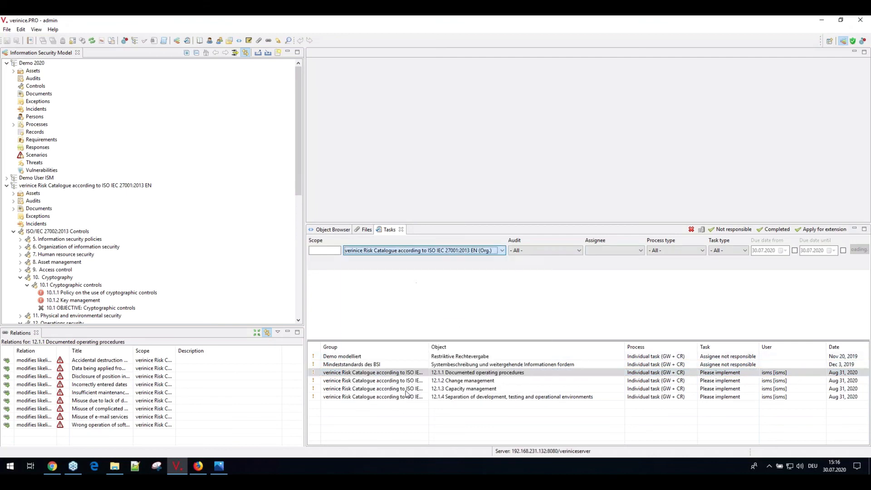
{"action": "left_click", "coordinate": [562, 251]}
{"action": "left_click", "coordinate": [551, 257]}
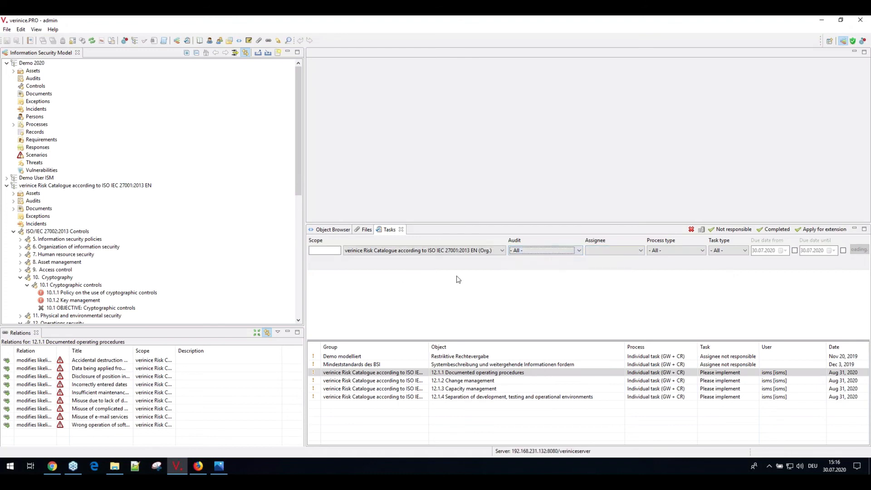
{"action": "mouse_move", "coordinate": [330, 250]}
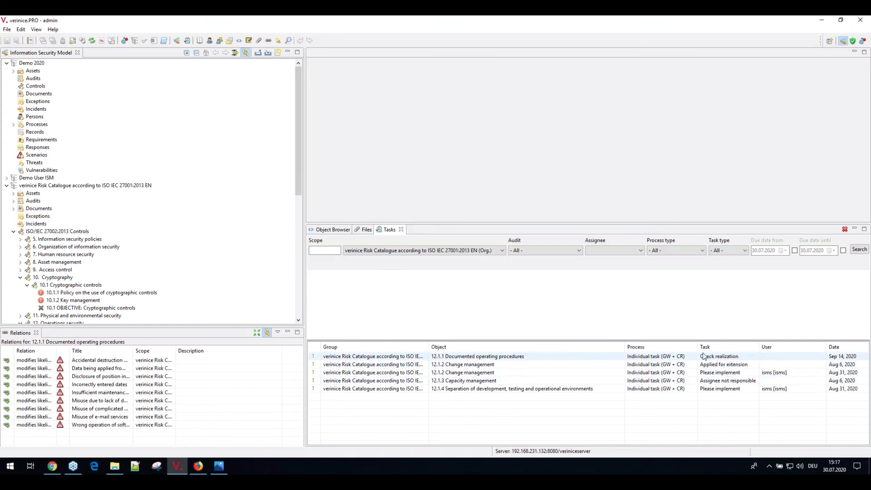
Compare the old and new values of the 12.1.1 Check realization task, then accept its implementation
{"action": "left_click", "coordinate": [495, 359]}
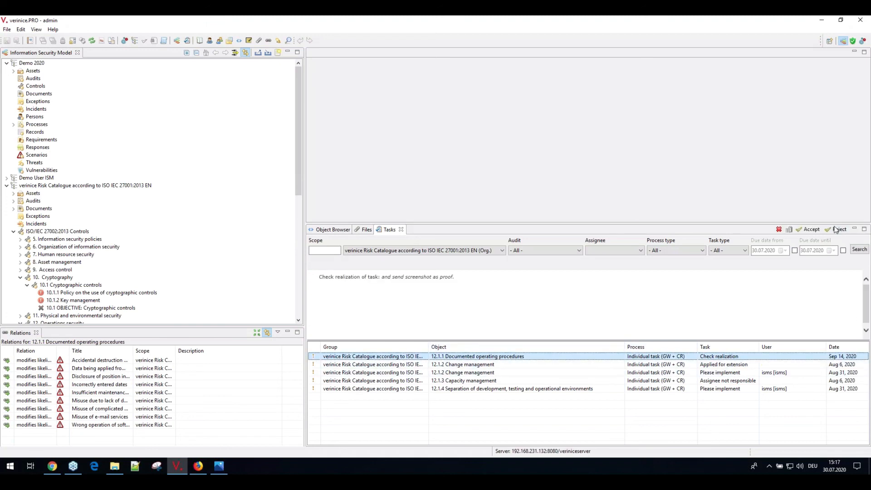
{"action": "left_click", "coordinate": [789, 230]}
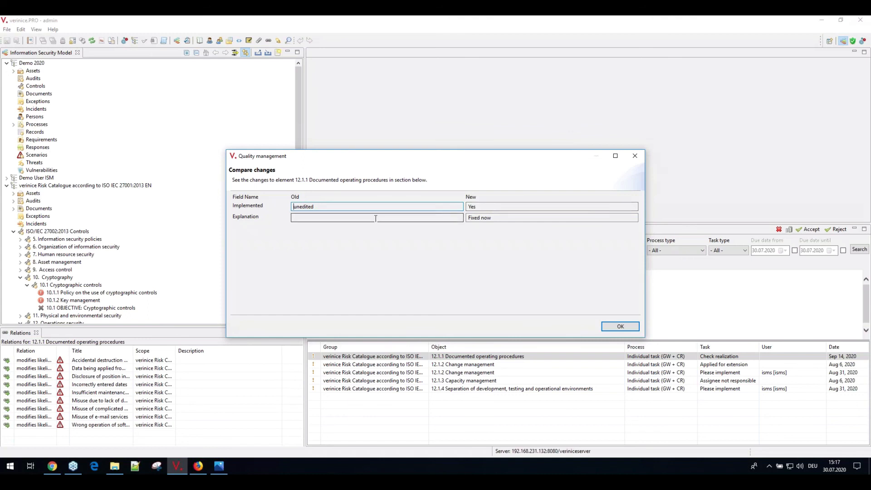
{"action": "left_click", "coordinate": [620, 326]}
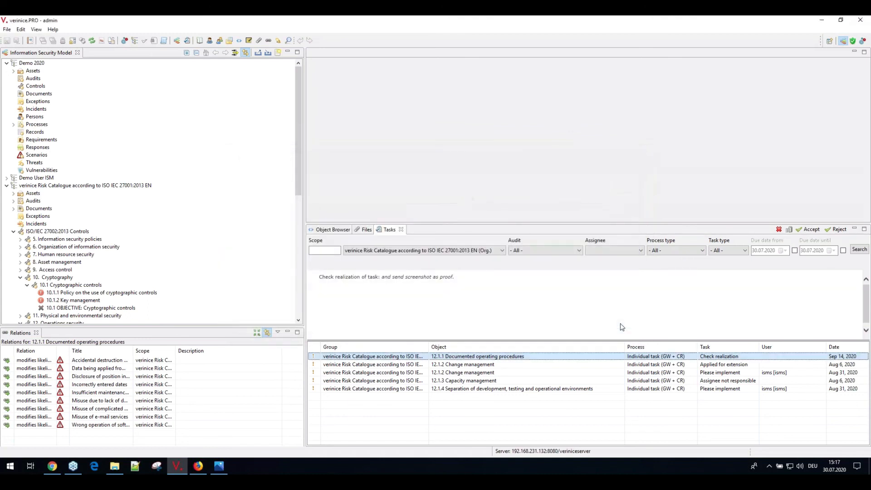
{"action": "left_click", "coordinate": [809, 232]}
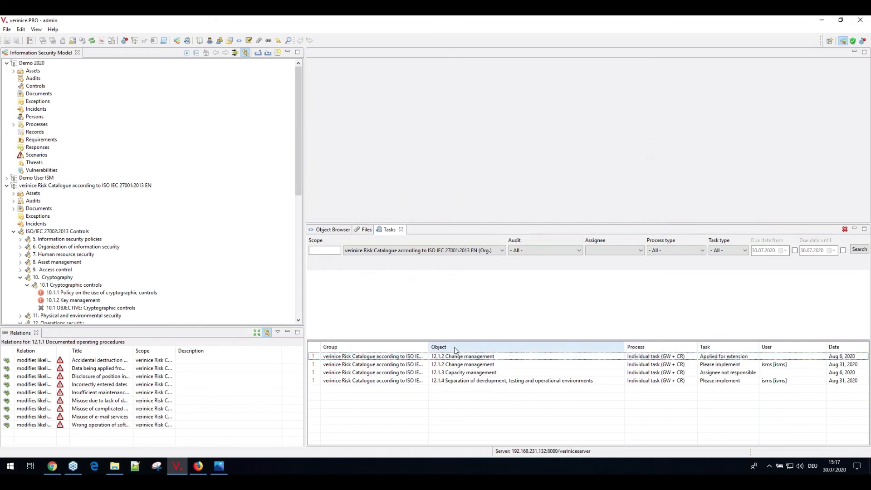
Review the extension justification for 12.1.2 Change management and change the request's due date to 28 October 2020
{"action": "left_click", "coordinate": [479, 358]}
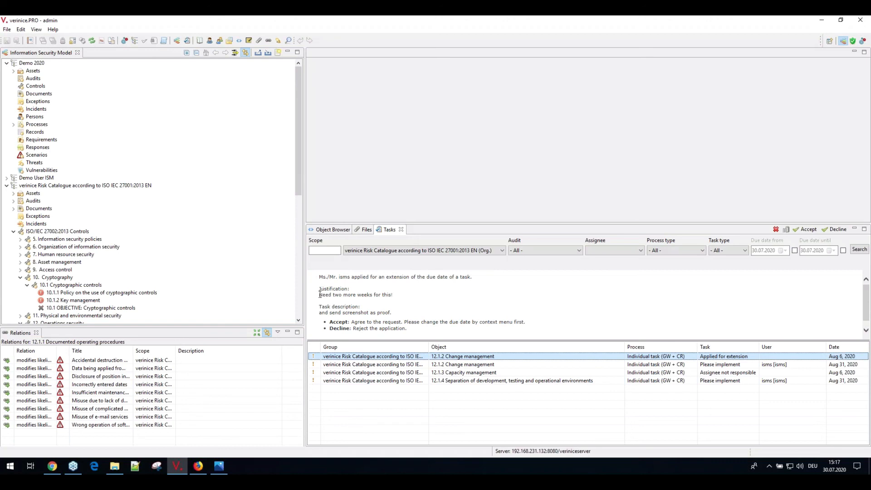
{"action": "left_click_drag", "start_coordinate": [320, 294], "coordinate": [402, 295]}
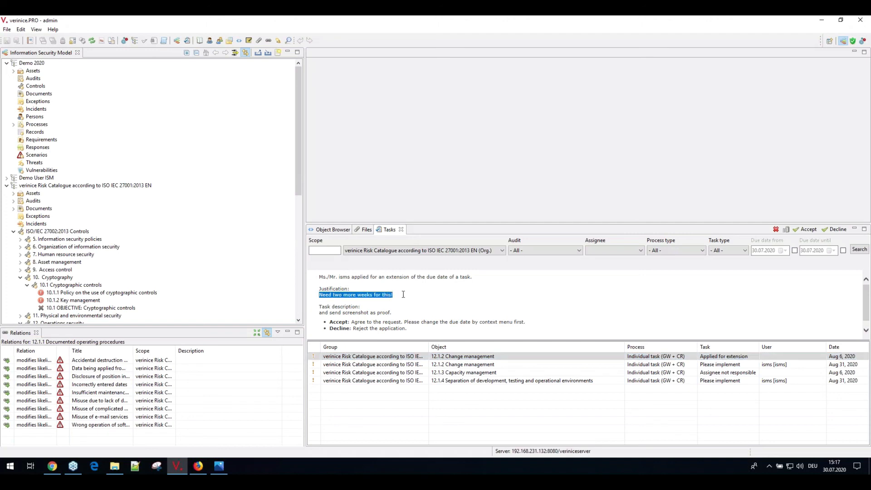
{"action": "right_click", "coordinate": [502, 356]}
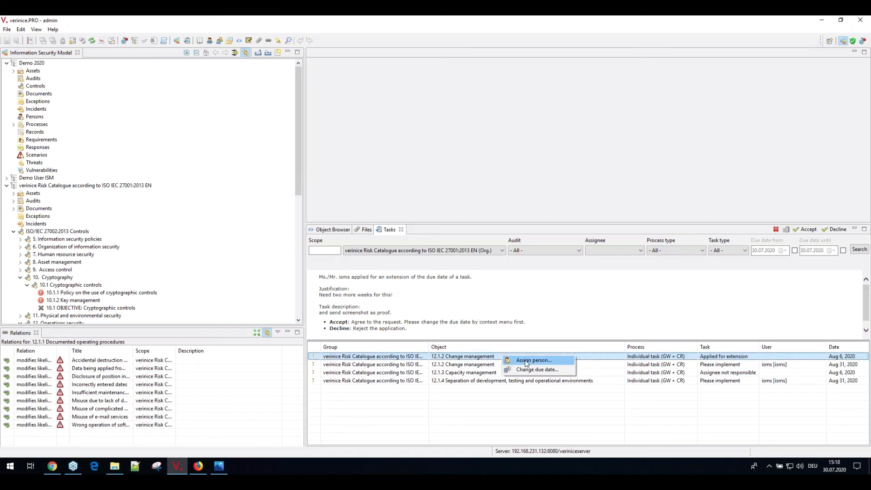
{"action": "left_click", "coordinate": [528, 369]}
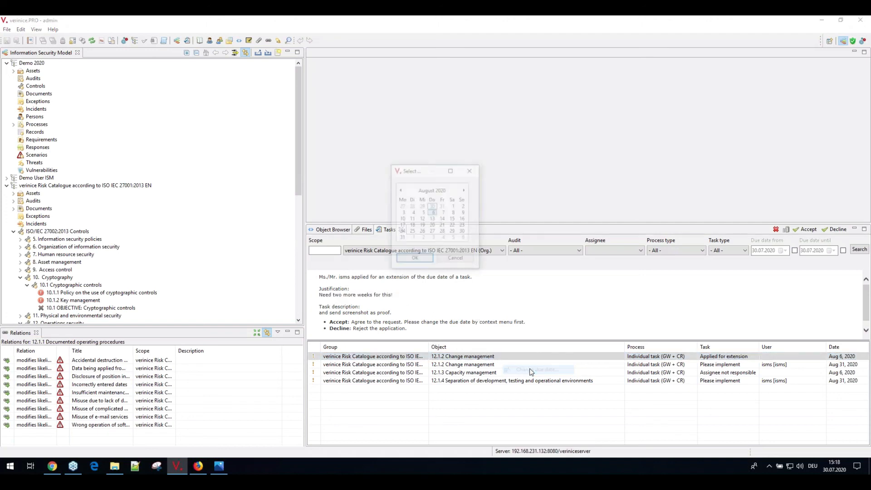
{"action": "left_click", "coordinate": [465, 189]}
{"action": "left_click", "coordinate": [465, 190]}
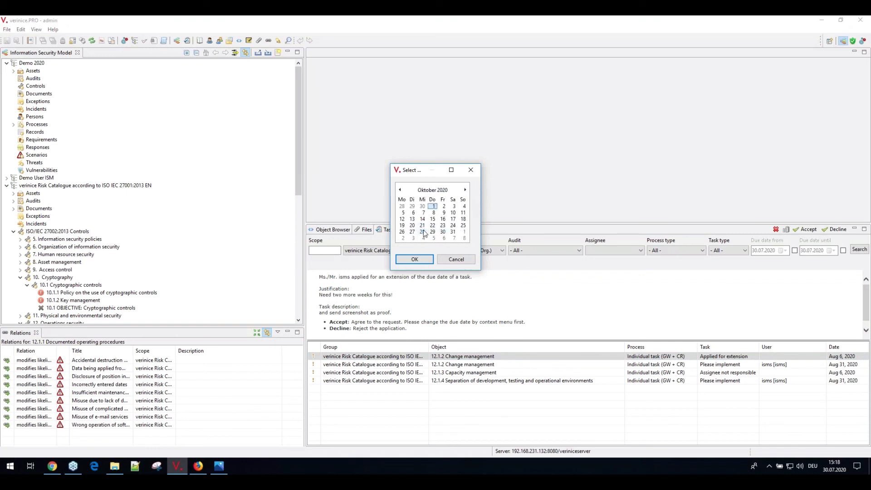
{"action": "left_click", "coordinate": [422, 232]}
{"action": "left_click", "coordinate": [424, 259]}
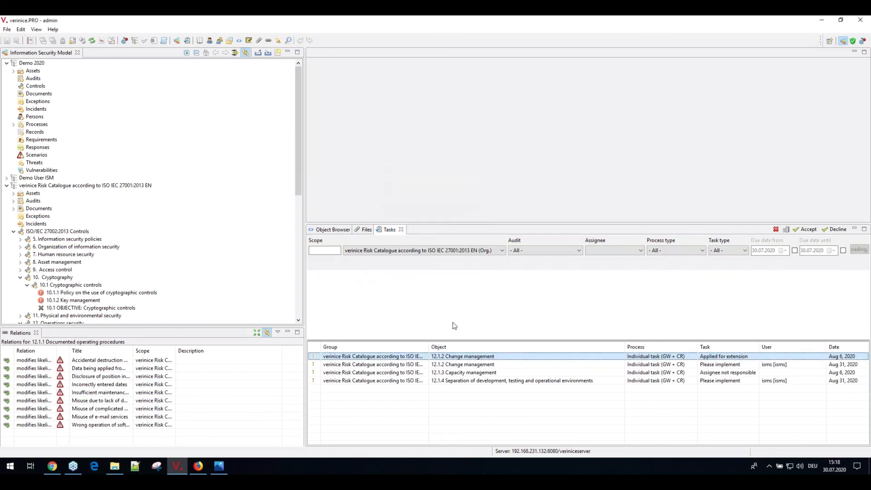
Assign the person from the Demo User ISM scope to the 12.1.3 Capacity management task marked Assignee not responsible
{"action": "left_click", "coordinate": [471, 375]}
{"action": "right_click", "coordinate": [472, 375]}
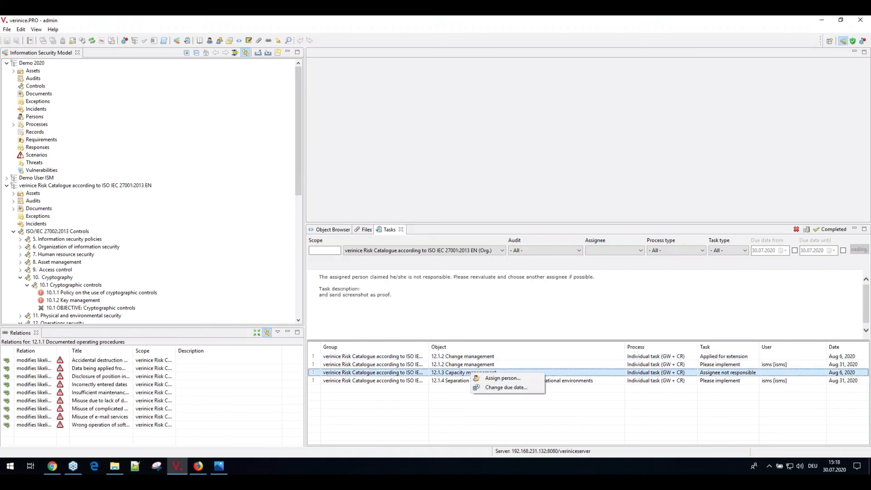
{"action": "left_click", "coordinate": [499, 378]}
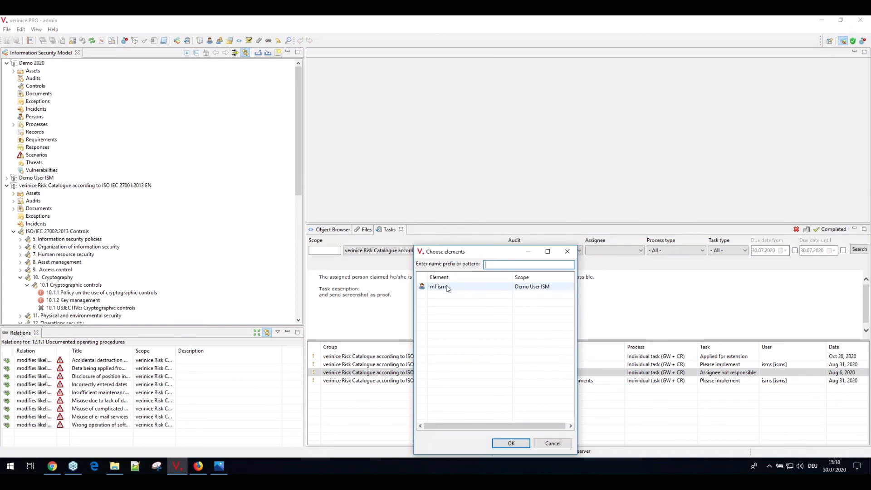
{"action": "left_click", "coordinate": [447, 287]}
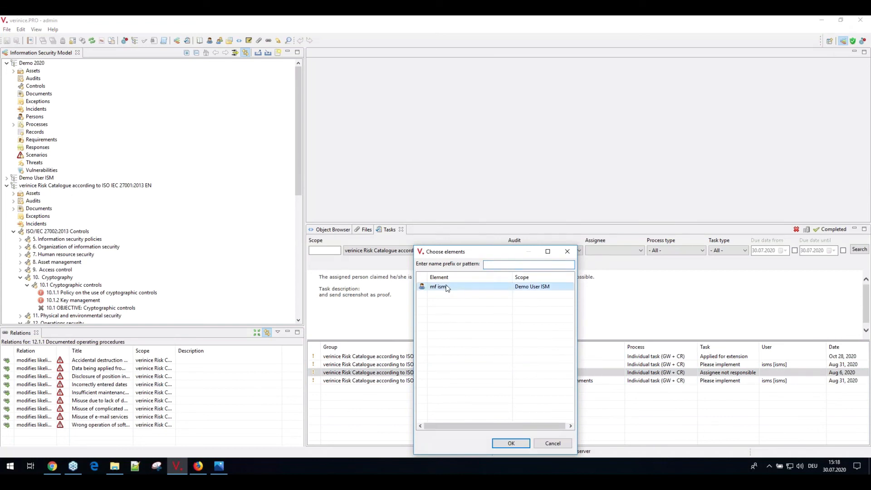
{"action": "left_click", "coordinate": [511, 443]}
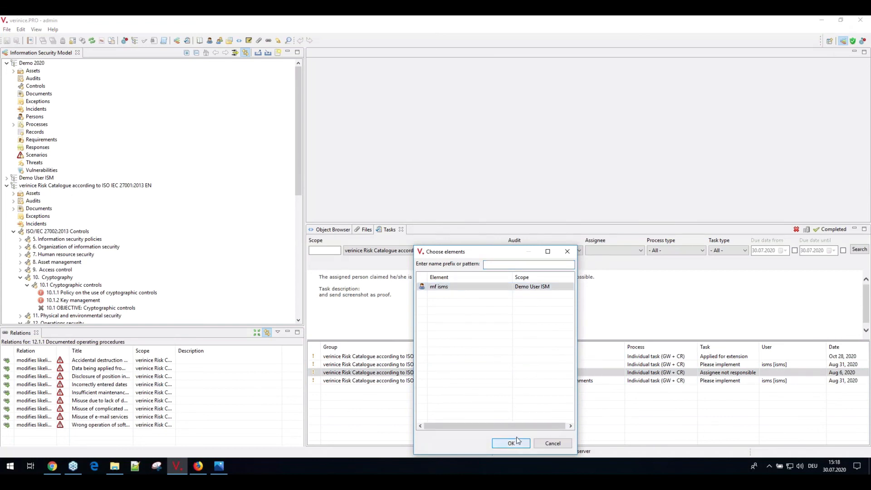